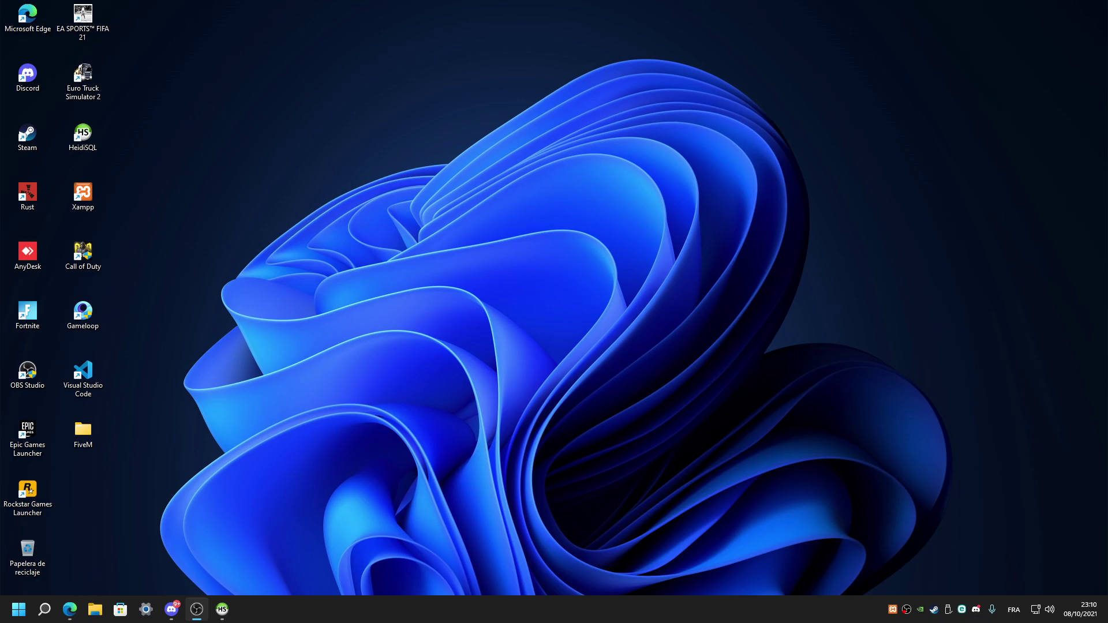
Review the Paint.NET, OpenIV and GTA5-Mods websites, including the player (Joueur) mods category.
mouse_move(70, 610)
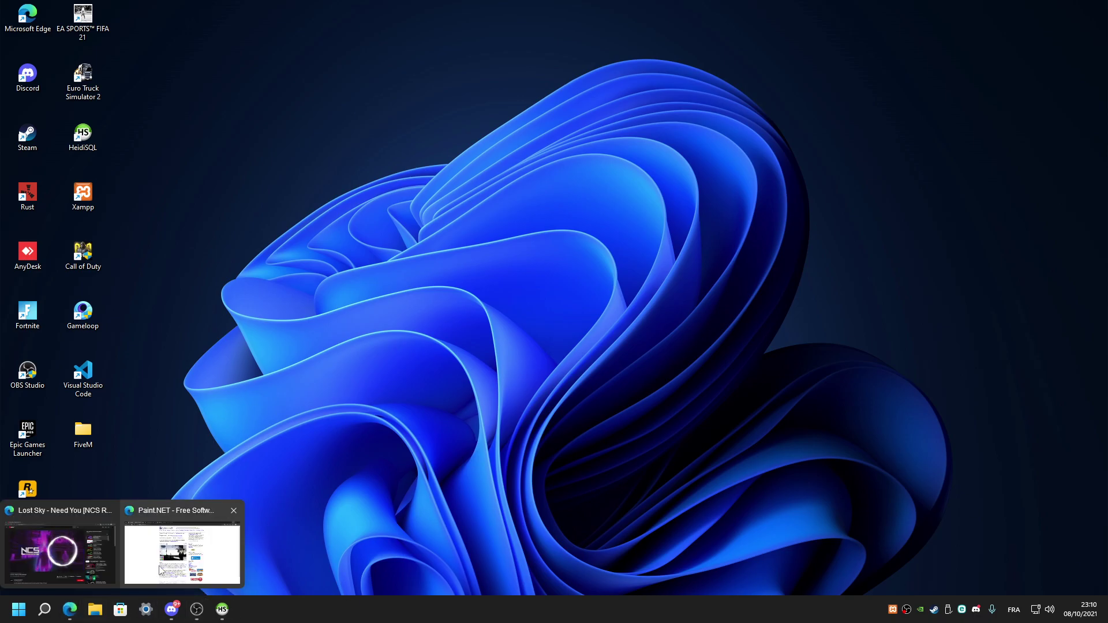
click(183, 548)
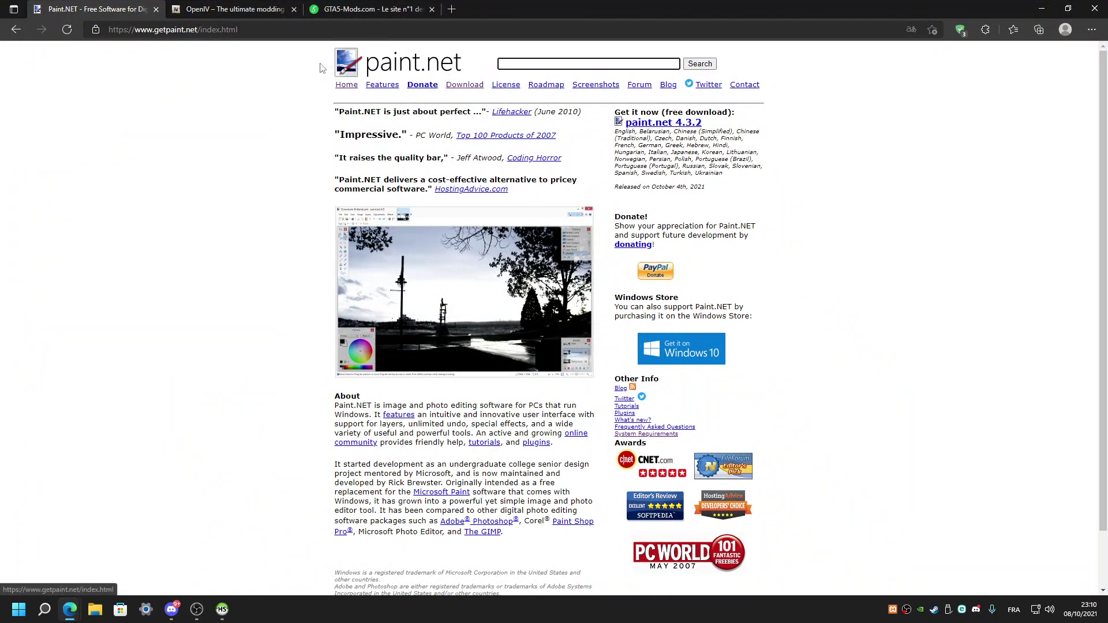
click(223, 9)
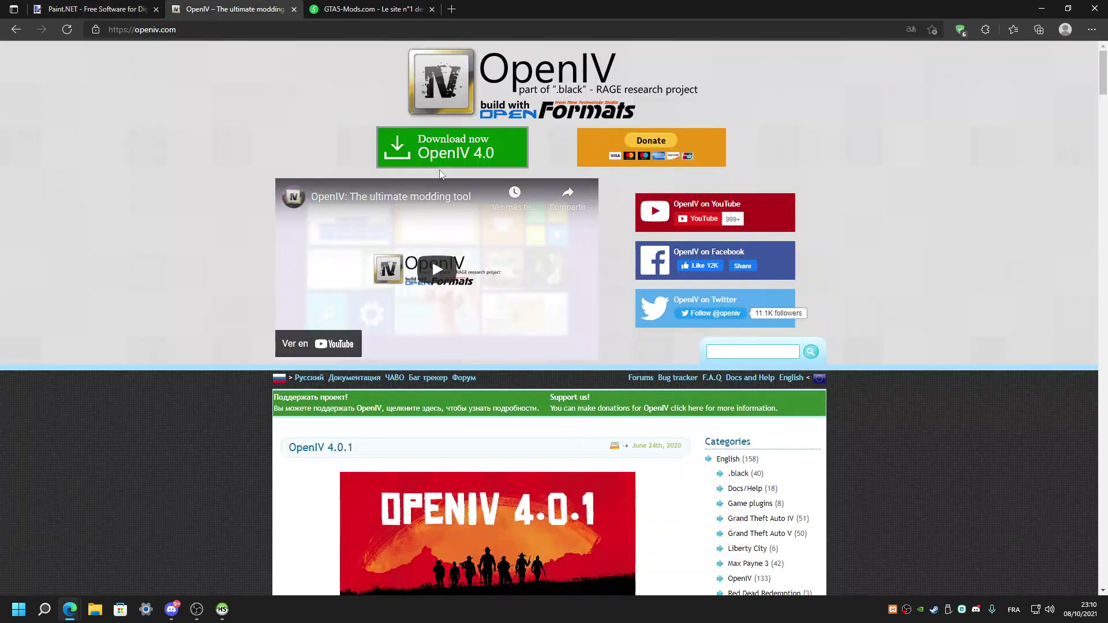
click(363, 9)
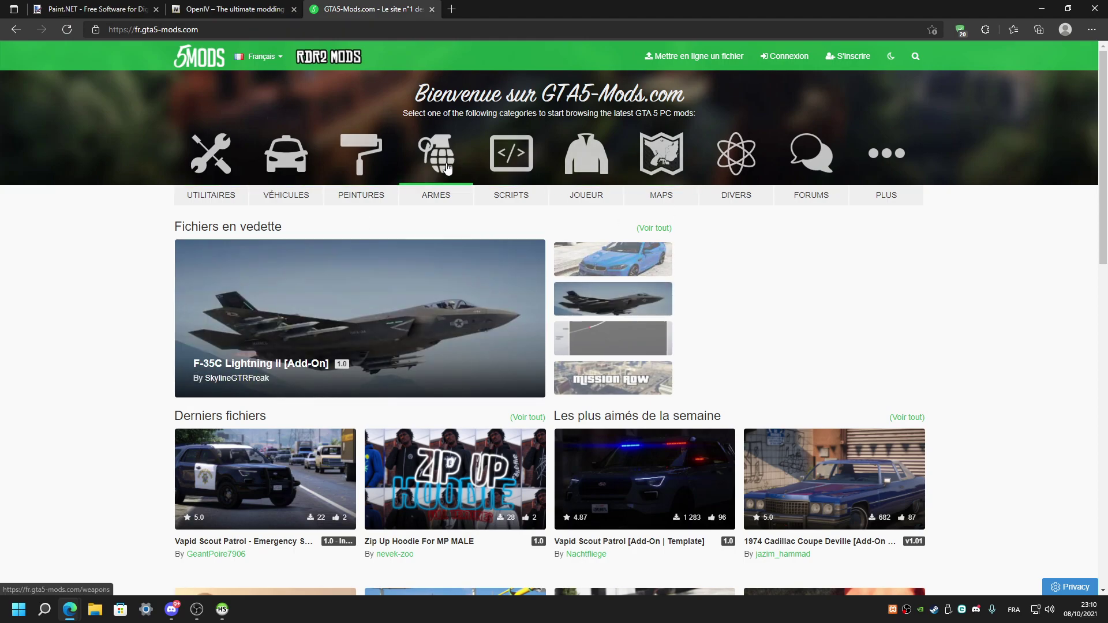
click(583, 195)
scroll(465, 379, down, 3)
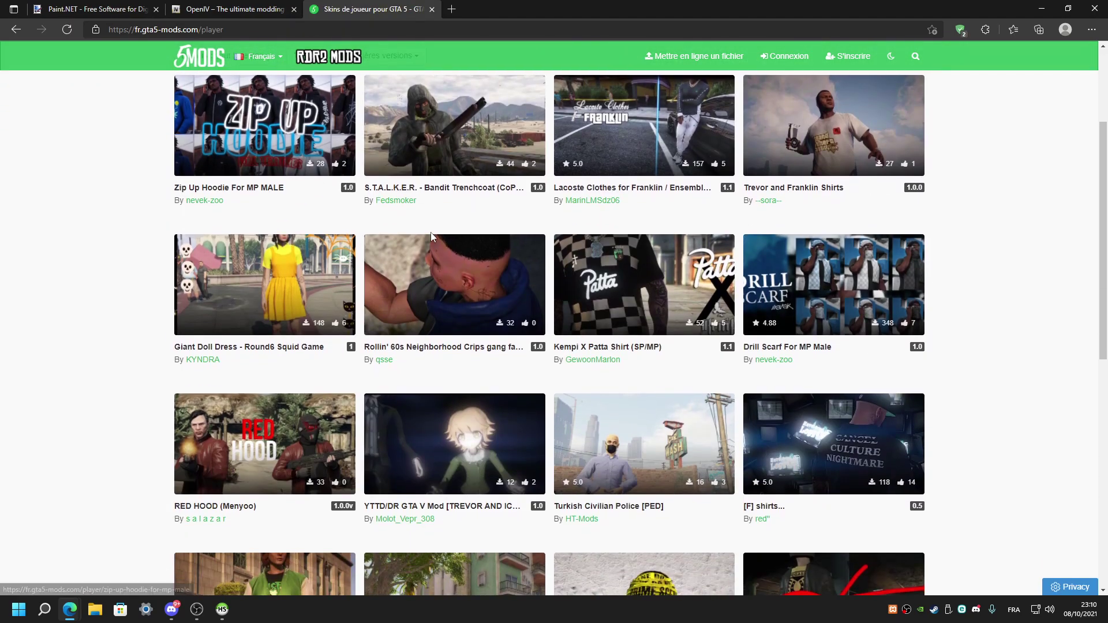
scroll(465, 378, up, 3)
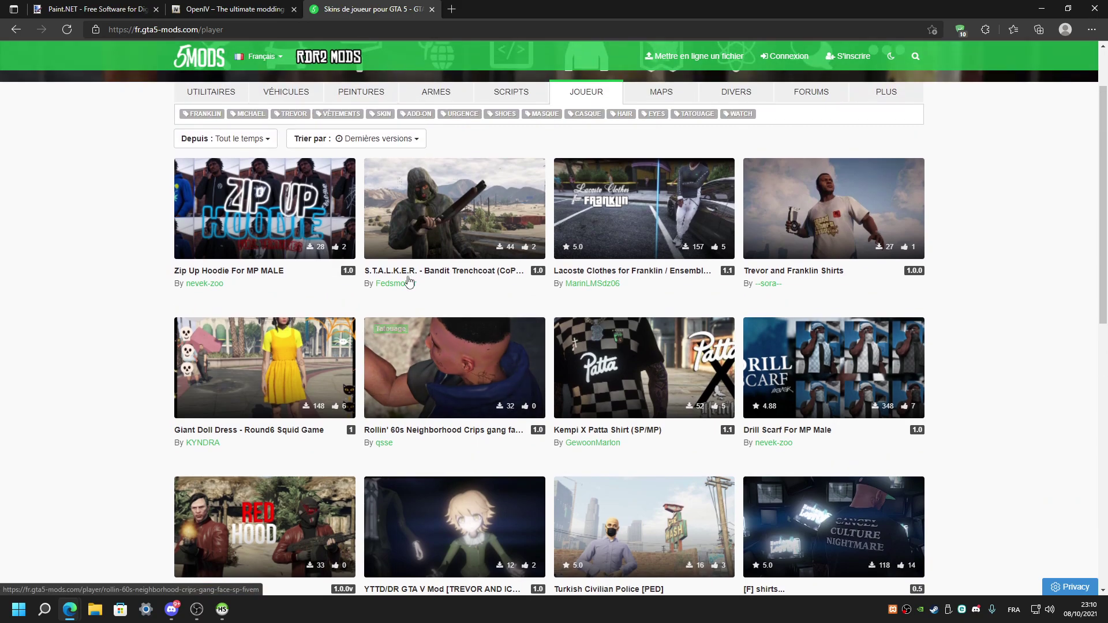
click(242, 11)
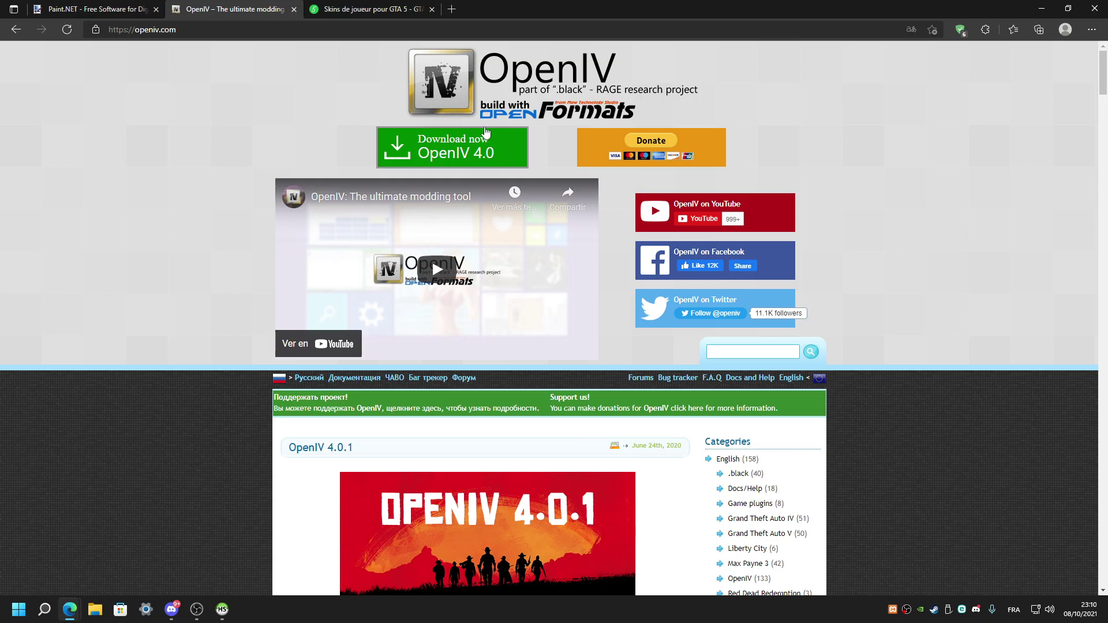
Download the free paint.net 4.3.2 installer archive from the dotPDN page linked on the Paint.NET site.
click(92, 9)
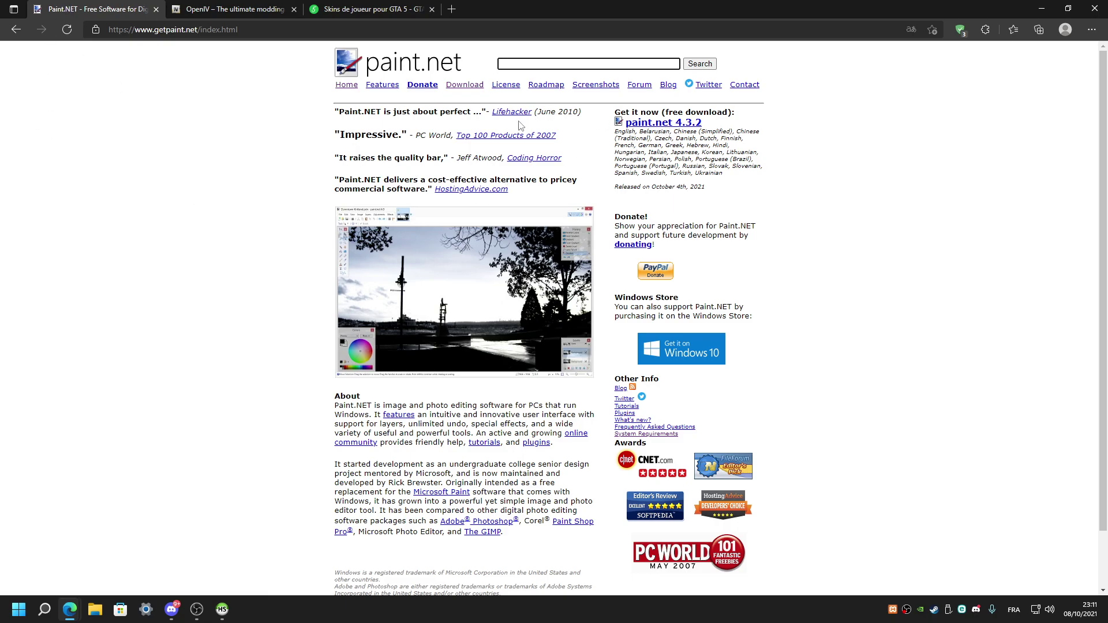
click(418, 87)
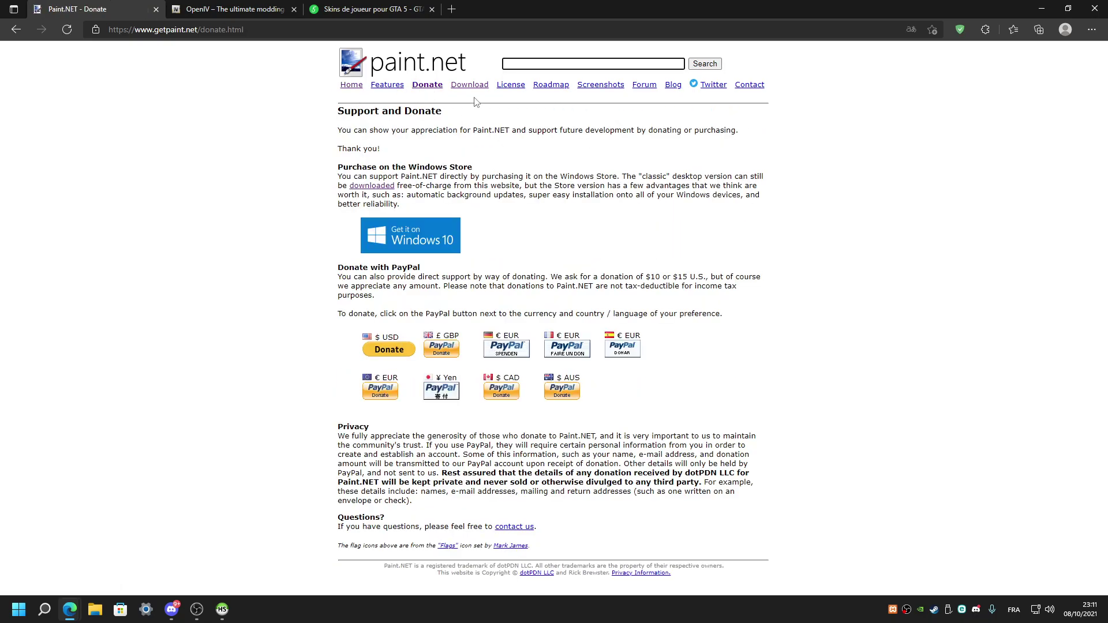
click(464, 88)
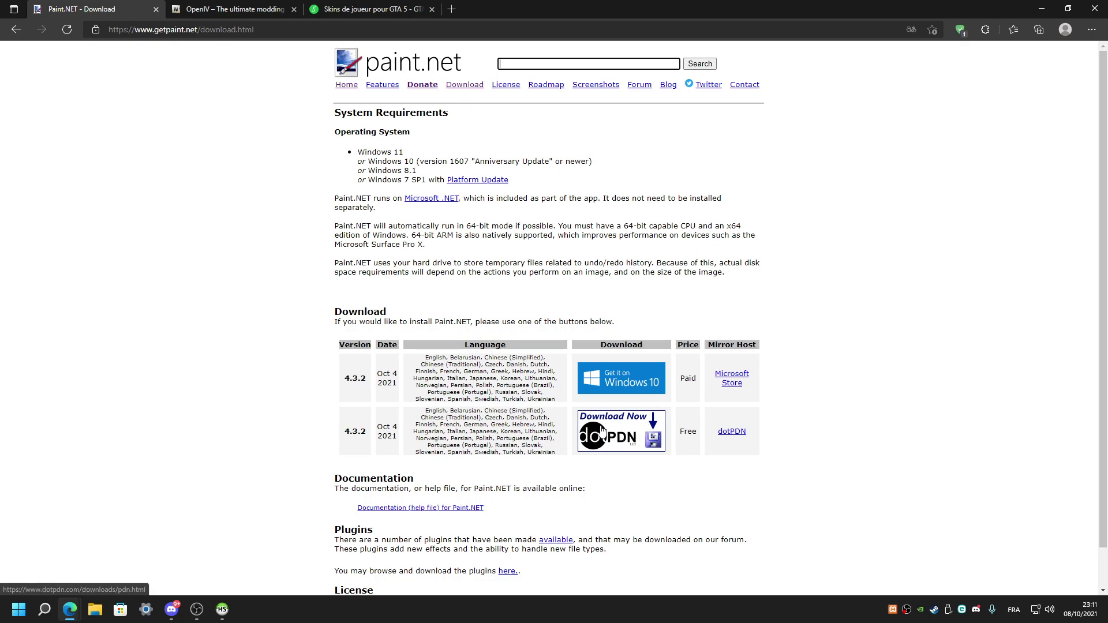
click(628, 427)
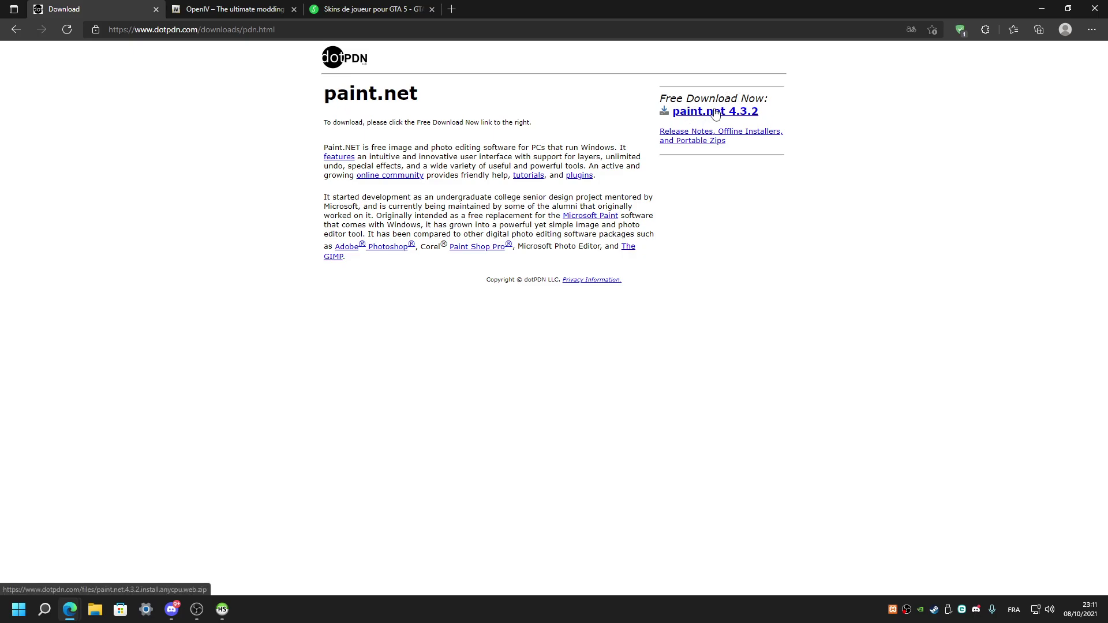
click(698, 114)
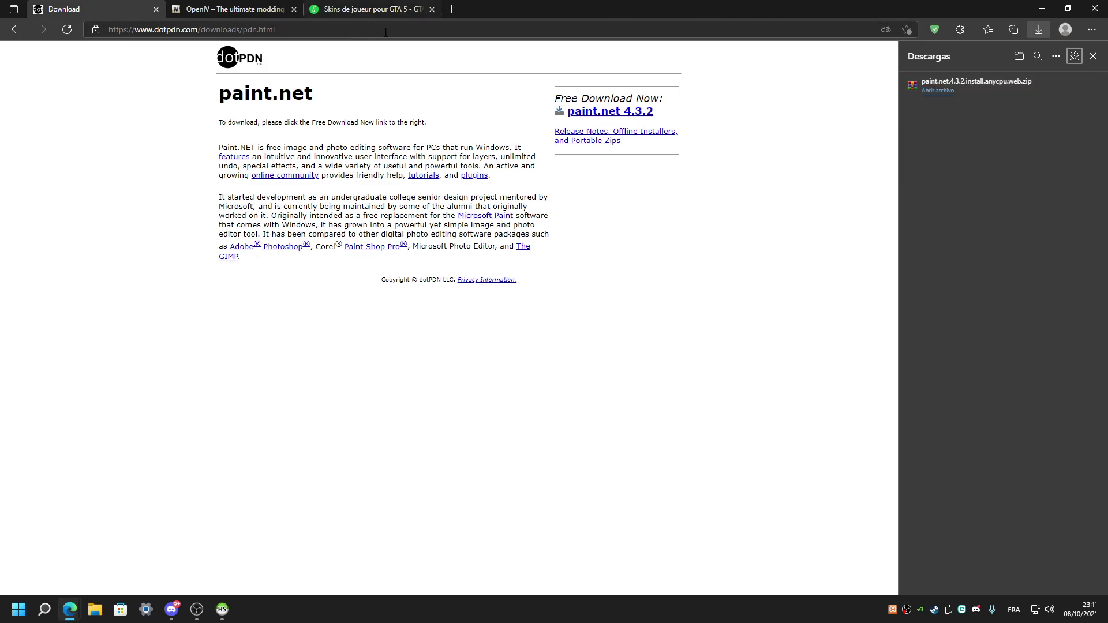
Download the OpenIV installer from openiv.com and close the paint.net and OpenIV pages.
click(229, 6)
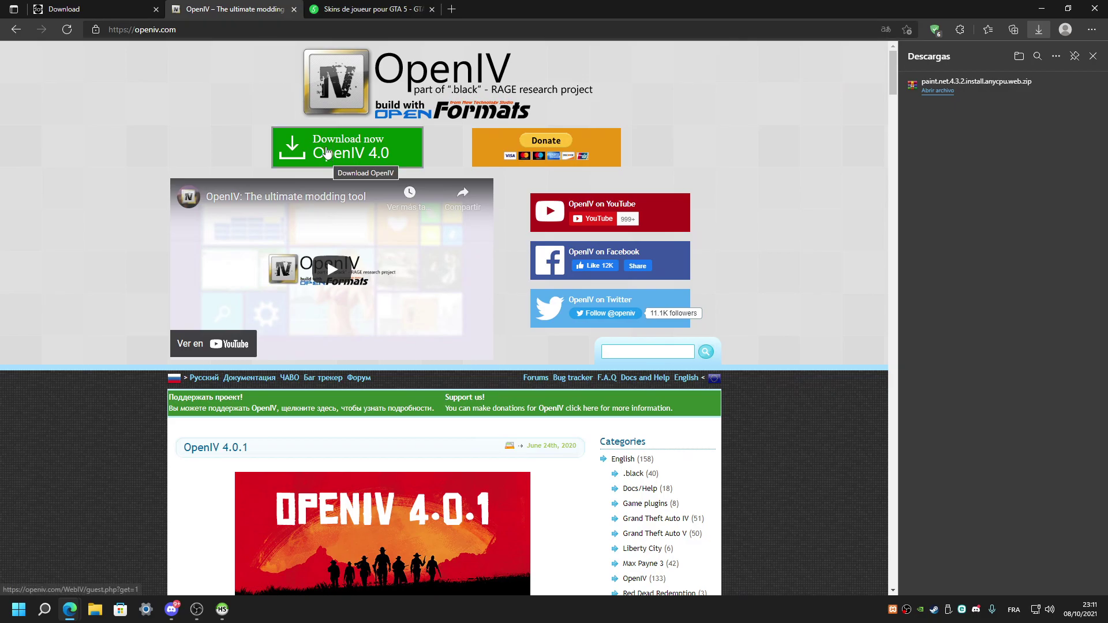
click(319, 152)
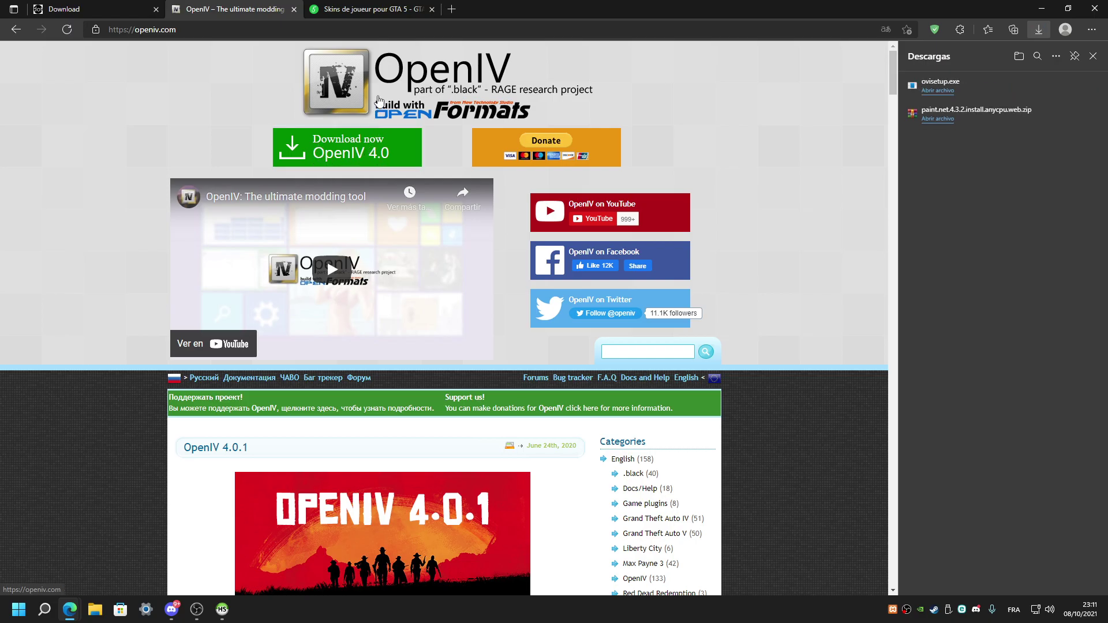
click(156, 9)
click(155, 8)
Put the downloaded ovisetup and paint.net files on the desktop and clear the browser's download history.
drag(203, 24, 283, 114)
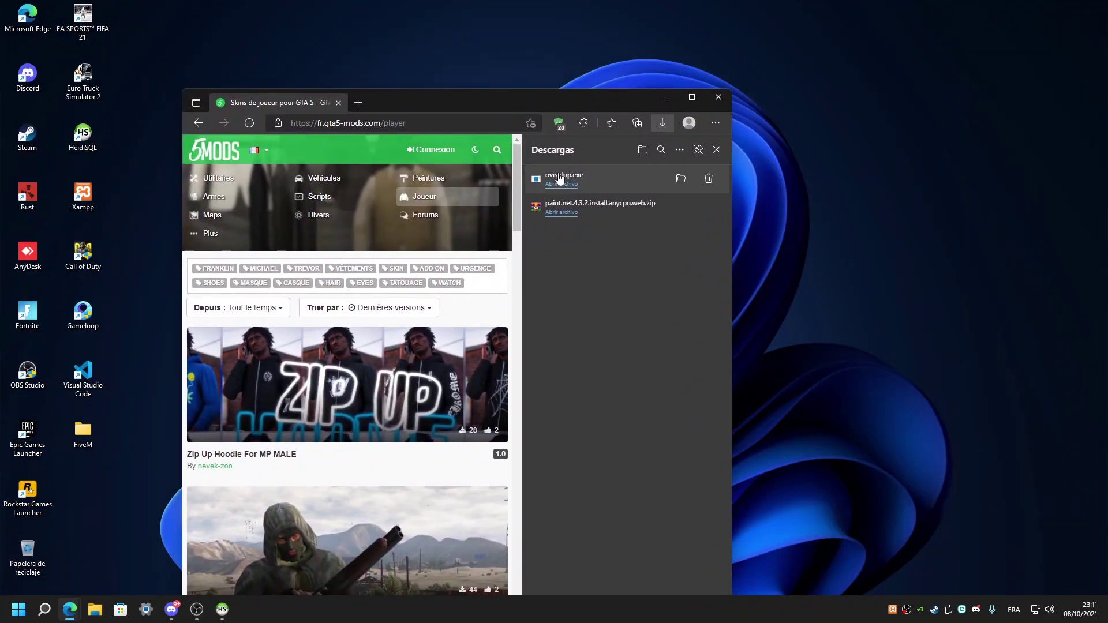
mouse_move(587, 202)
mouse_down()
mouse_move(571, 203)
mouse_move(637, 26)
mouse_up()
click(708, 180)
click(705, 207)
click(680, 149)
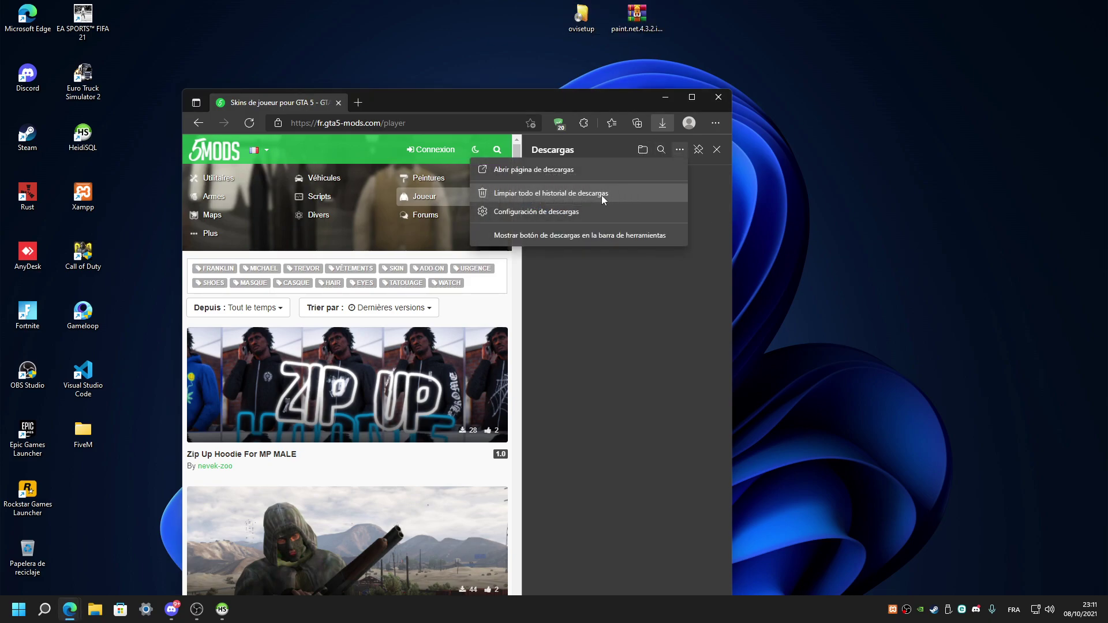
click(603, 195)
Clear the browser from view and move the ovisetup and paint.net files to free spots on the desktop.
click(579, 438)
click(718, 96)
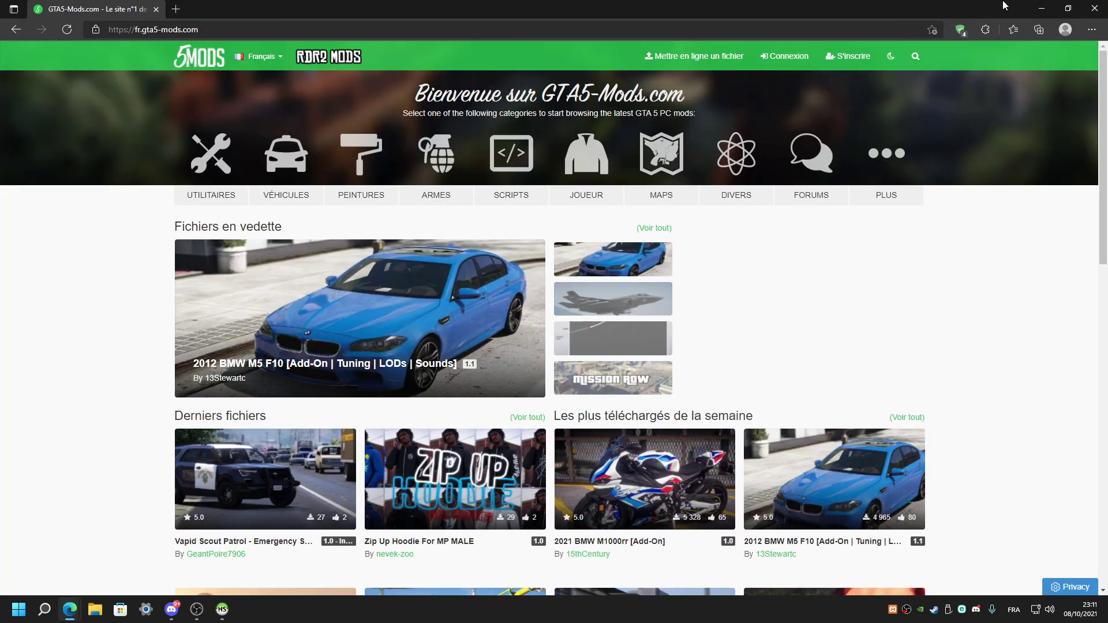
key(super+d)
mouse_move(587, 22)
mouse_down()
mouse_move(497, 78)
mouse_move(472, 76)
mouse_up()
drag(637, 17, 581, 75)
Install OpenIV on this computer in English, accepting the license terms and keeping the desktop icon option.
double_click(479, 77)
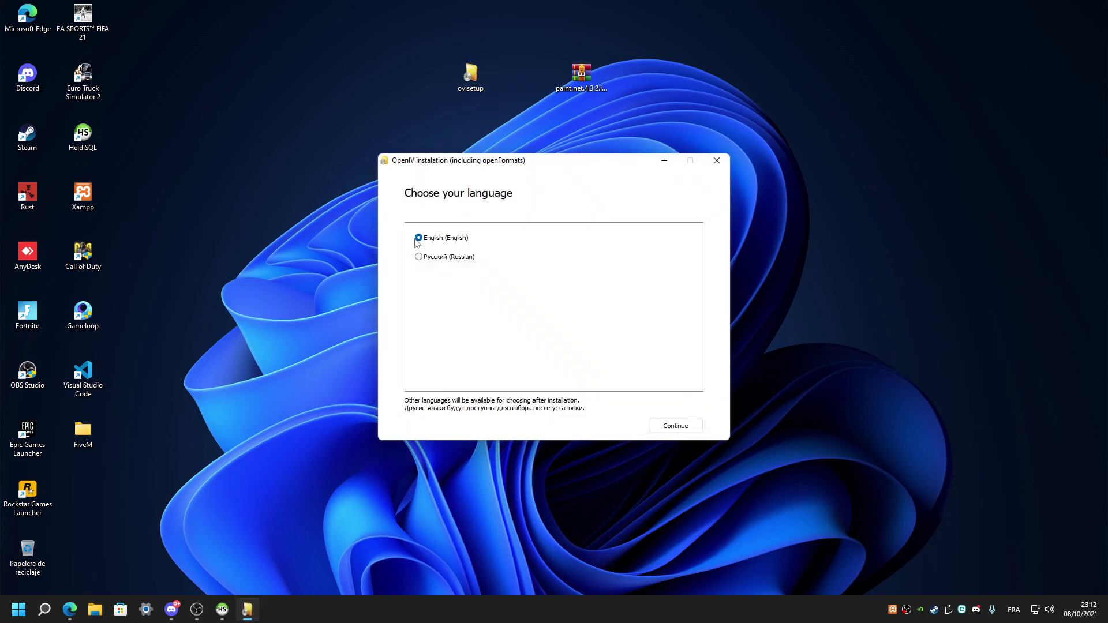
click(681, 426)
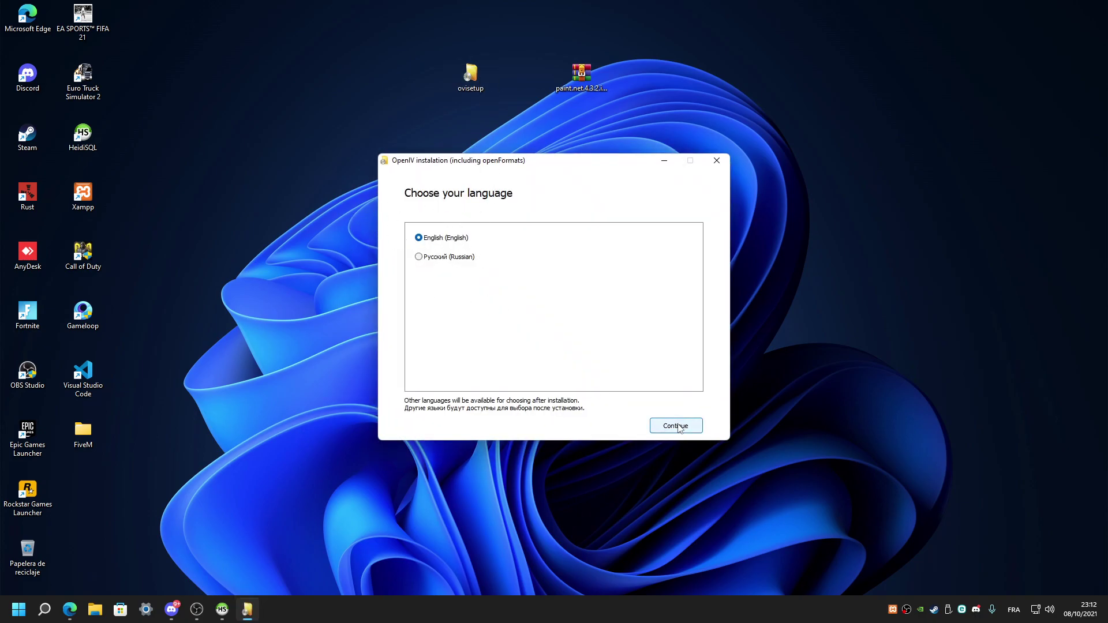
drag(699, 267, 709, 404)
click(428, 416)
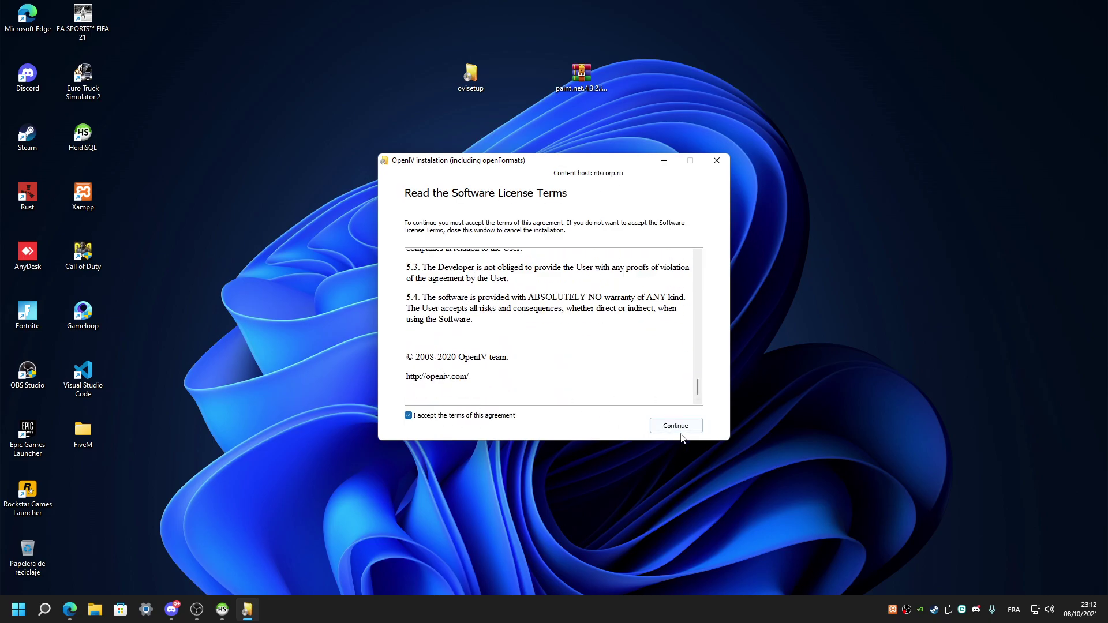
click(675, 426)
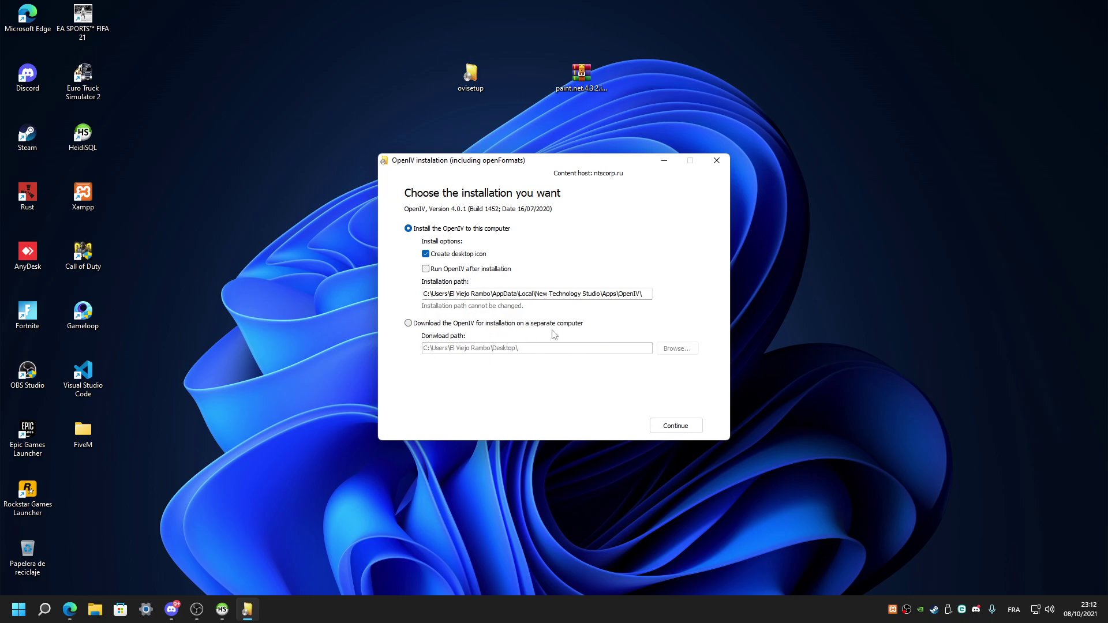
click(664, 427)
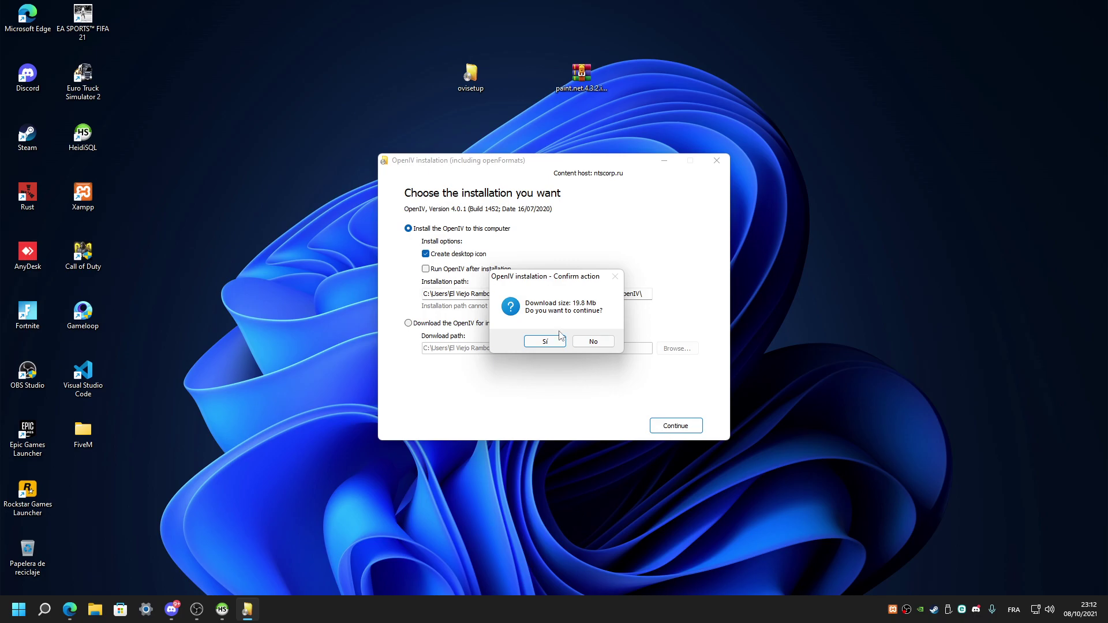
click(547, 343)
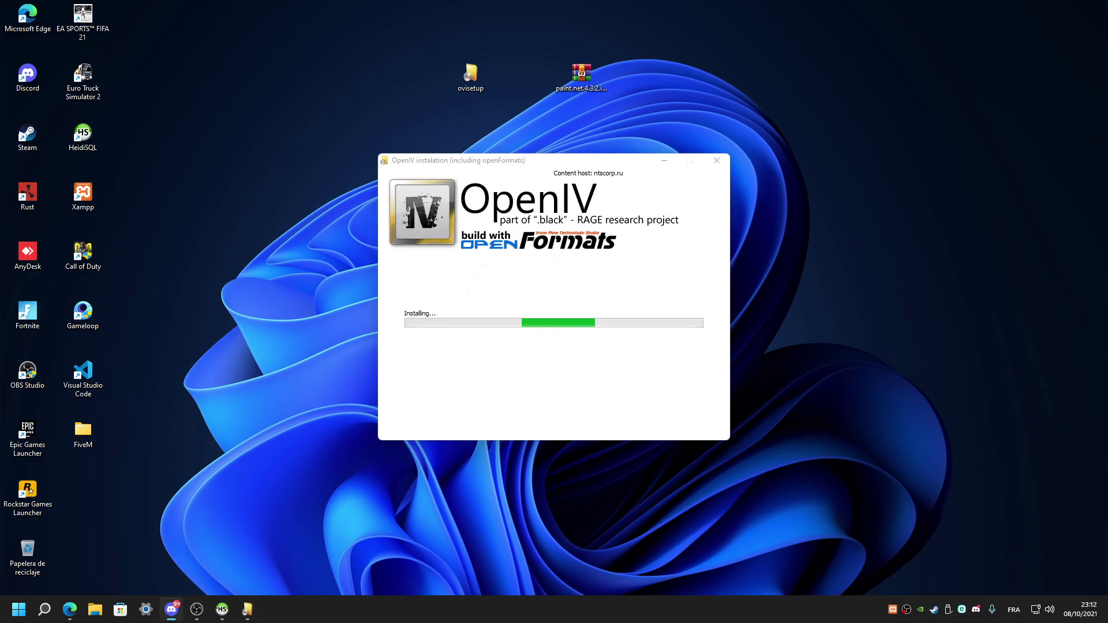
Extract the paint.net archive directly onto the desktop and delete the archive.
right_click(576, 84)
click(628, 236)
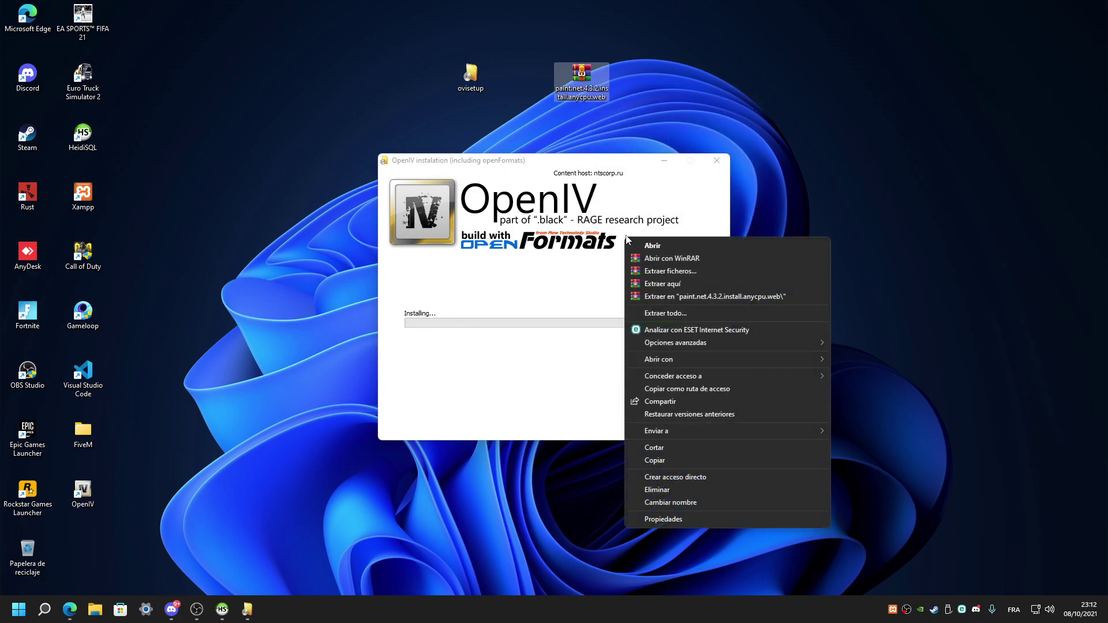
click(666, 287)
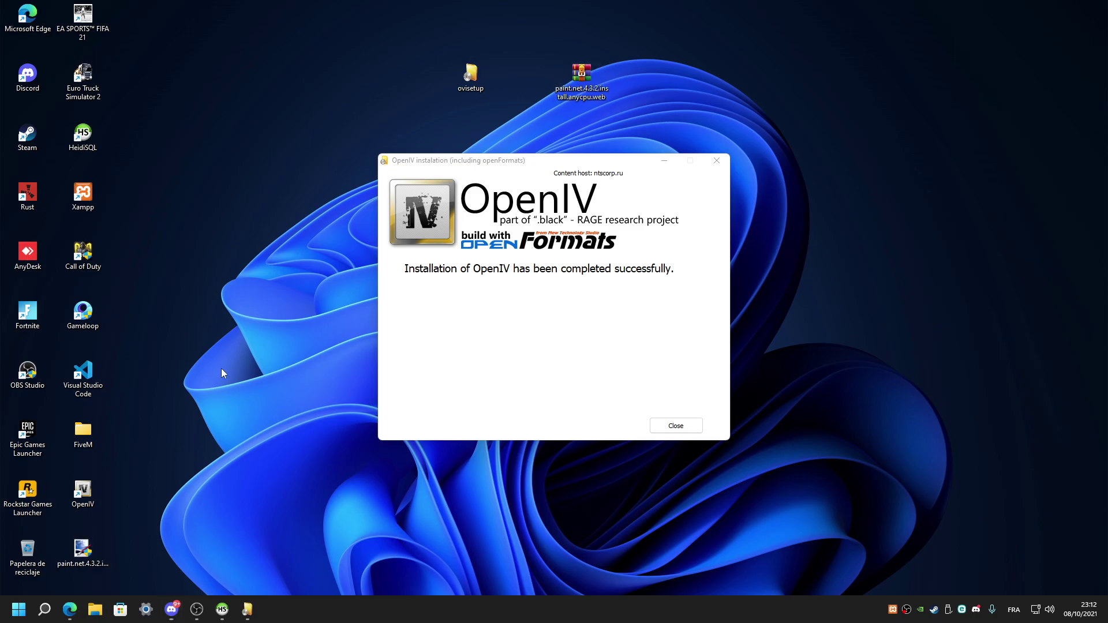
click(579, 88)
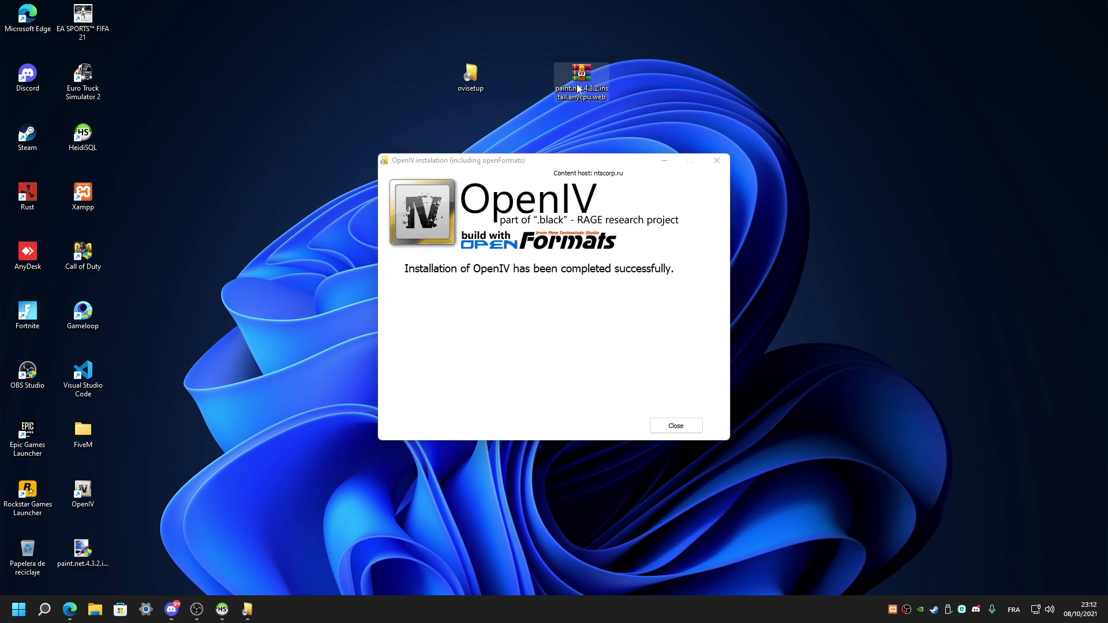
key(Delete)
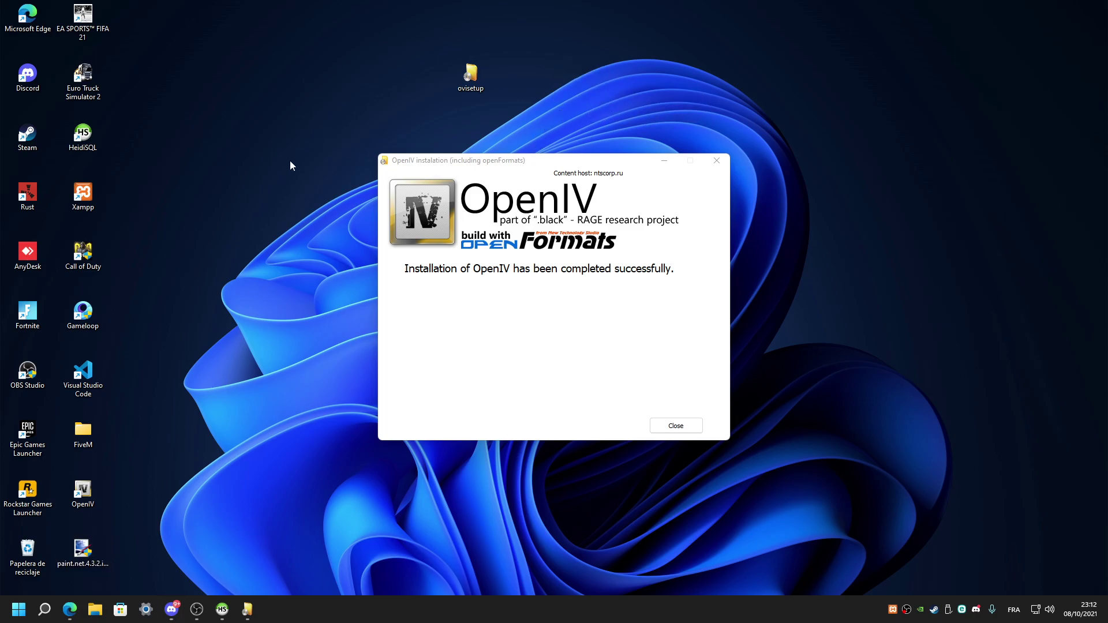
Close the OpenIV setup window and delete the ovisetup file from the desktop.
click(674, 424)
click(470, 76)
key(Delete)
Move the extracted paint.net installer to the middle of the desktop, start its installation and refresh the desktop.
mouse_move(88, 552)
mouse_down()
mouse_move(431, 202)
mouse_move(419, 195)
mouse_up()
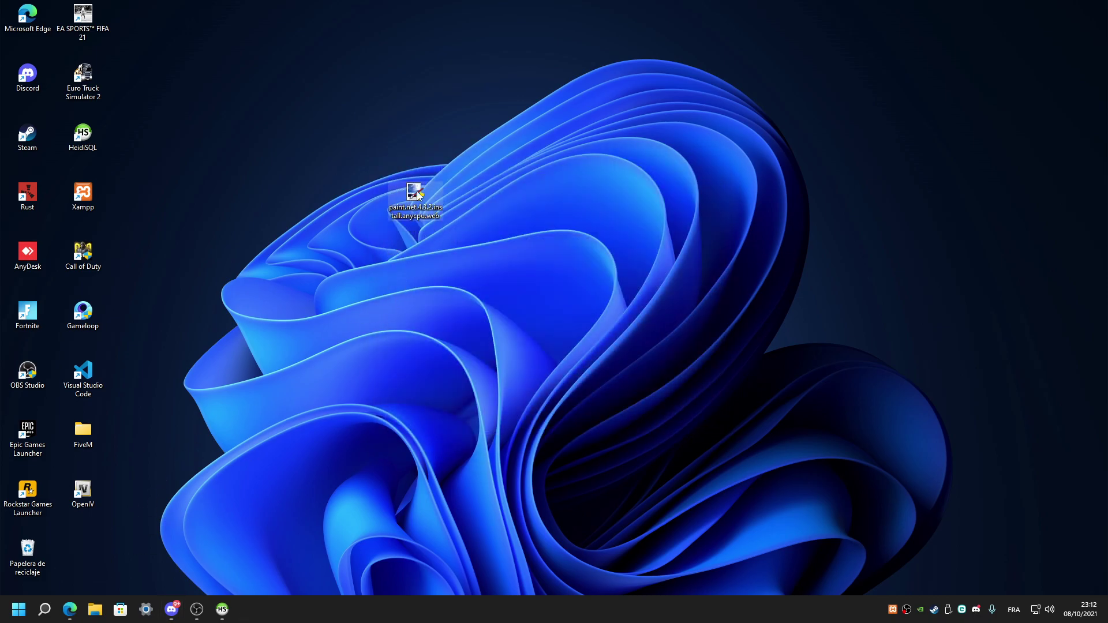
double_click(421, 200)
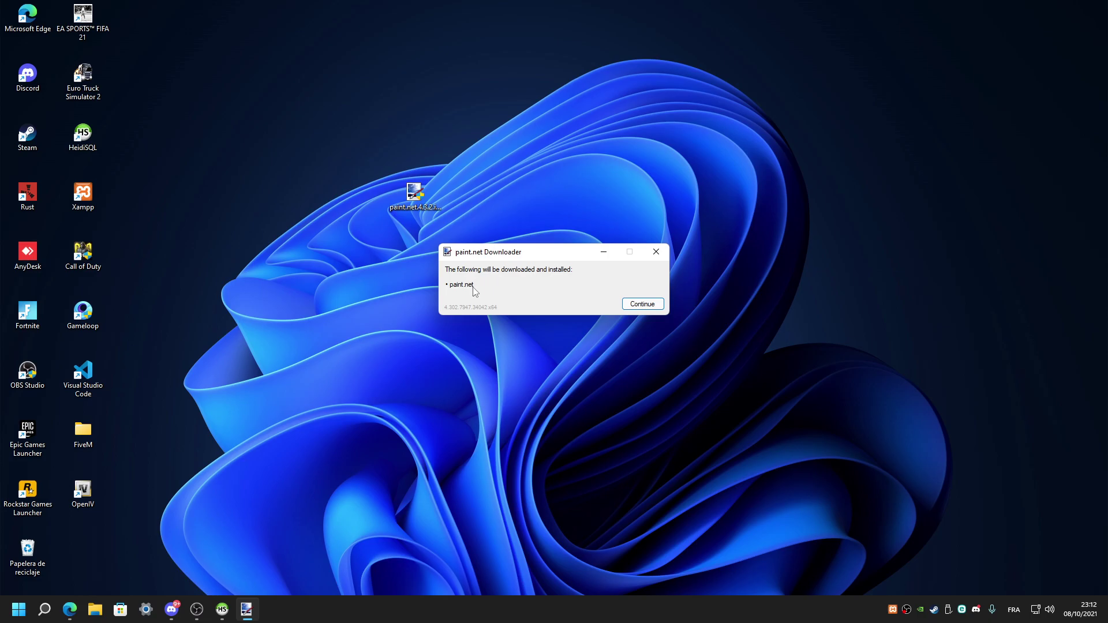
click(642, 304)
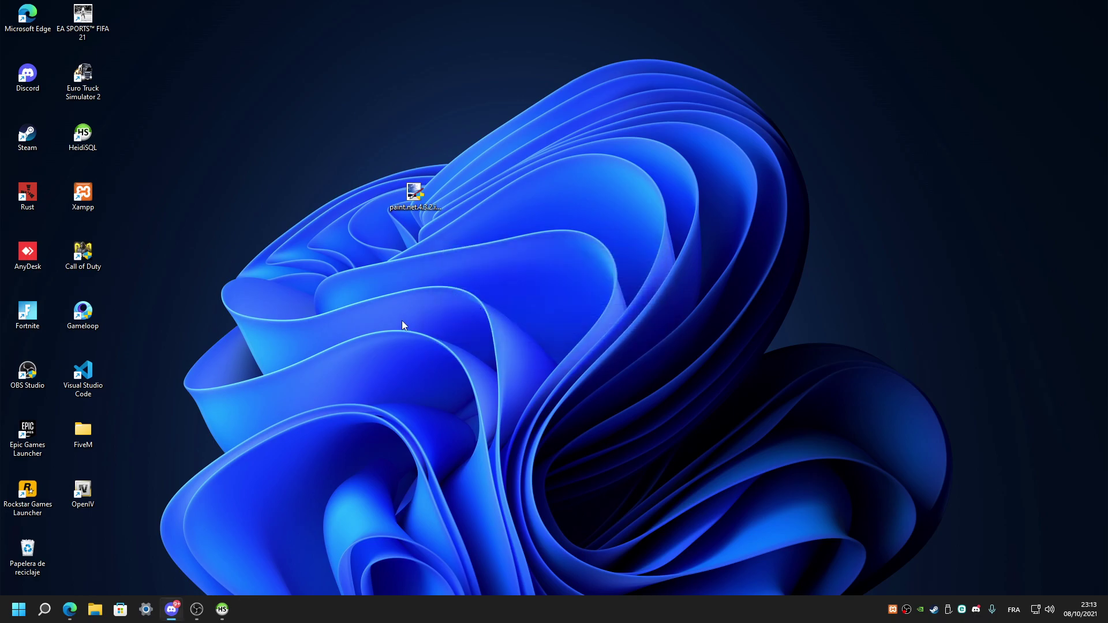
right_click(290, 265)
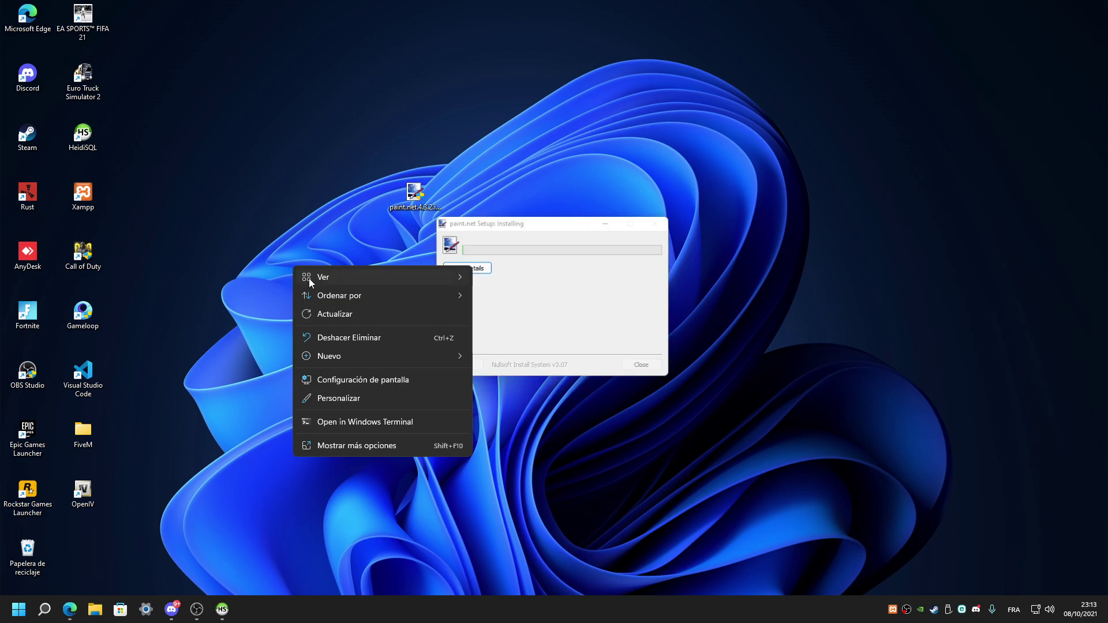
click(329, 314)
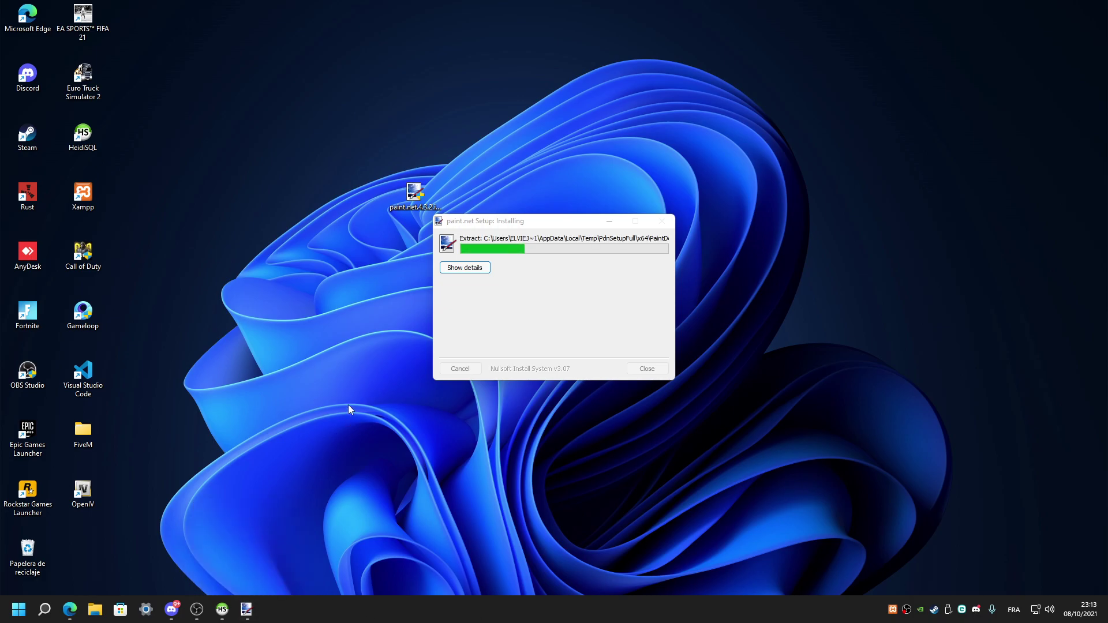
Launch OpenIV for the Windows version of Grand Theft Auto V and choose the Grand Theft Auto V folder on Samsung SSD (E:) as game location.
double_click(83, 492)
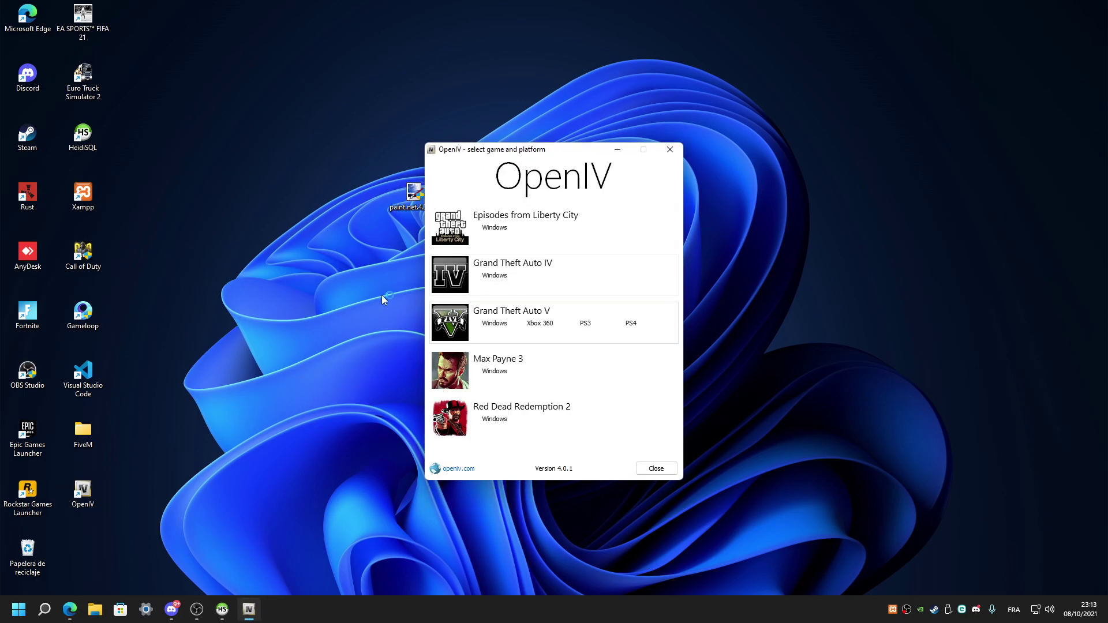
click(494, 324)
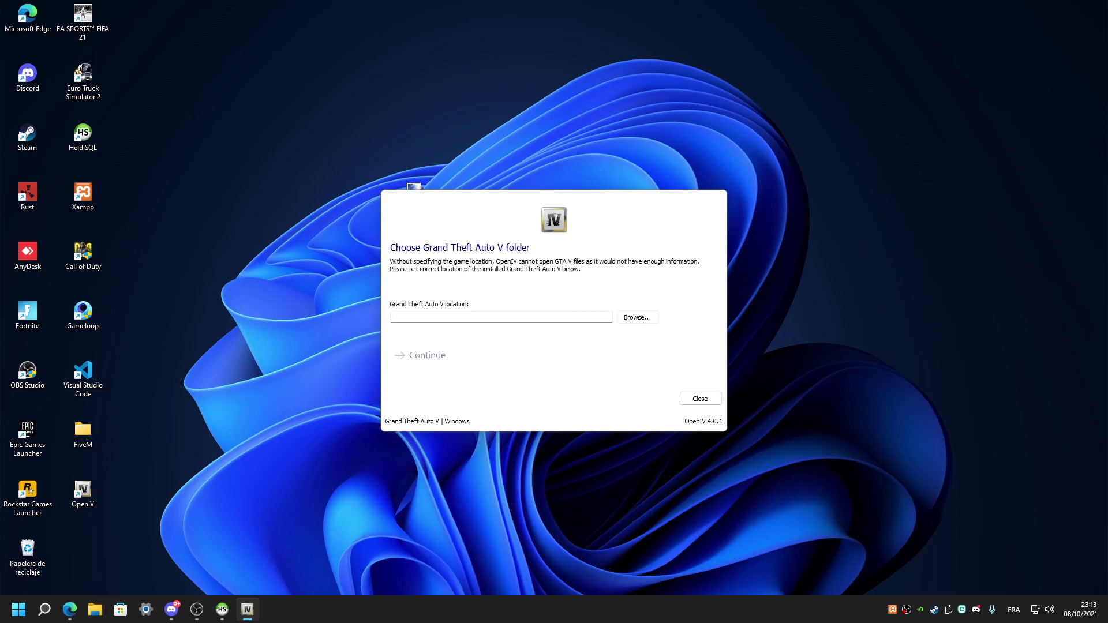
click(171, 609)
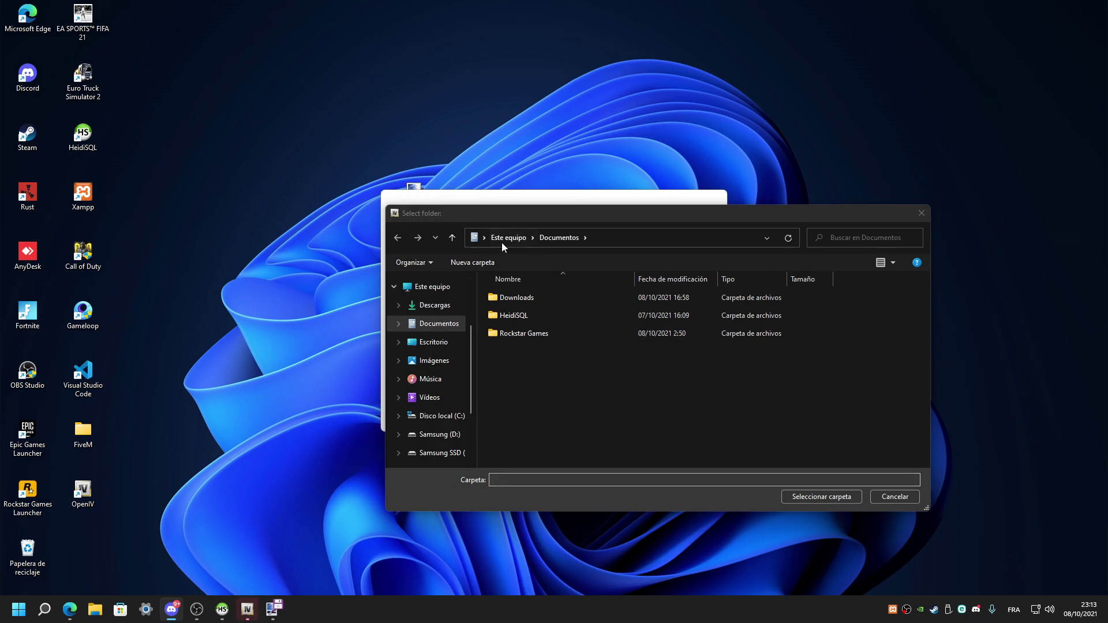
scroll(430, 436, down, 2)
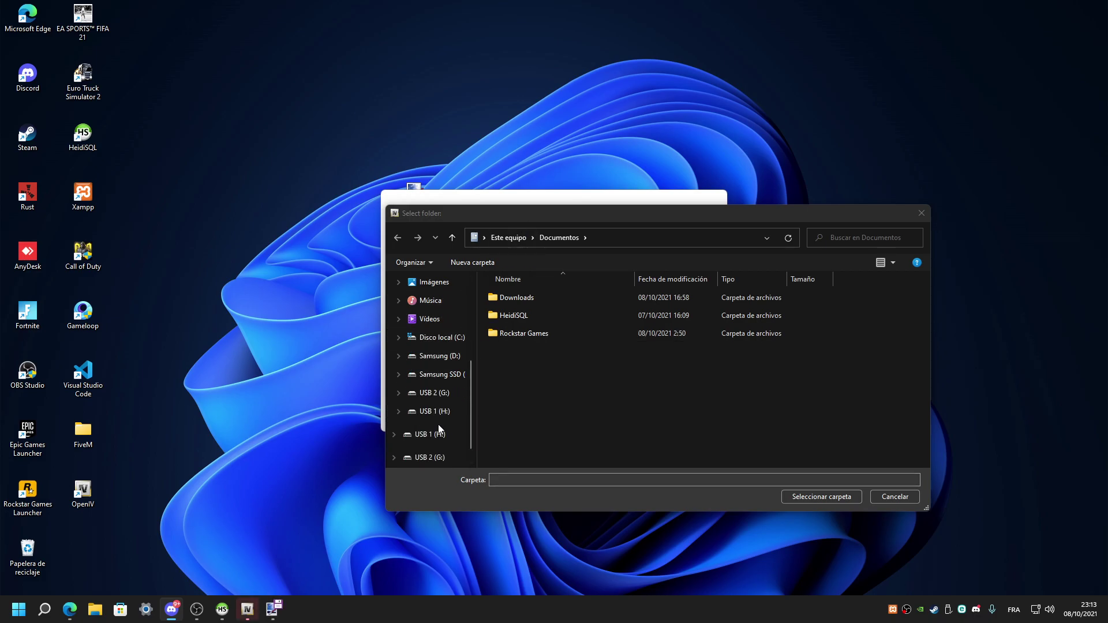
click(442, 374)
click(550, 298)
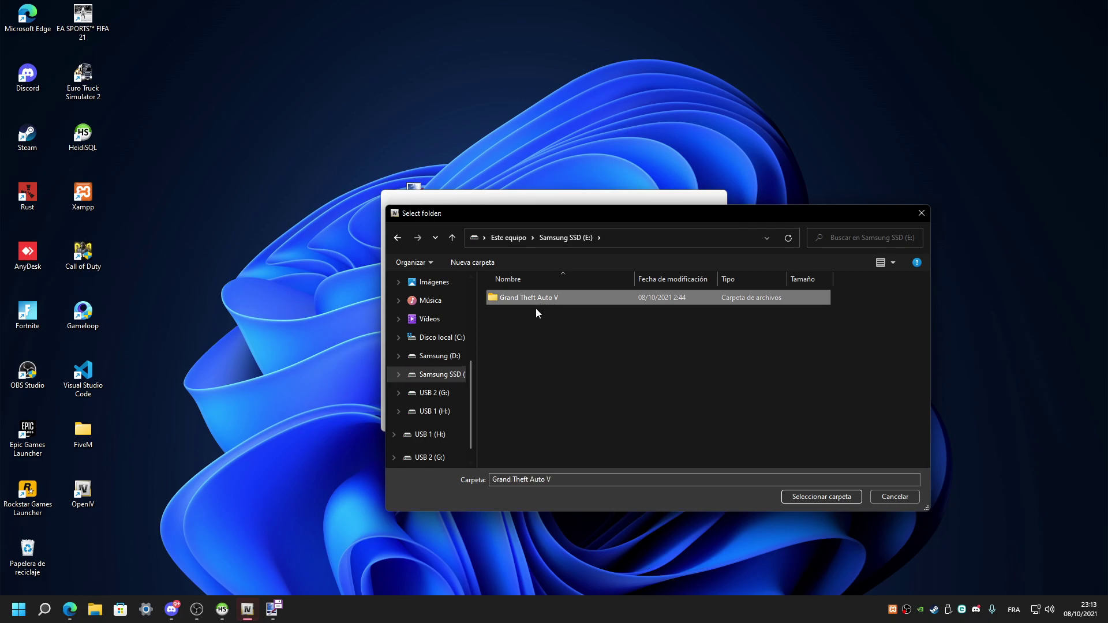
click(799, 491)
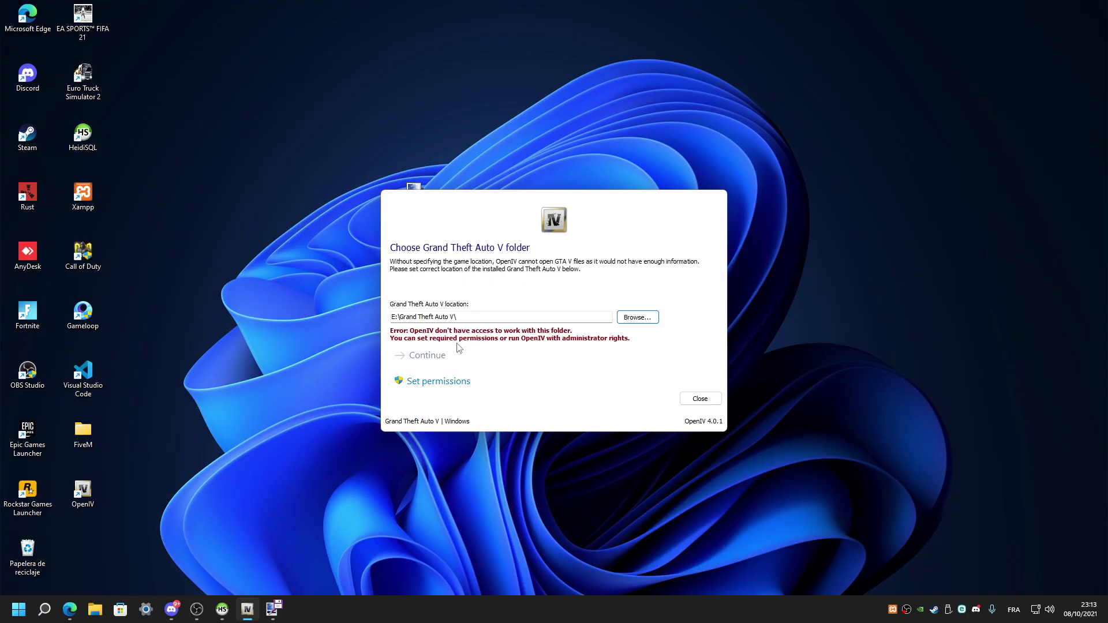
Reselect E:\Grand Theft Auto V as the game location and continue past the backup reminder to load the game files.
click(633, 318)
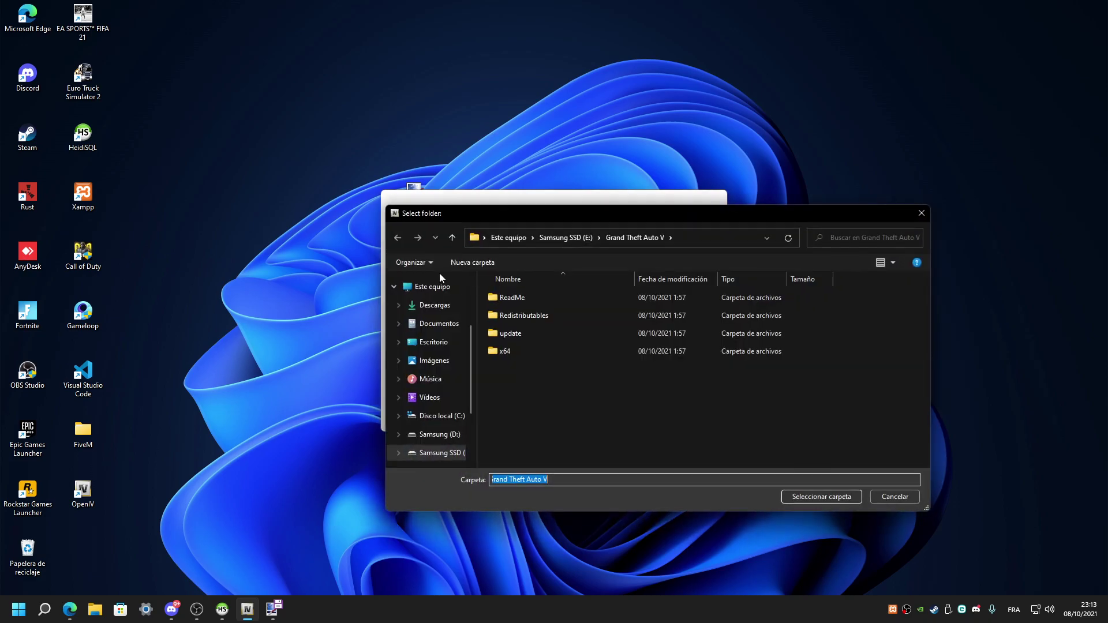
click(439, 453)
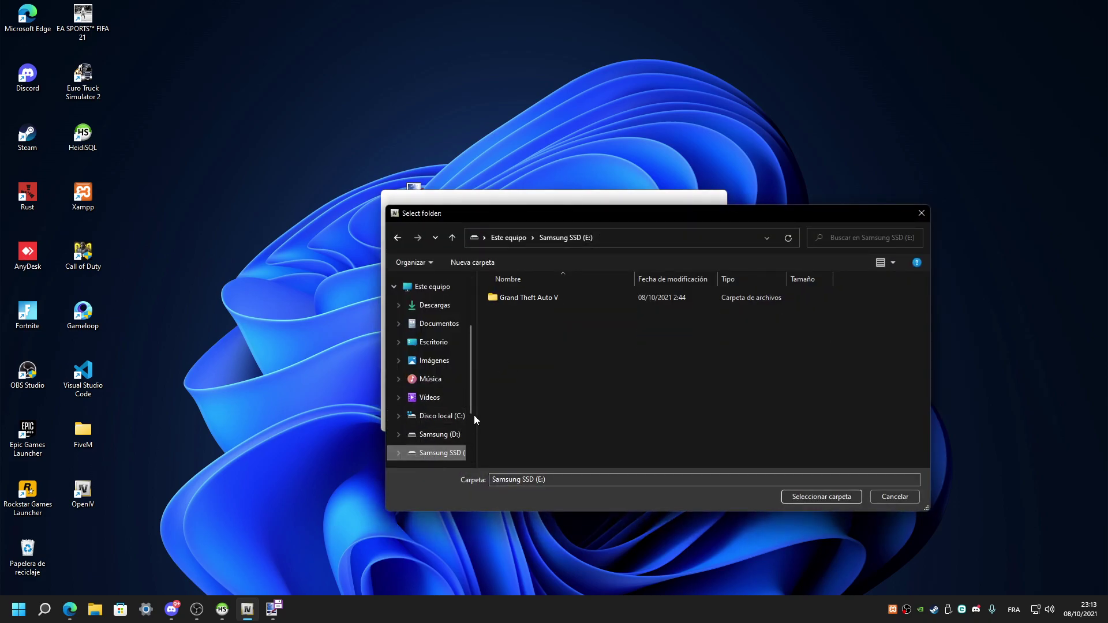
double_click(515, 299)
click(801, 497)
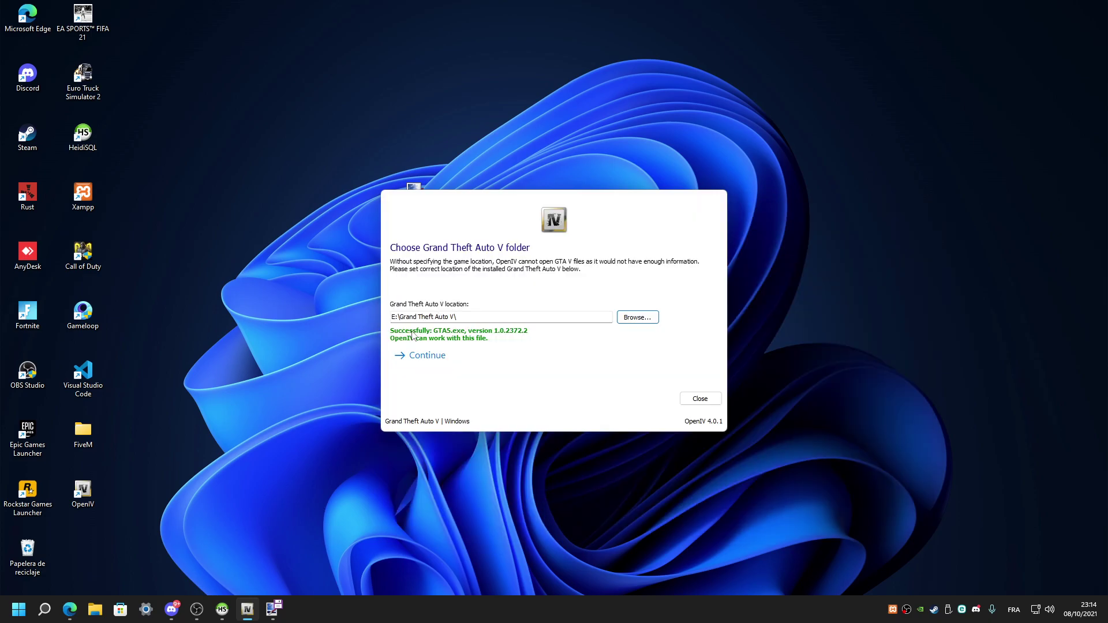
click(430, 356)
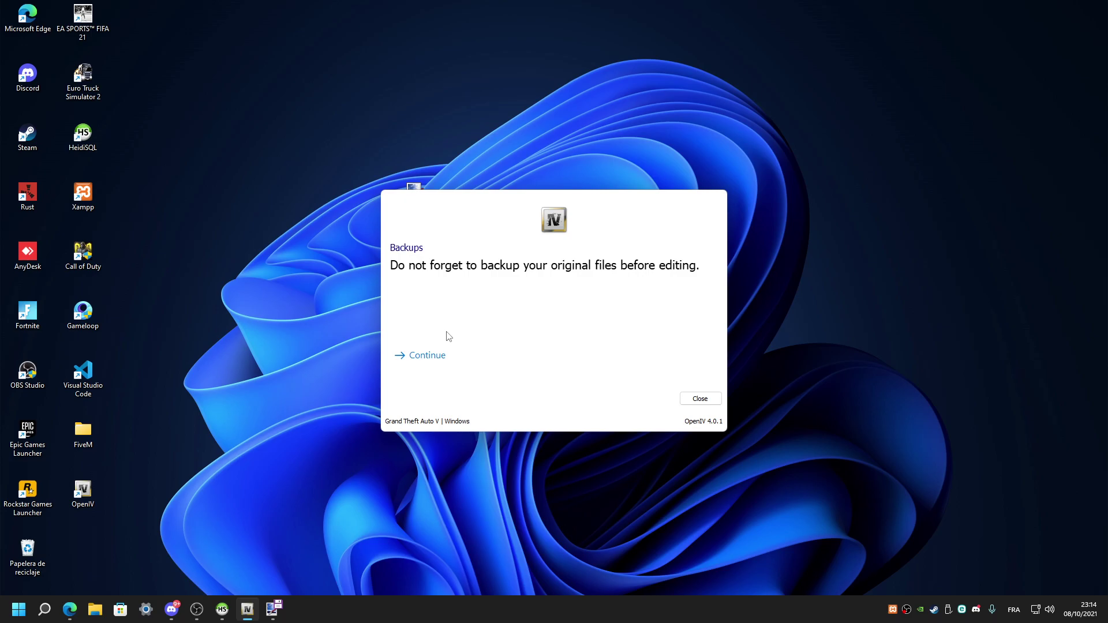
click(439, 357)
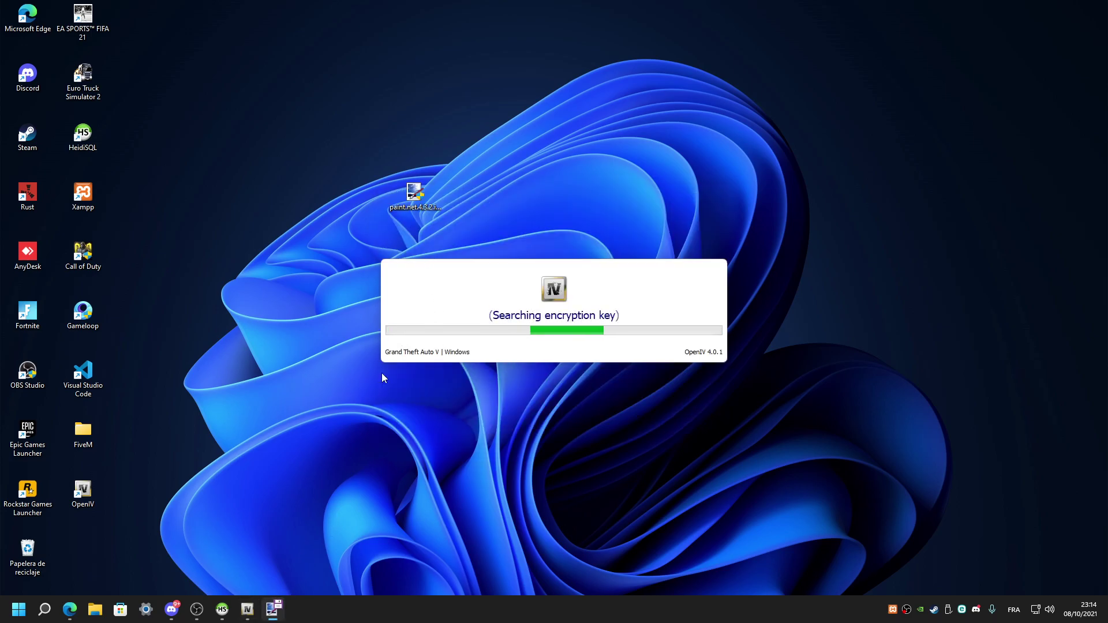
Start the paint.net installation with the Rápida method in Spanish, accepting the license agreement.
click(274, 610)
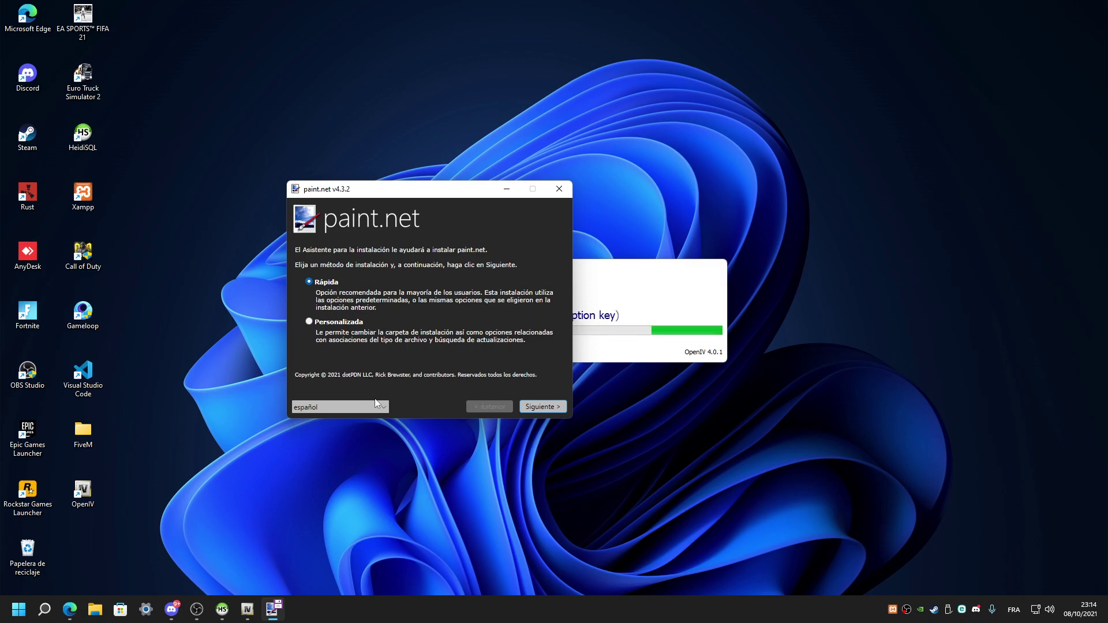
click(541, 408)
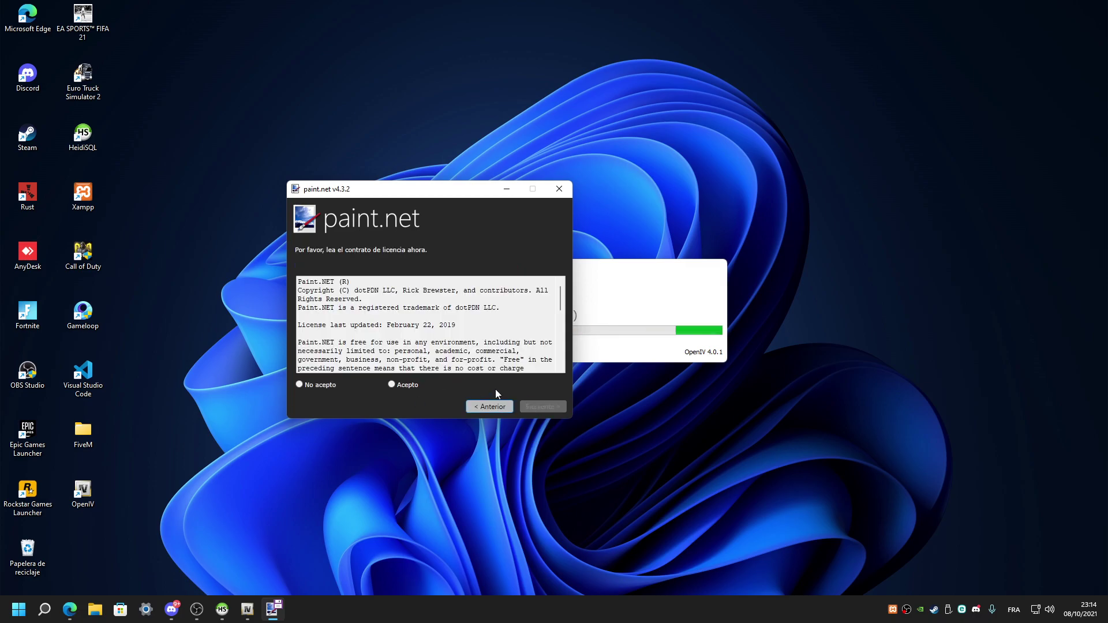
click(392, 385)
click(522, 409)
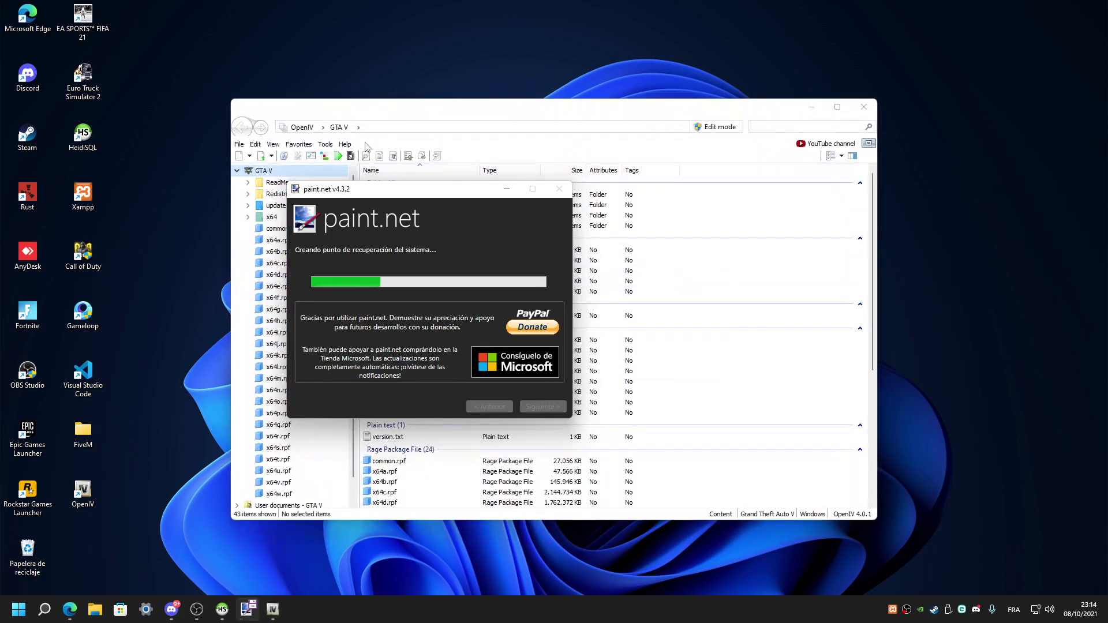
Maximize OpenIV to view the ReadMe folder, minimize it, and move the paint.net setup window away from the installer icon.
click(70, 609)
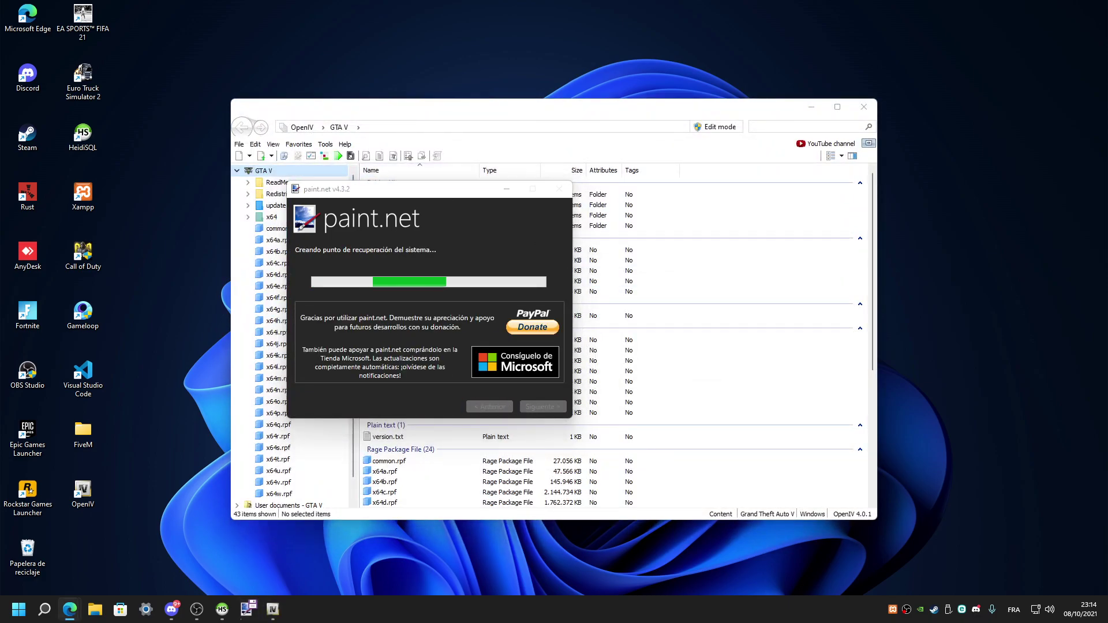
click(541, 114)
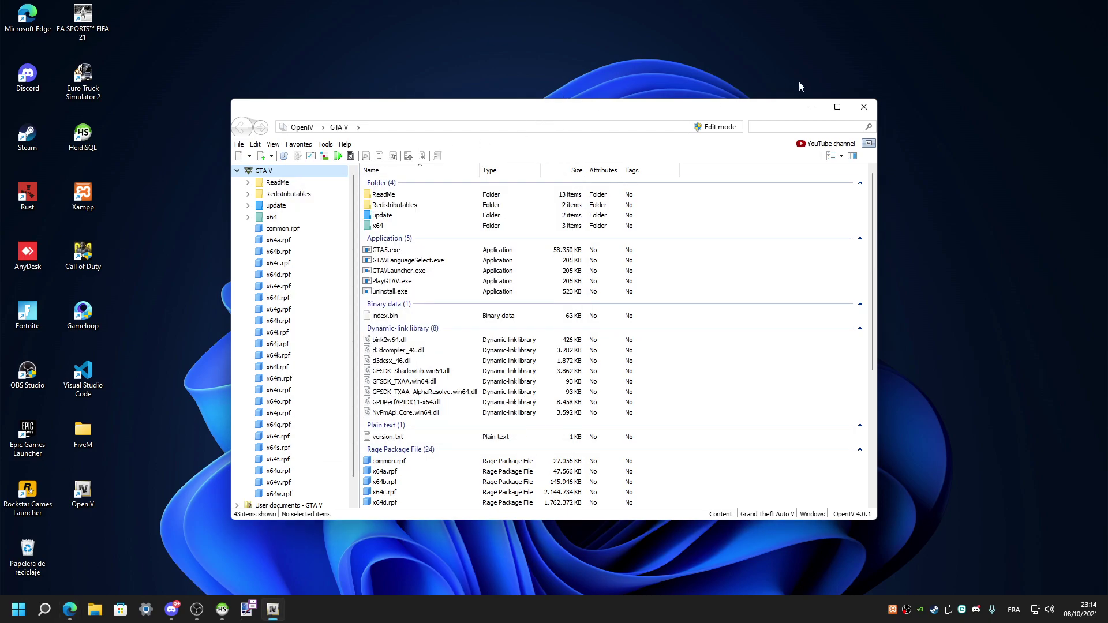
double_click(750, 108)
click(88, 81)
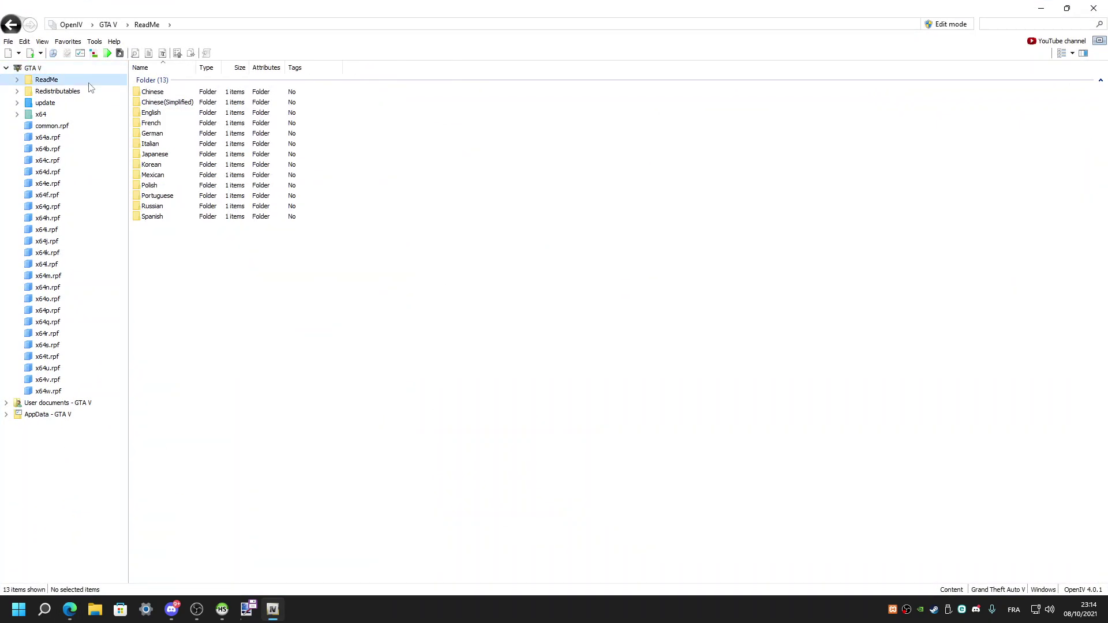
click(1042, 5)
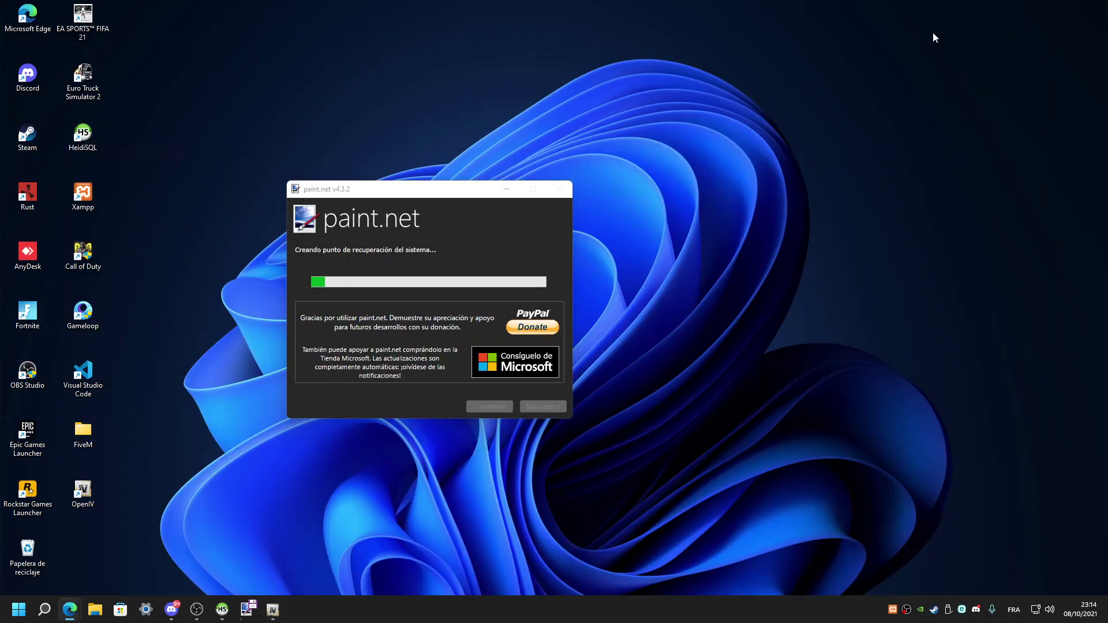
mouse_move(415, 196)
mouse_down()
mouse_move(459, 184)
mouse_move(682, 242)
mouse_move(585, 197)
mouse_up()
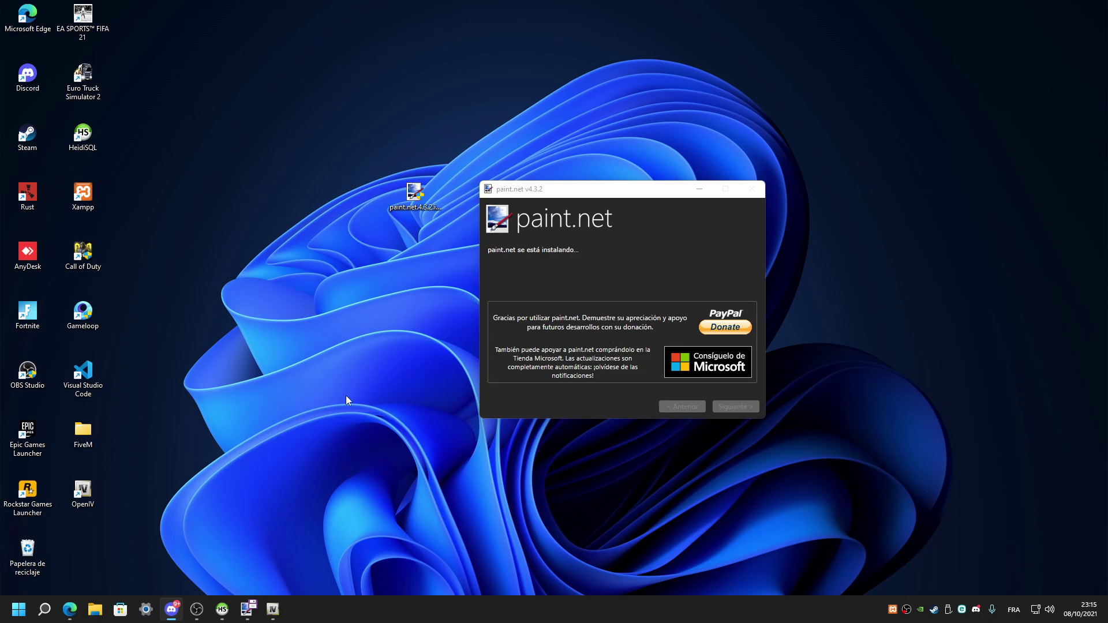
Switch to Microsoft Edge and browse the first two pages of player mods on GTA5-Mods.com.
mouse_move(70, 609)
click(188, 548)
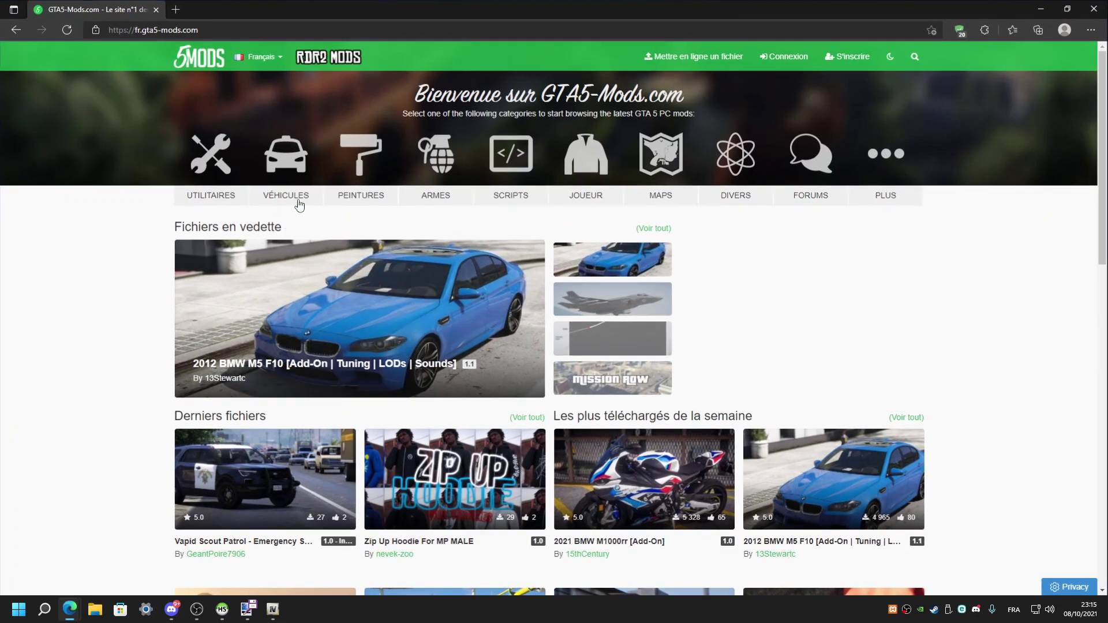
click(614, 204)
scroll(635, 184, down, 4)
scroll(627, 192, down, 4)
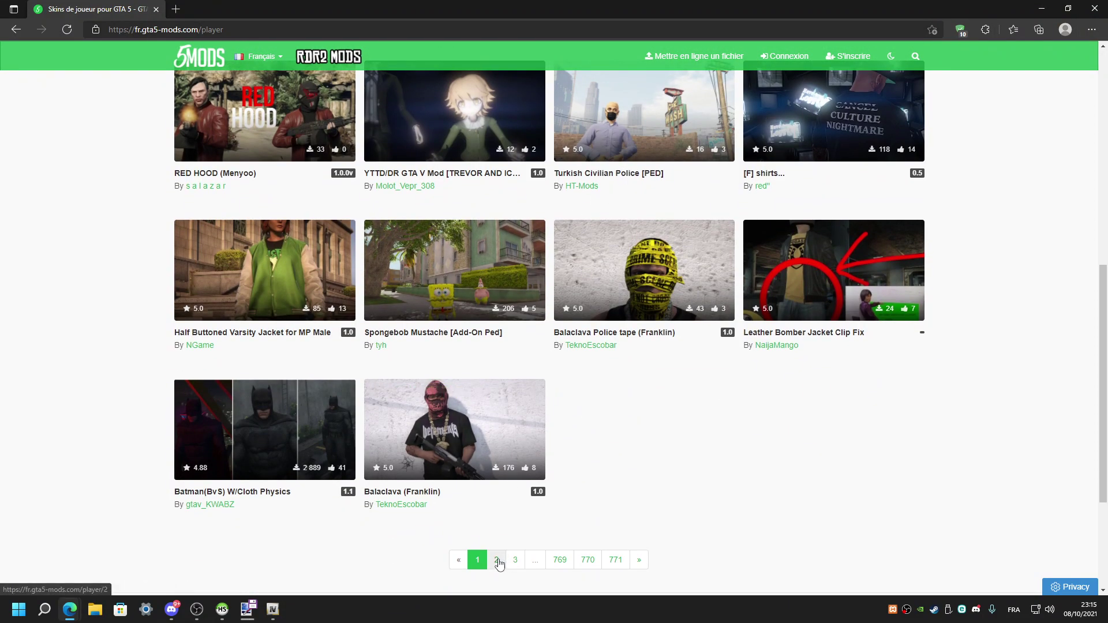
click(496, 559)
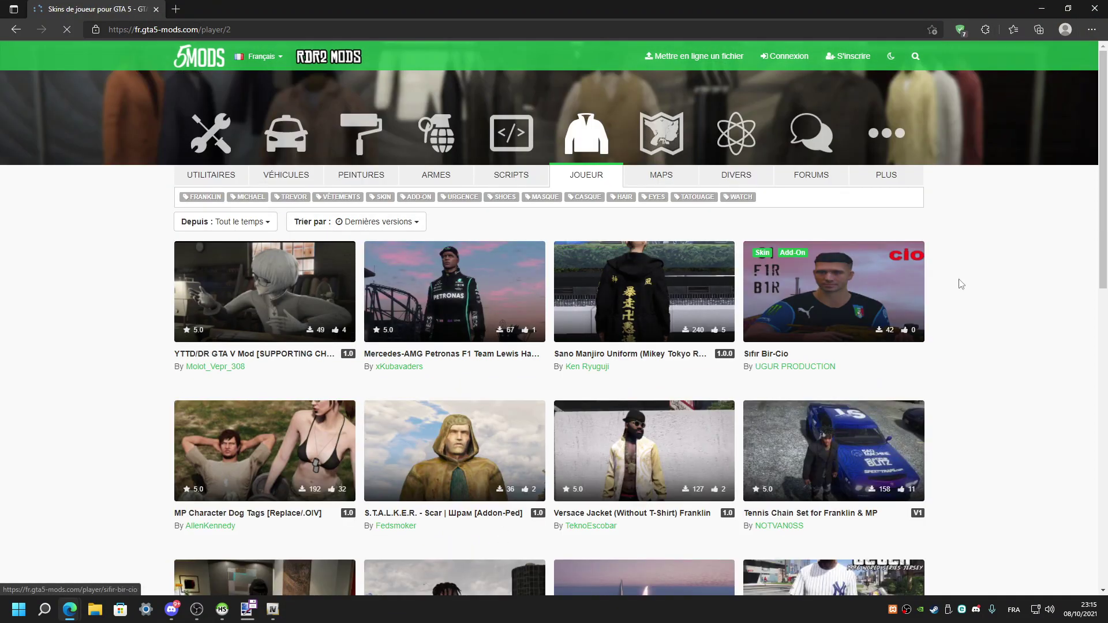
scroll(960, 282, down, 10)
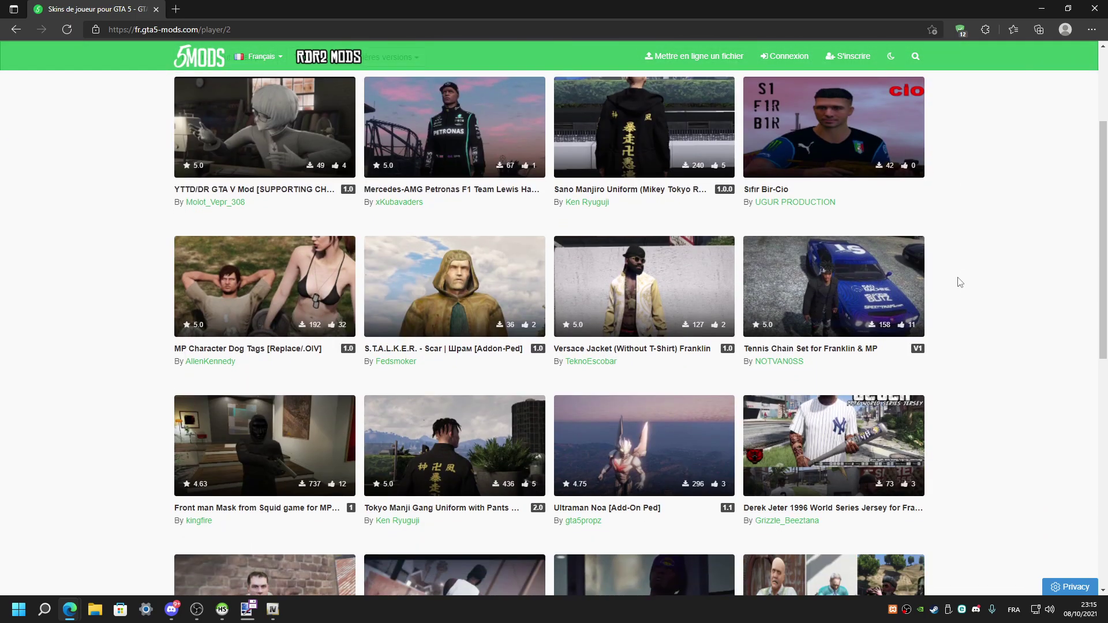
scroll(959, 278, down, 1)
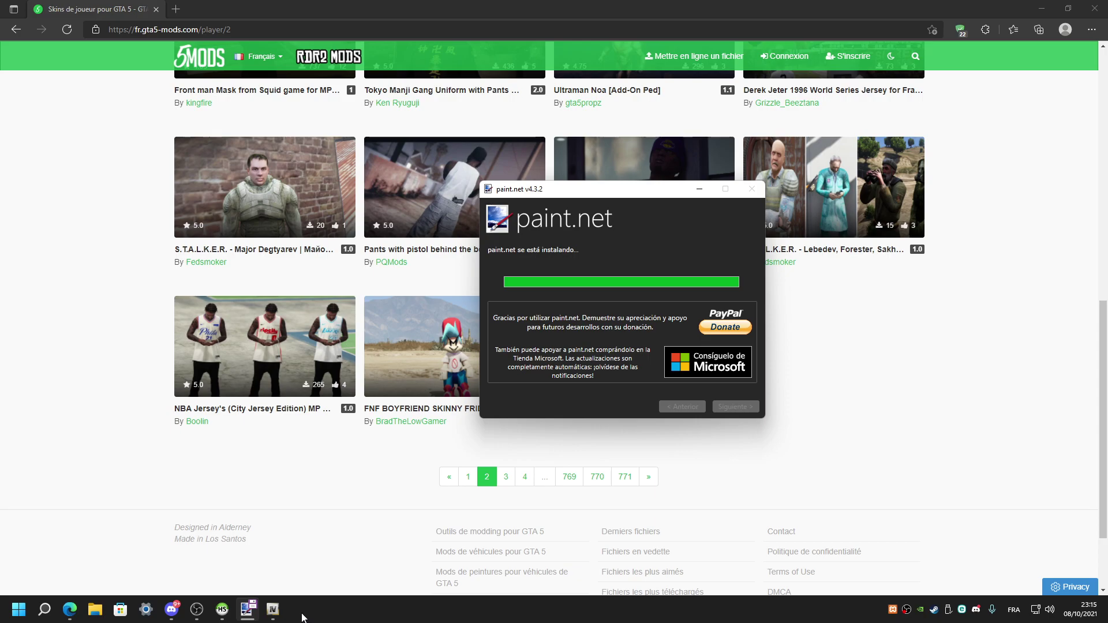
Check the OpenIV window, minimize it, and look through page 3 of the player mods.
click(272, 609)
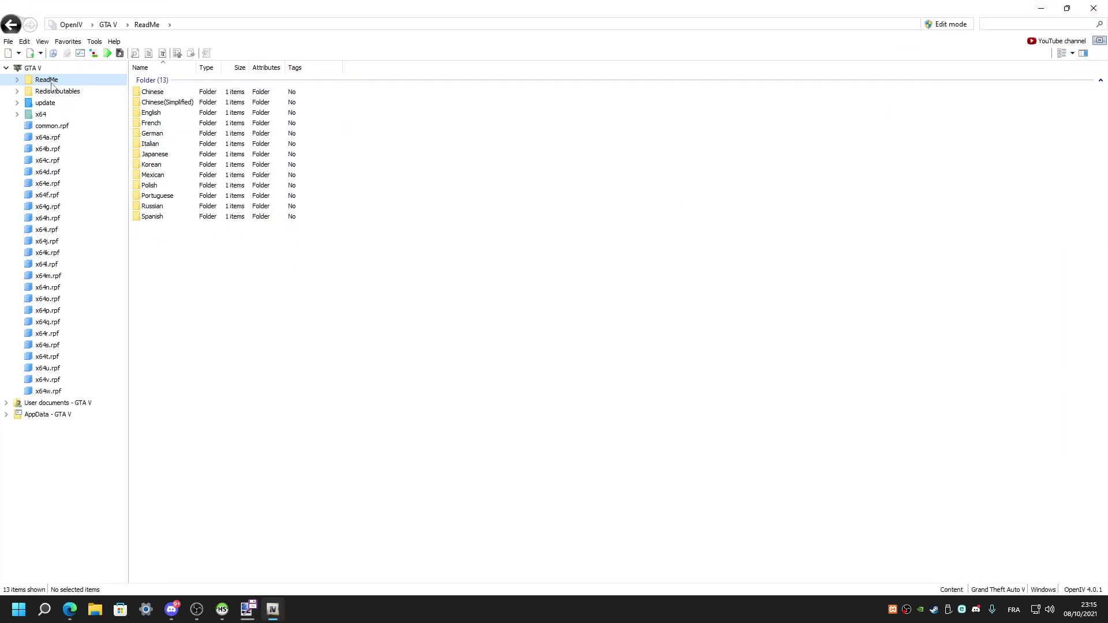
click(1039, 8)
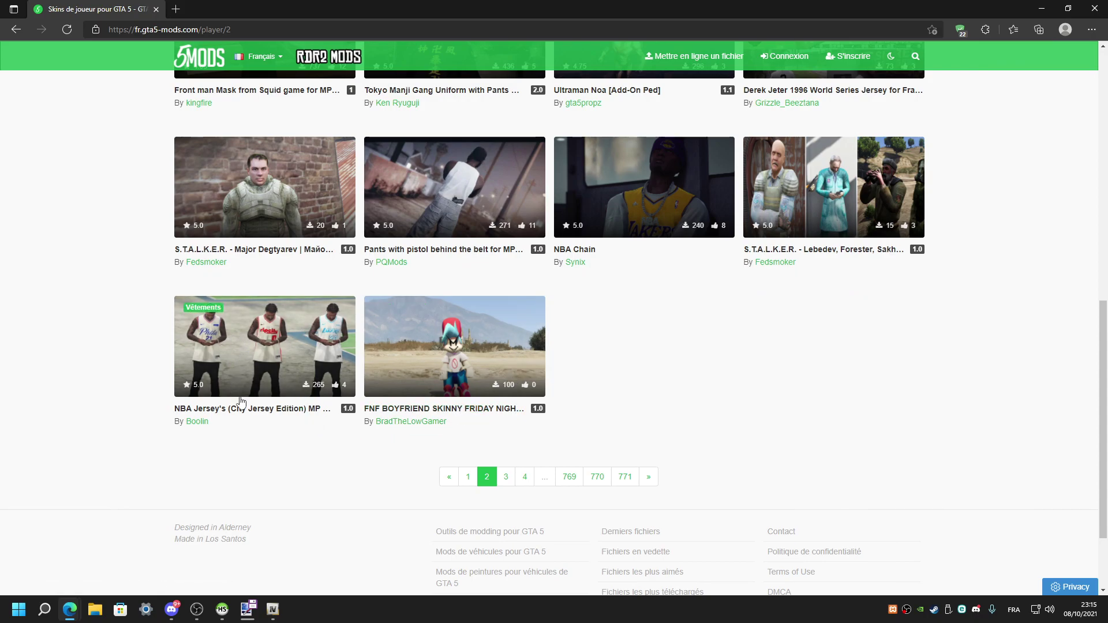
click(505, 477)
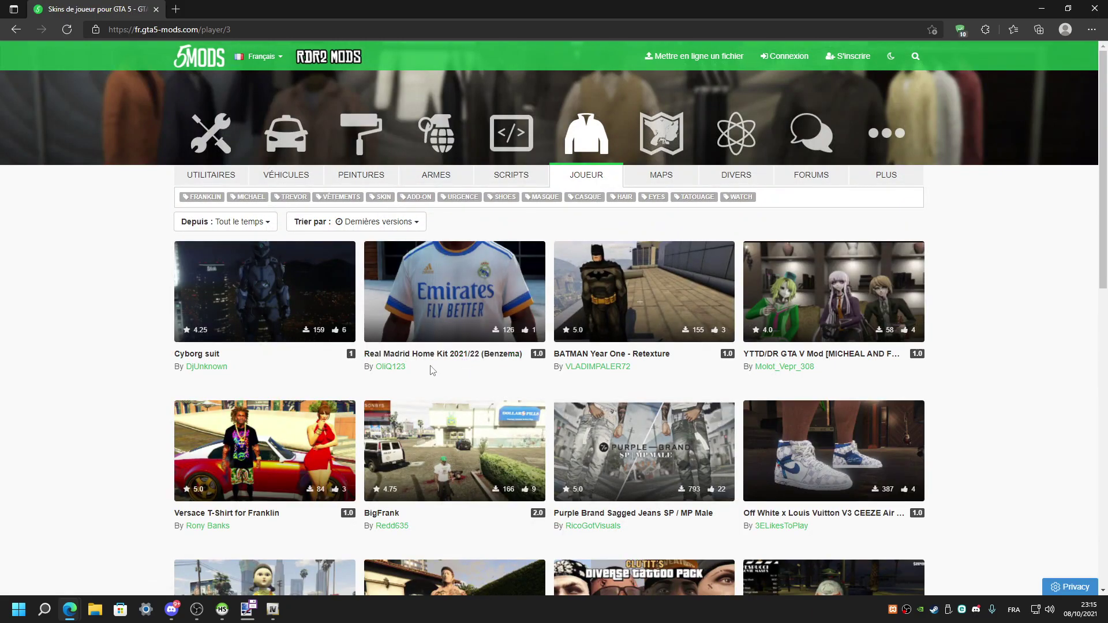
scroll(439, 365, down, 4)
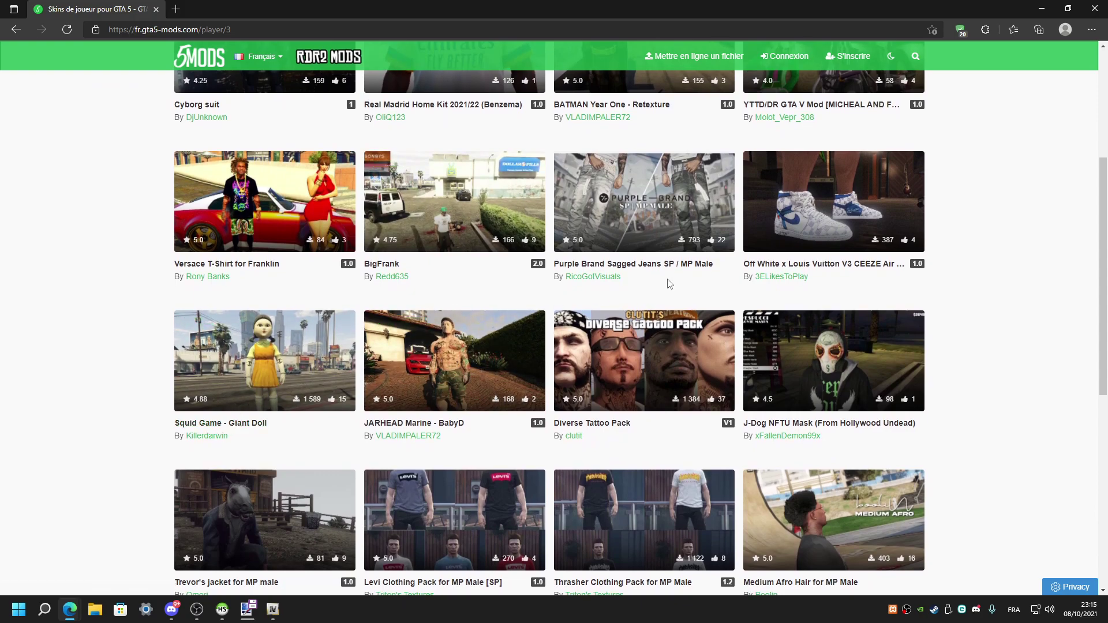
scroll(668, 283, down, 3)
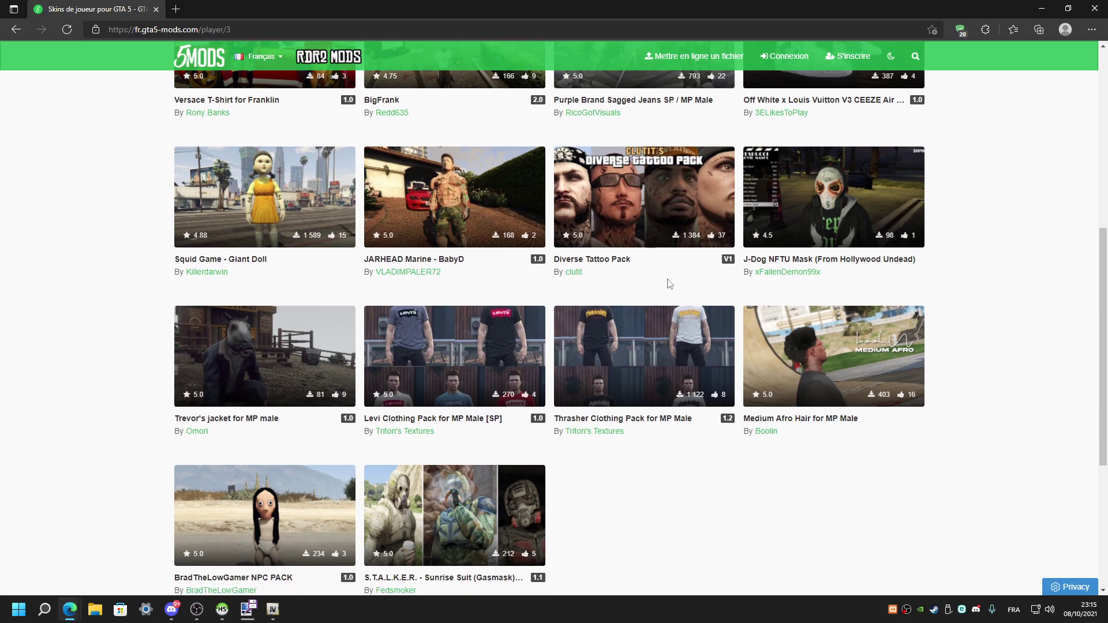
scroll(669, 283, down, 1)
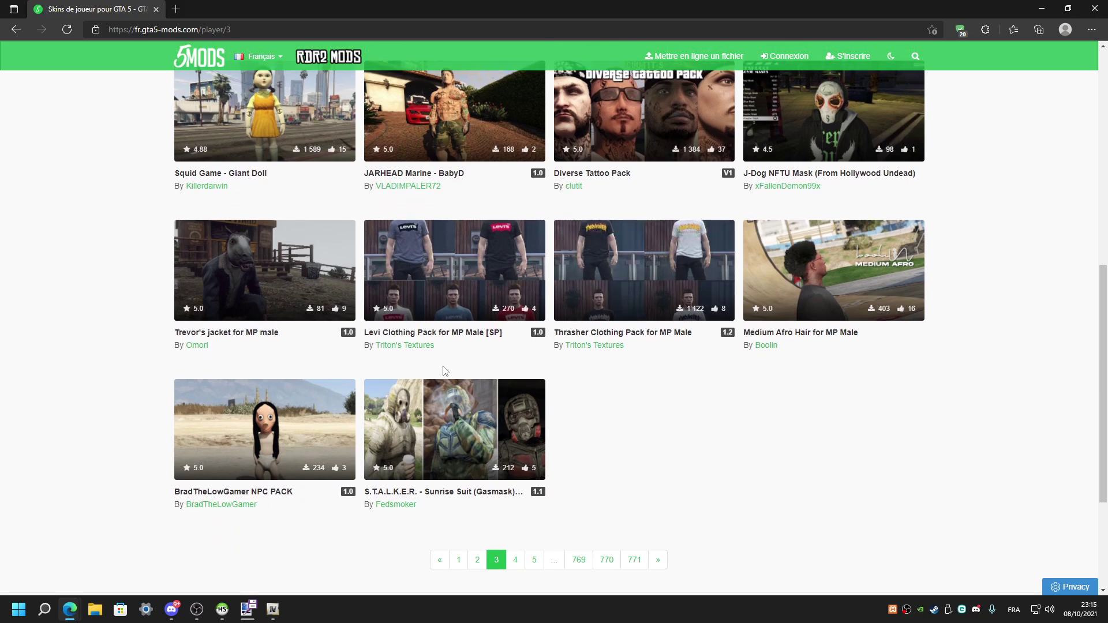
Open the Levi Clothing Pack for MP Male [SP] in a new tab and look over its mod page.
right_click(441, 335)
click(491, 339)
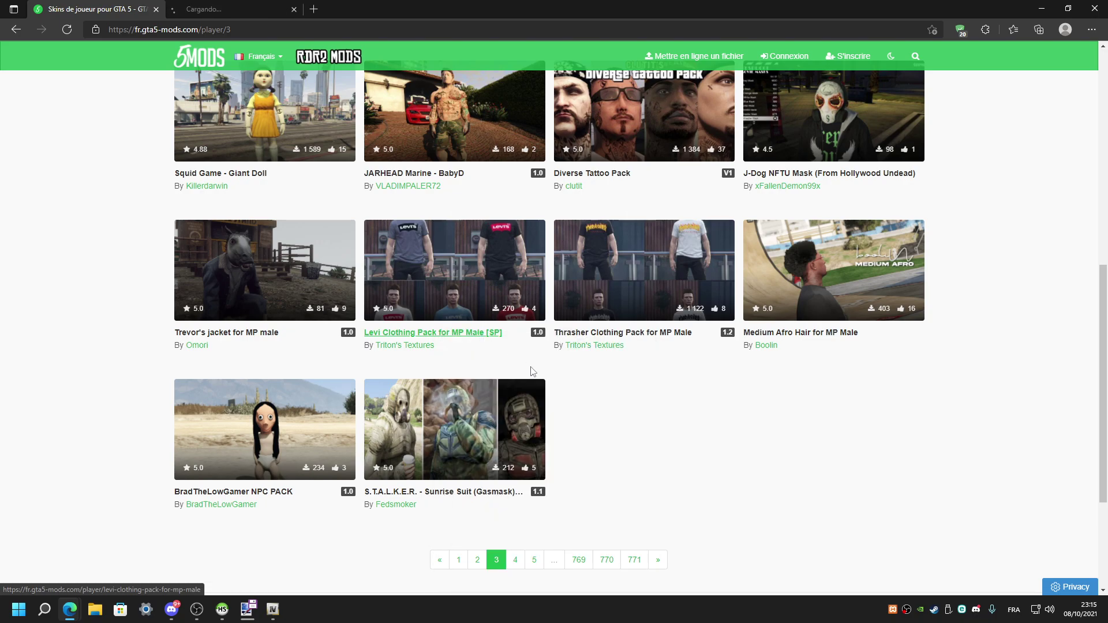
click(234, 9)
scroll(577, 289, down, 3)
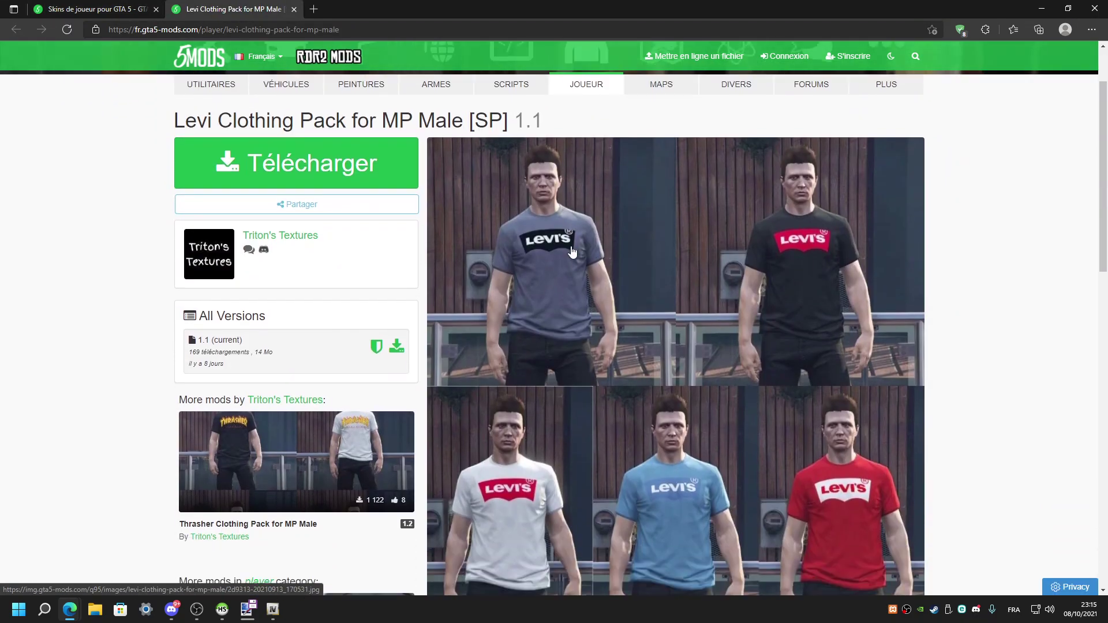
scroll(568, 286, down, 2)
scroll(566, 288, up, 2)
Preview the first two images of the Levi Clothing Pack at full size, close the viewer and download the pack.
click(566, 292)
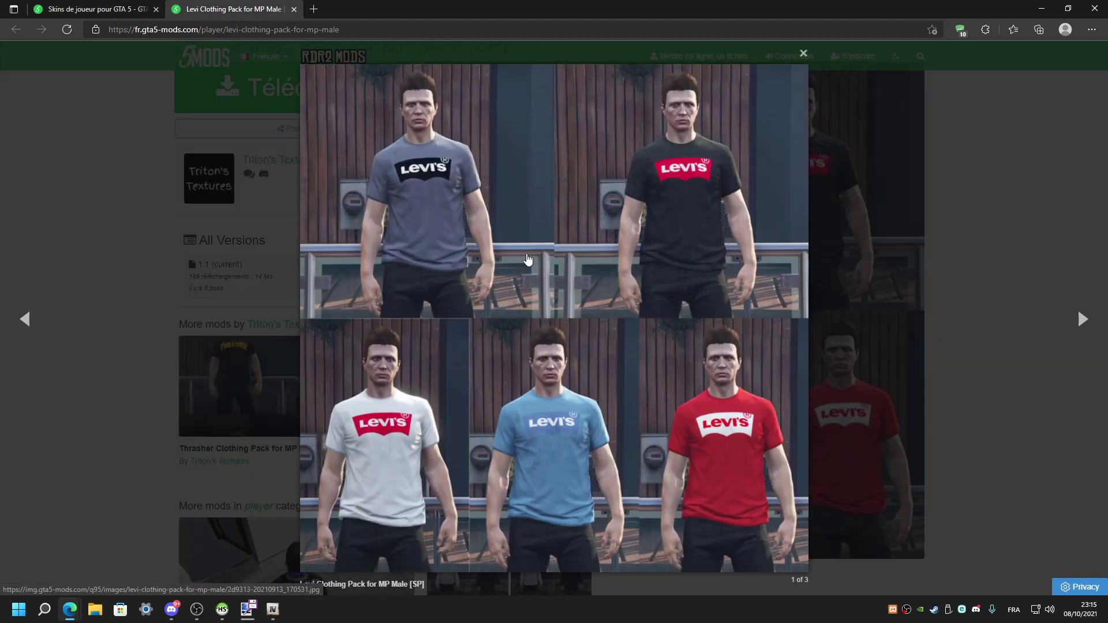
click(1083, 320)
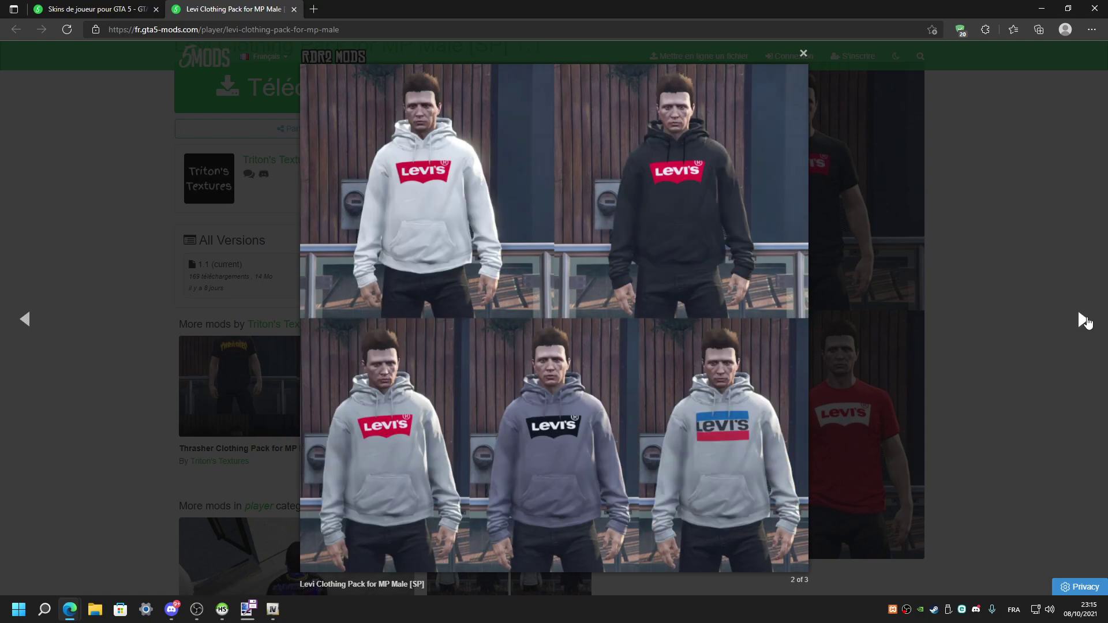
key(Escape)
scroll(323, 245, up, 3)
click(323, 245)
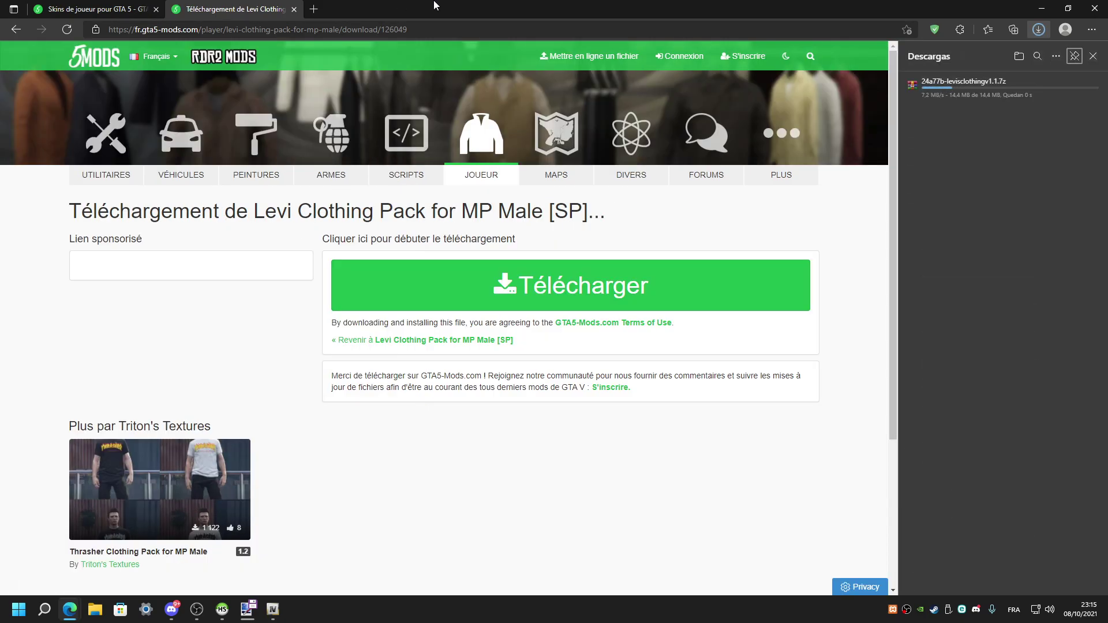
Shrink the browser window, copy the downloaded 24a77b-levisclothingv1.1.7z to the desktop, and delete the original from the downloads.
double_click(420, 5)
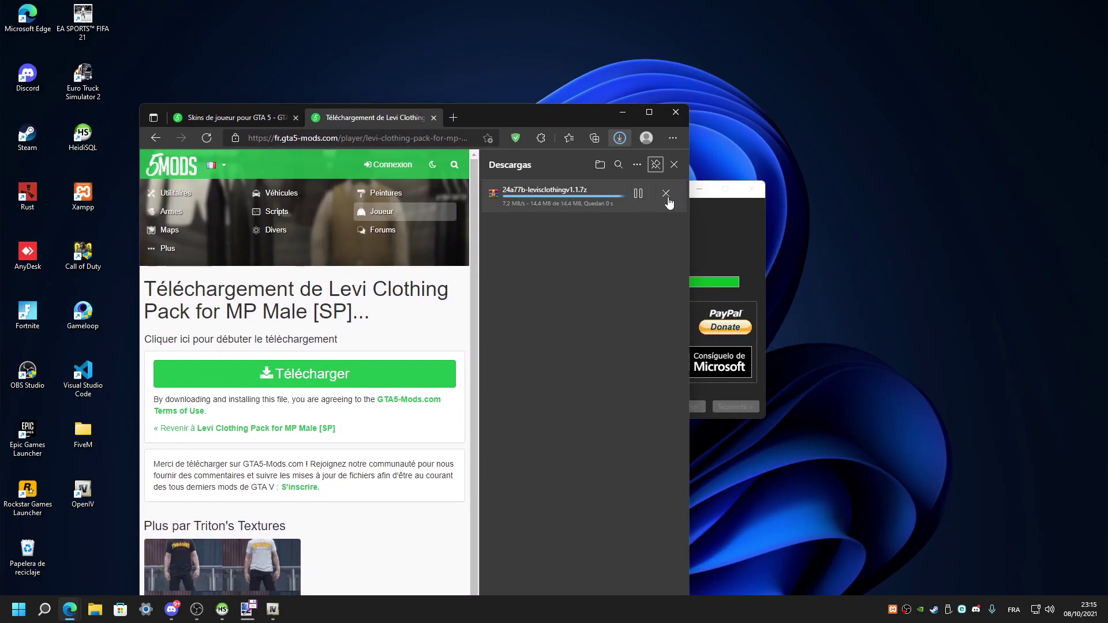
drag(568, 193, 610, 65)
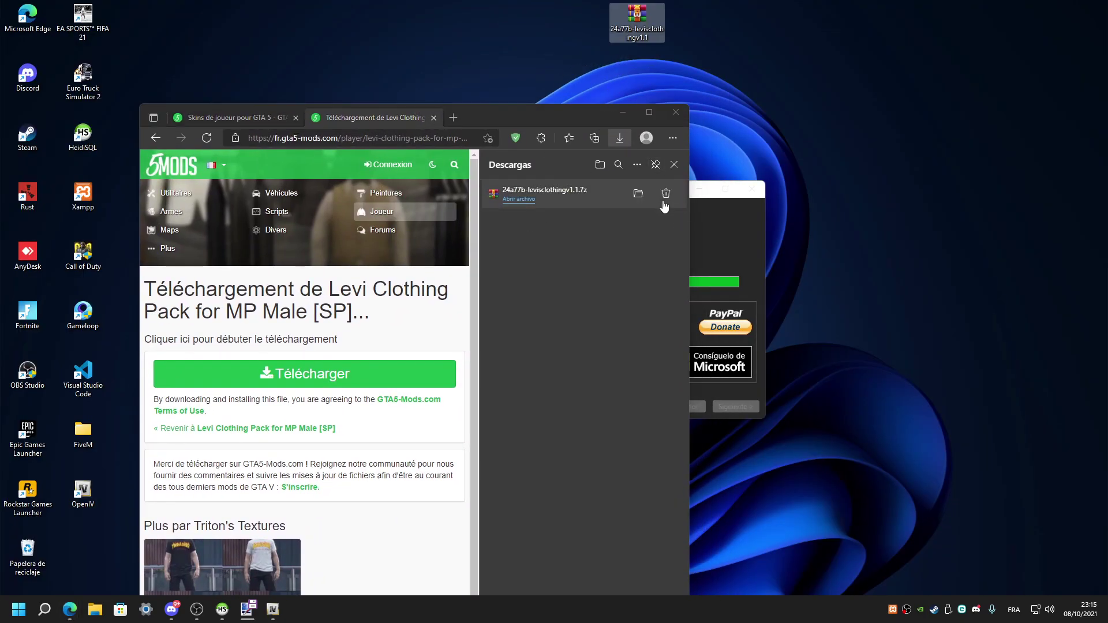
click(615, 191)
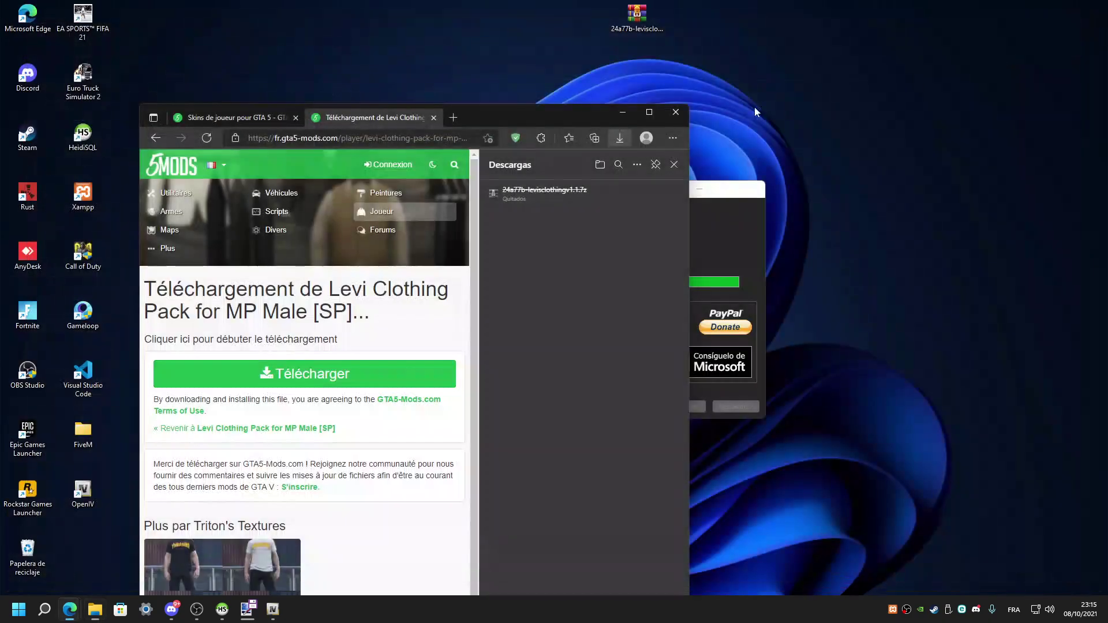
Clear the whole download history and close both GTA5-Mods.com tabs.
click(635, 165)
click(566, 207)
click(534, 522)
click(648, 112)
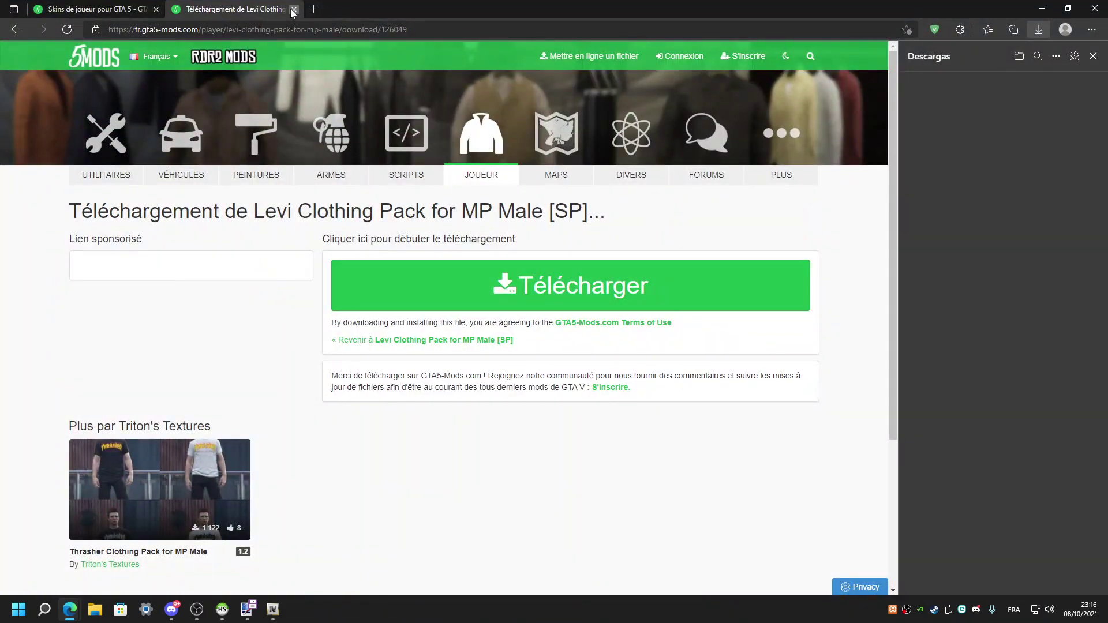
middle_click(170, 9)
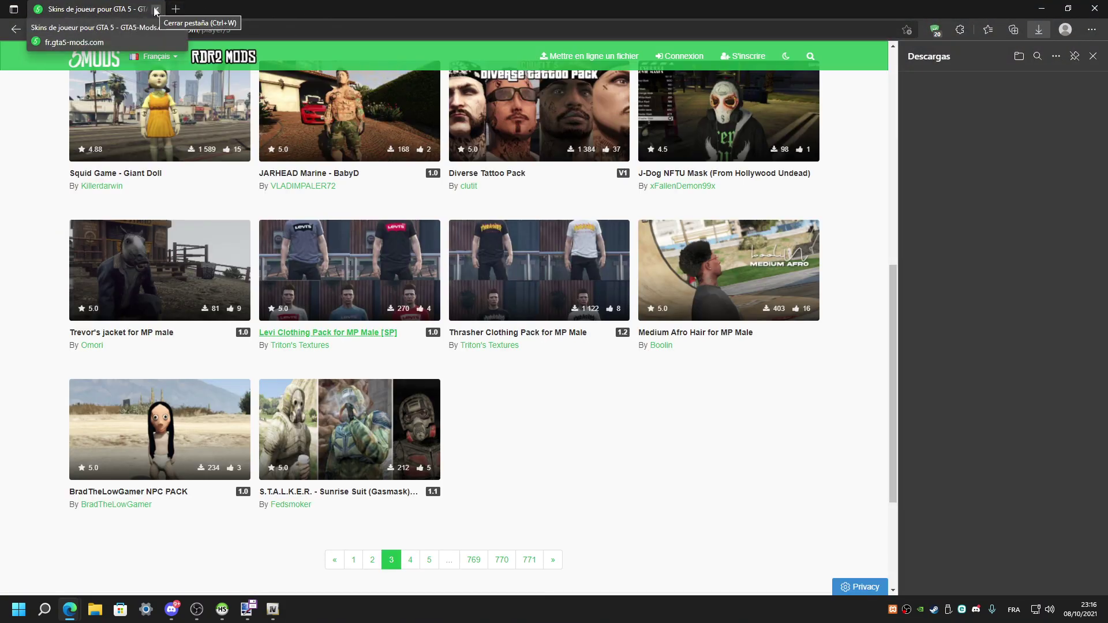
click(156, 9)
Extract the Levi clothing archive to a levisclothingv1.1 folder on the desktop, then delete the archive.
right_click(637, 17)
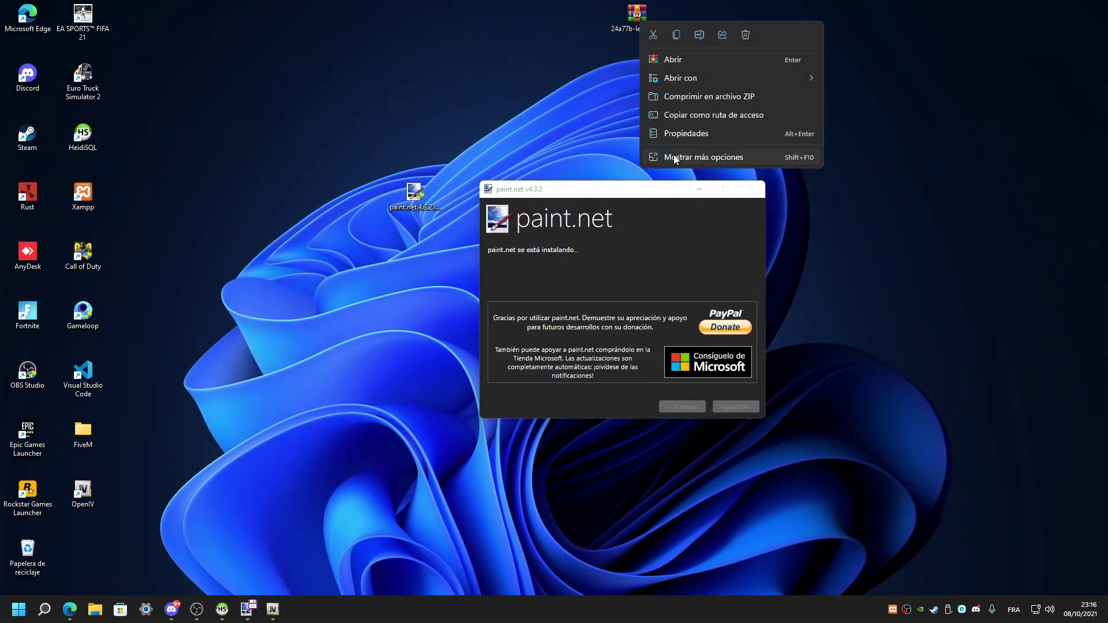
click(673, 155)
click(701, 201)
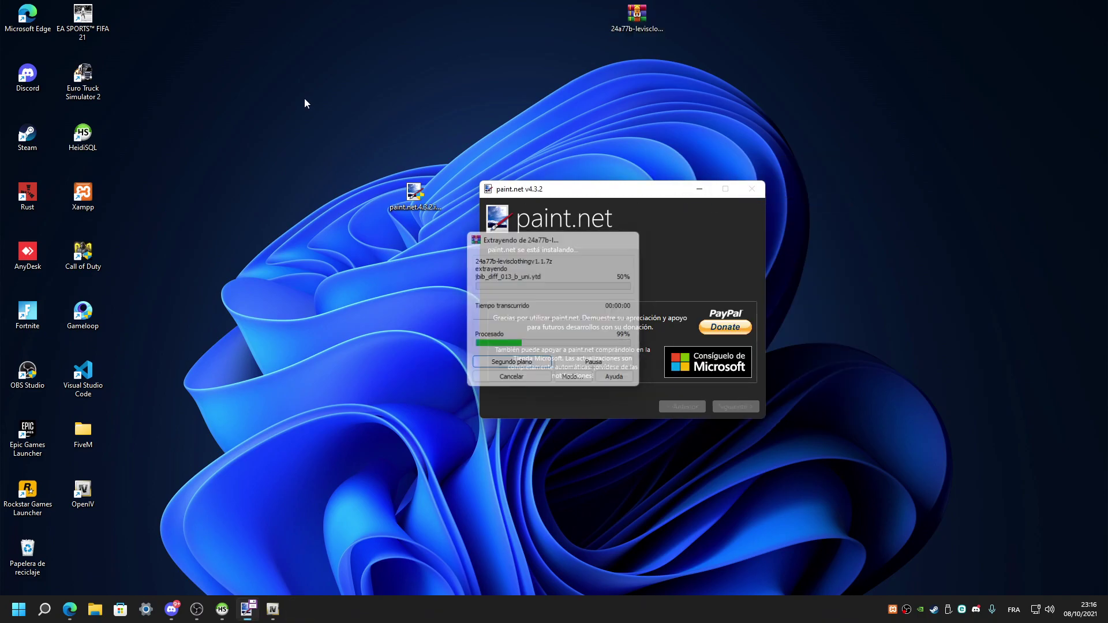
click(641, 40)
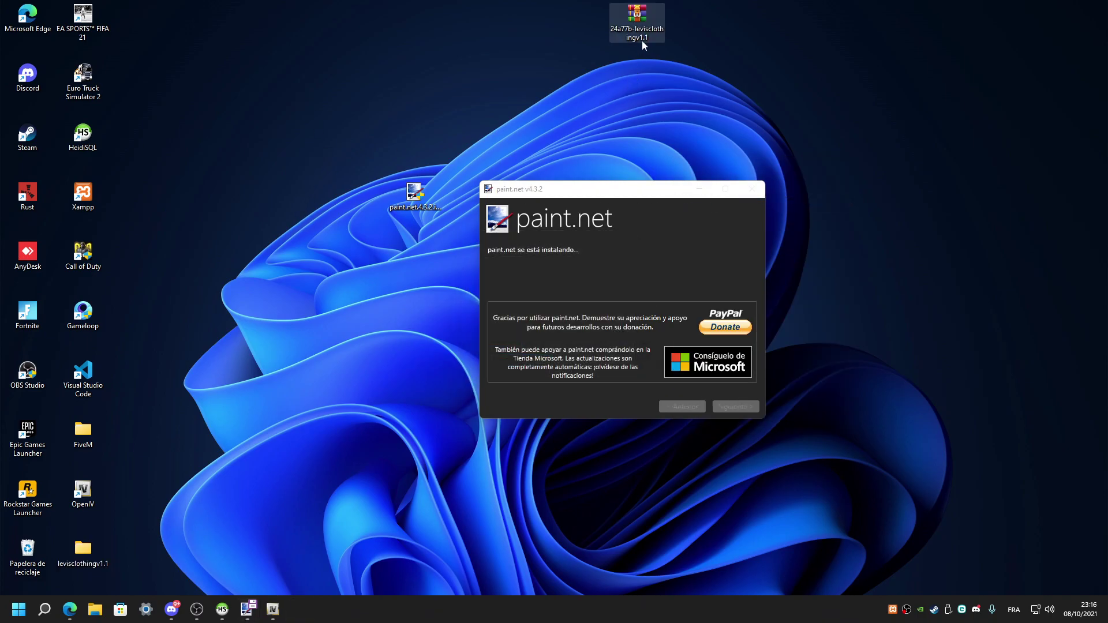
key(Delete)
Open the levisclothingv1.1 folder, look at the texture files in its T-Shirts subfolder, and return.
double_click(99, 548)
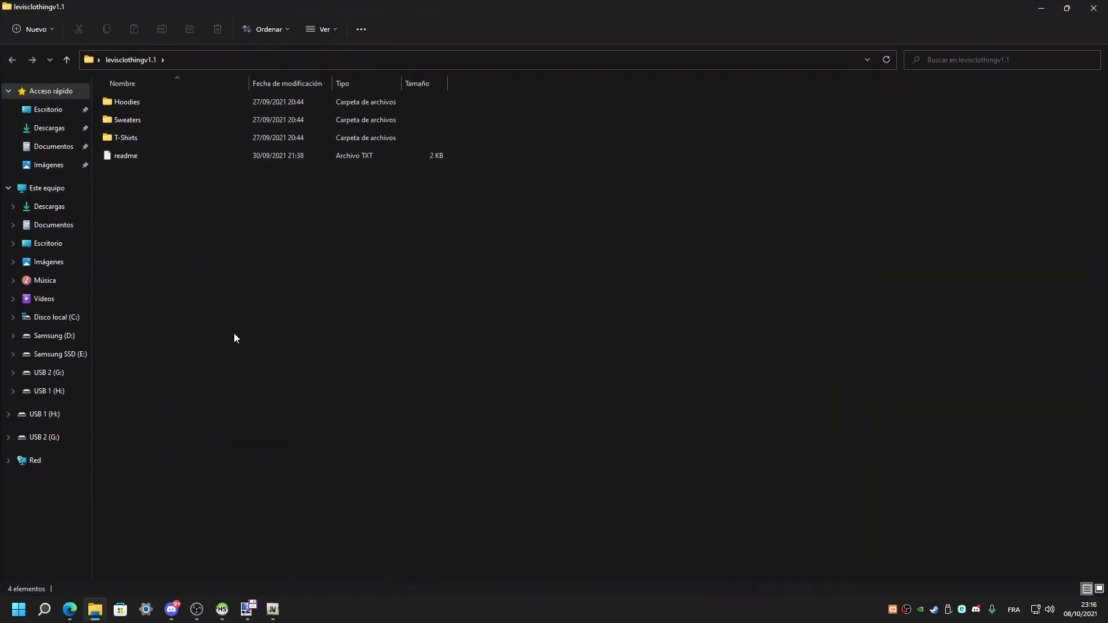
double_click(125, 137)
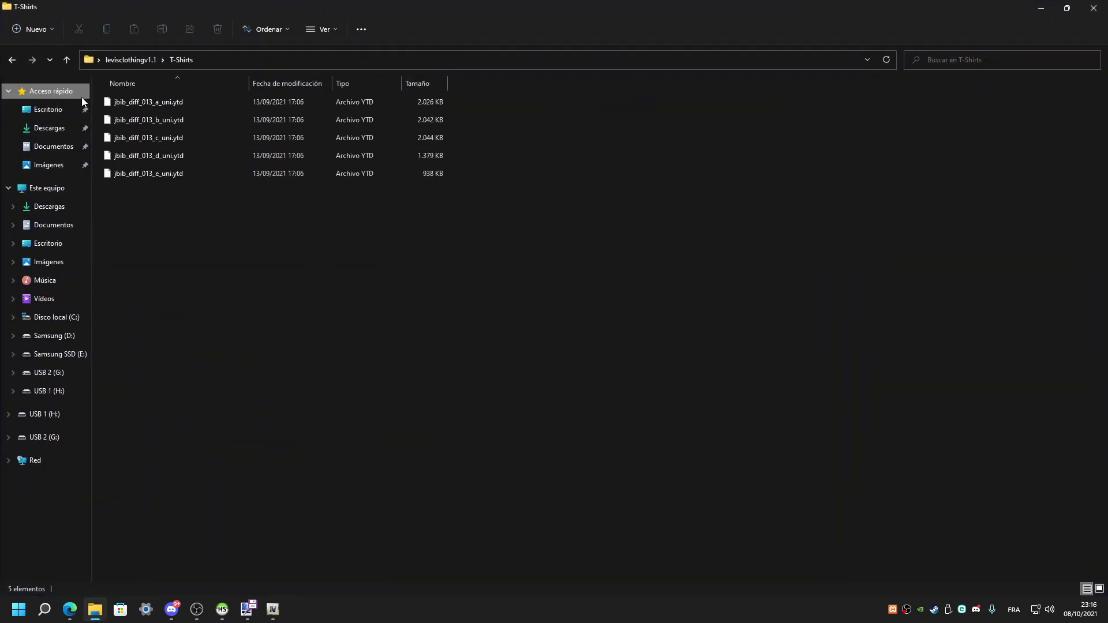
click(12, 60)
Open readme with Visual Studio Code as the default app for .txt files, read the install instructions, and minimize it.
double_click(129, 160)
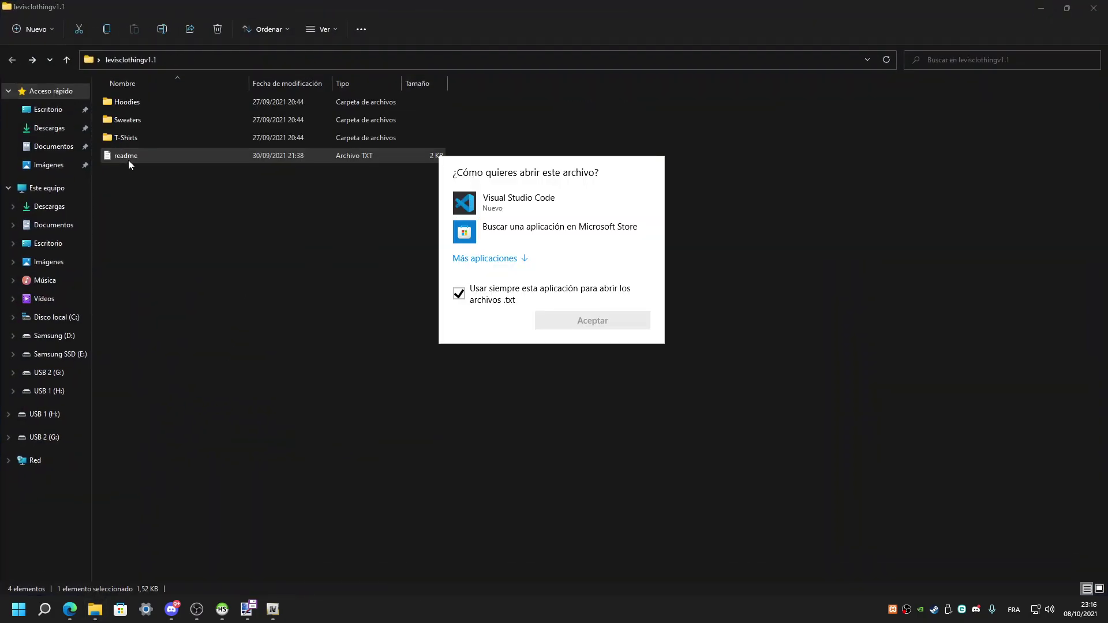
click(520, 202)
click(577, 321)
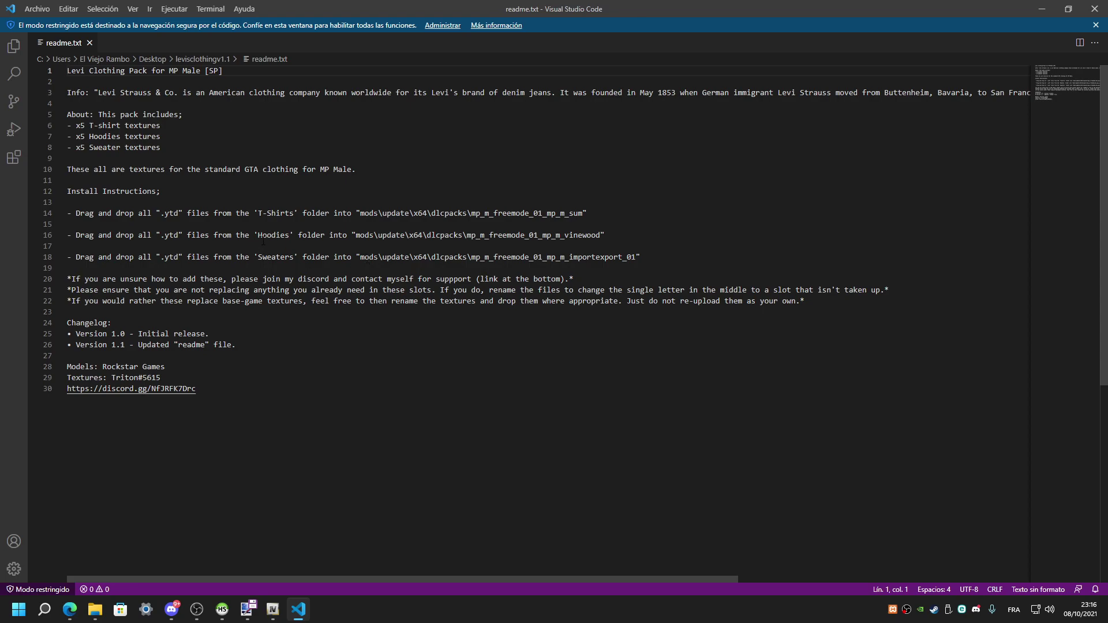
click(1040, 10)
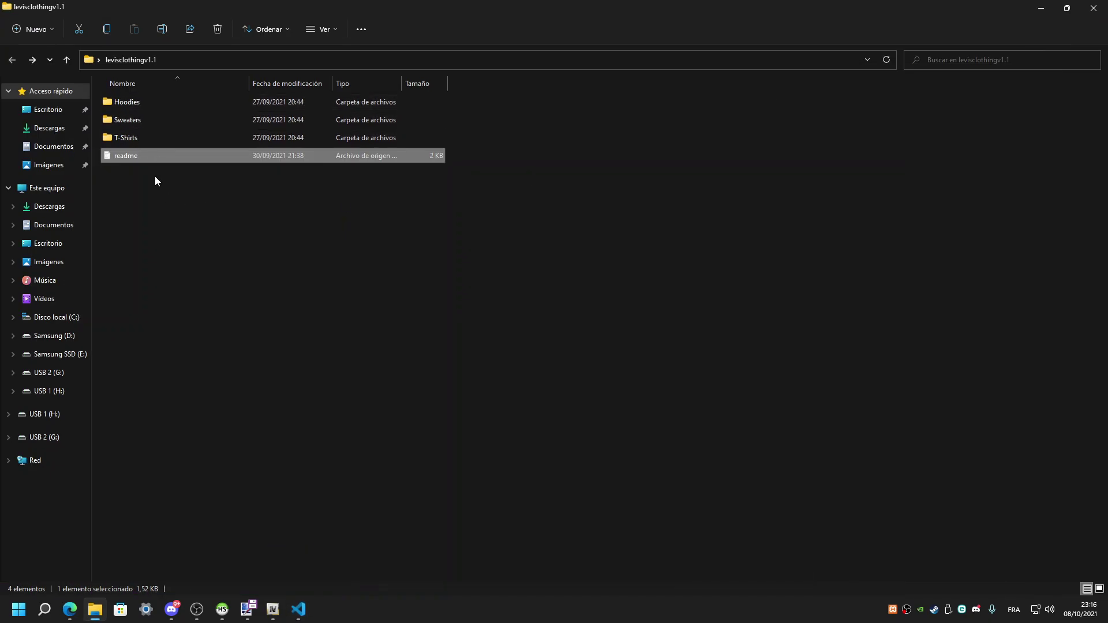
right_click(163, 201)
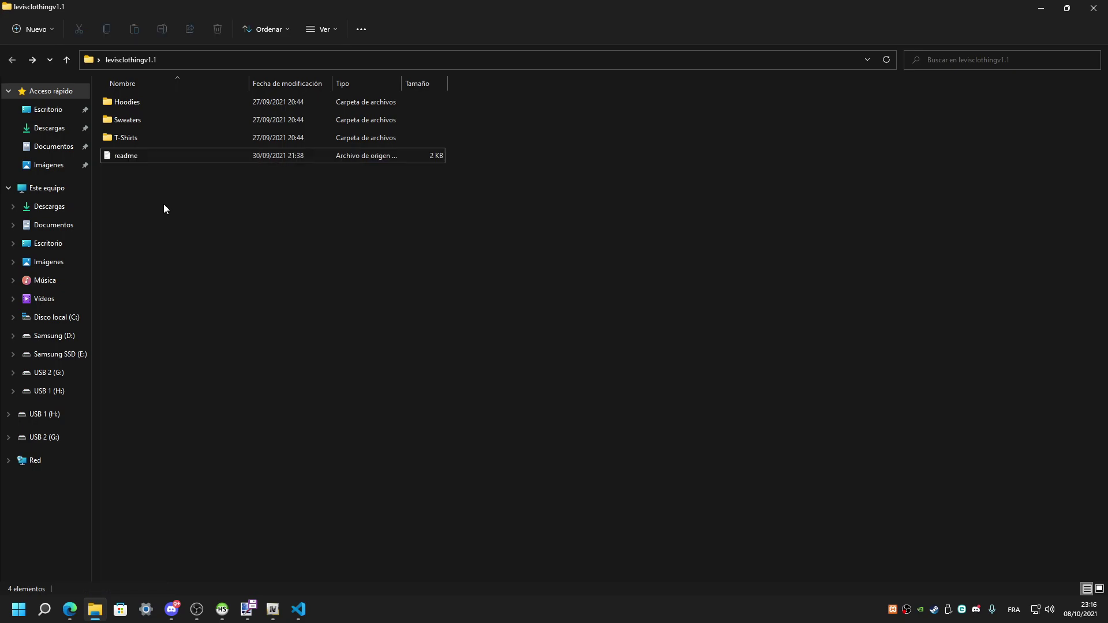
click(566, 225)
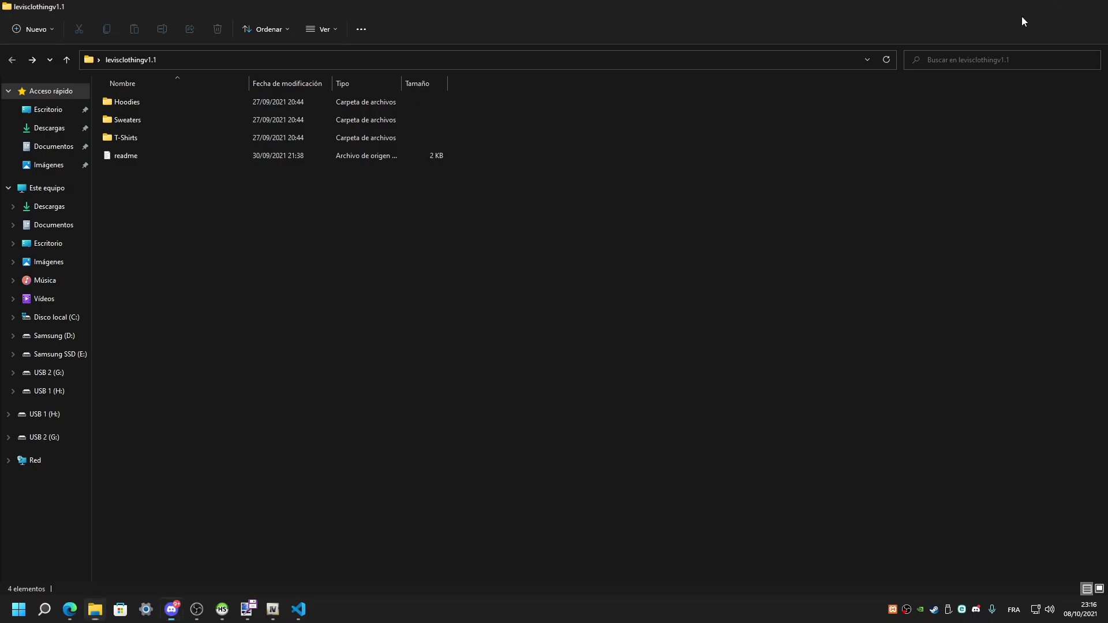
click(96, 610)
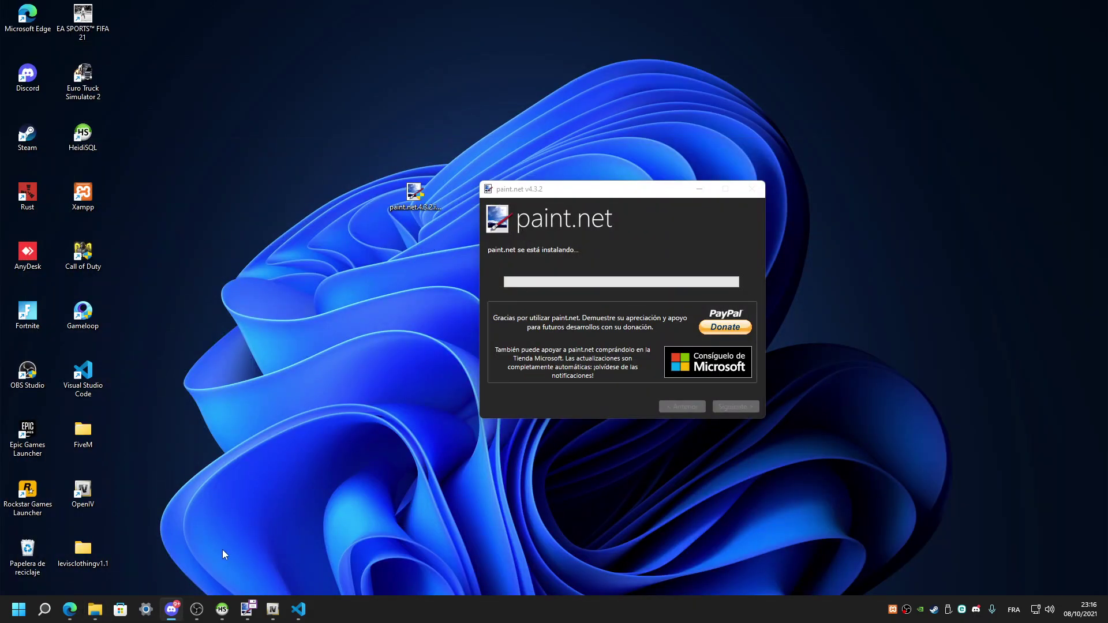
click(95, 609)
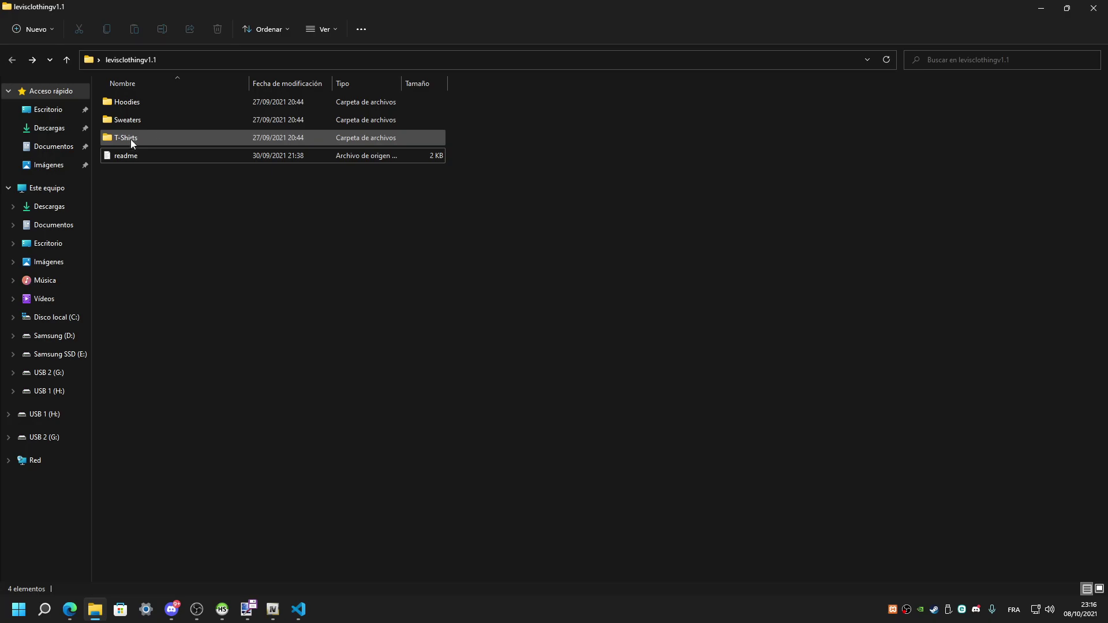
Show readme.txt in a smaller floating window over the clothing folder and widen it to reveal the full install paths.
click(298, 609)
drag(539, 8, 575, 34)
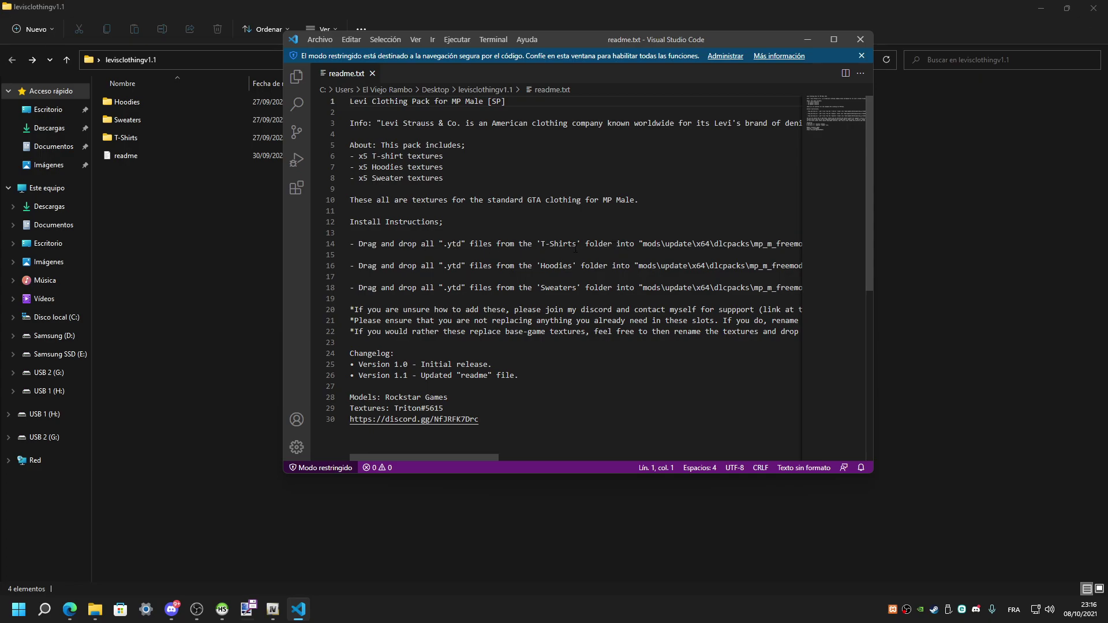
drag(358, 244, 434, 244)
click(70, 609)
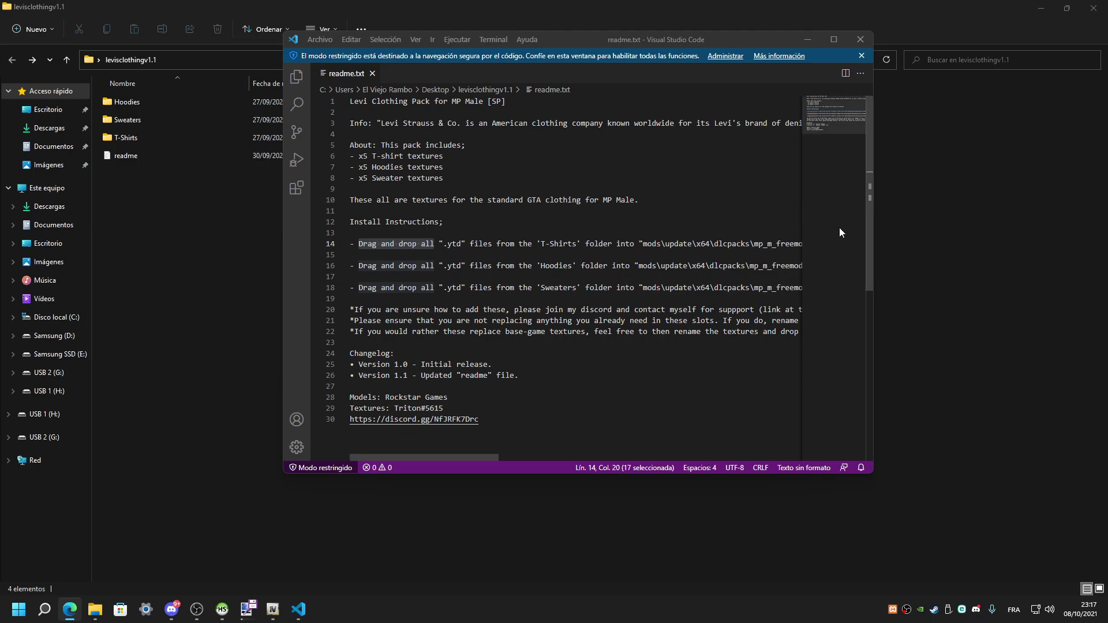
click(874, 212)
click(298, 609)
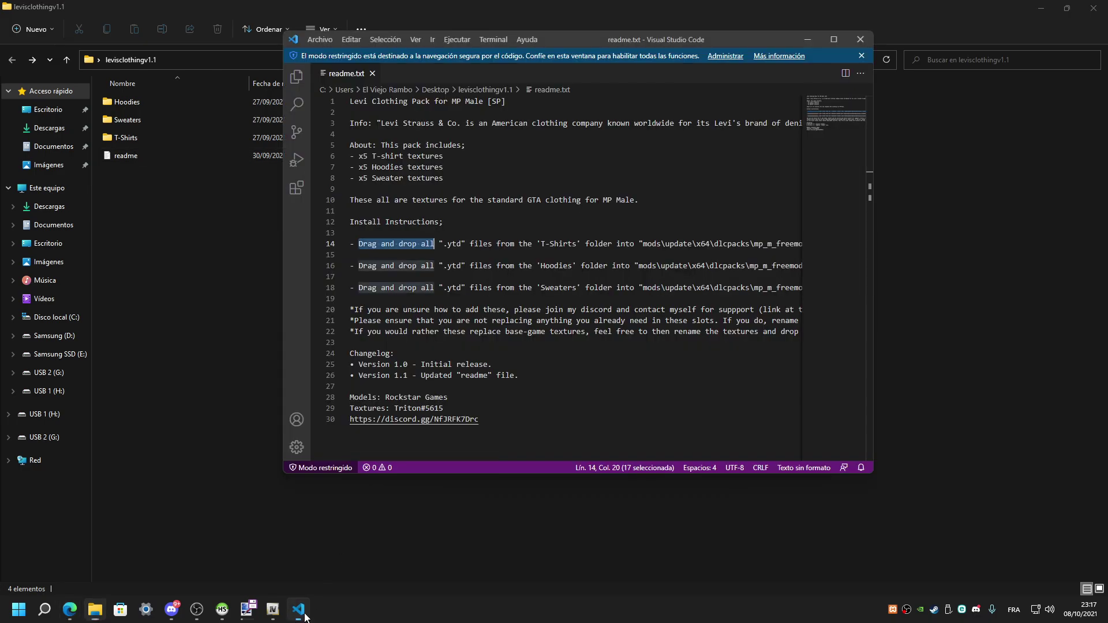
drag(873, 215, 1005, 227)
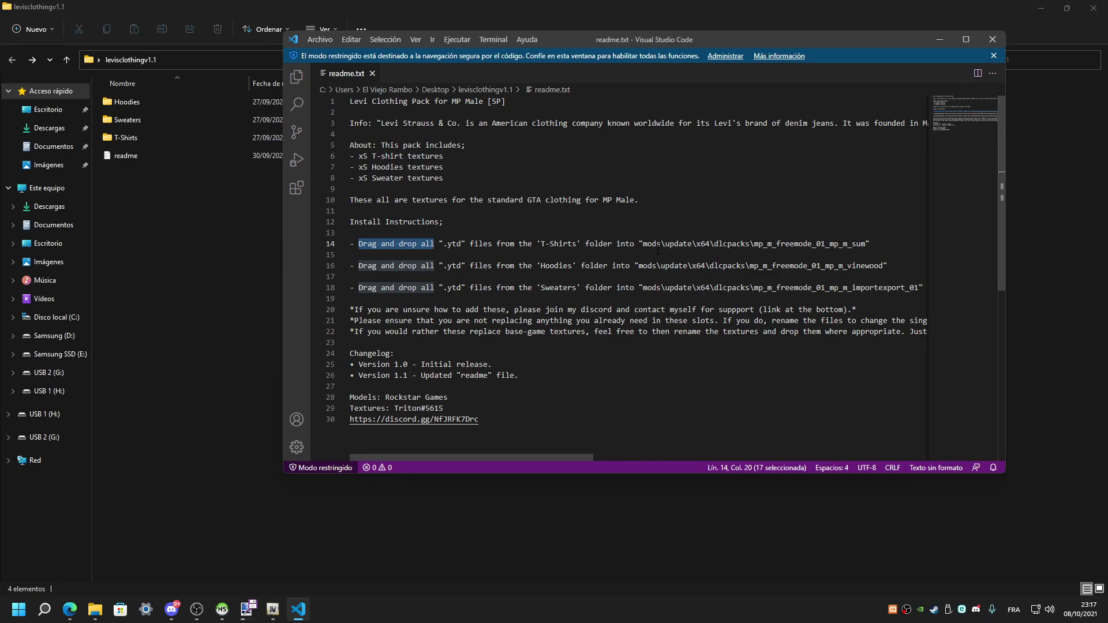
Review the T-Shirts and Sweaters install lines in readme.txt, checking the Hoodies folder in between.
triple_click(553, 245)
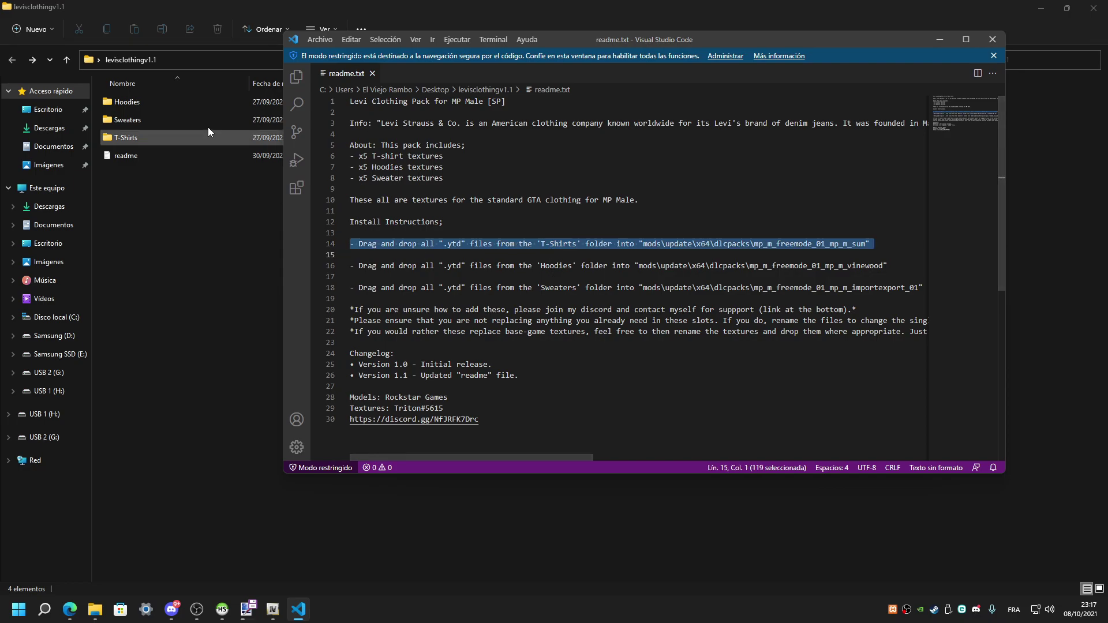
double_click(140, 108)
click(11, 59)
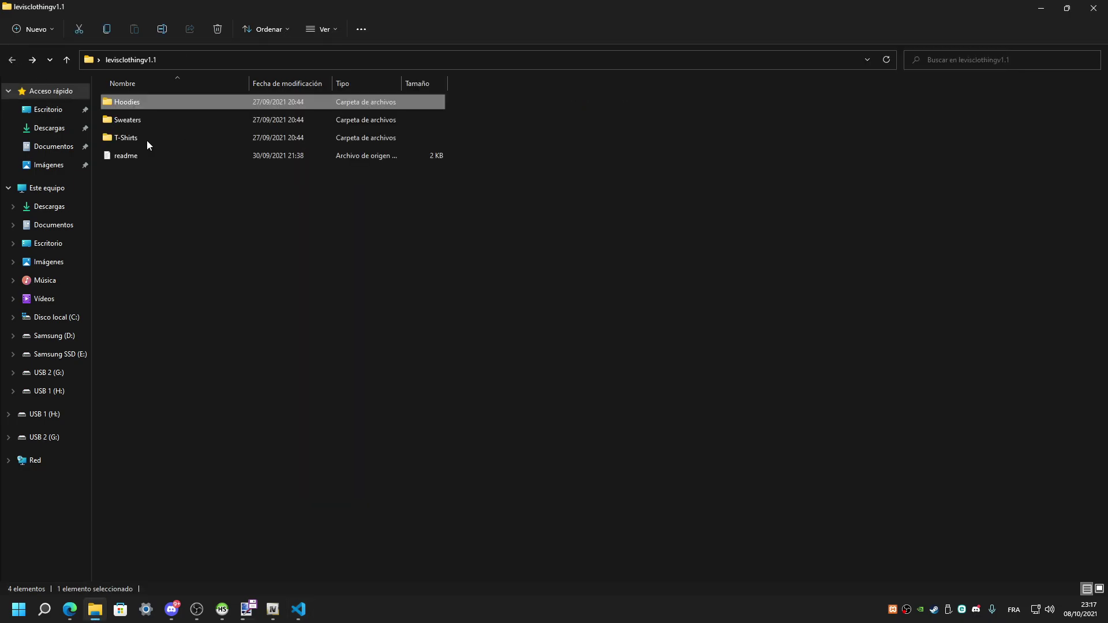
click(298, 610)
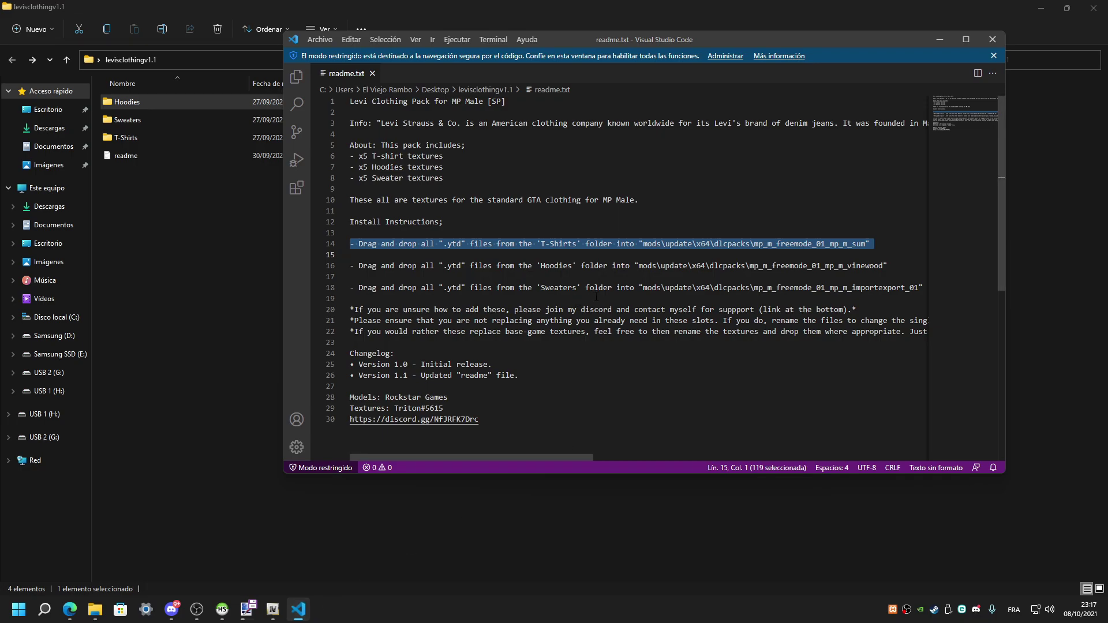
double_click(551, 288)
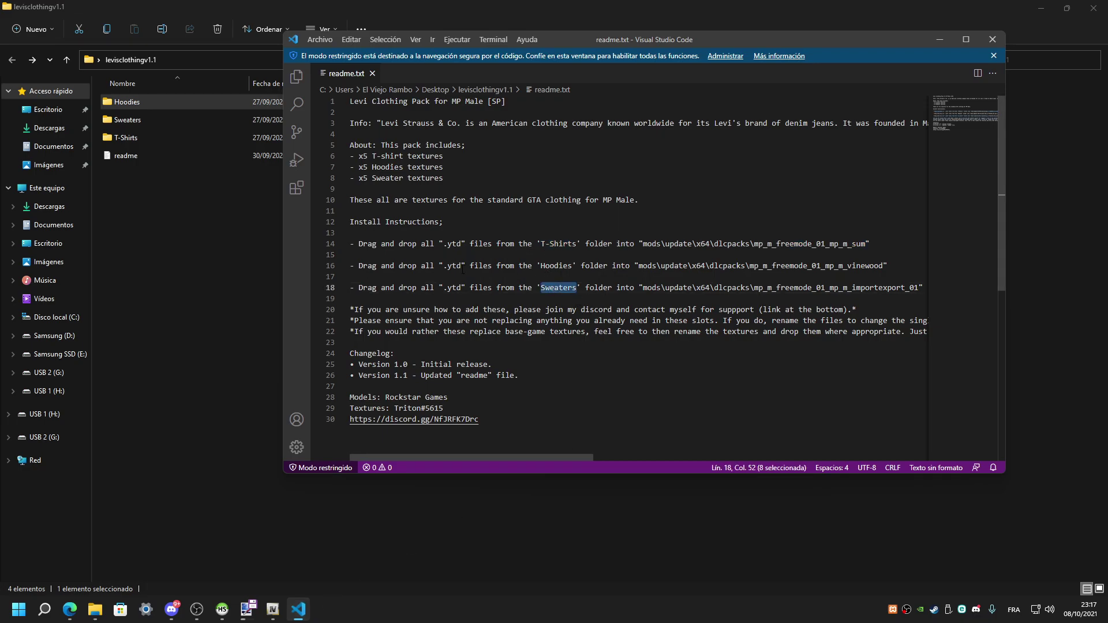
Delete the T-Shirts and Hoodies folders from levisclothingv1.1, keeping the Sweaters folder.
click(143, 136)
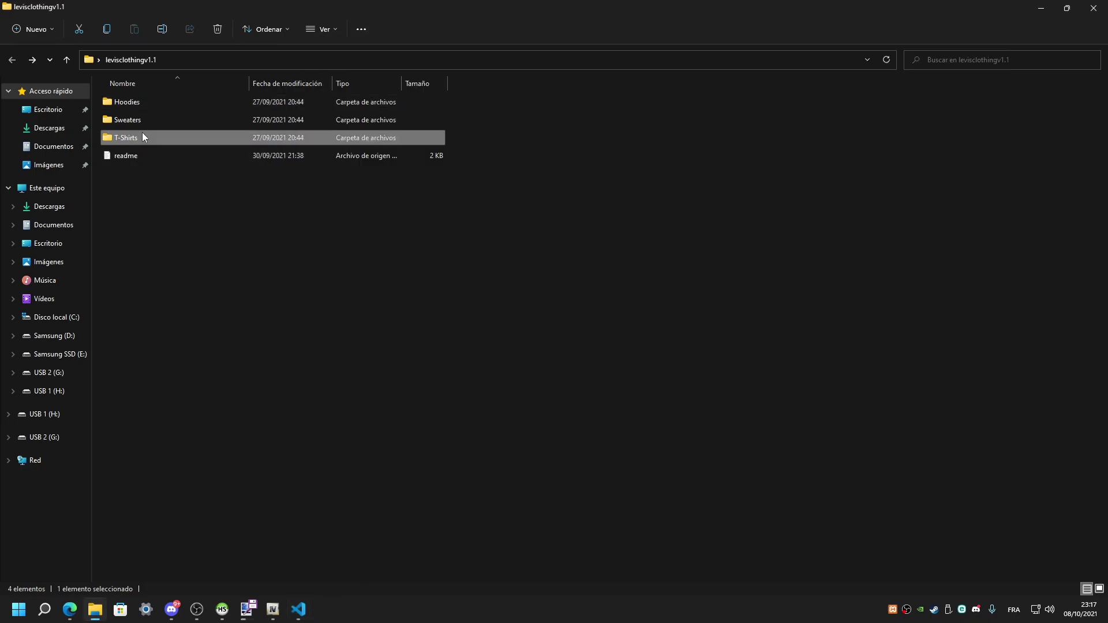
ctrl+click(107, 106)
key(Delete)
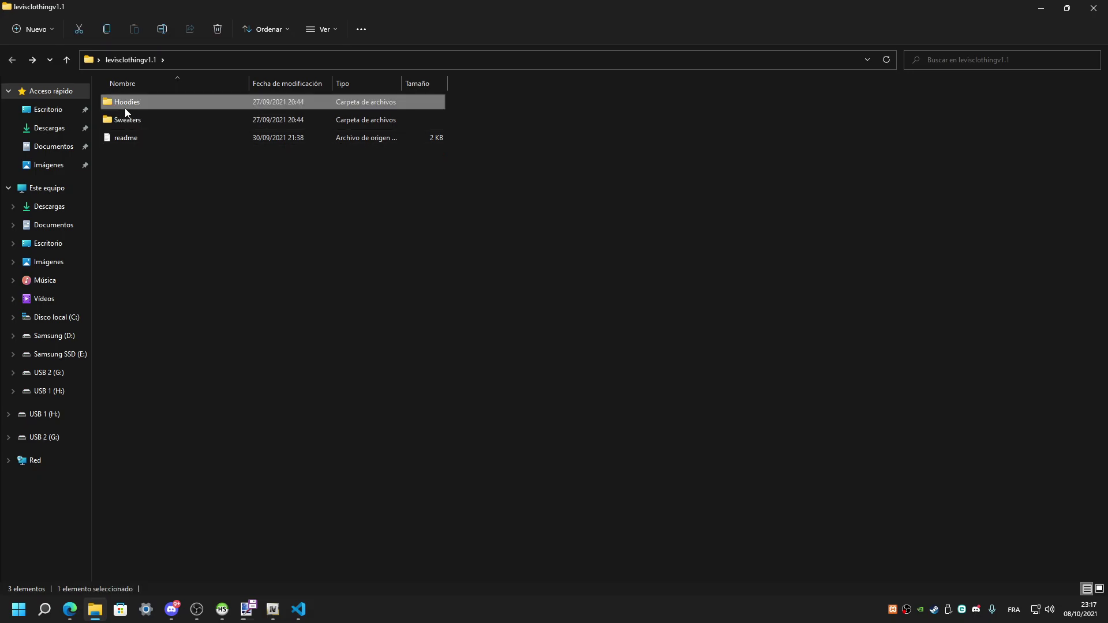
Copy the target name mp_m_freemode_01_mp_m_importexport_01 from the Sweaters instruction in readme.txt.
click(299, 609)
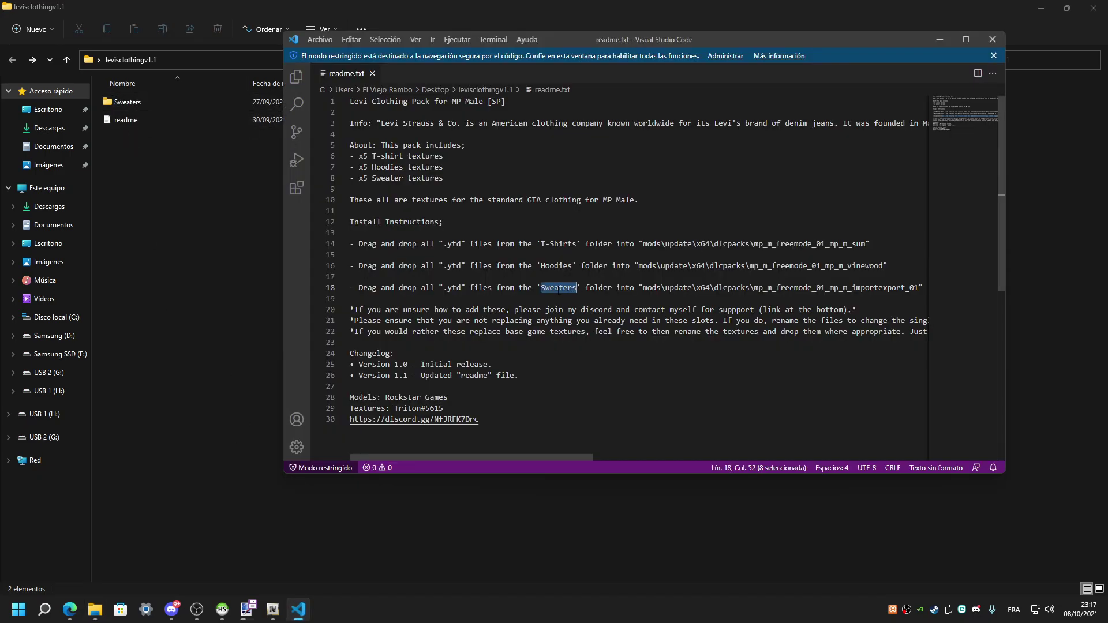
drag(589, 456, 672, 457)
drag(557, 287, 722, 288)
key(ctrl+c)
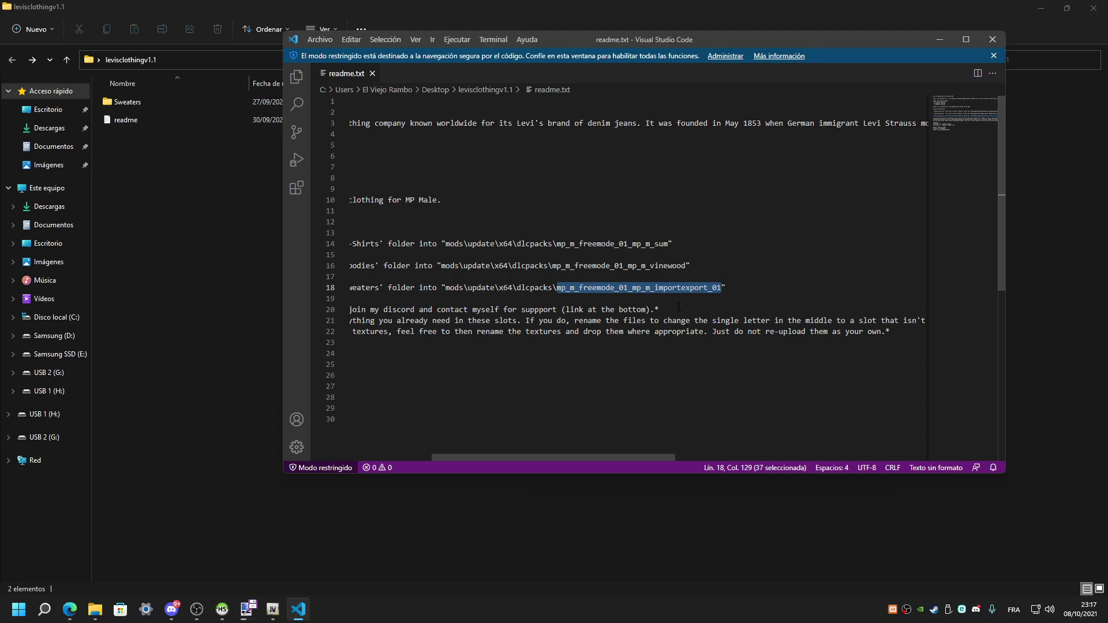
In the Sweaters folder, add the prefix mp_m_freemode_01_mp_m_importexport_01^ to the name of jbib_diff_004_a_uni.ytd.
click(135, 104)
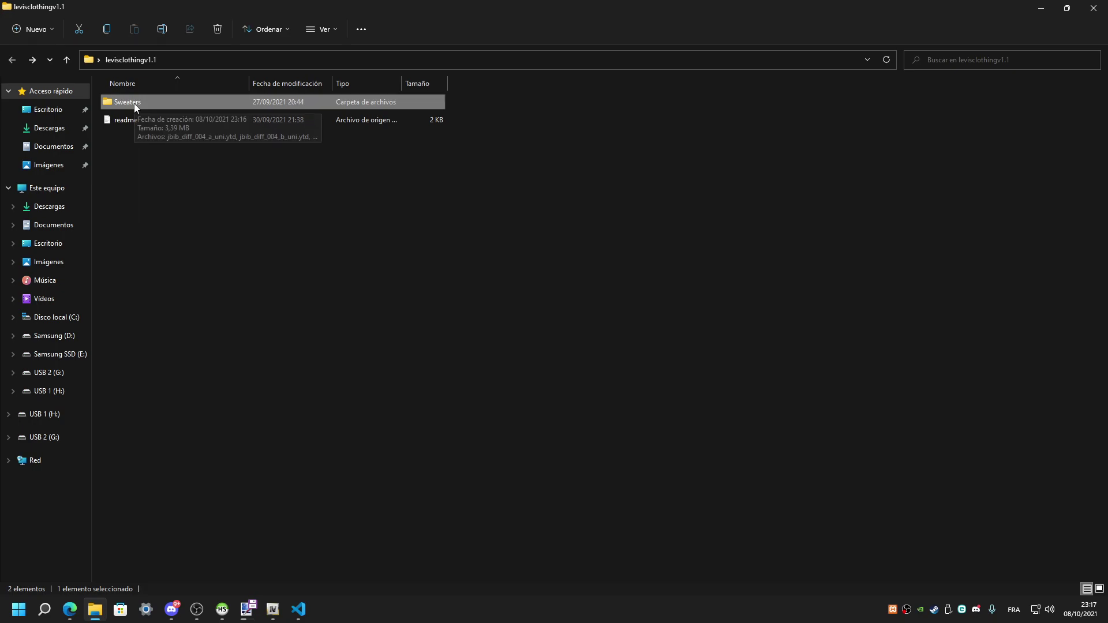
double_click(134, 102)
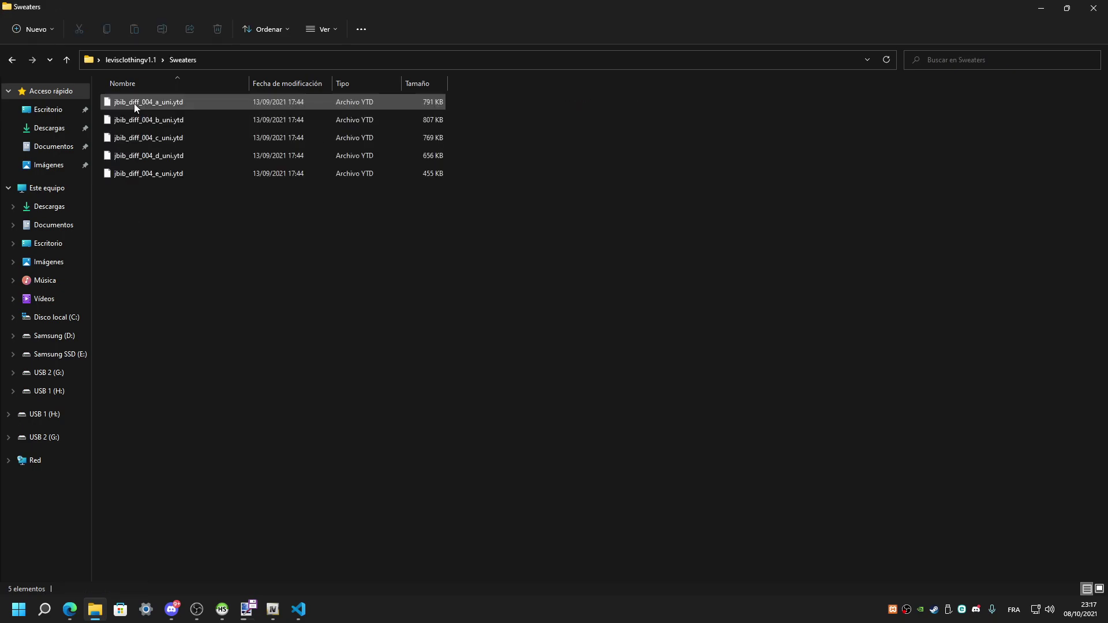
right_click(134, 102)
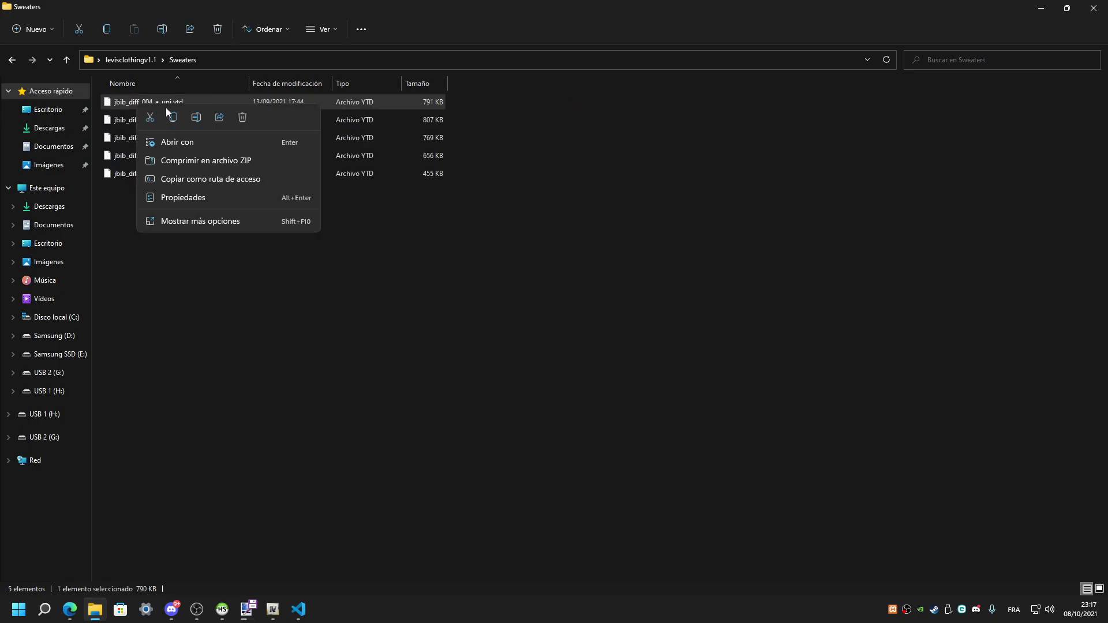
click(196, 117)
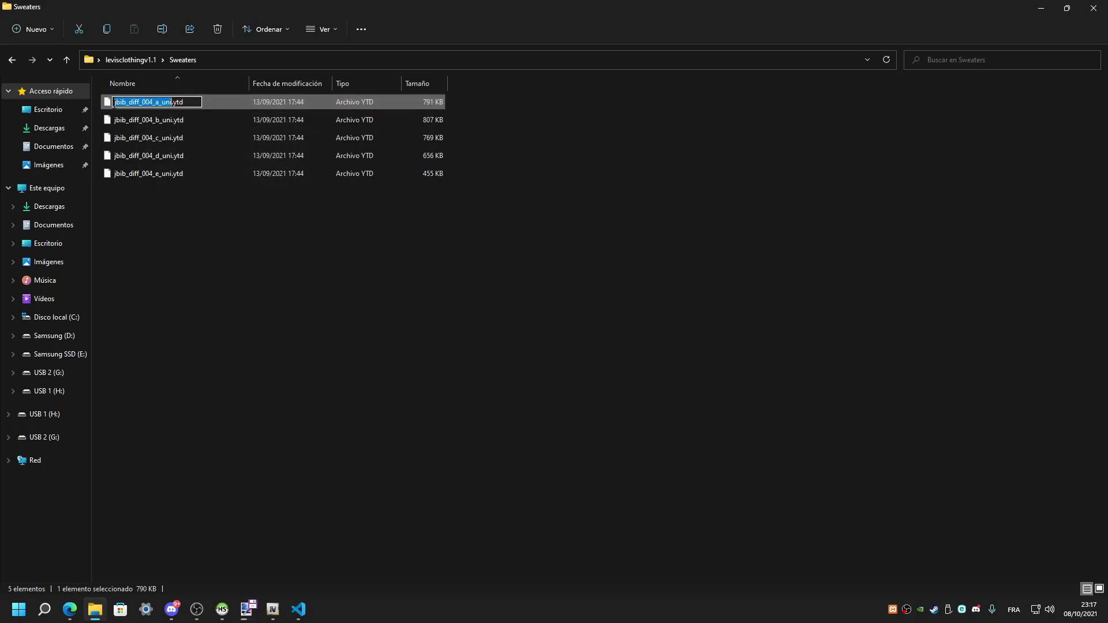
key(Home)
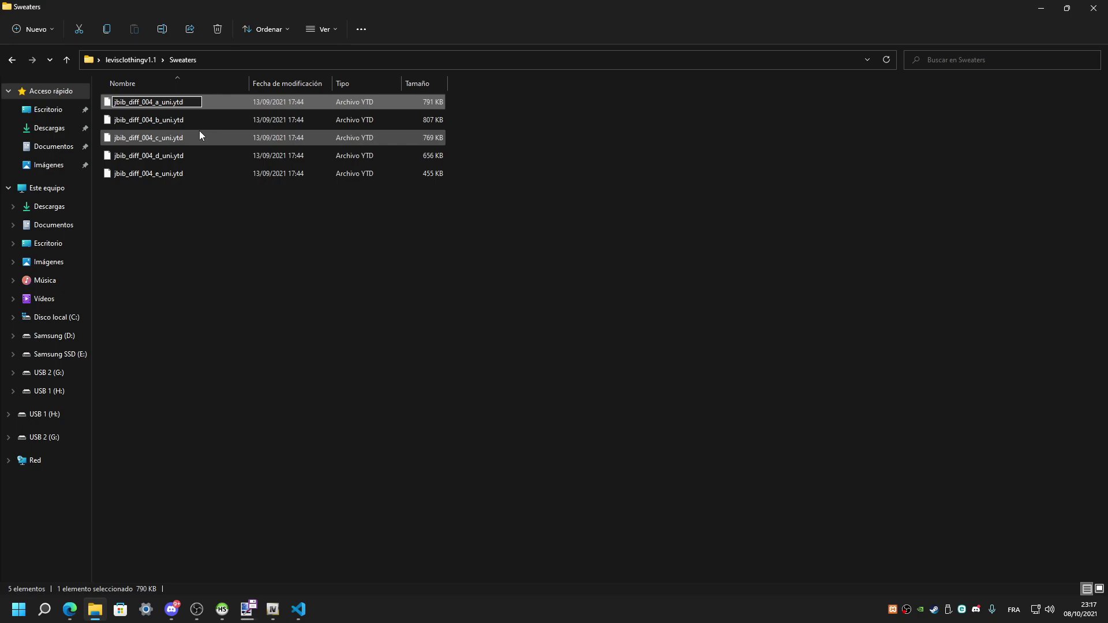
text(^)
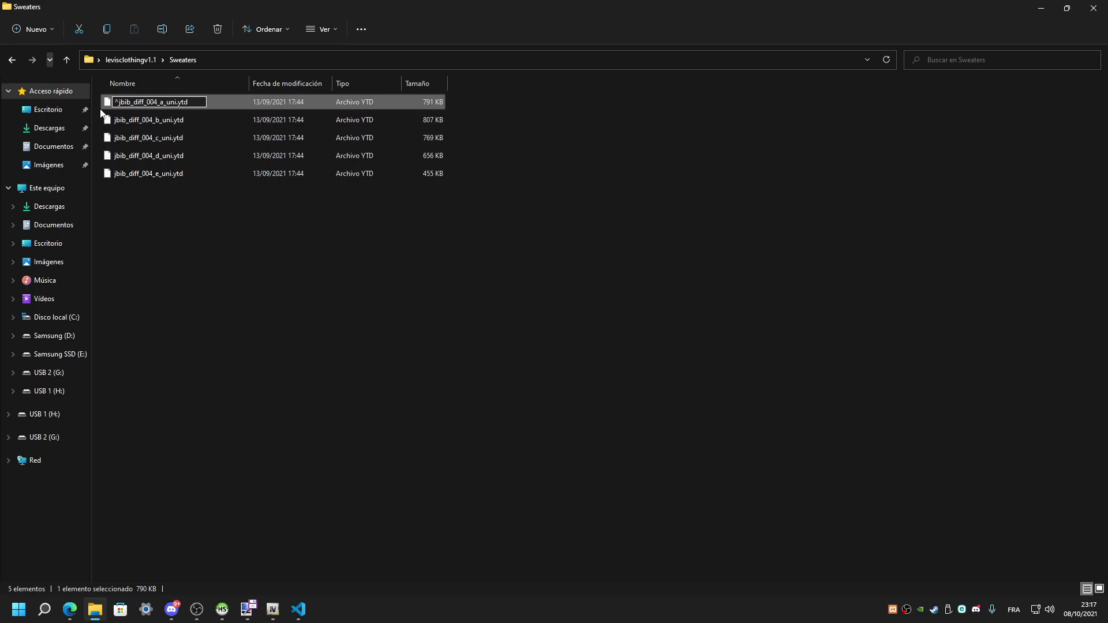
key(ctrl+shift+Right)
key(Left)
key(ctrl+v)
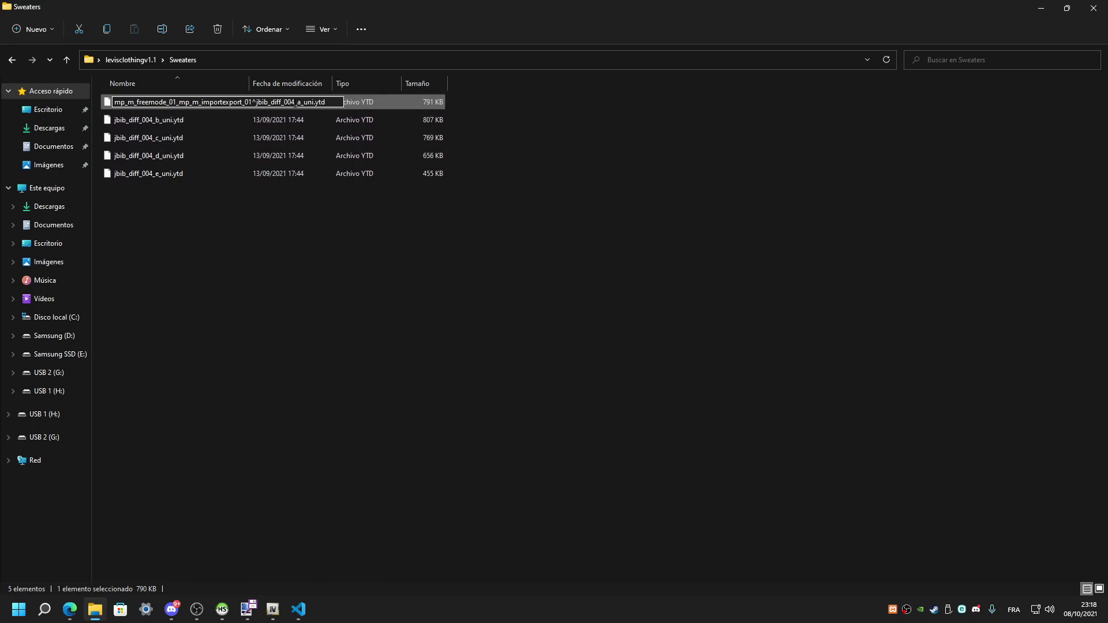
drag(332, 104, 107, 102)
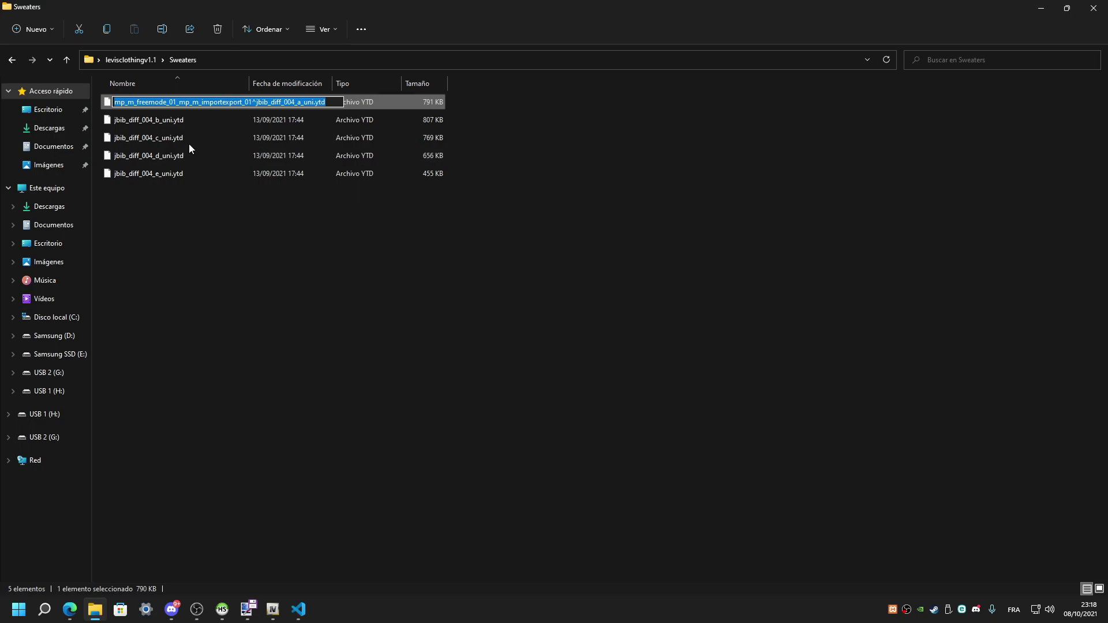
Prefix jbib_diff_004_c_uni.ytd with mp_m_freemode_01_mp_m_importexport_01^ and copy the prefix including its caret for reuse.
right_click(181, 124)
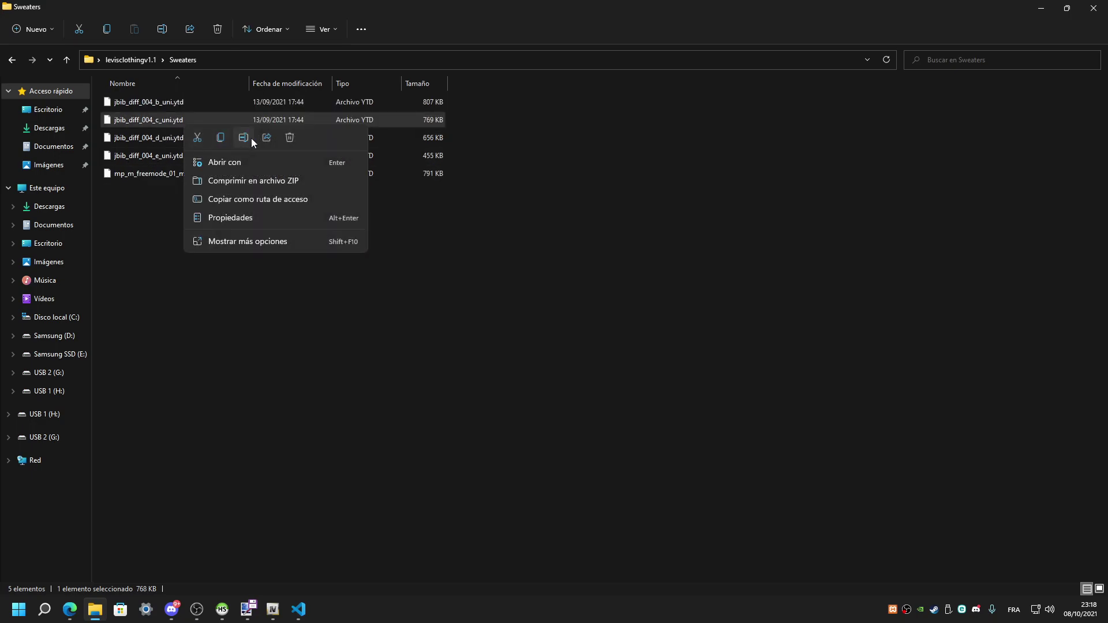
click(248, 138)
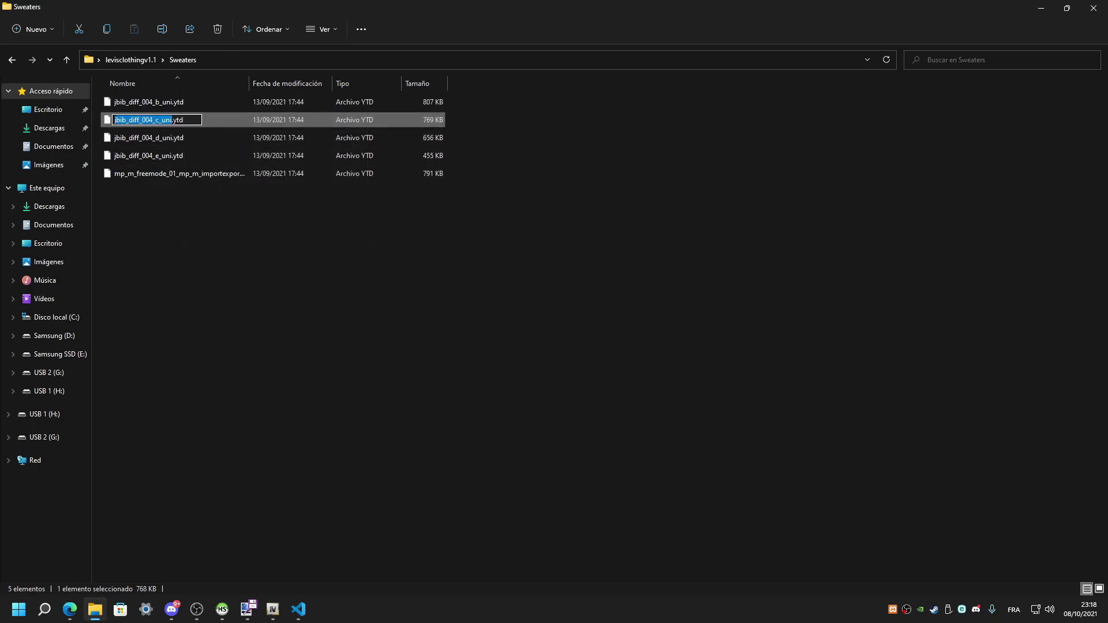
key(Home)
text(^)
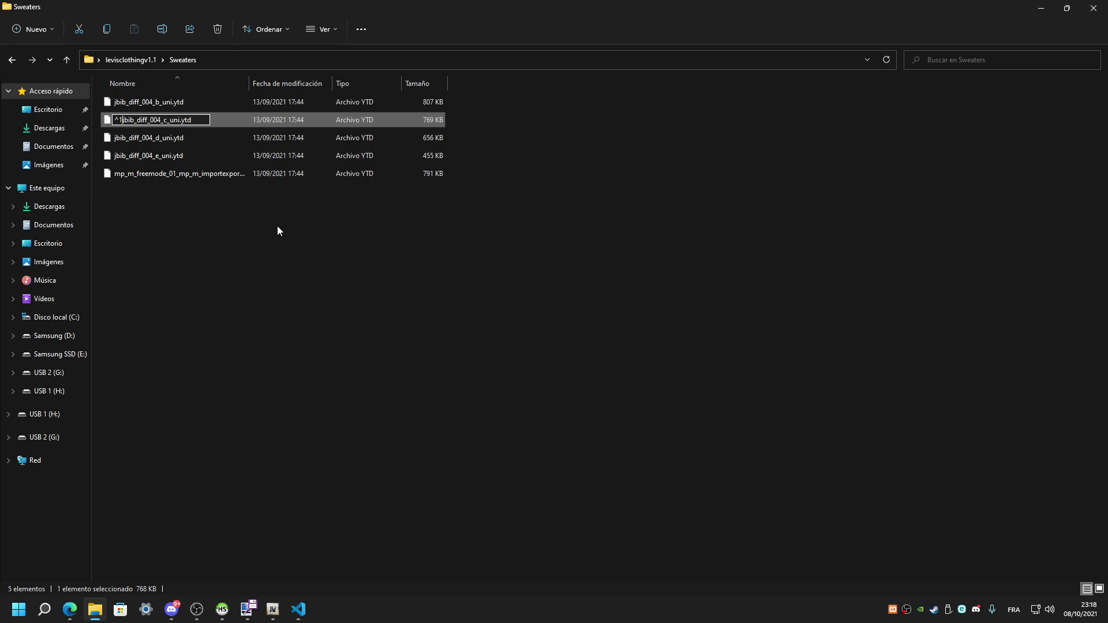
key(ctrl+v)
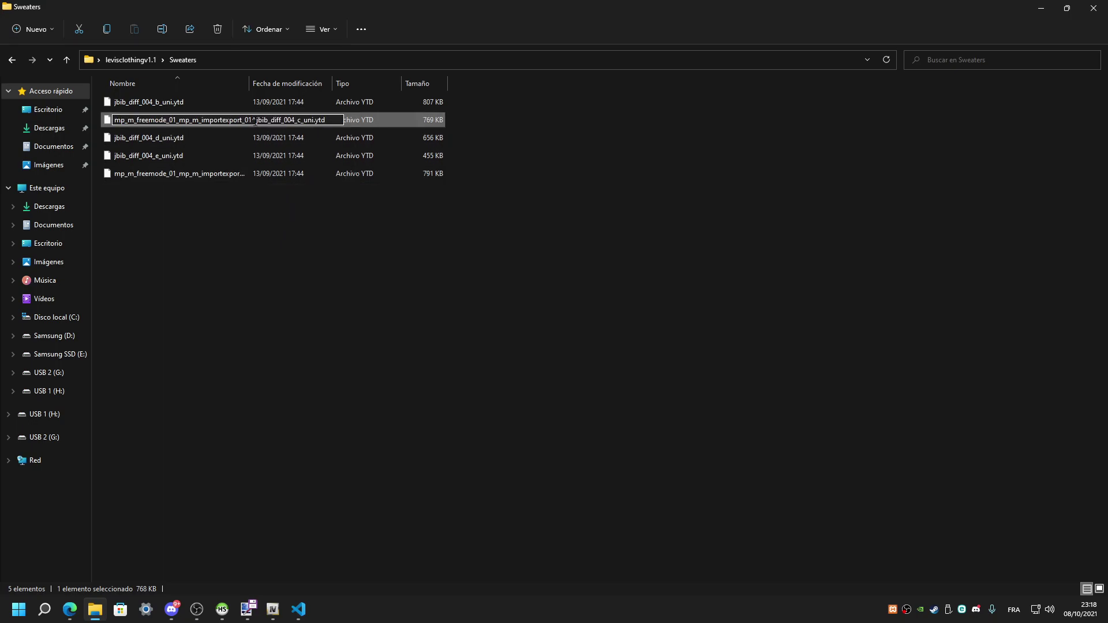
drag(254, 120, 102, 115)
key(ctrl+c)
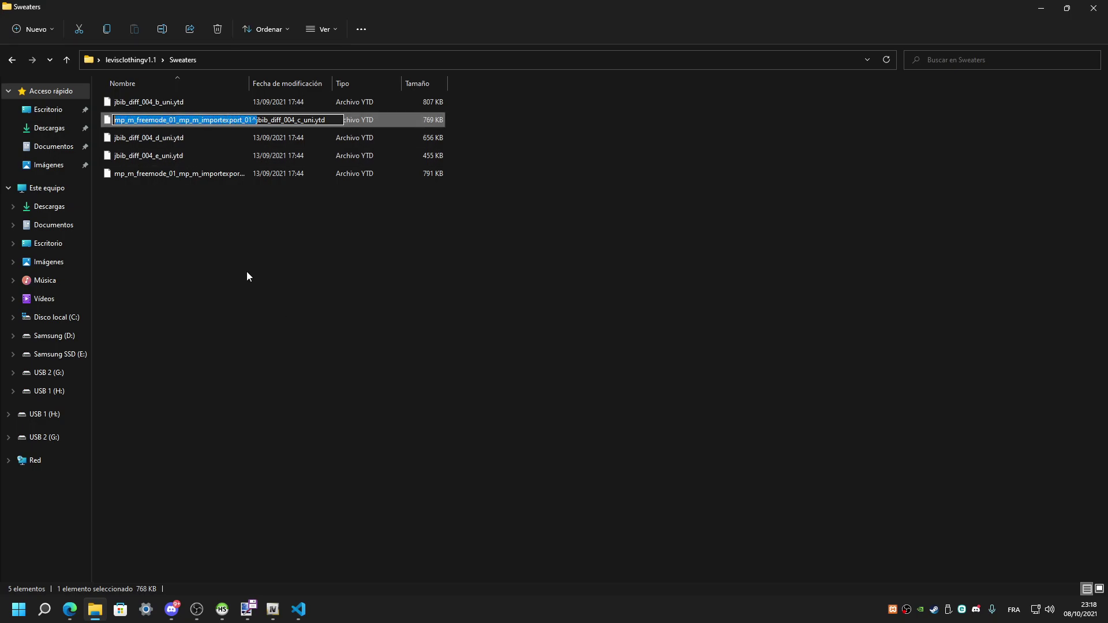
key(Return)
Add the copied mp_m_freemode_01_mp_m_importexport_01^ prefix to jbib_diff_004_b_uni.ytd and jbib_diff_004_d_uni.ytd.
right_click(151, 105)
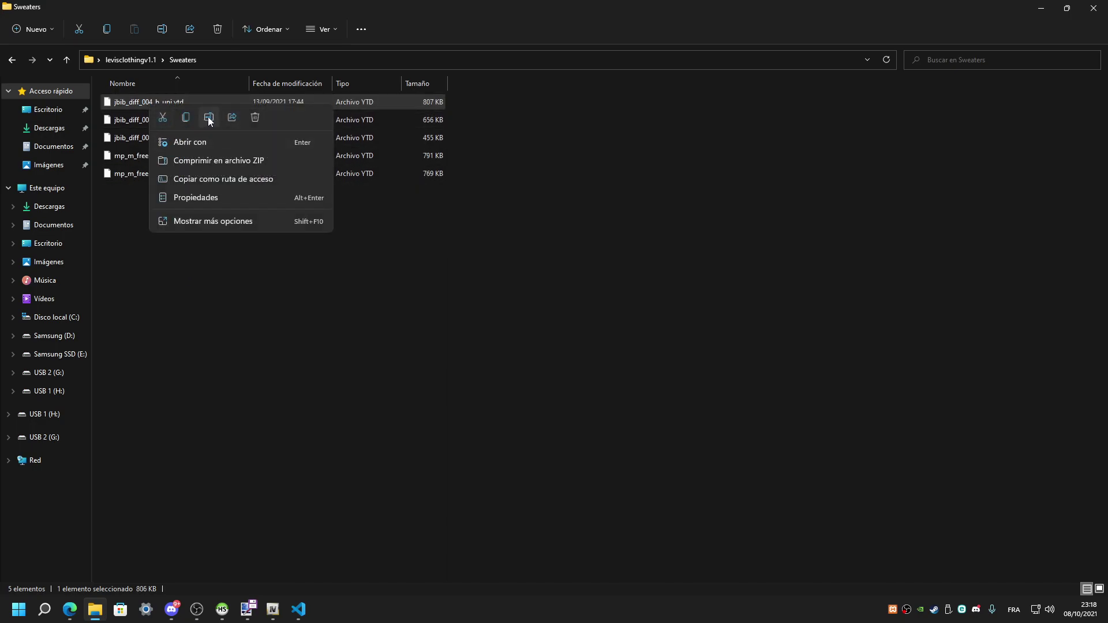
click(209, 118)
key(ctrl+v)
key(Return)
right_click(157, 105)
click(218, 118)
key(ctrl+v)
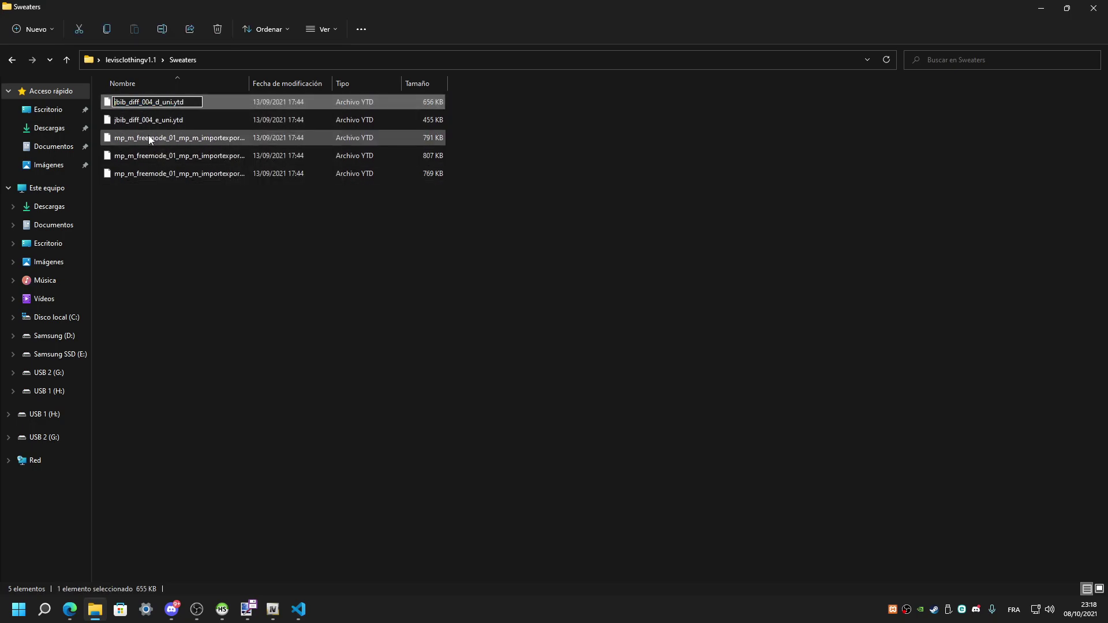
key(Return)
Prefix jbib_diff_004_e_uni.ytd with mp_m_freemode_01_mp_m_importexport_01^ and check its full file name.
right_click(154, 103)
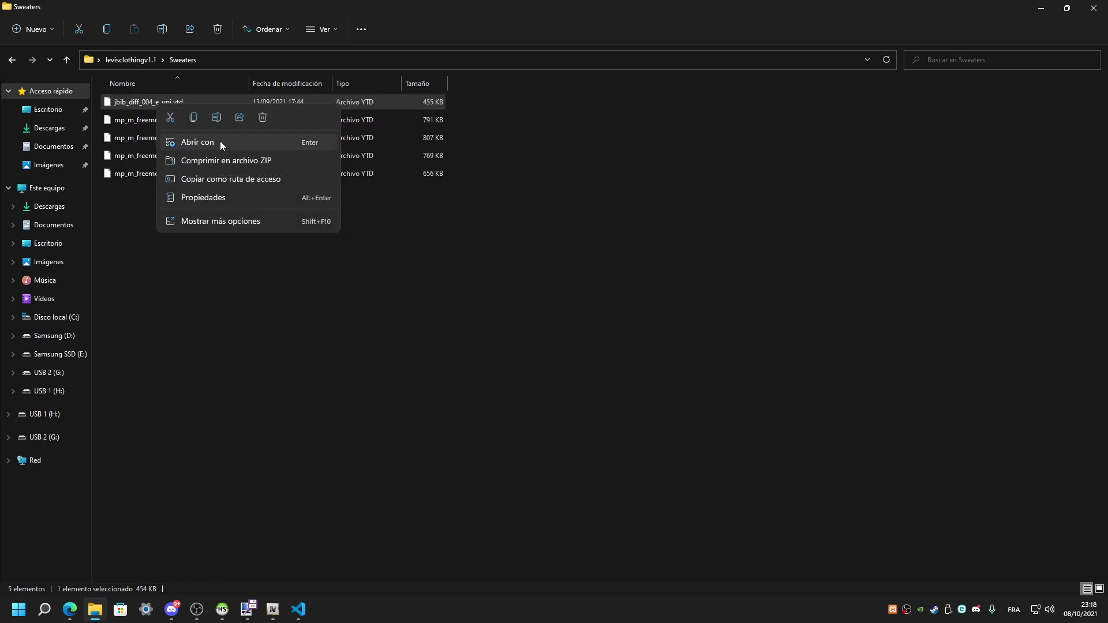
click(219, 119)
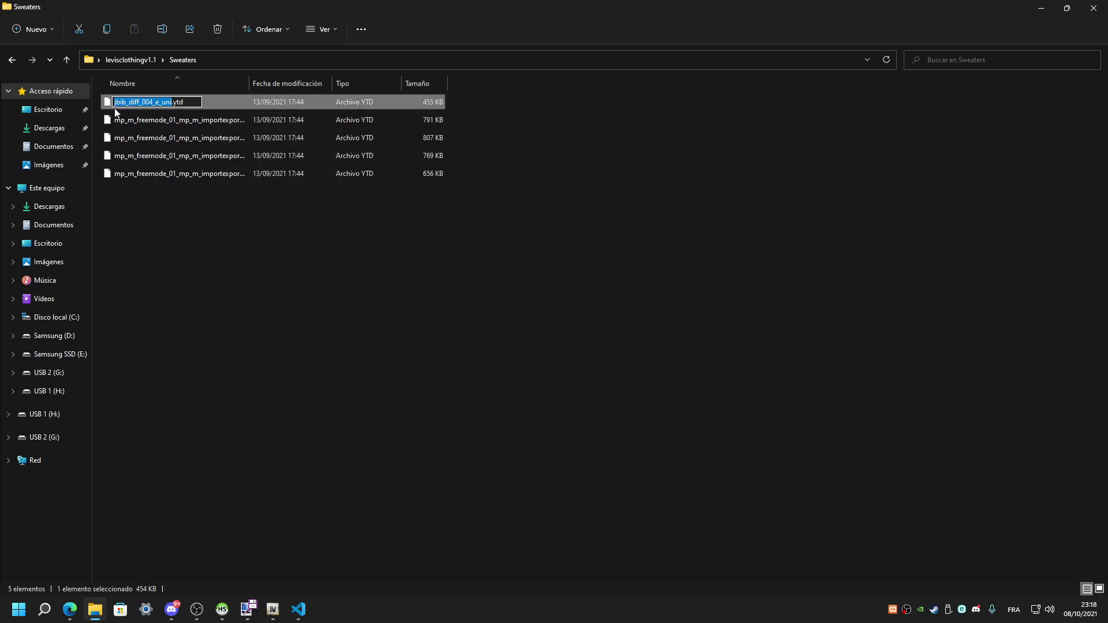
key(Home)
text(mp_m_freemode_01_mp_m_importexport_01^)
key(Return)
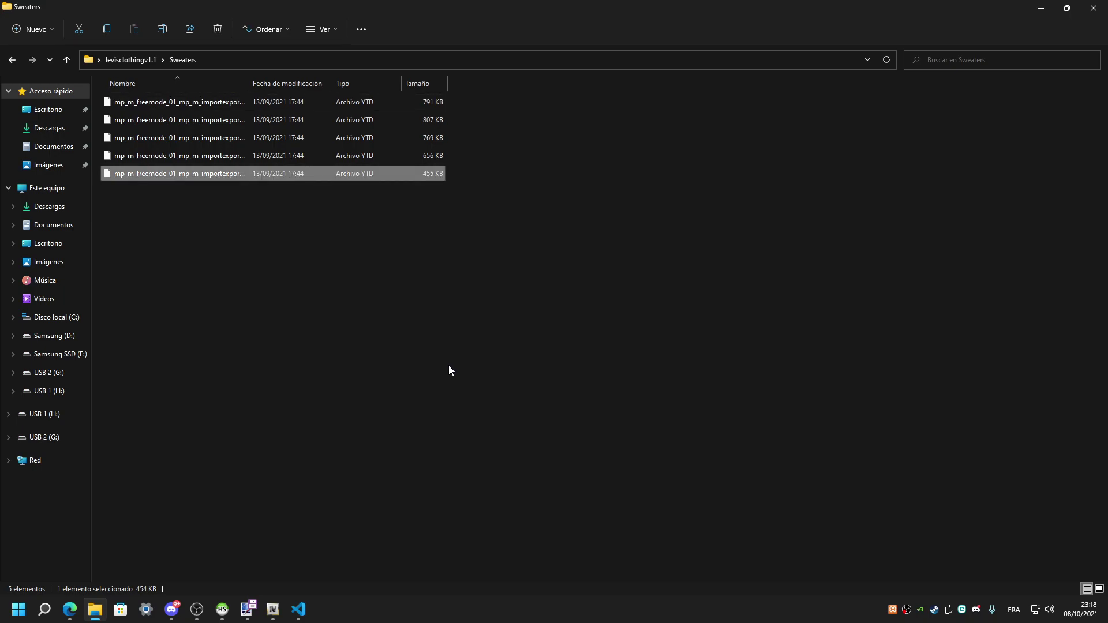
right_click(217, 171)
click(282, 186)
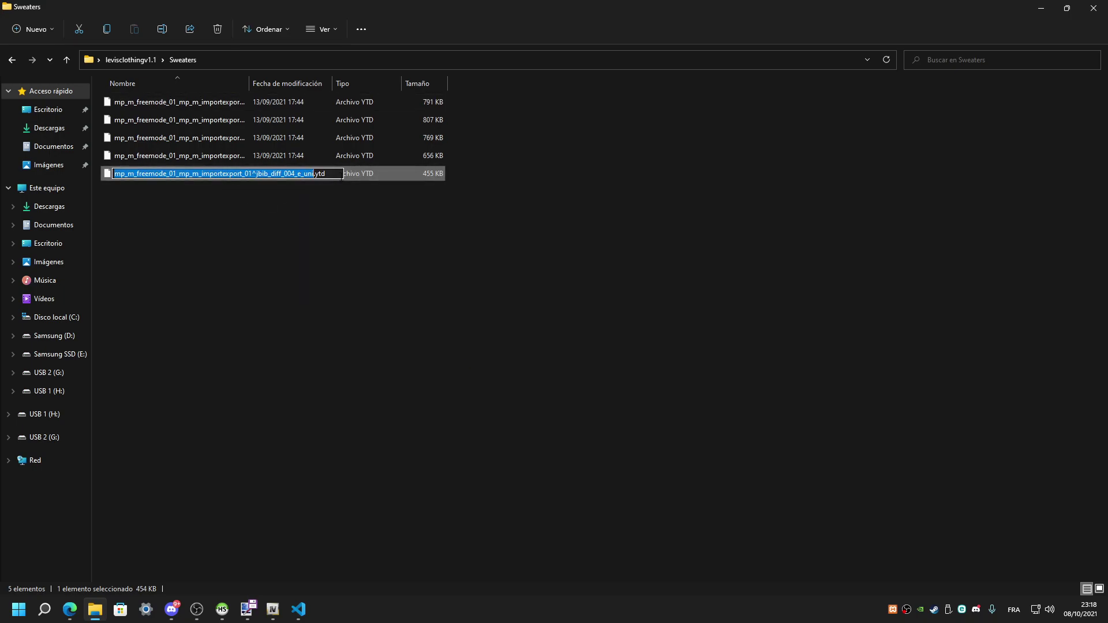
Shrink the folder window to expose the desktop and move the Sweaters folder from levisclothingv1.1 onto it.
click(282, 5)
drag(453, 5, 573, 93)
click(242, 161)
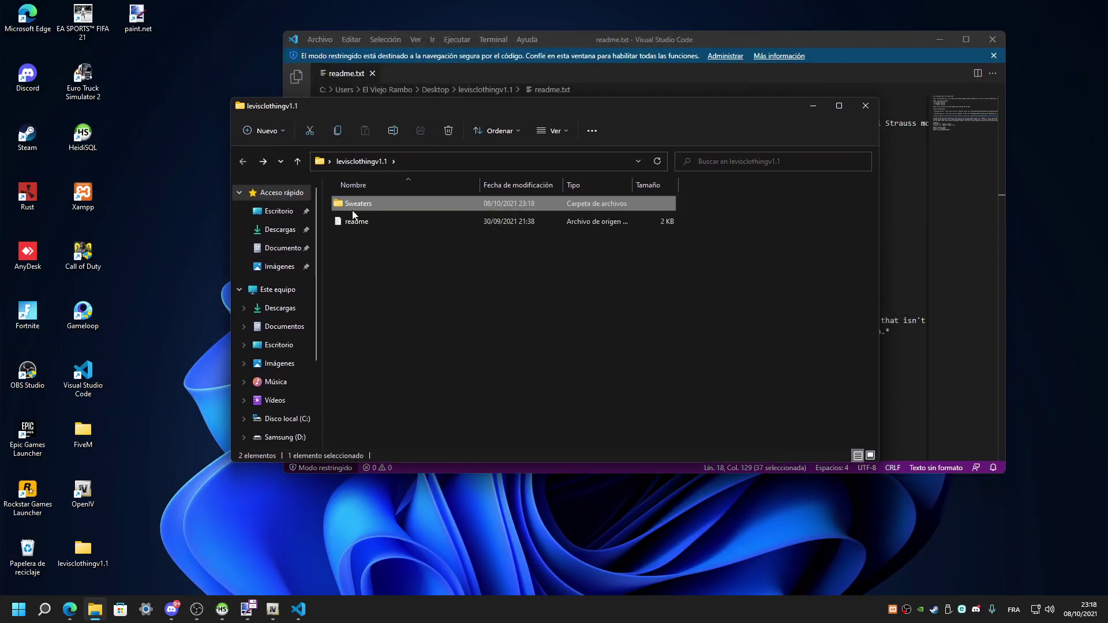
drag(344, 202, 199, 185)
Put away the levisclothingv1.1 folder window and close readme.txt to clear the desktop.
click(839, 105)
click(1042, 5)
click(965, 39)
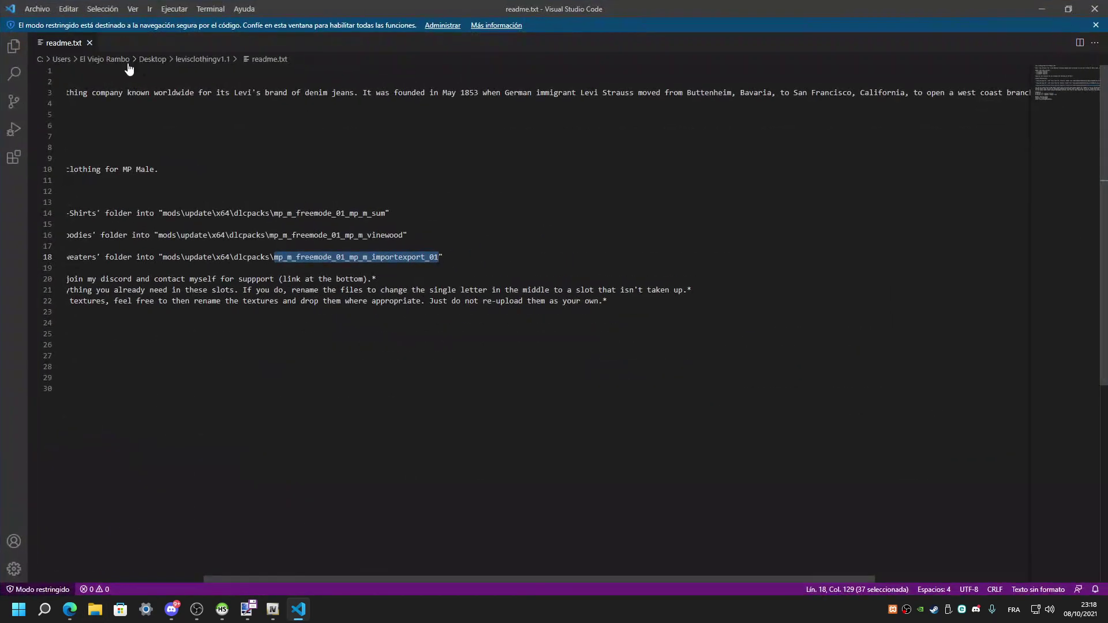
key(ctrl+w)
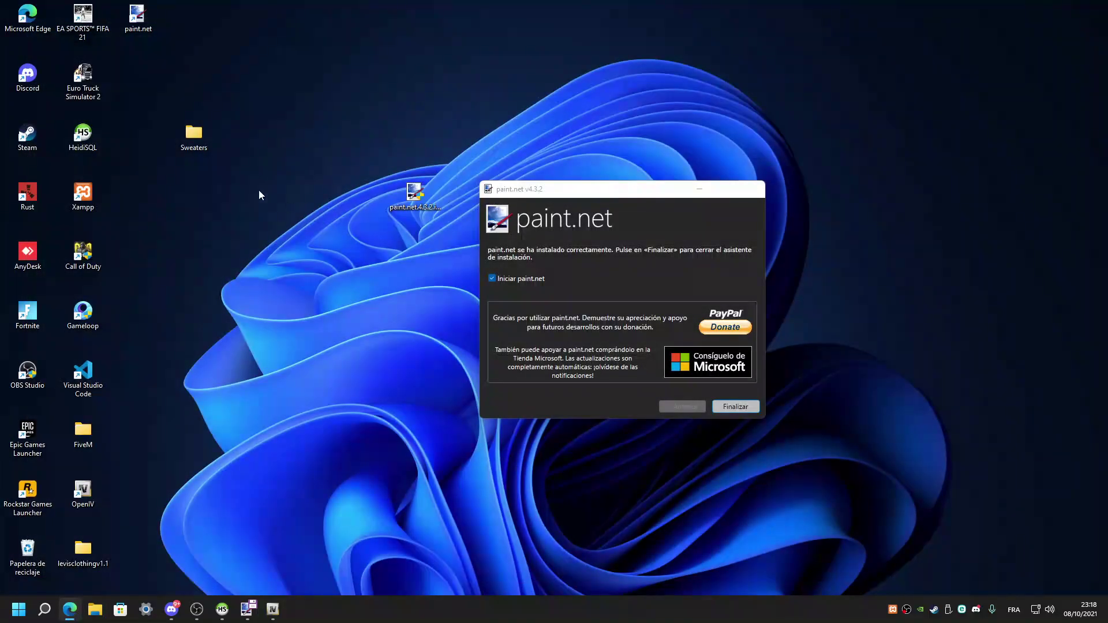
Finish the paint.net setup without launching the program and remove its installer file from the desktop.
click(500, 279)
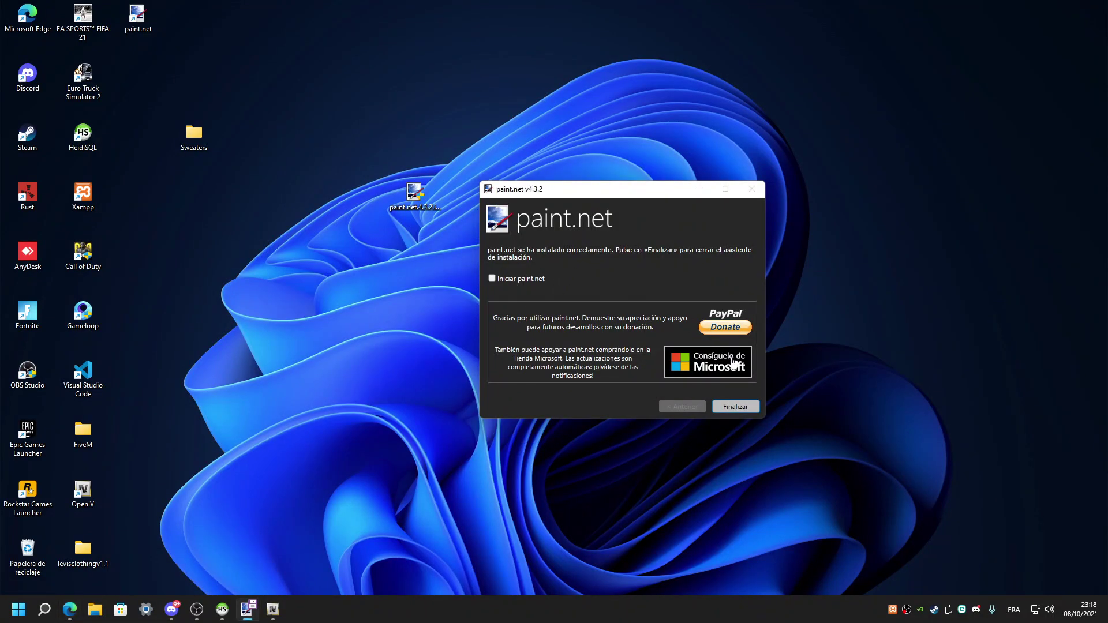
click(736, 406)
click(414, 193)
key(Delete)
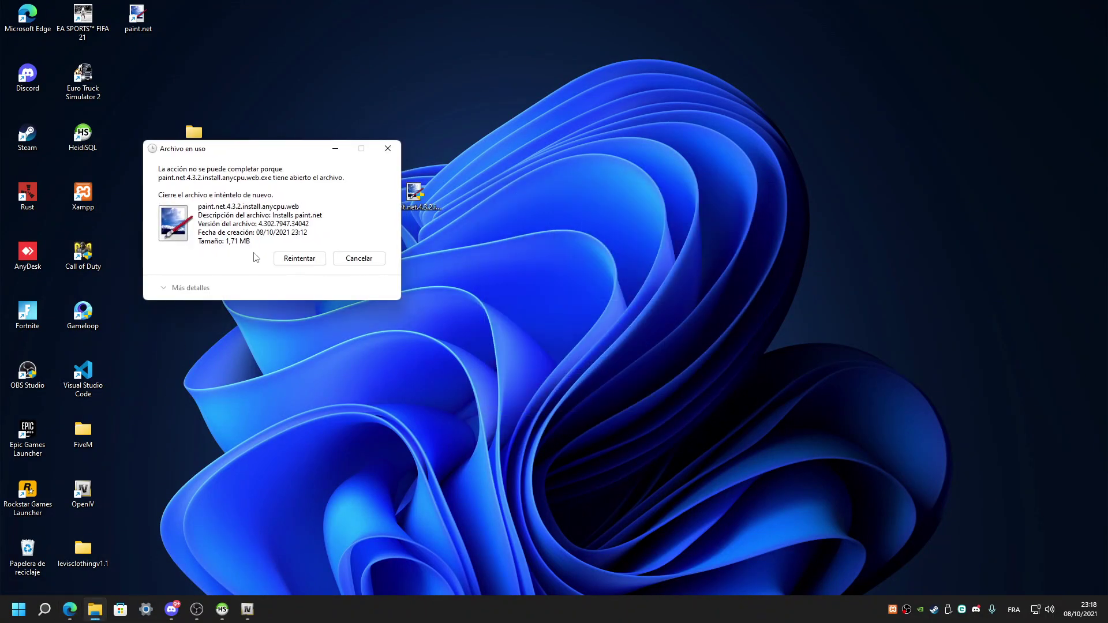
click(388, 148)
right_click(309, 269)
click(349, 319)
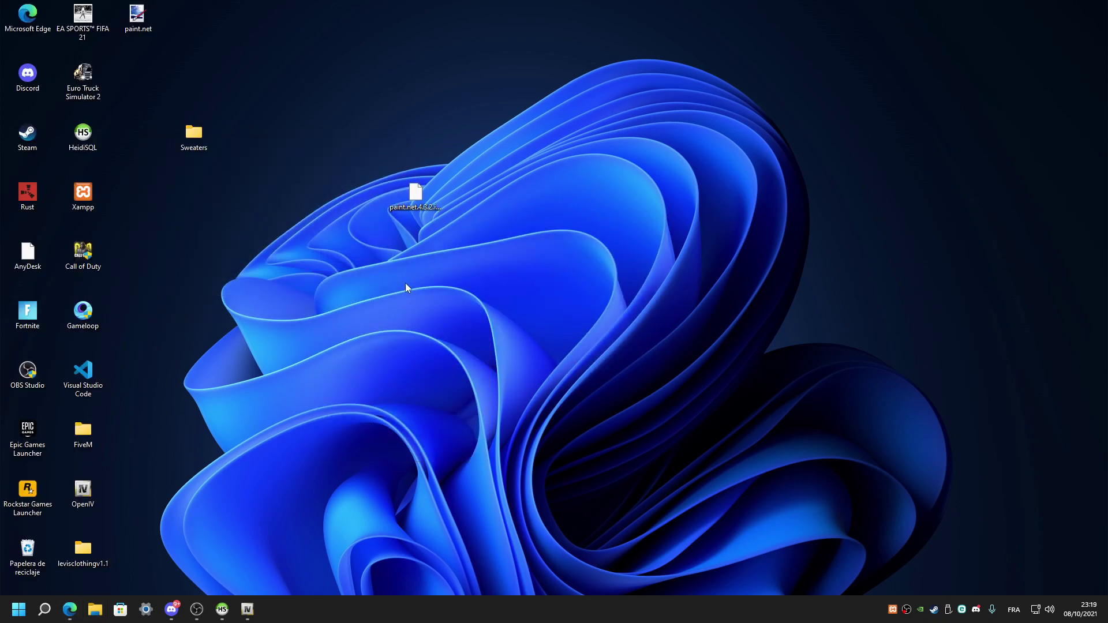
Empty the Recycle Bin.
right_click(41, 554)
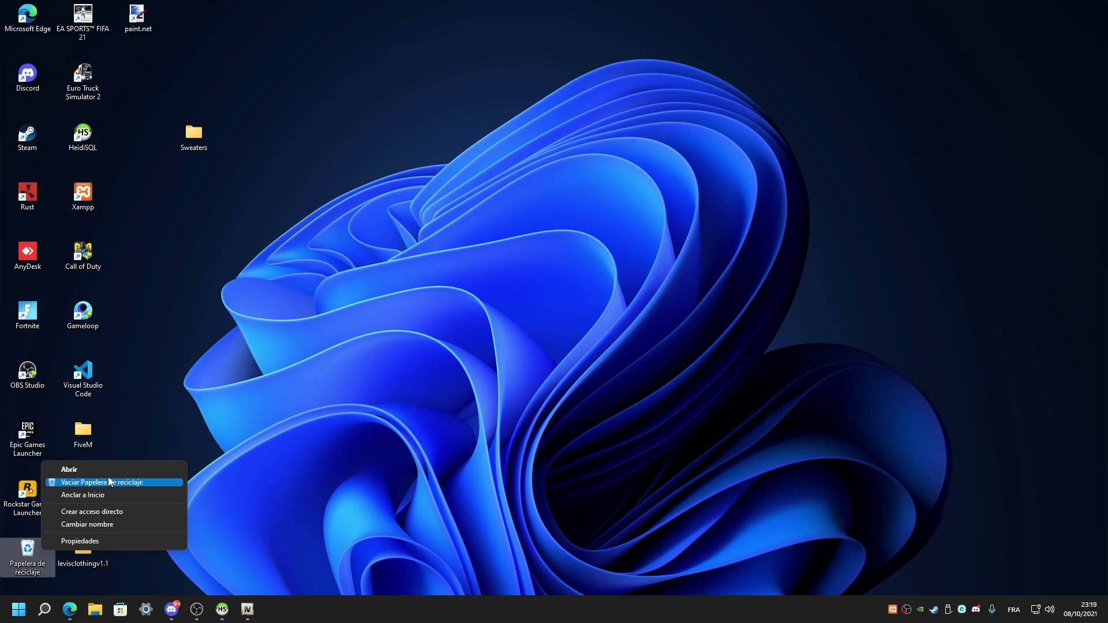
click(101, 483)
click(599, 312)
Rename the Sweaters folder on the desktop to sueters.
click(194, 137)
right_click(194, 139)
click(245, 148)
text(sueters)
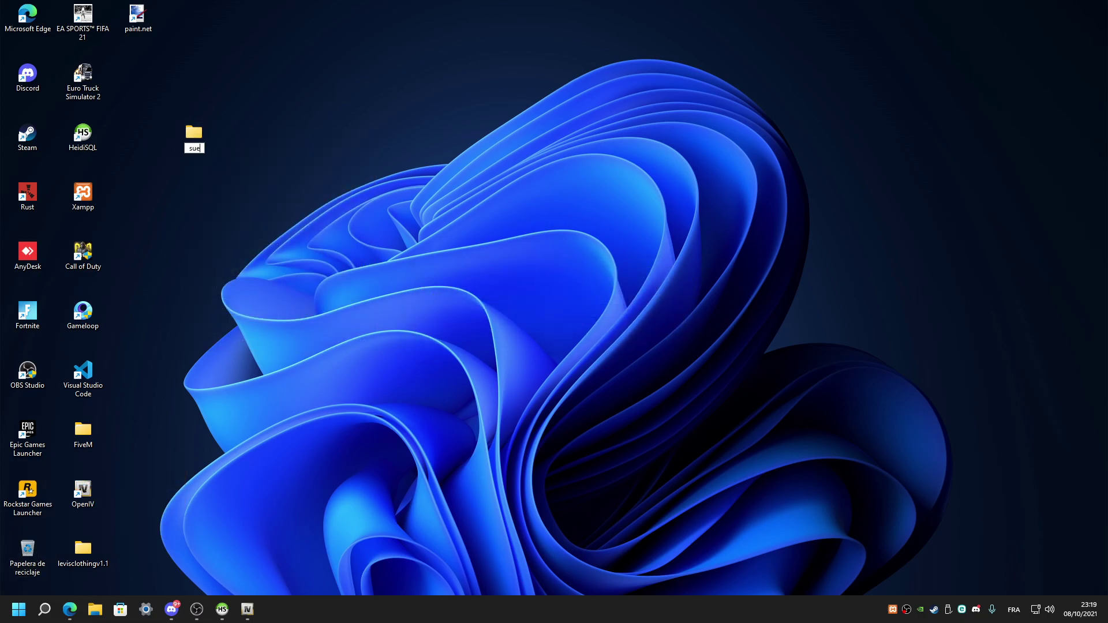
key(Return)
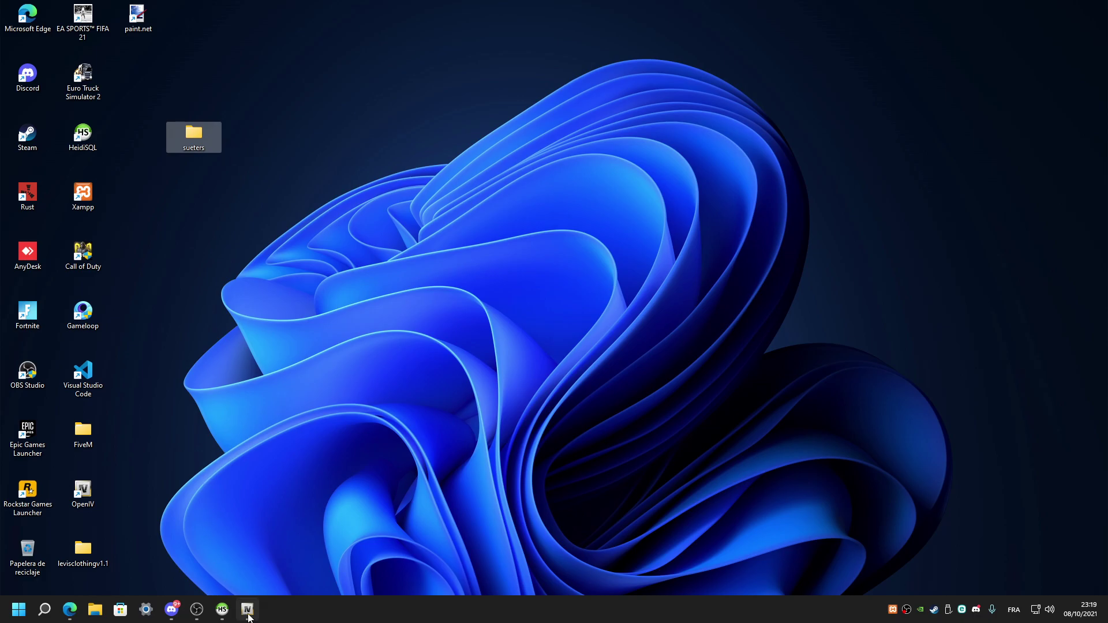
Switch to OpenIV, reduce its window so the sueters folder stays reachable, and enable edit mode.
click(247, 609)
drag(432, 5, 732, 79)
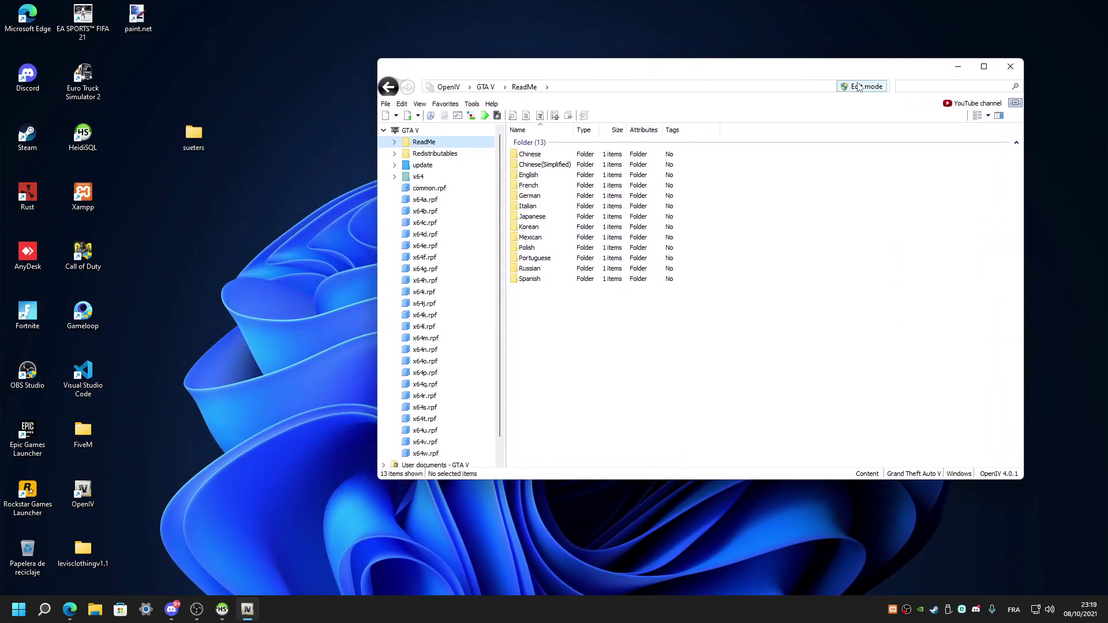
click(863, 87)
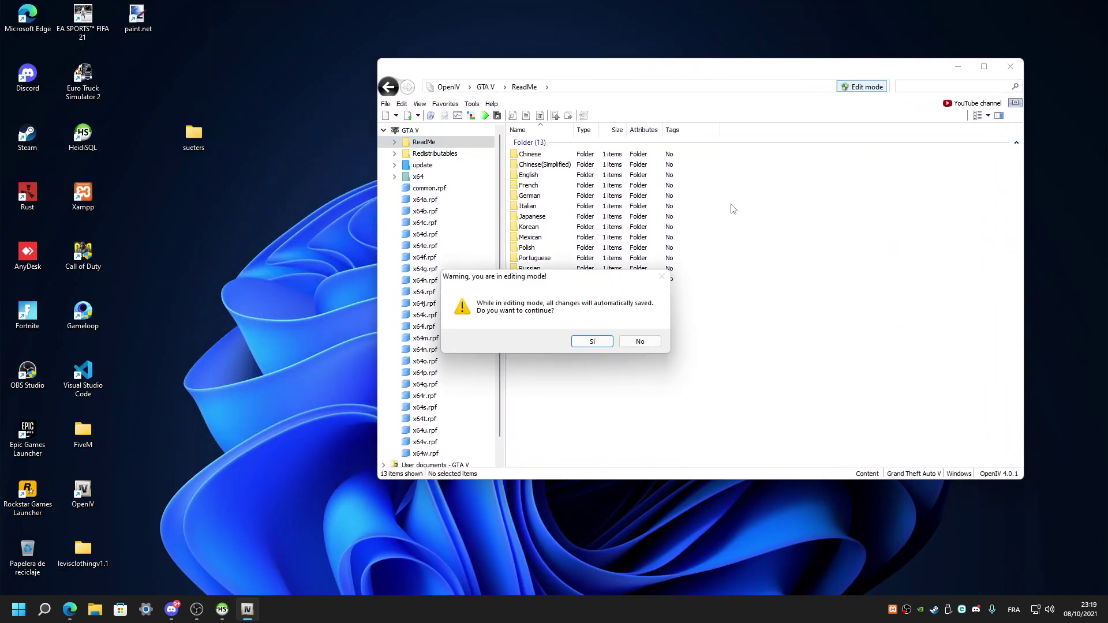
click(592, 342)
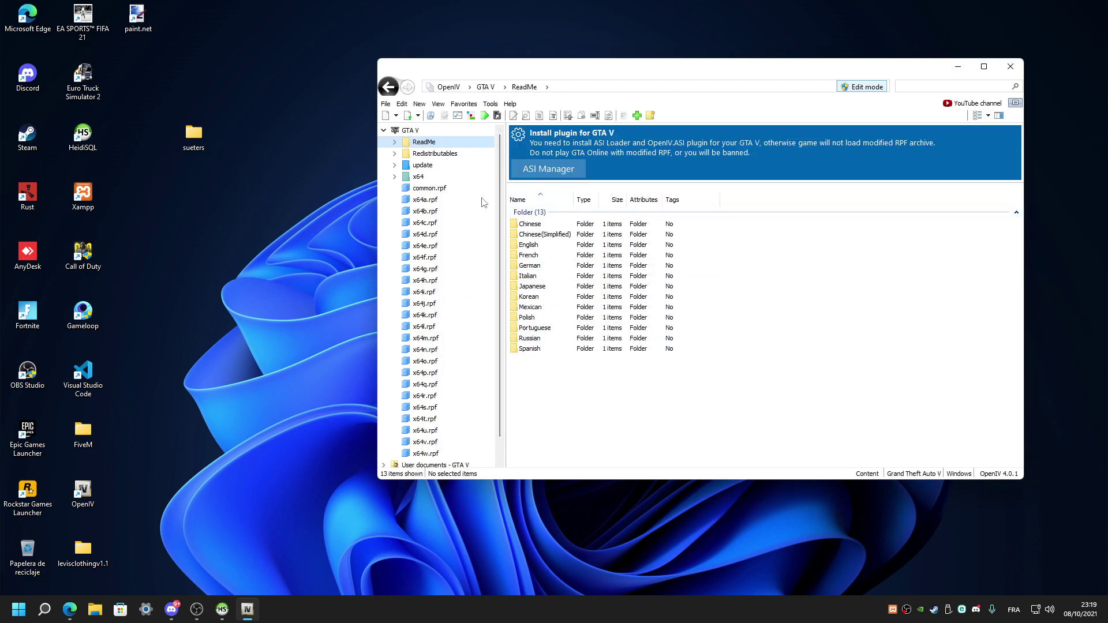
Create a new folder named Ropa in the GTA V root.
click(393, 131)
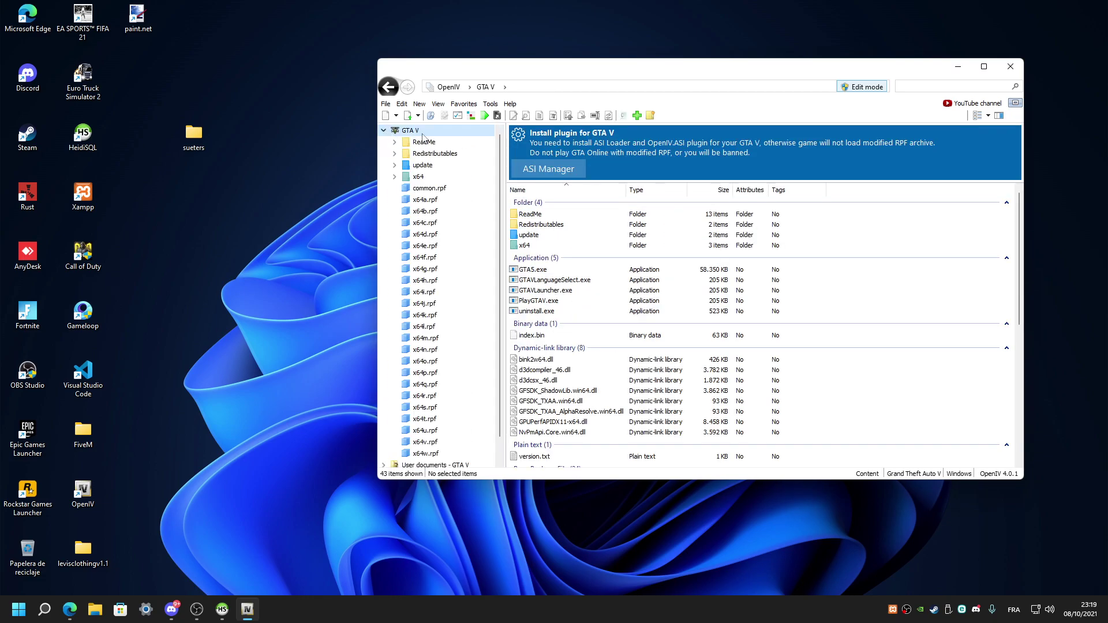
right_click(847, 233)
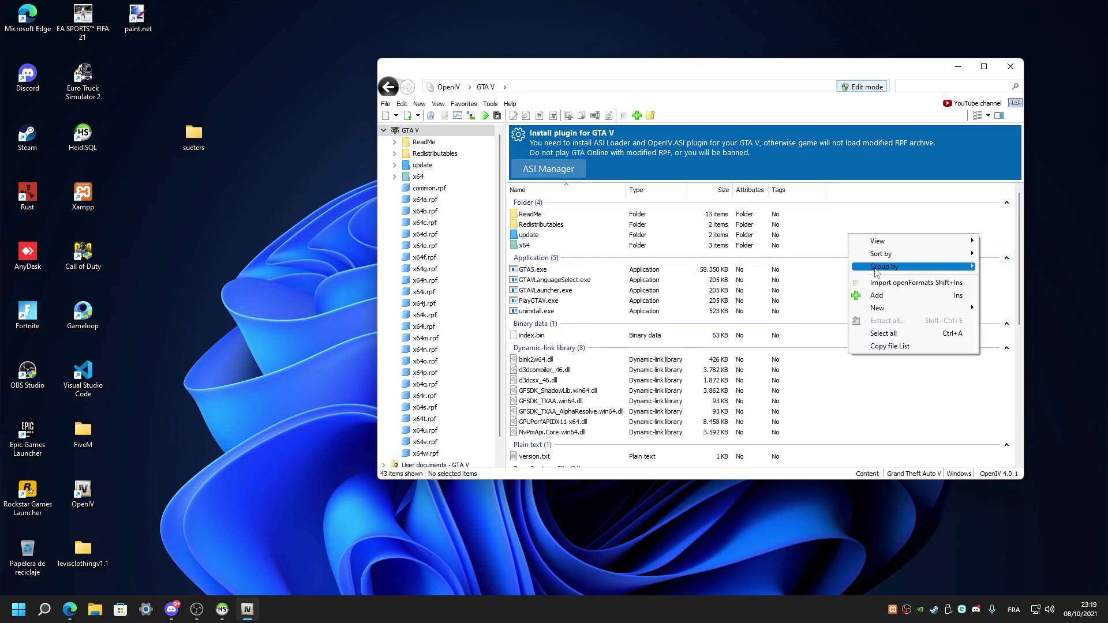
mouse_move(887, 310)
click(827, 317)
text(R)
key(Return)
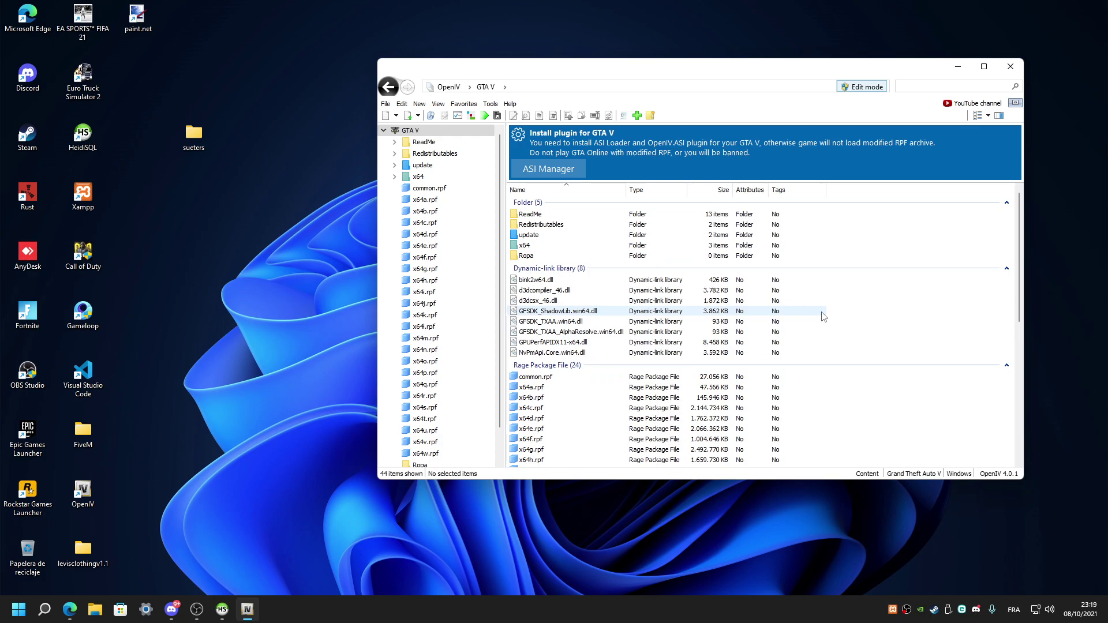
Add the sueters folder from the desktop into the Ropa folder.
double_click(518, 257)
drag(202, 141, 614, 255)
click(200, 137)
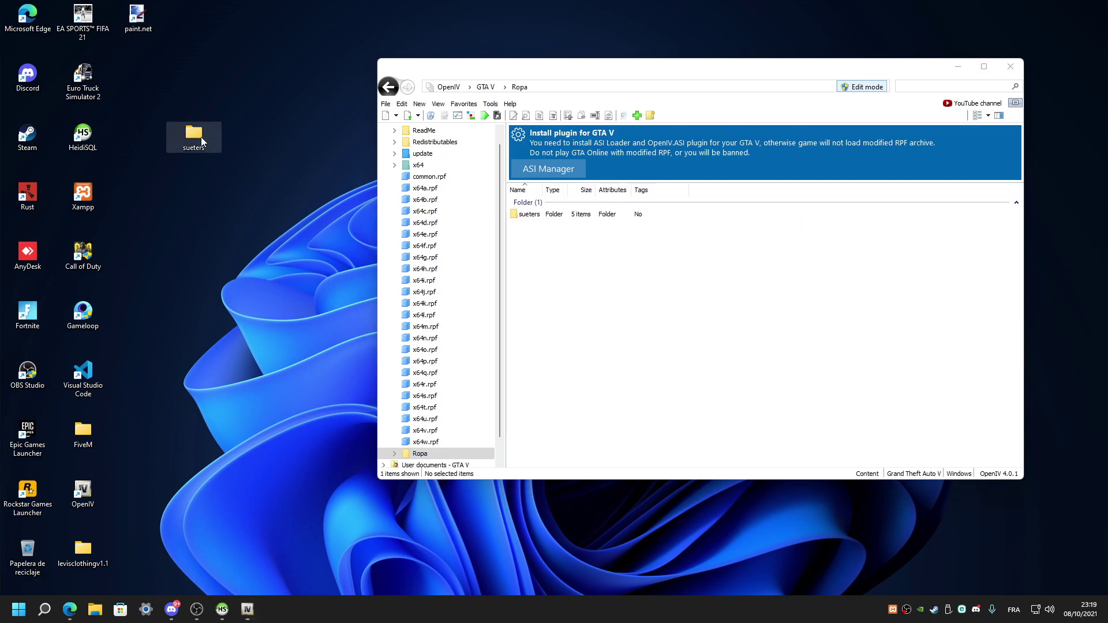
Delete the sueters and levisclothingv1.1 folders from the desktop, empty the recycle bin and tidy the remaining icons.
key(Delete)
right_click(38, 553)
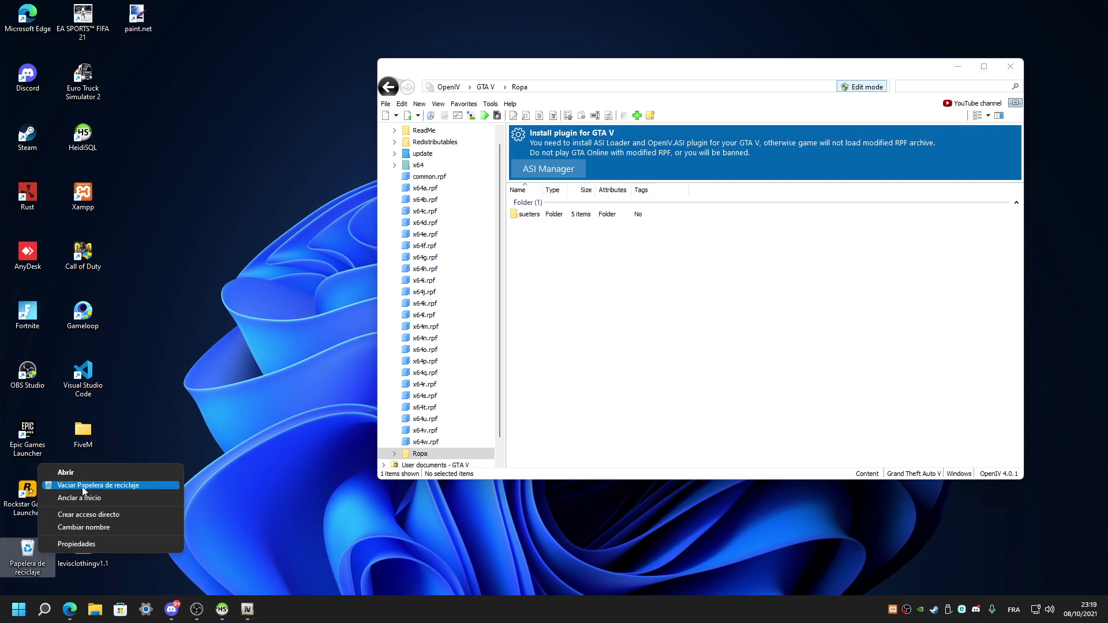
click(90, 558)
key(Delete)
right_click(35, 548)
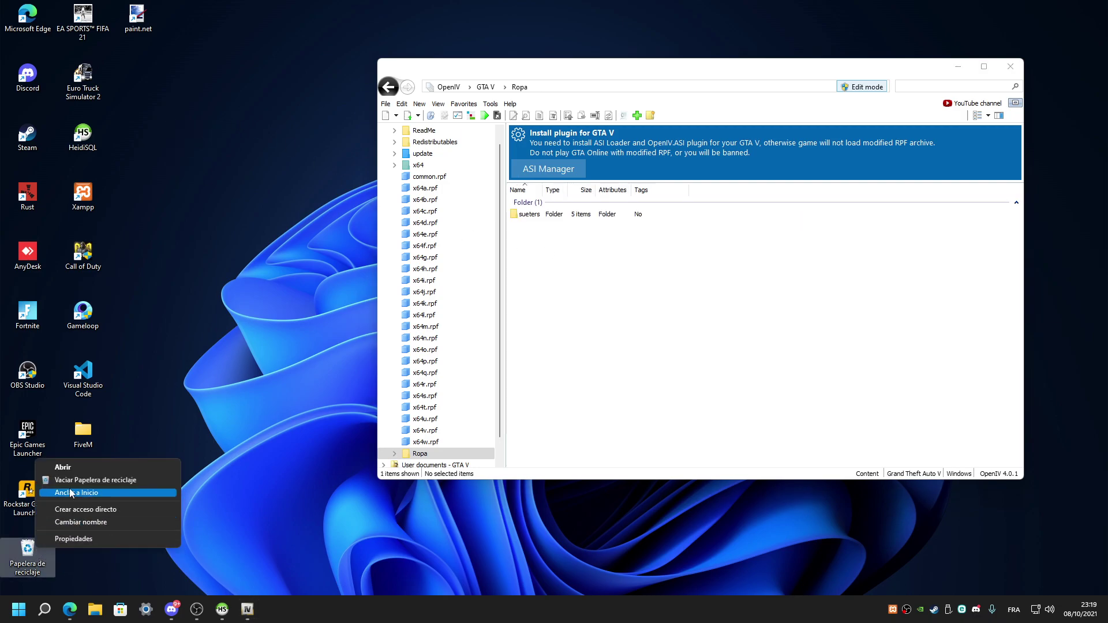
click(81, 480)
click(573, 318)
drag(102, 436, 95, 490)
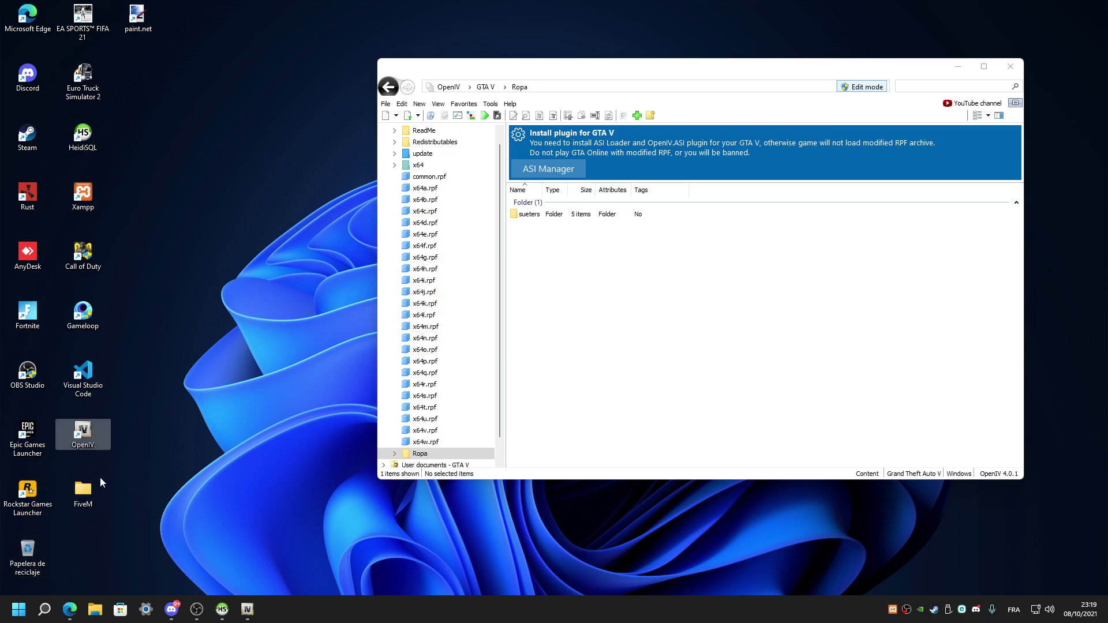
Create a desktop folder named Texturas Ropa and place it in the desktop's upper-right corner.
drag(905, 68, 681, 43)
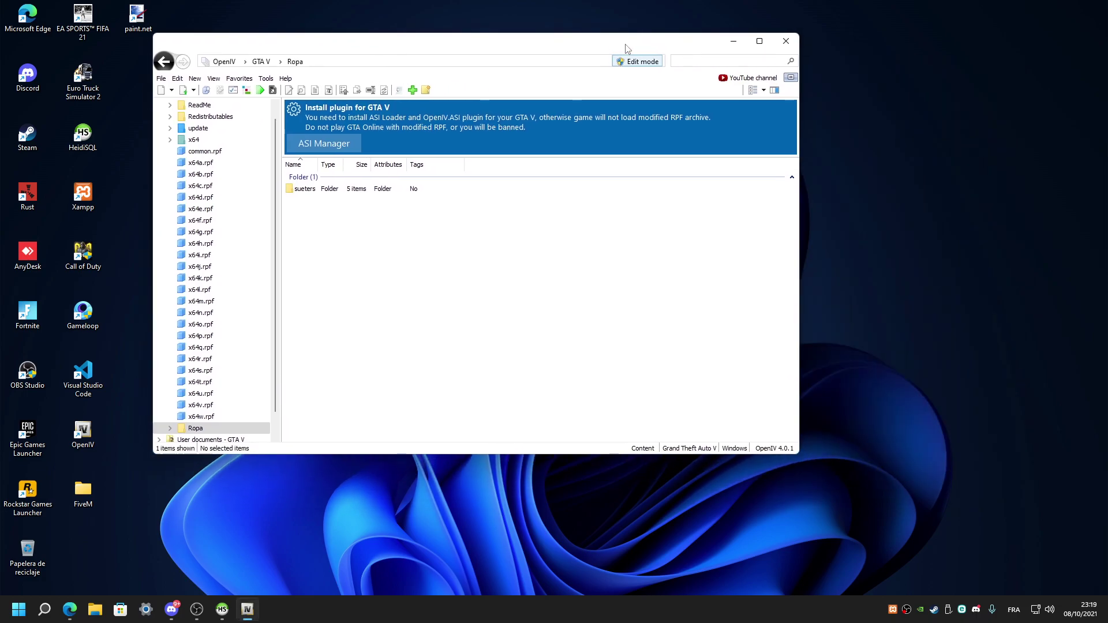
right_click(881, 179)
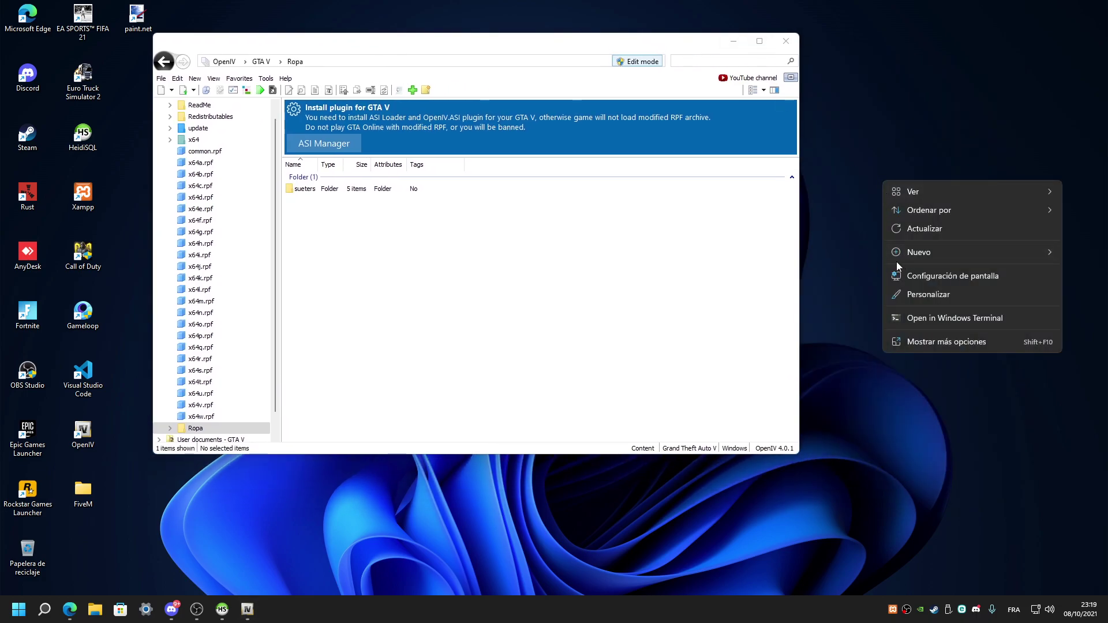
mouse_move(920, 252)
click(986, 257)
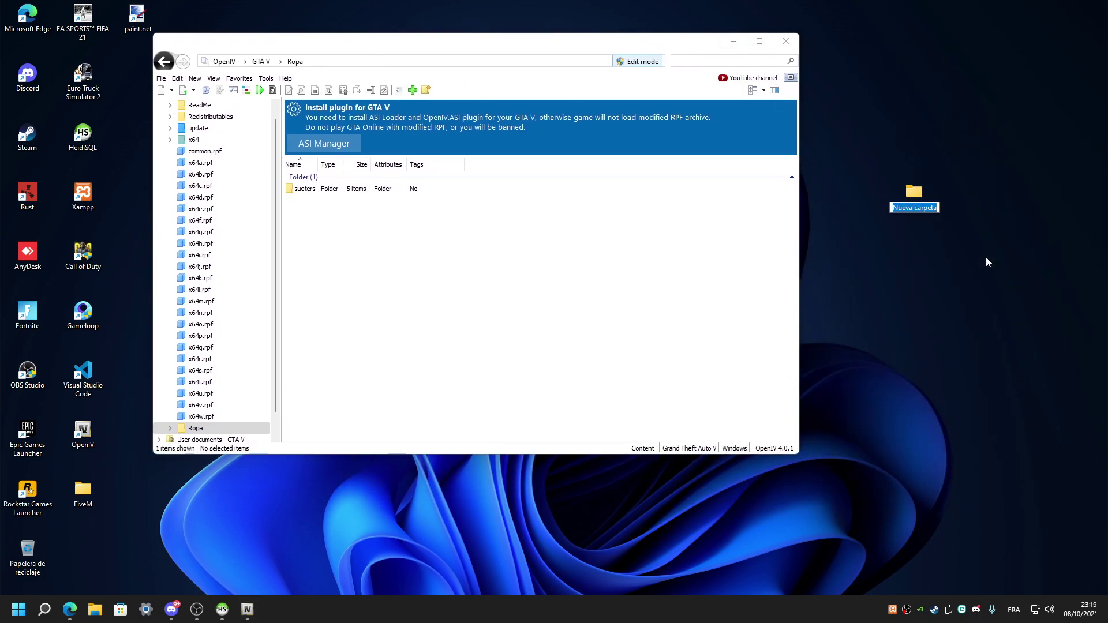
text(Texturas Ropa)
key(Return)
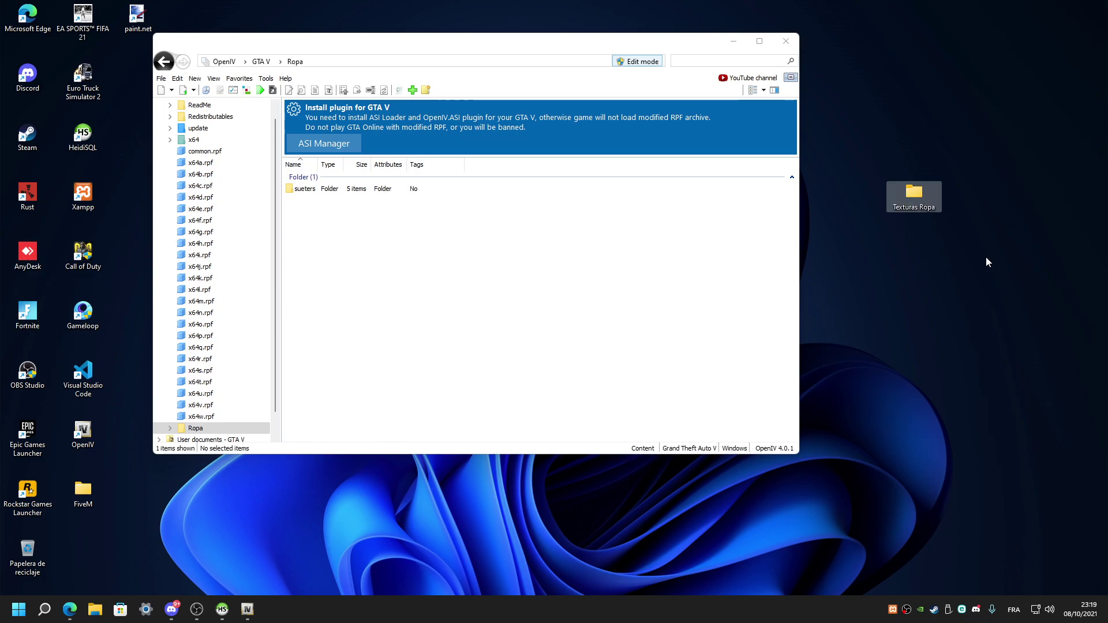
drag(914, 195, 1080, 19)
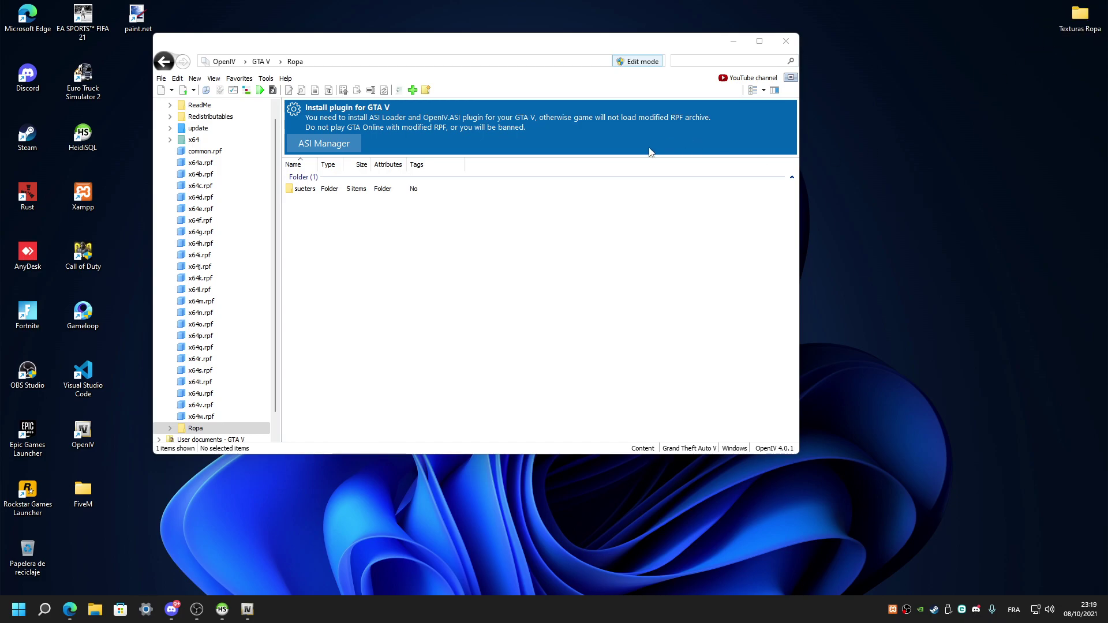
Open the sueters folder in OpenIV and inspect the jbib_diff_004_a_uni texture in the texture editor.
double_click(310, 194)
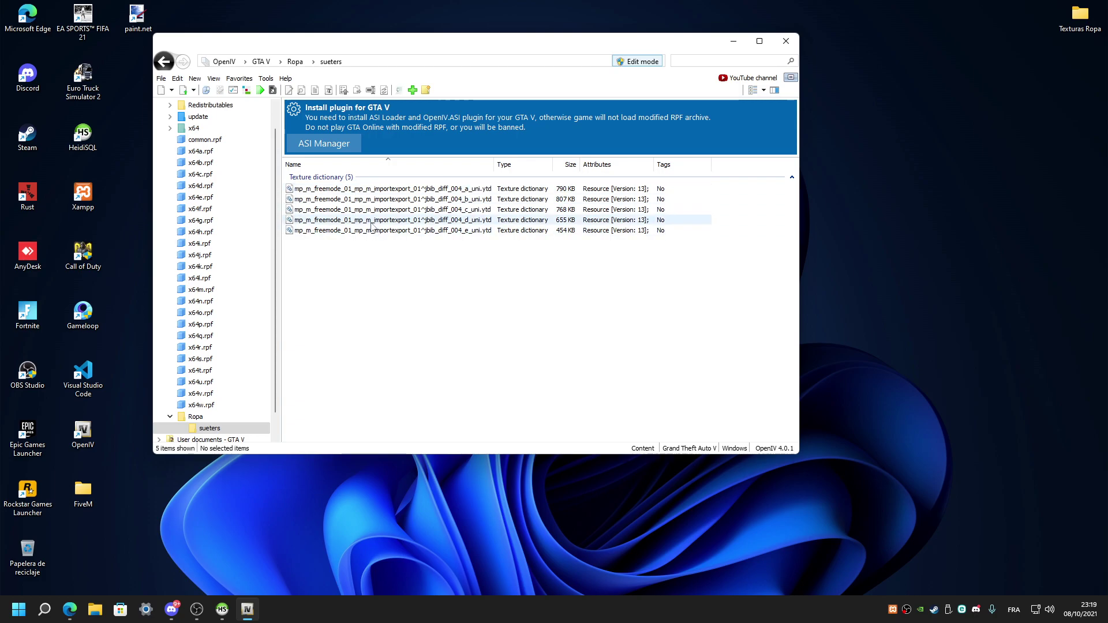
drag(348, 251, 346, 192)
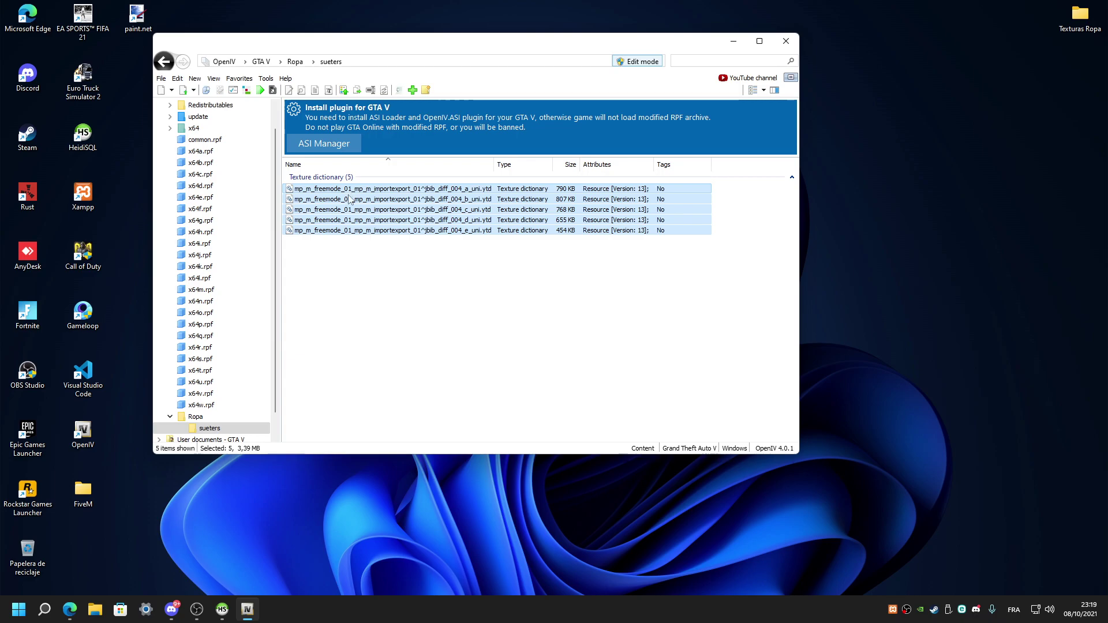
double_click(384, 188)
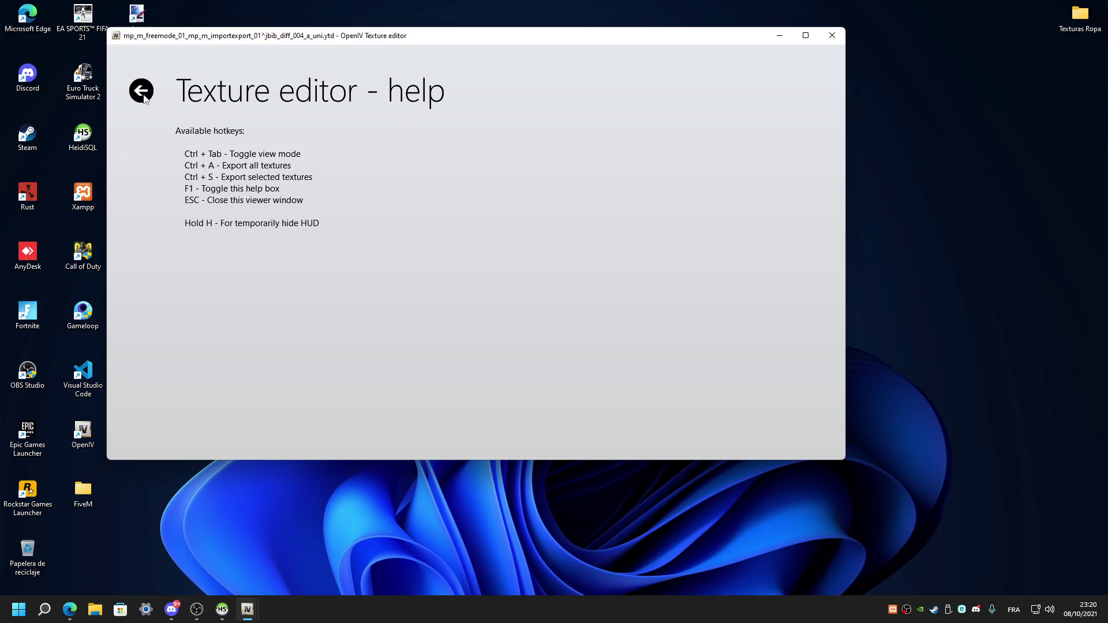
click(143, 95)
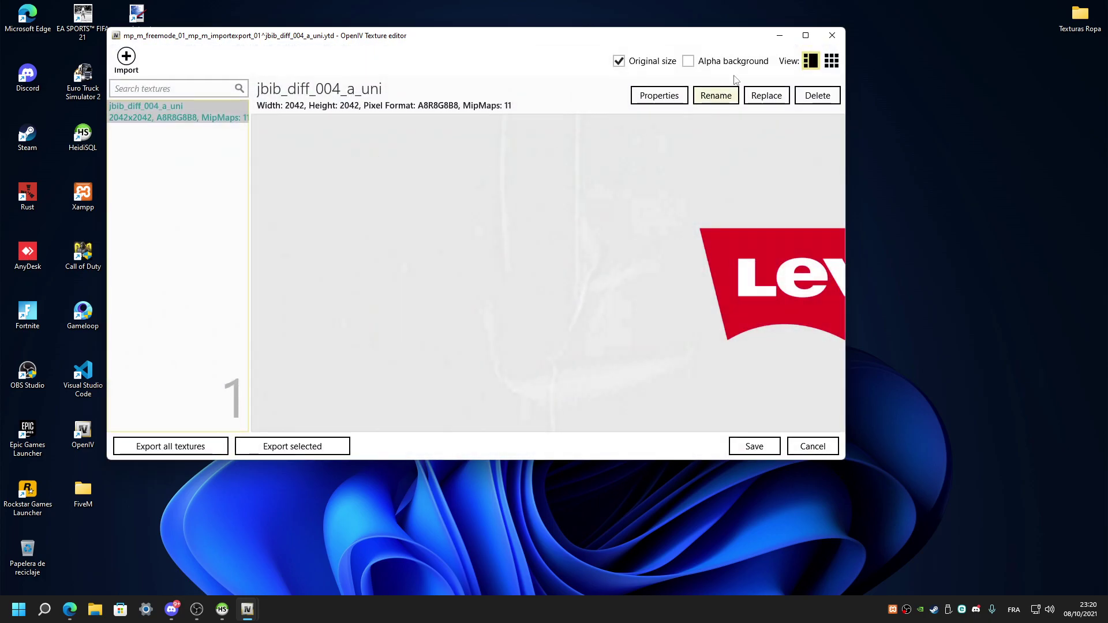
click(806, 36)
drag(593, 248, 618, 135)
scroll(618, 134, up, 10)
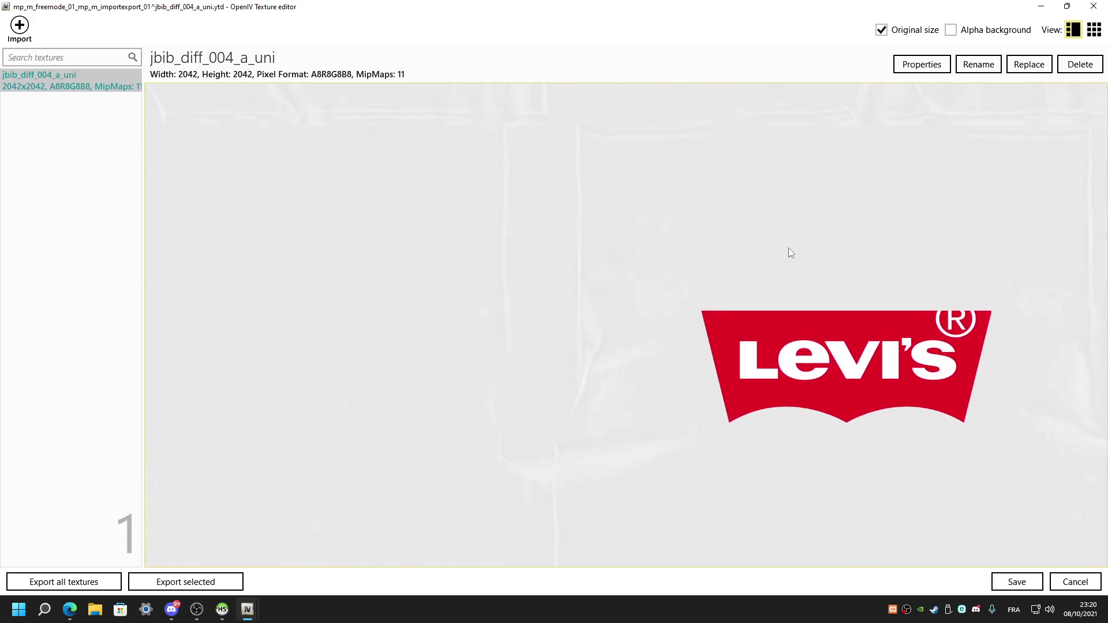
drag(650, 332, 710, 266)
key(Escape)
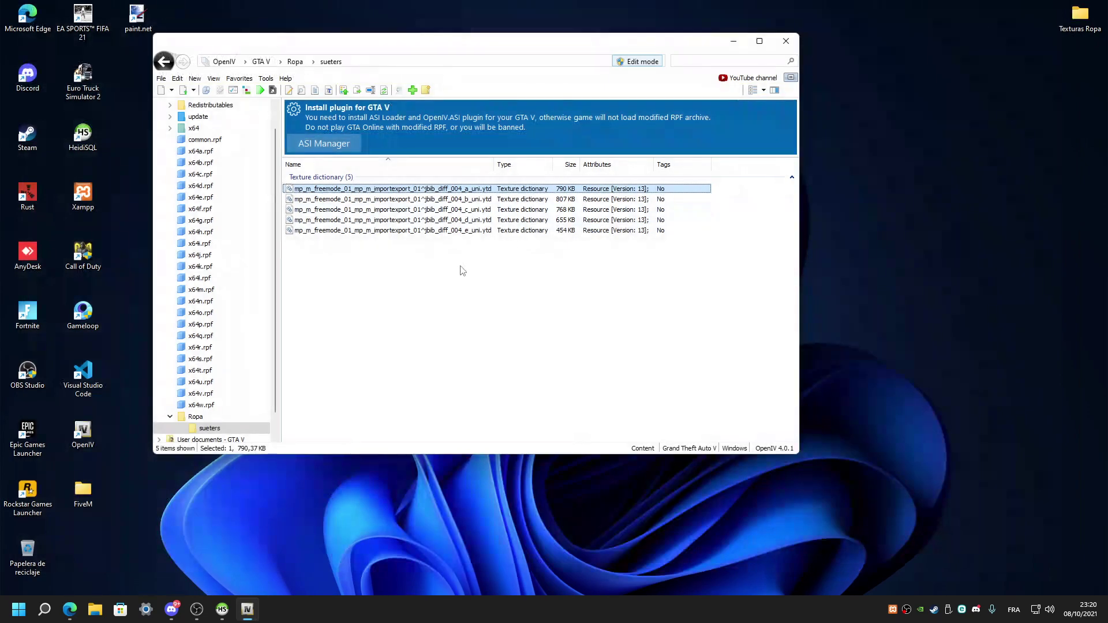
Export all textures of the jbib_diff_004_a_uni dictionary as DirectDraw Surface (.dds) into the desktop's Texturas Ropa folder.
click(404, 195)
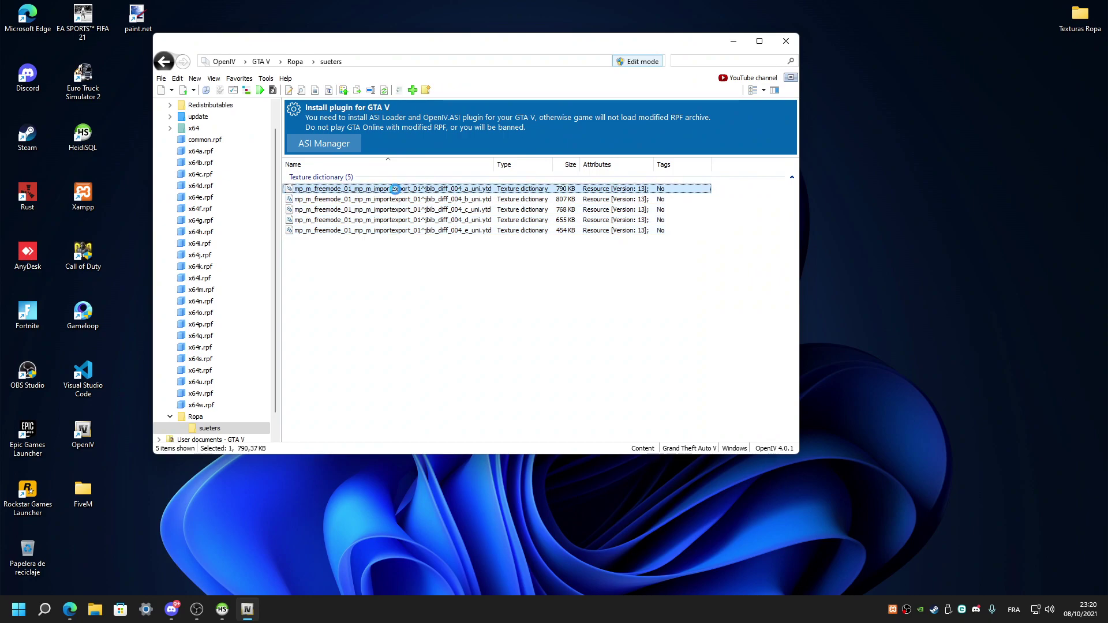
double_click(394, 189)
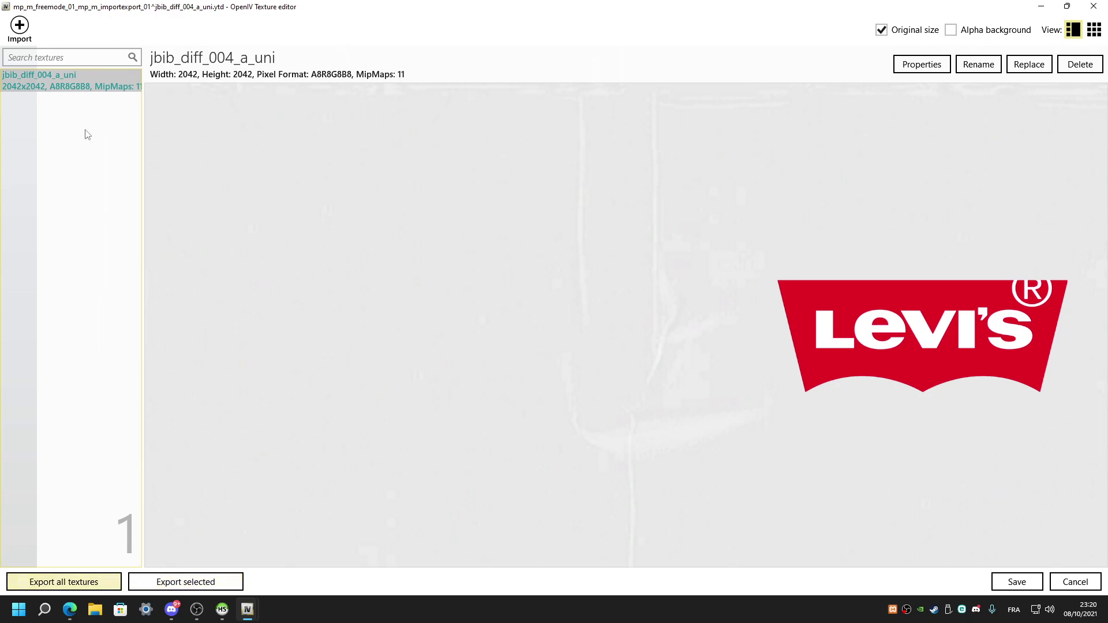
click(75, 584)
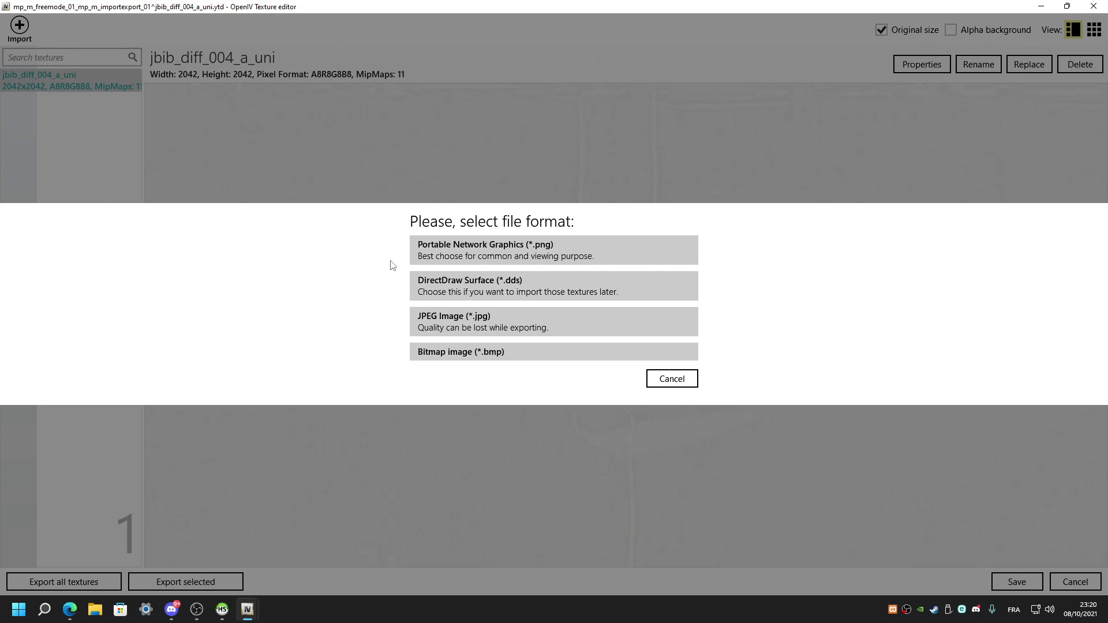
click(501, 290)
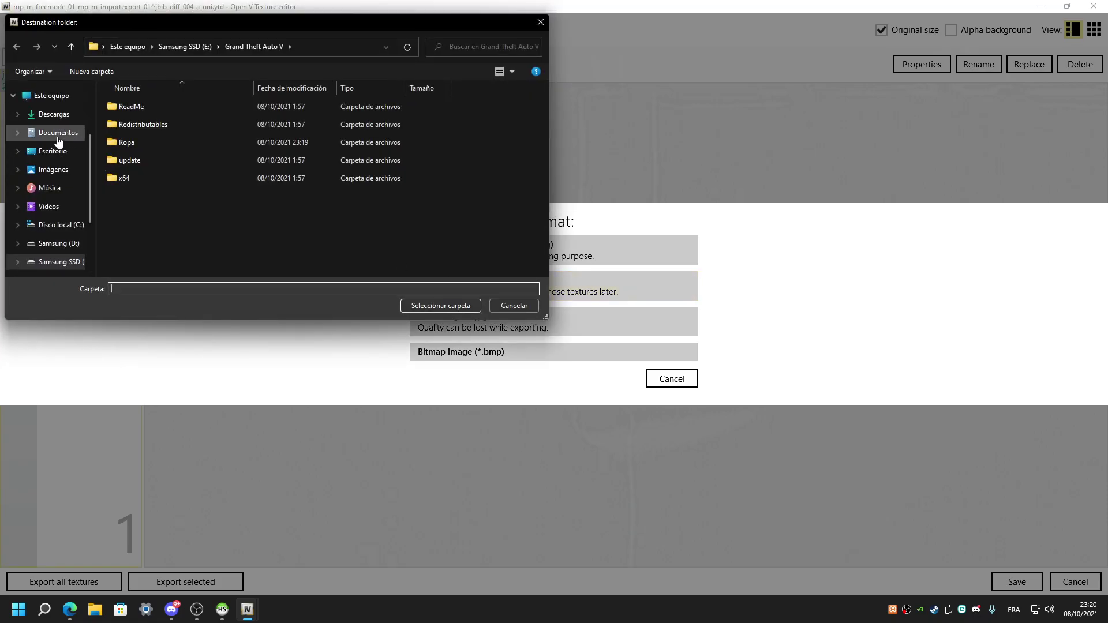
click(59, 153)
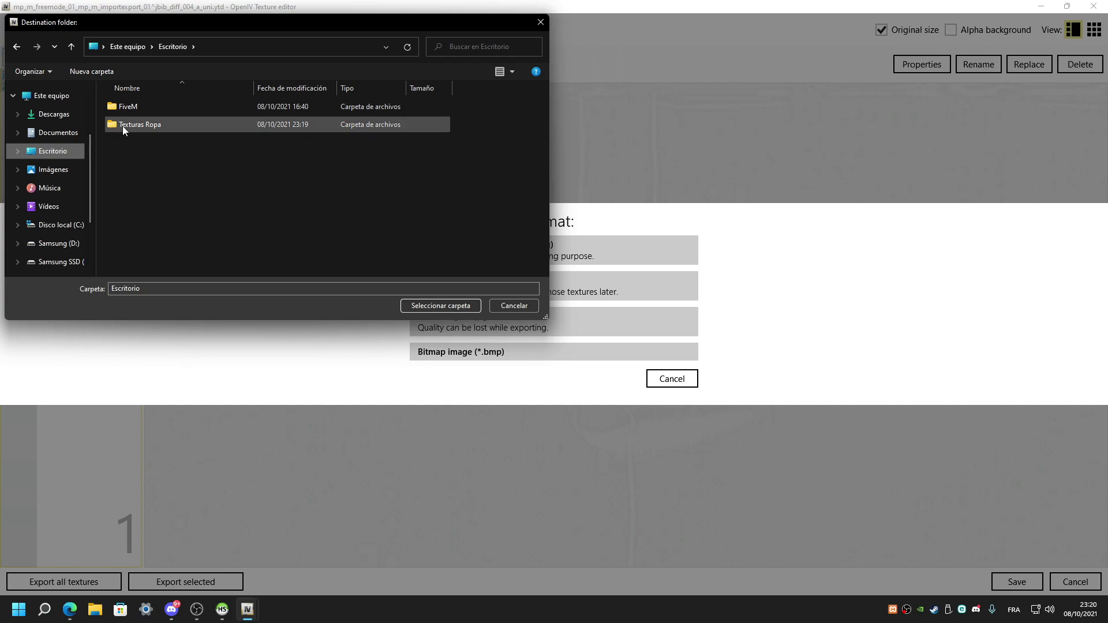
double_click(125, 128)
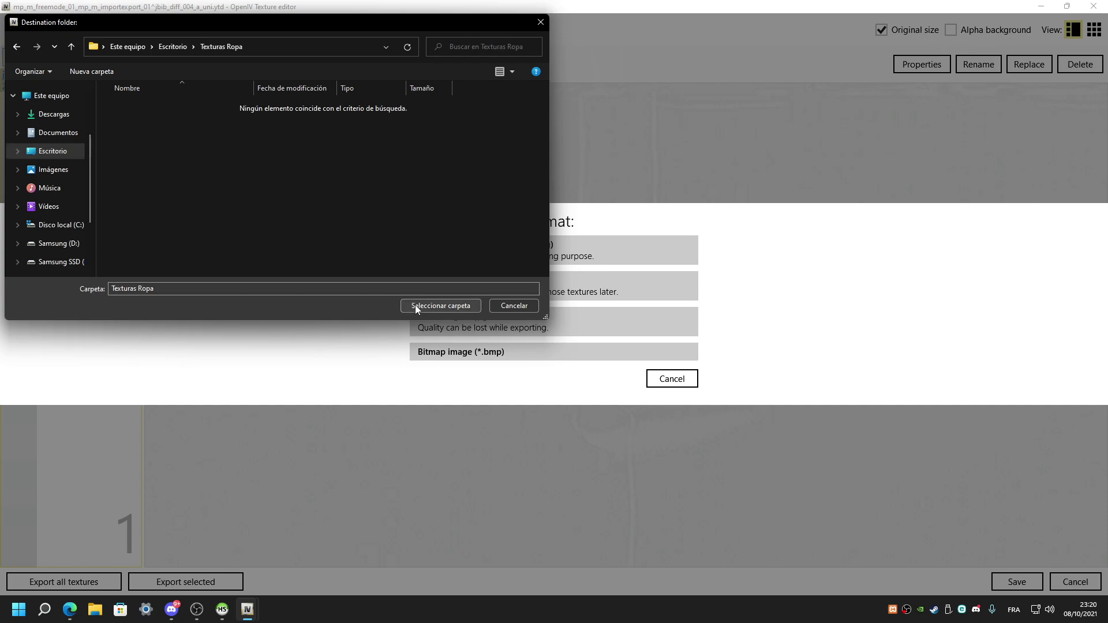
click(440, 306)
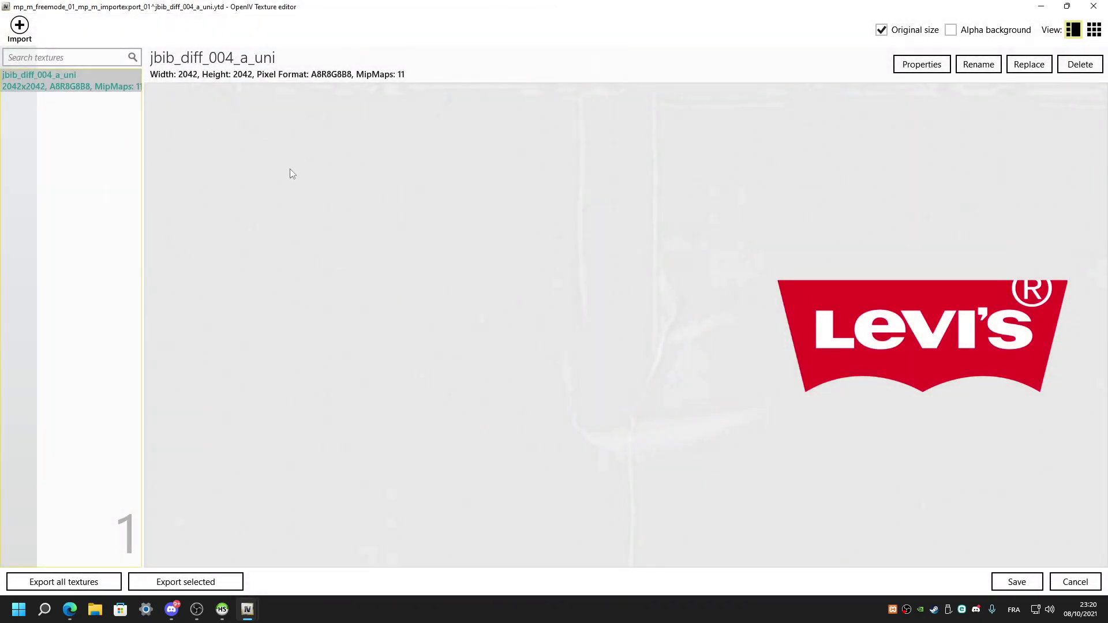
key(Escape)
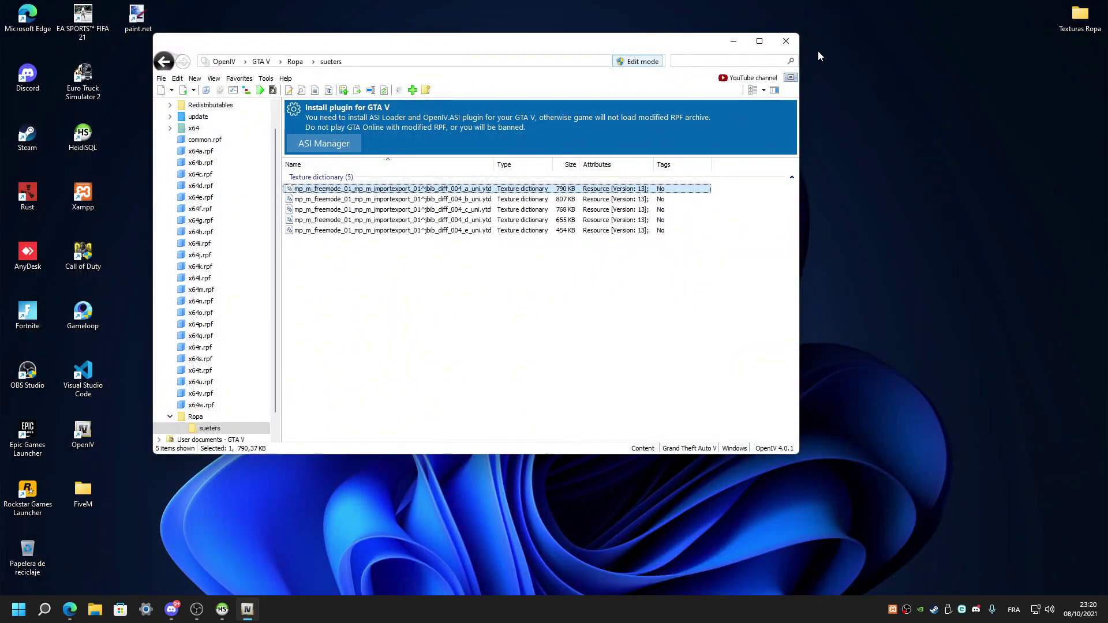
Minimize OpenIV and open the Texturas Ropa folder on the desktop.
key(super+Up)
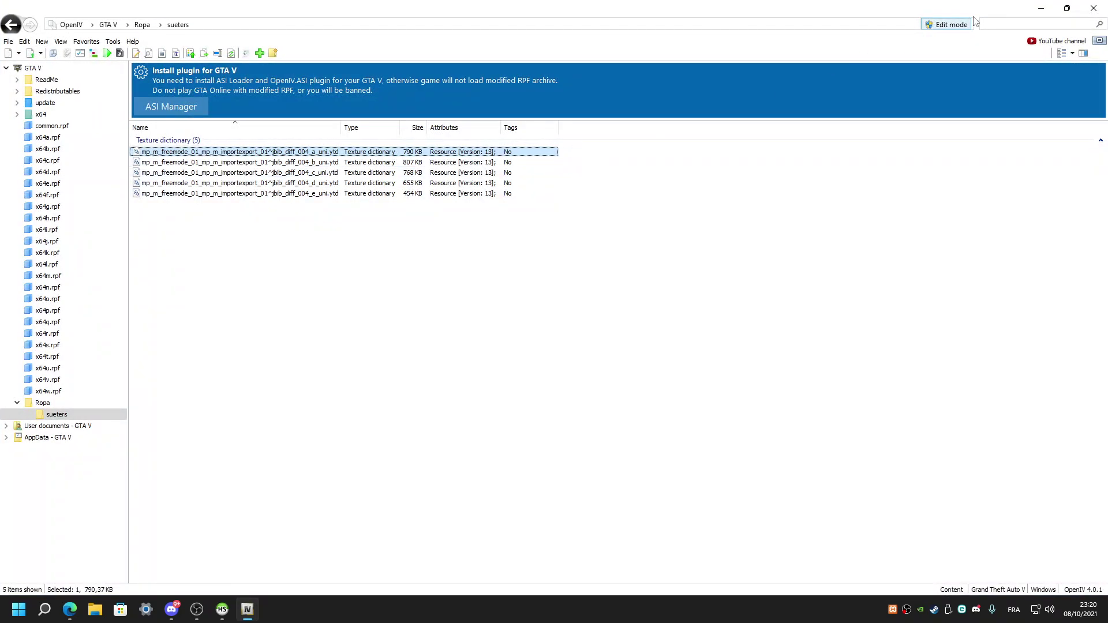
click(1038, 10)
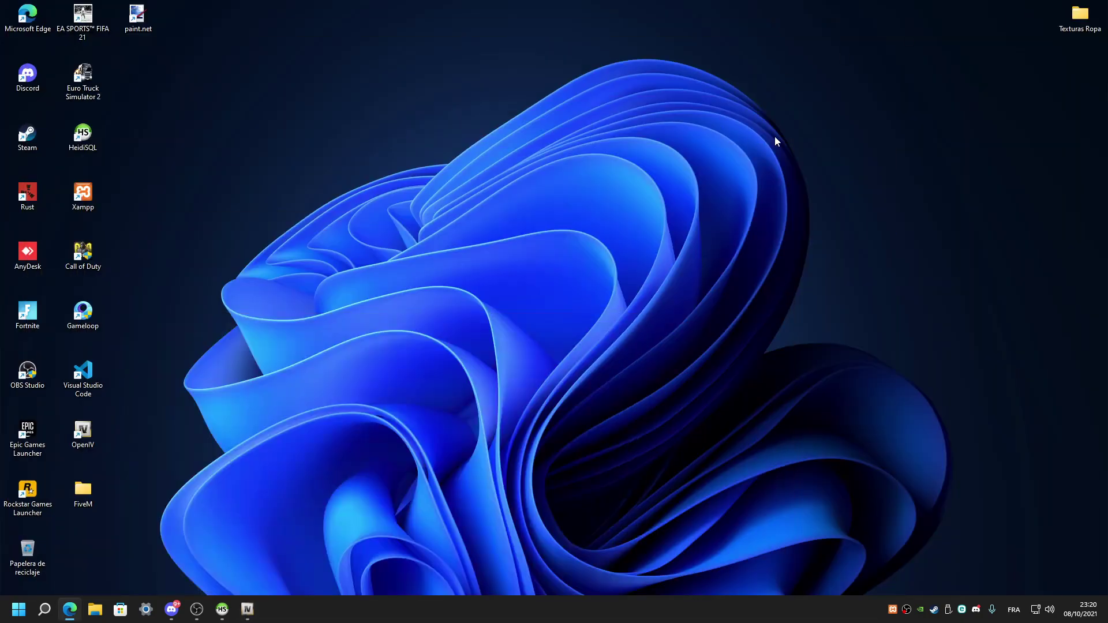
double_click(1079, 17)
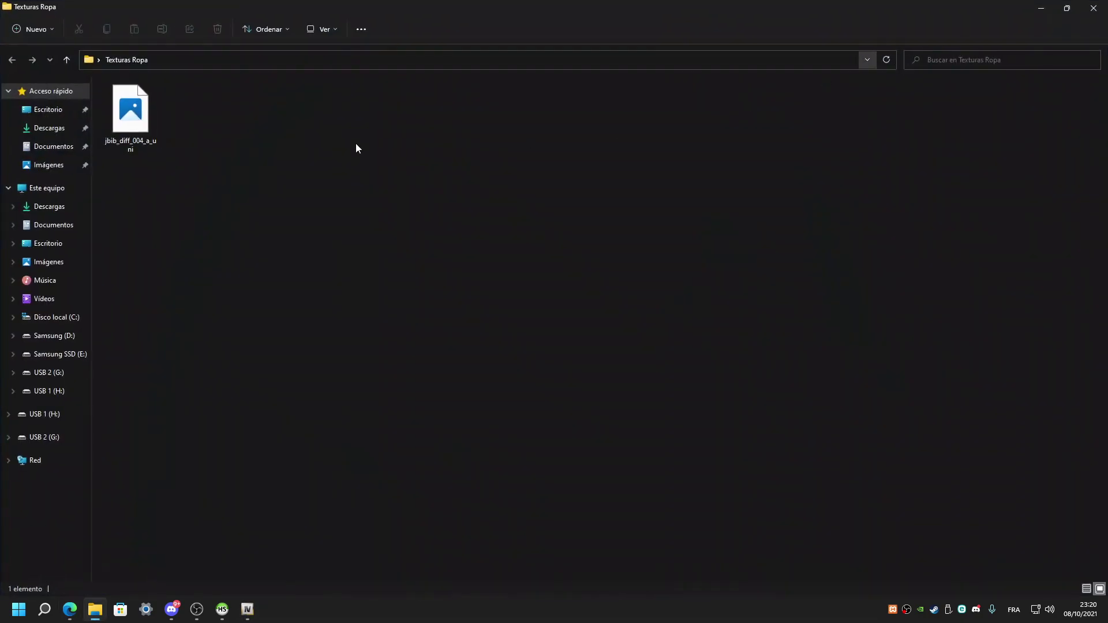
Open the exported jbib_diff_004_a_uni DDS texture with paint.net and maximize the editor window.
click(136, 128)
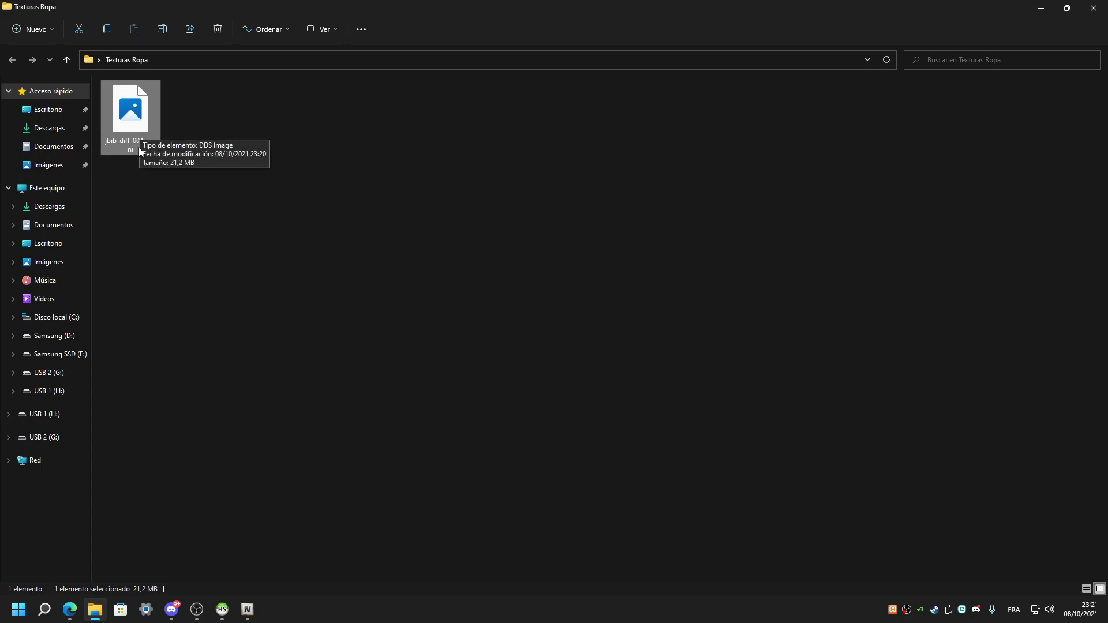
click(172, 158)
right_click(129, 113)
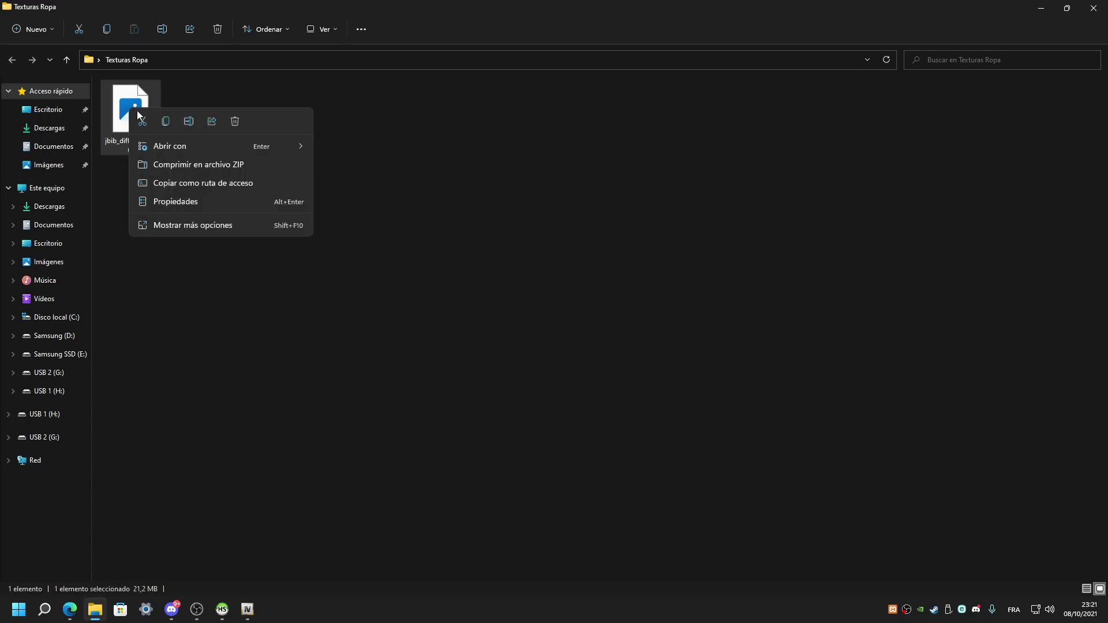
mouse_move(171, 144)
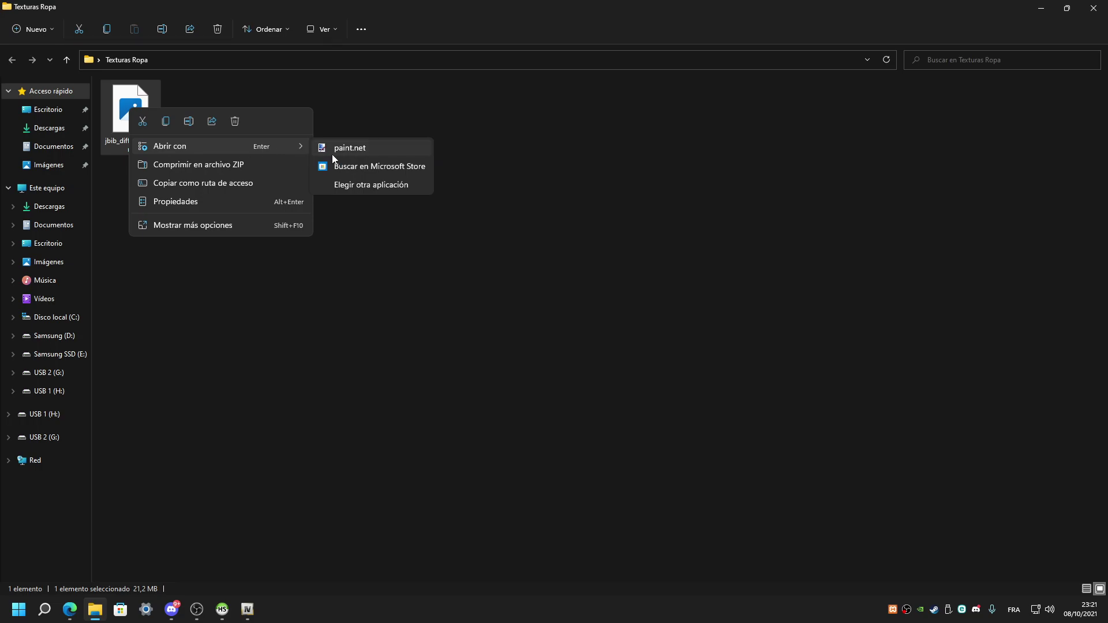
click(347, 185)
click(574, 359)
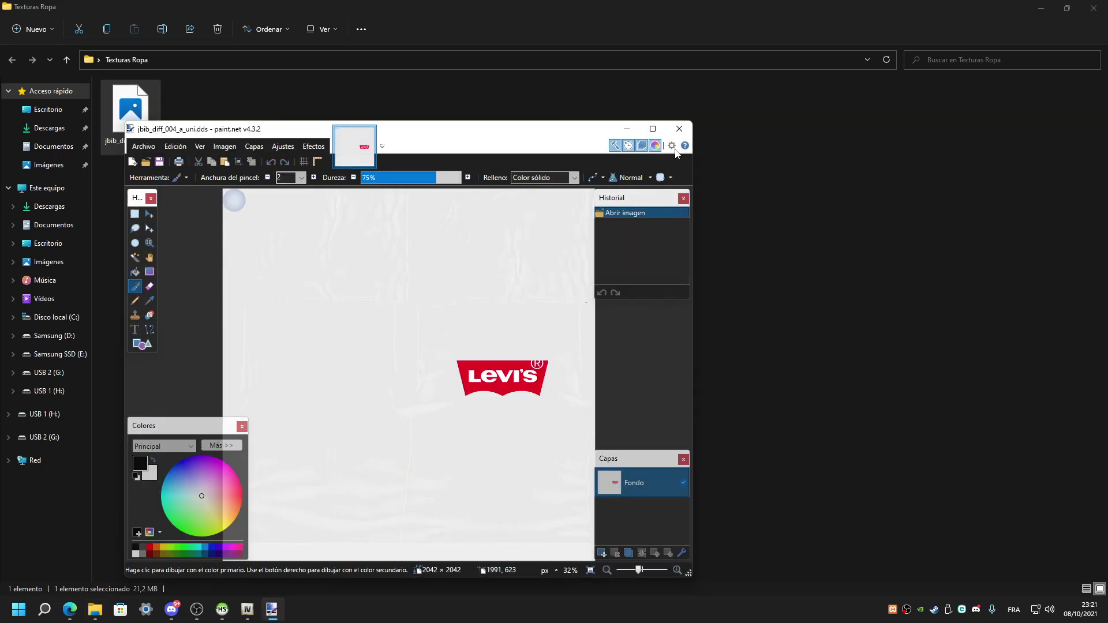
click(653, 128)
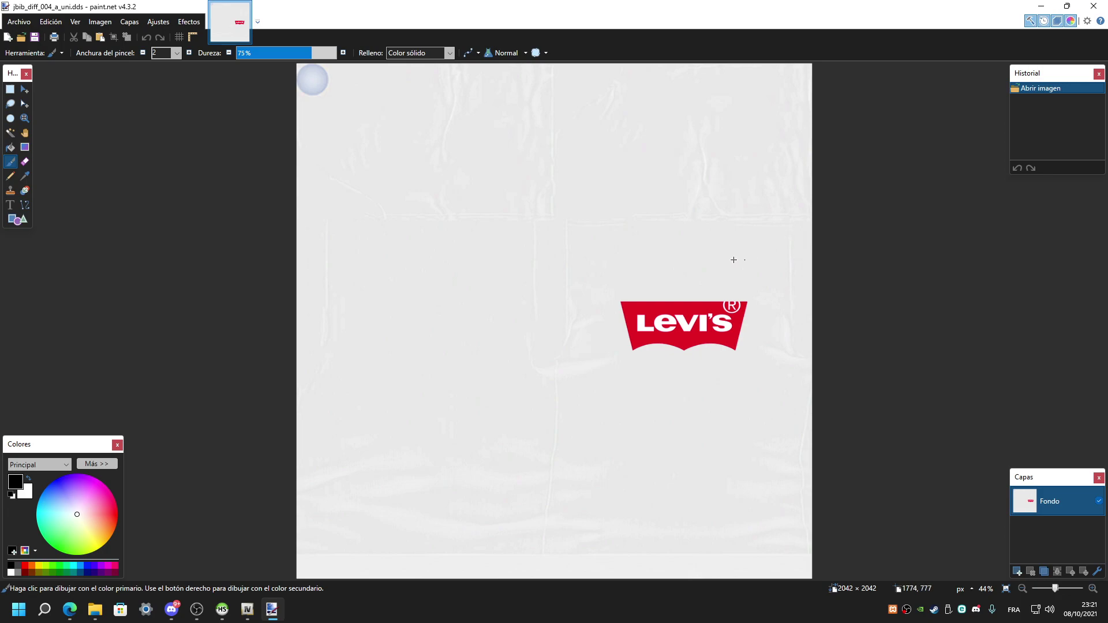
click(81, 600)
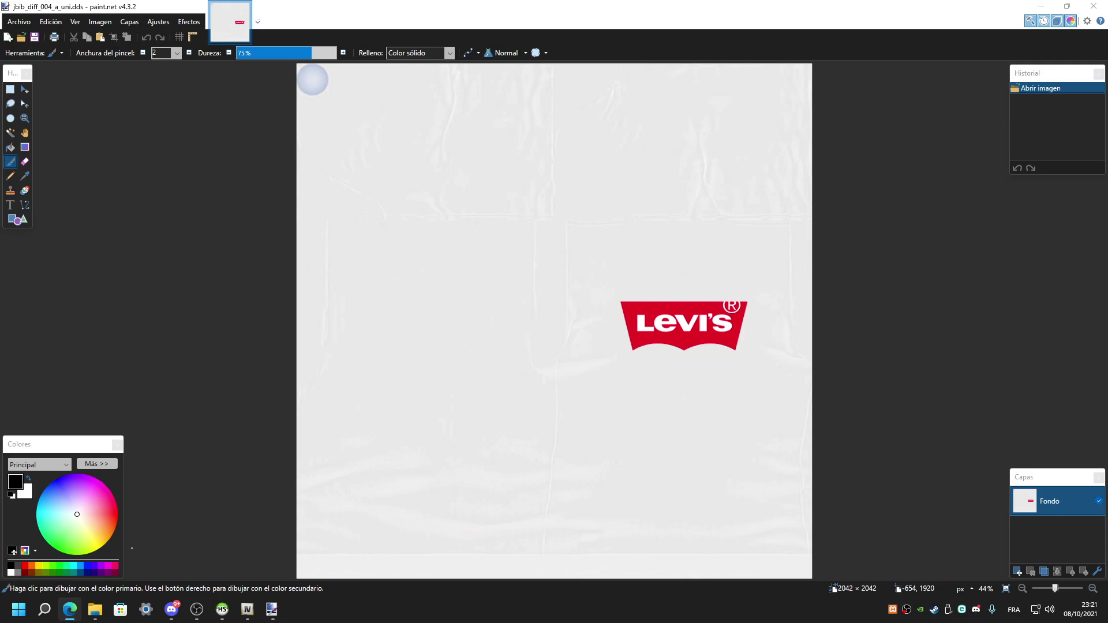
key(alt+Tab)
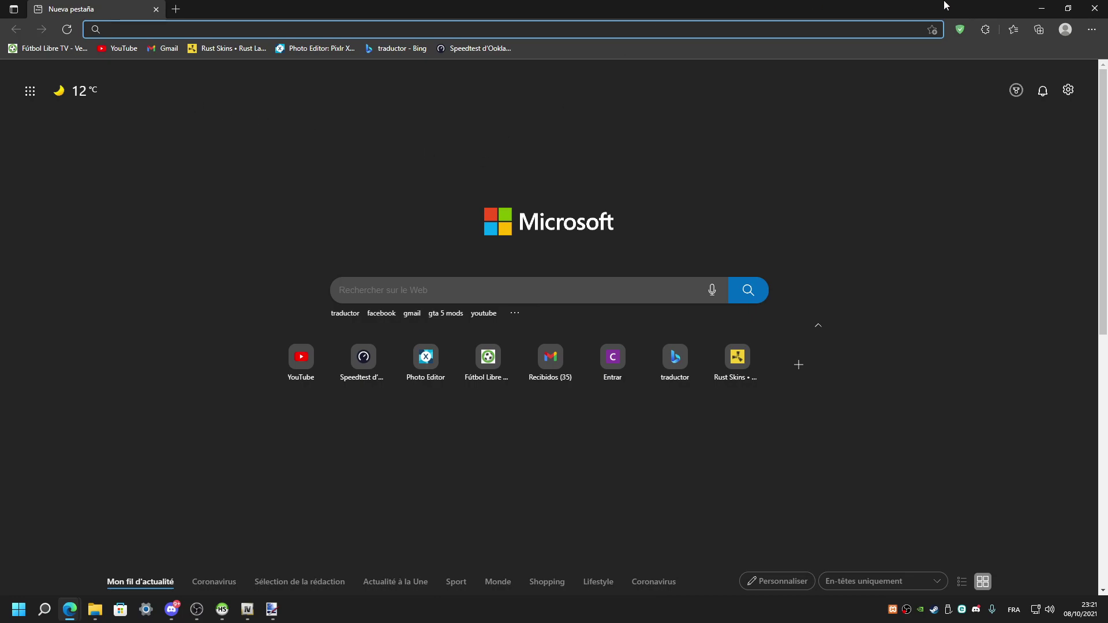
click(1094, 8)
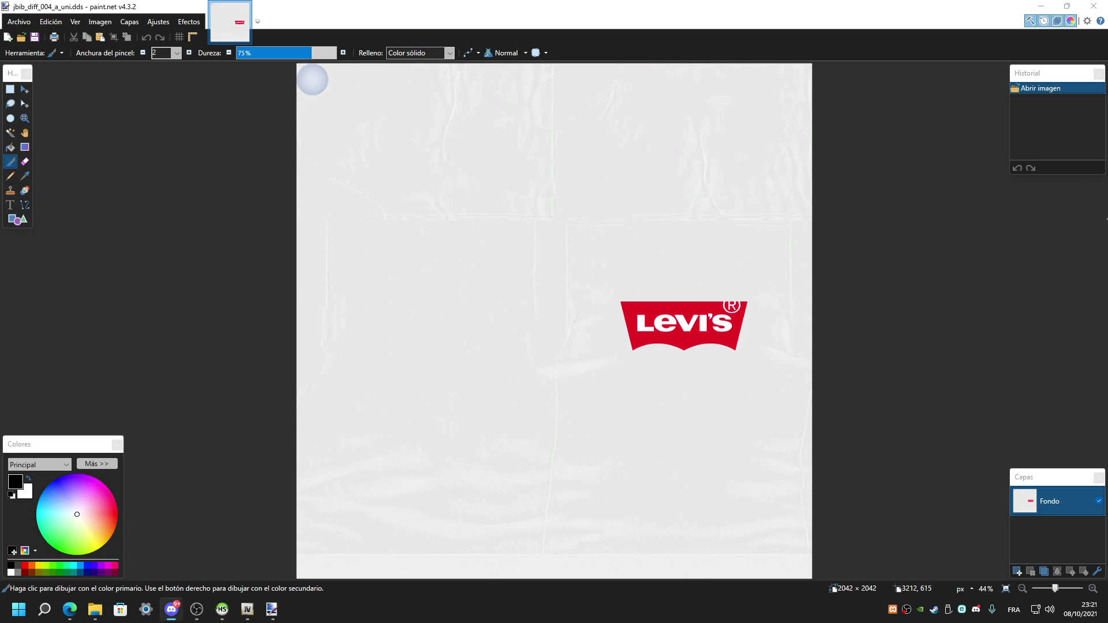
Minimize paint.net and the Texturas Ropa window to get back to the desktop.
click(1038, 5)
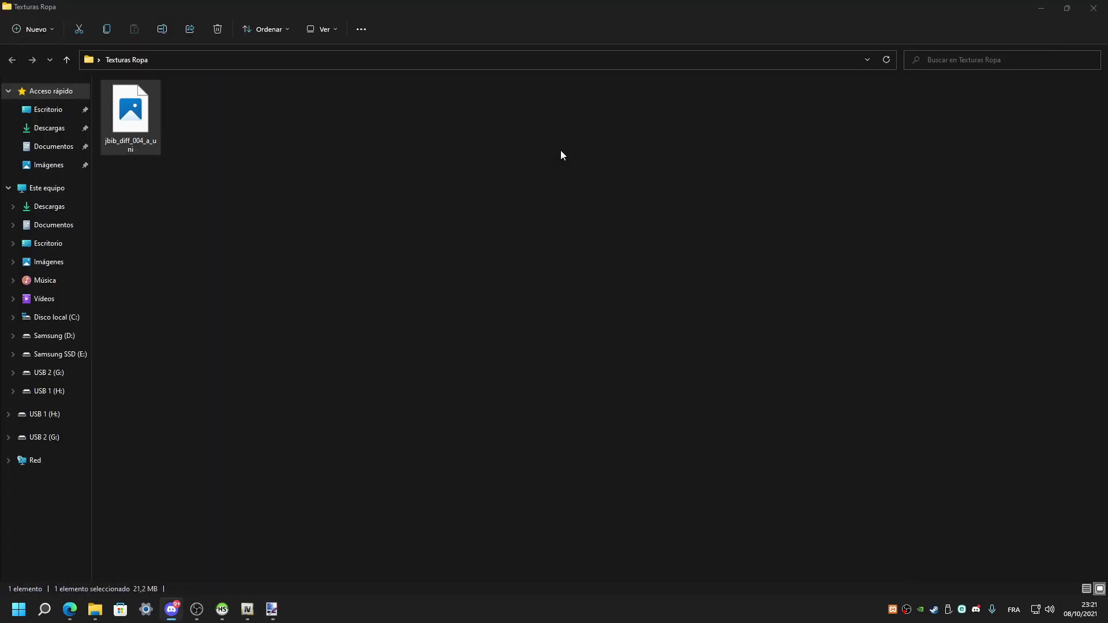
click(1040, 8)
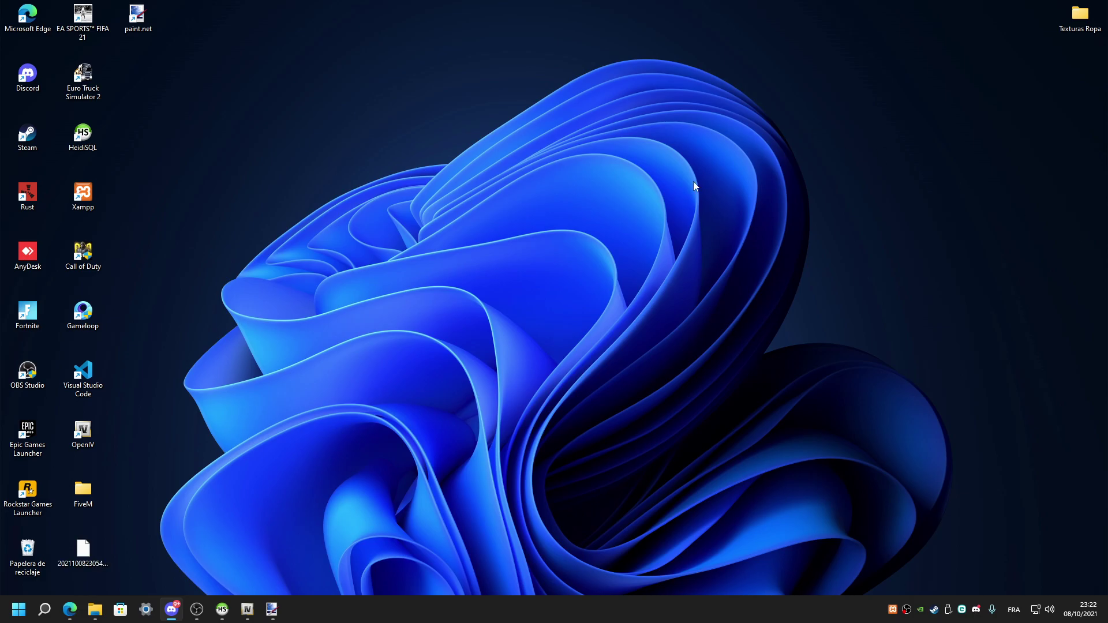
Refresh the desktop, get the descarga_1 logo image onto it and place it in the empty area away from the other icons.
right_click(206, 165)
click(243, 217)
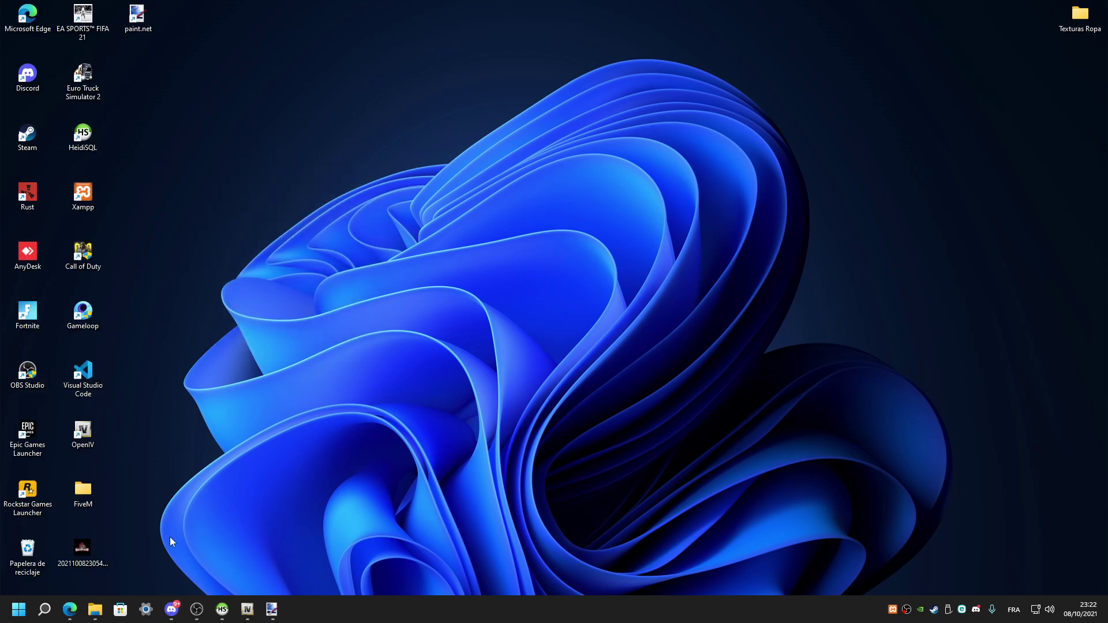
click(171, 610)
right_click(518, 248)
click(521, 289)
drag(154, 81, 948, 136)
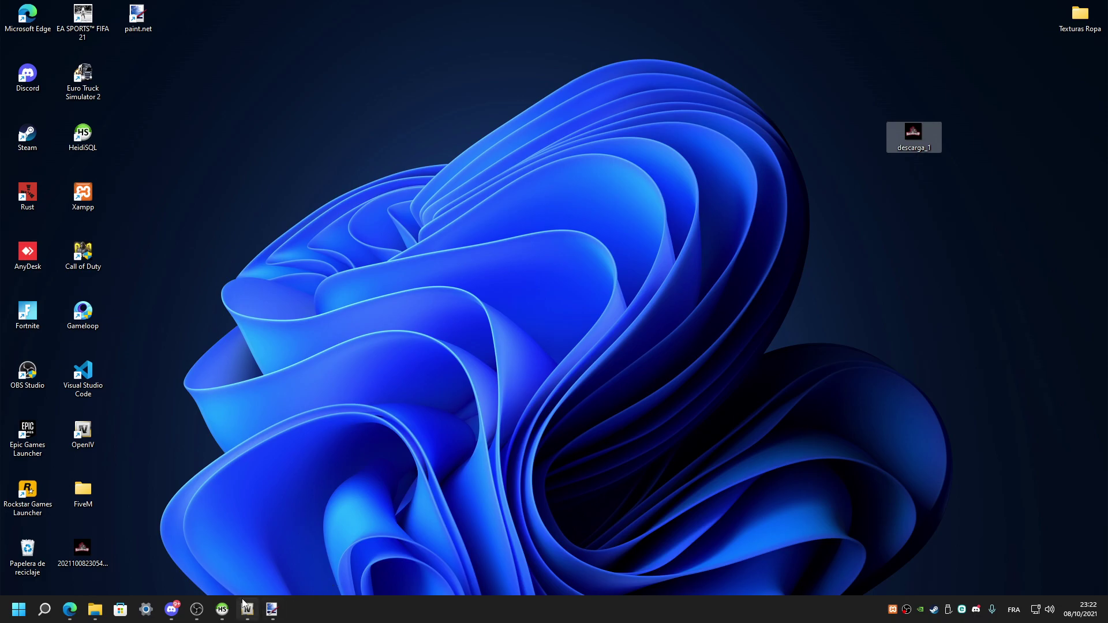
Switch to paint.net, shrink its window and add the desktop image descarga_1 as a new layer to the jbib_diff_004_a_uni texture.
click(271, 609)
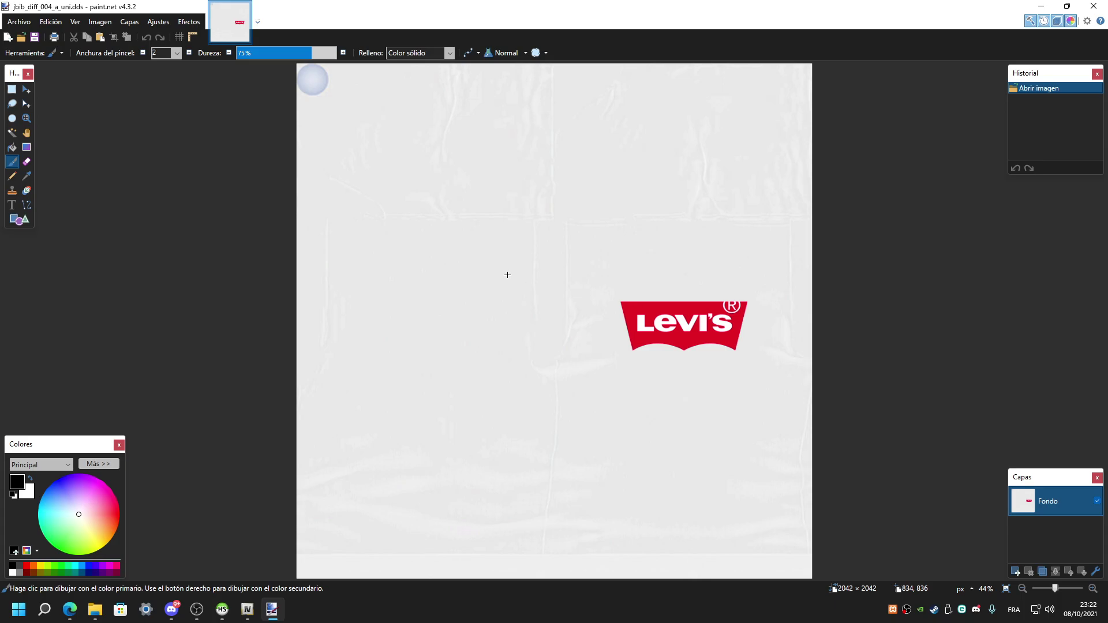
double_click(471, 6)
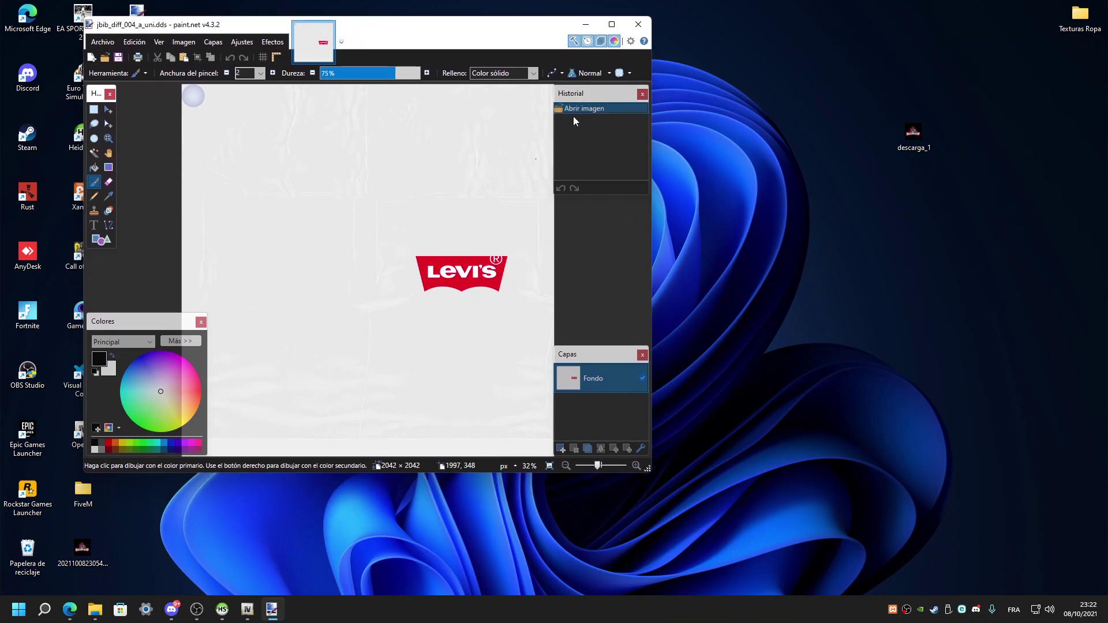
click(611, 24)
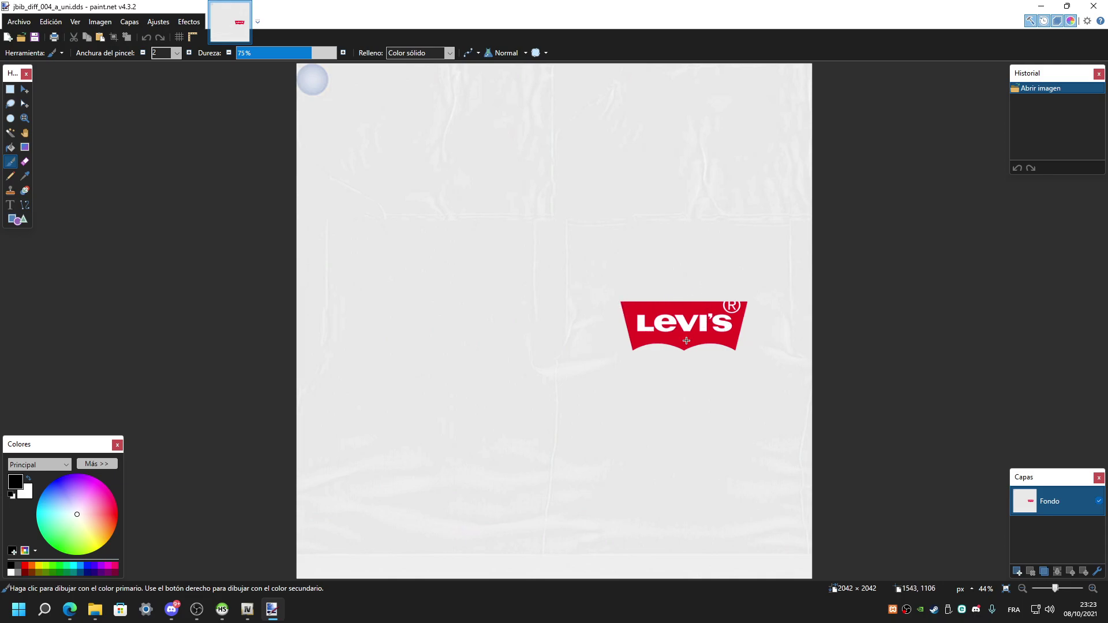
mouse_move(477, 5)
mouse_down()
mouse_move(362, 29)
mouse_move(345, 22)
mouse_up()
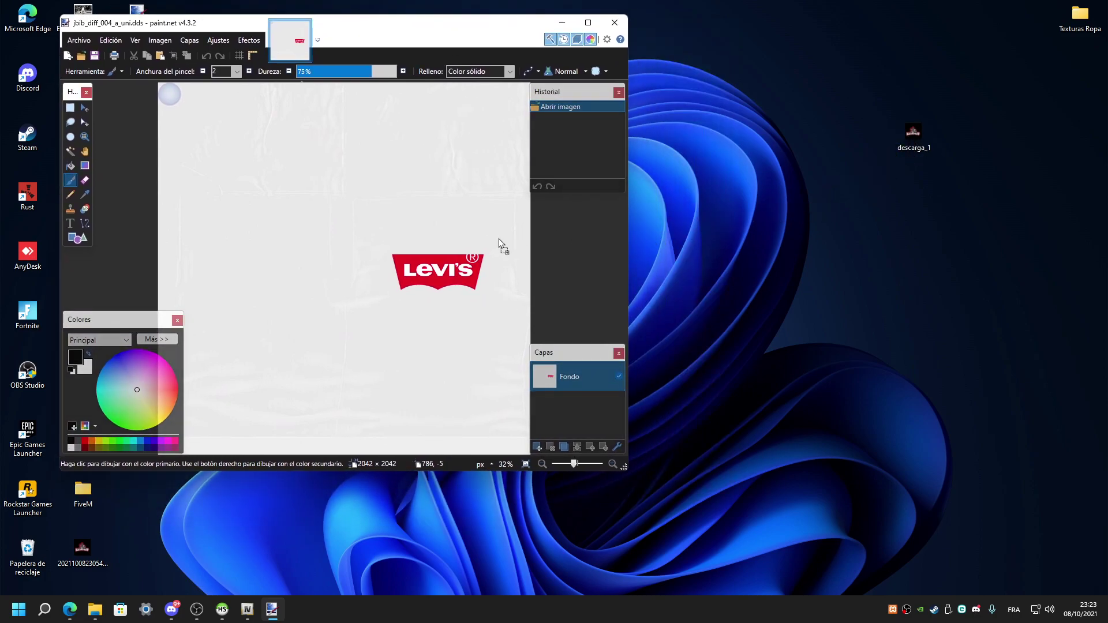
drag(487, 234, 487, 235)
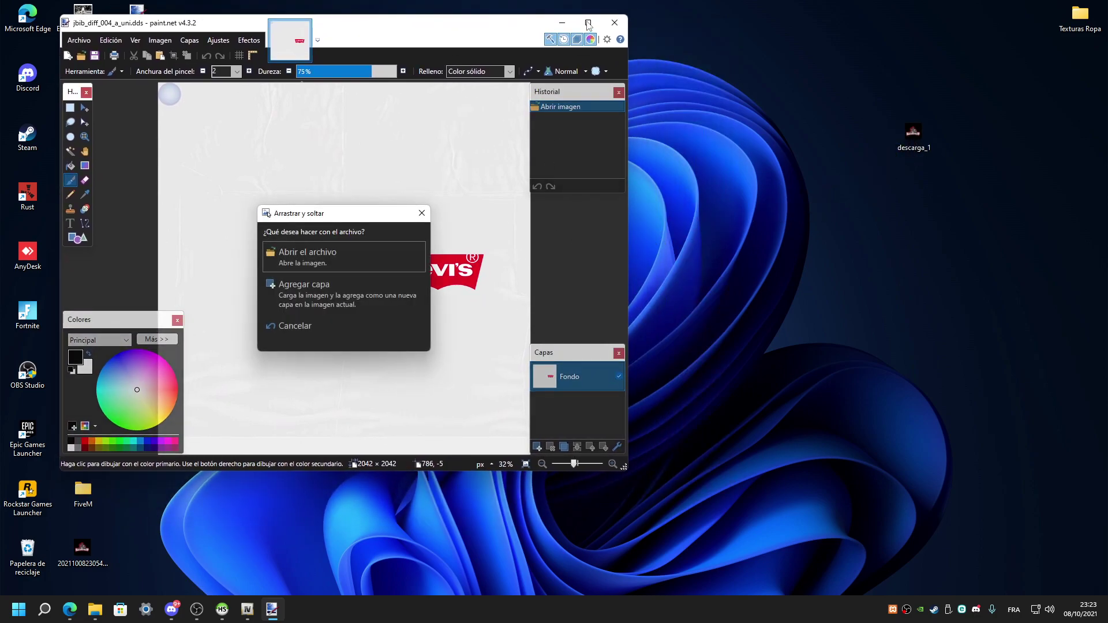
click(305, 290)
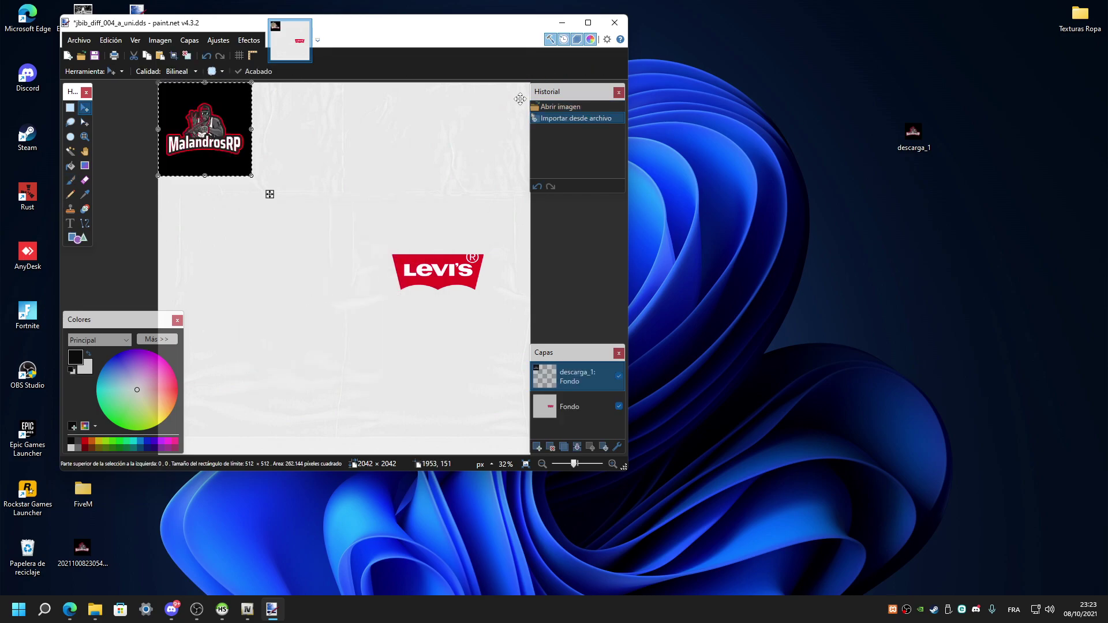
Maximize the editor and resize the MalandrosRP logo layer to about 508 × 199 pixels so it covers the Levi's logo.
key(super+Up)
drag(339, 130, 672, 360)
drag(620, 303, 689, 352)
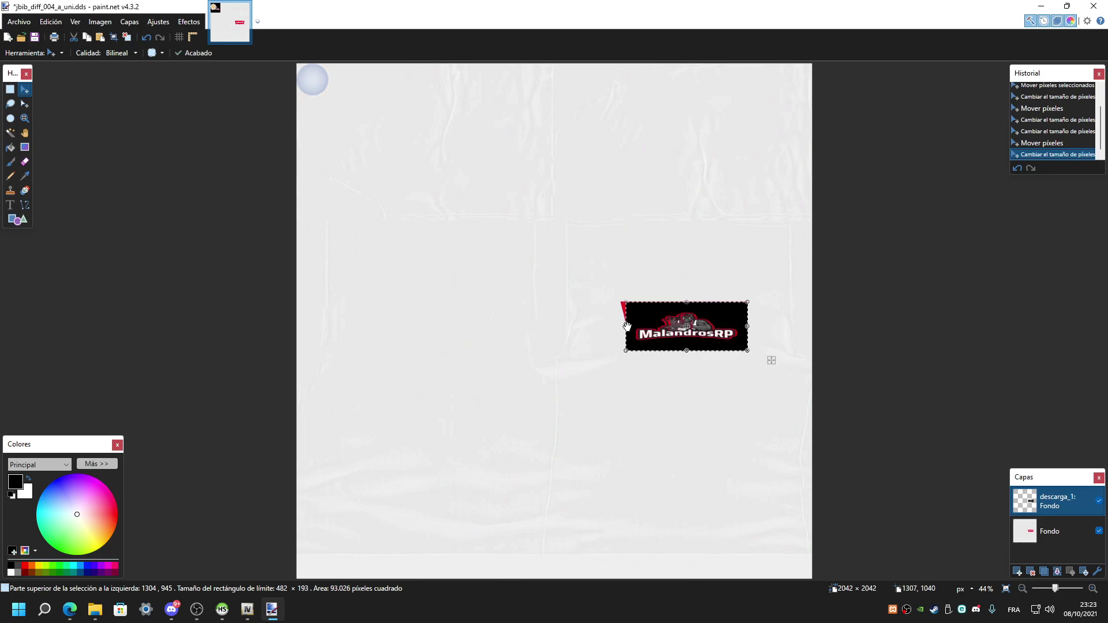
drag(626, 329, 620, 329)
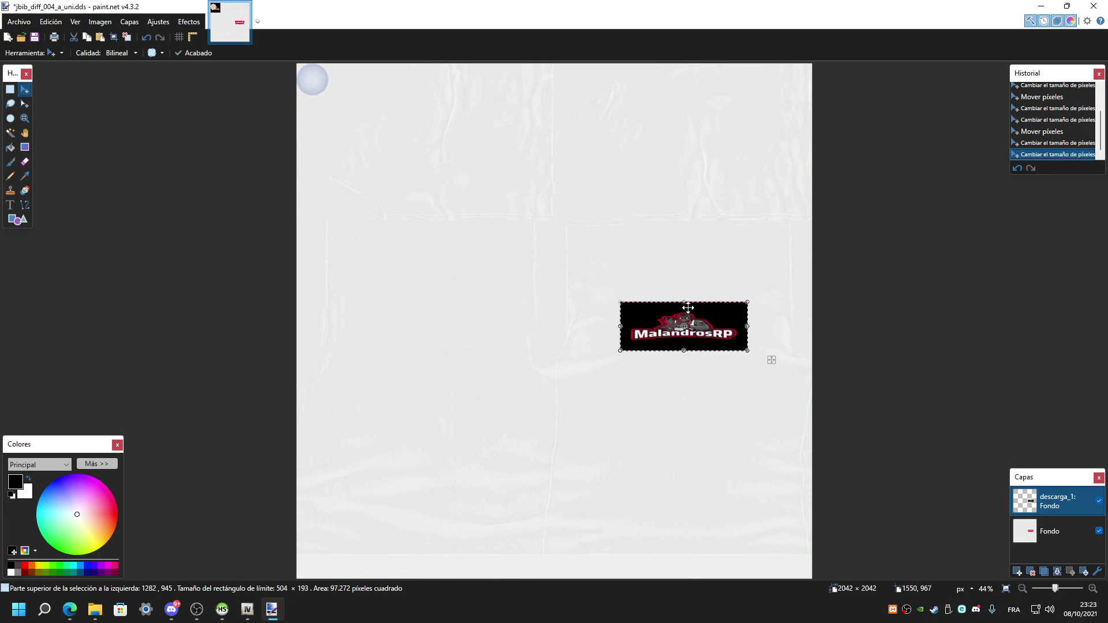
drag(685, 303, 685, 301)
drag(747, 326, 749, 327)
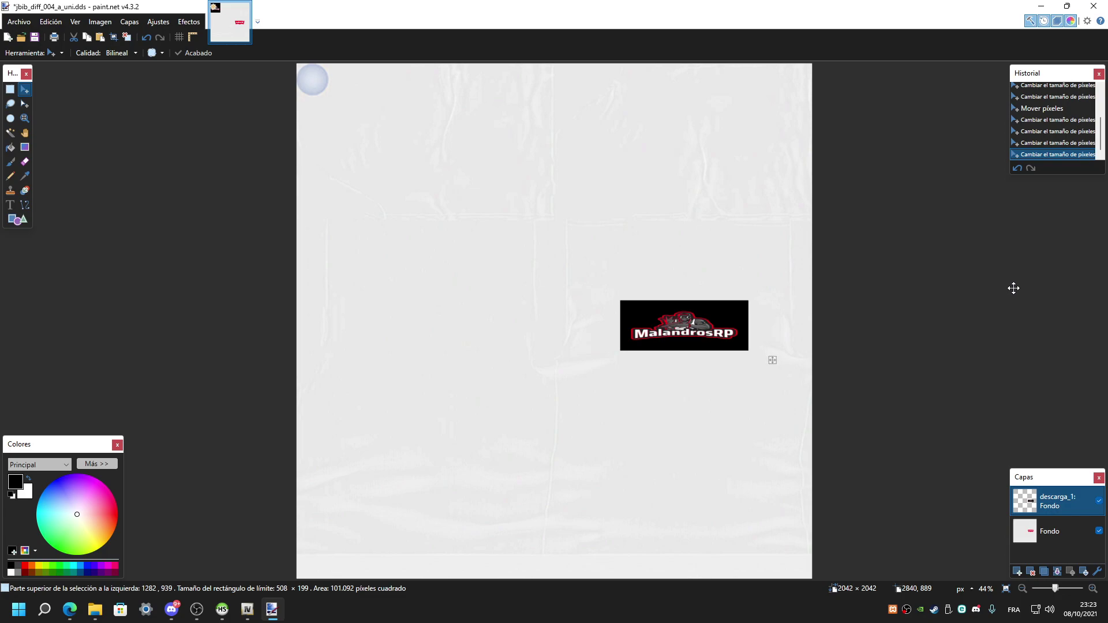
click(1013, 288)
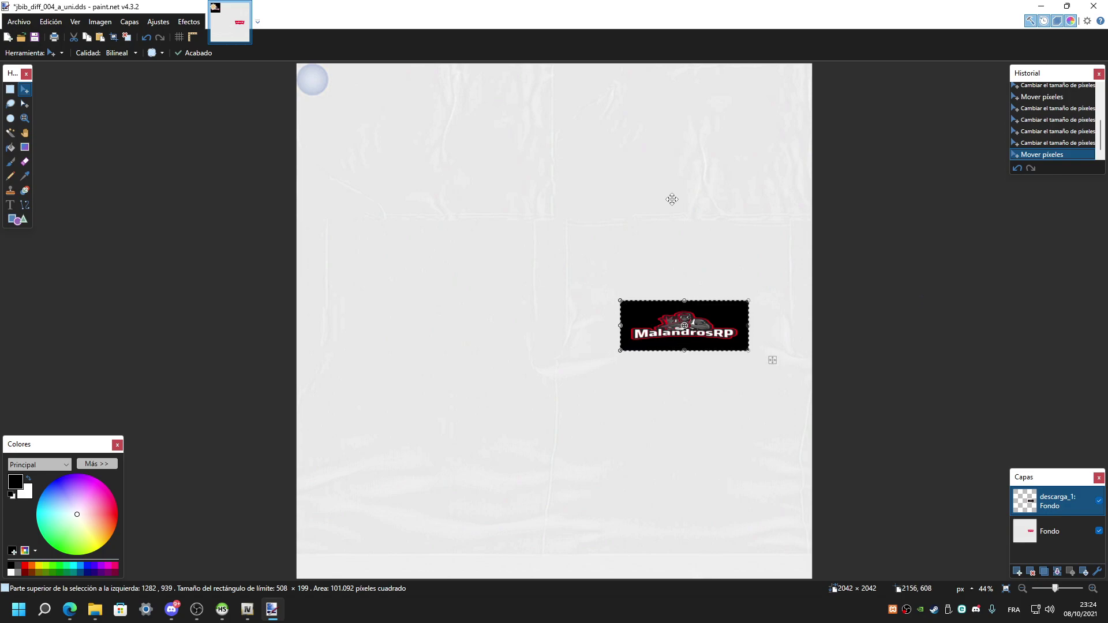
Save the flattened texture over jbib_diff_004_a_uni.dds in Texturas Ropa using BC1 (linear, DXT1), and close paint.net saving the changes.
click(19, 22)
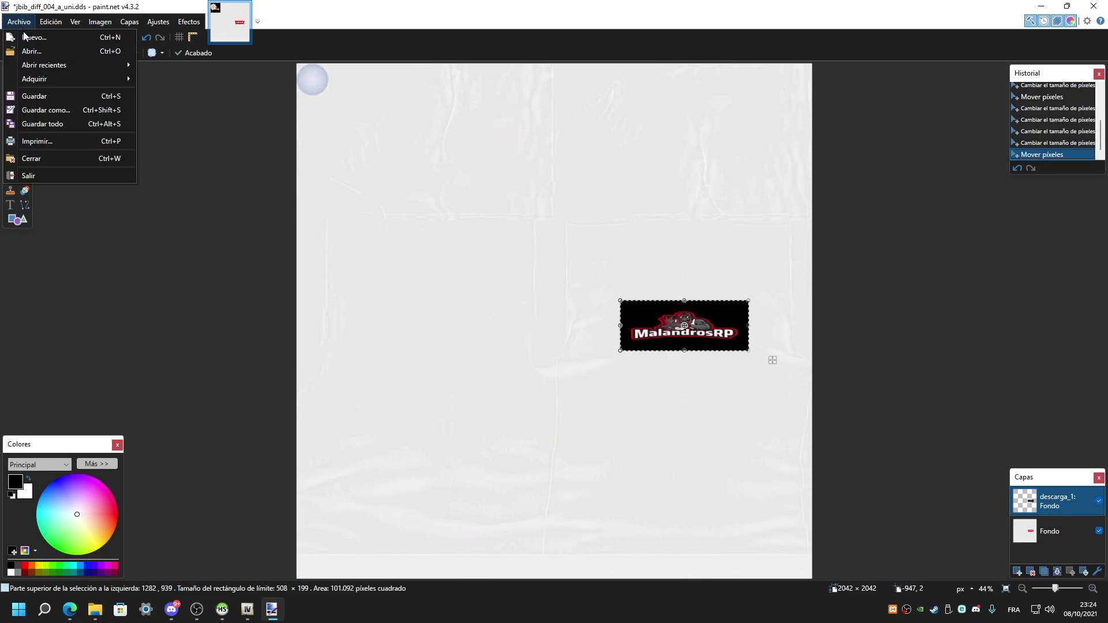
click(41, 110)
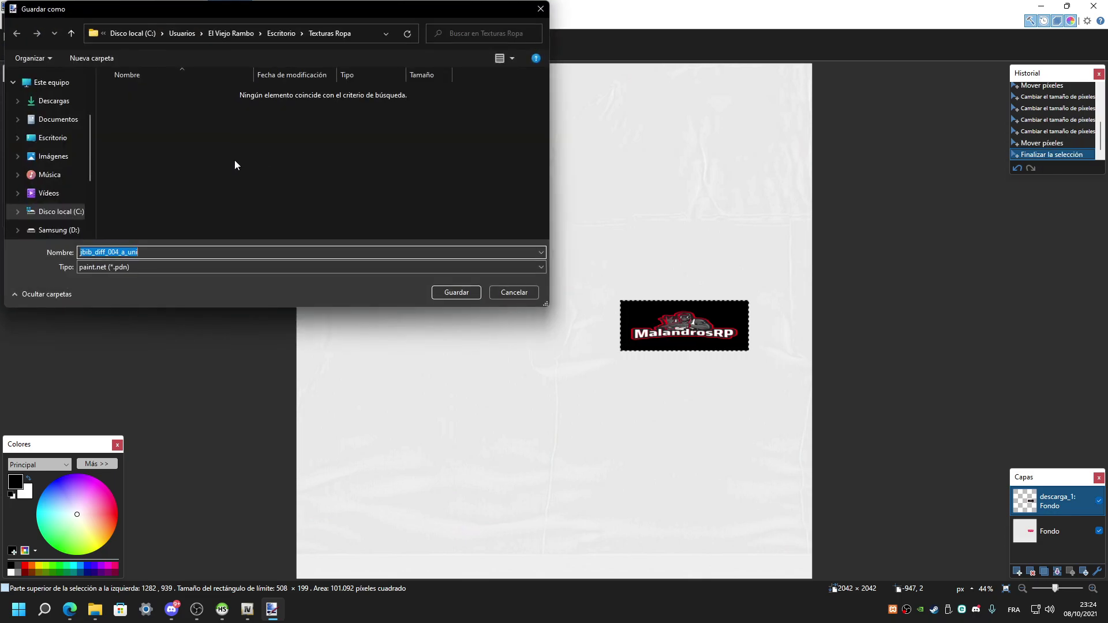
click(126, 267)
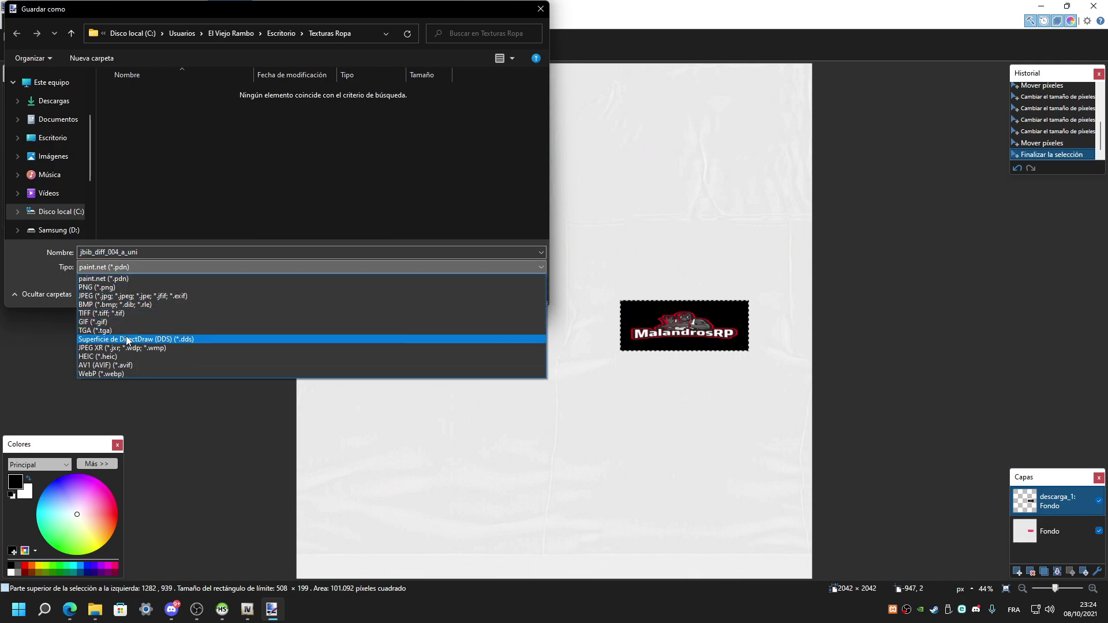
click(171, 338)
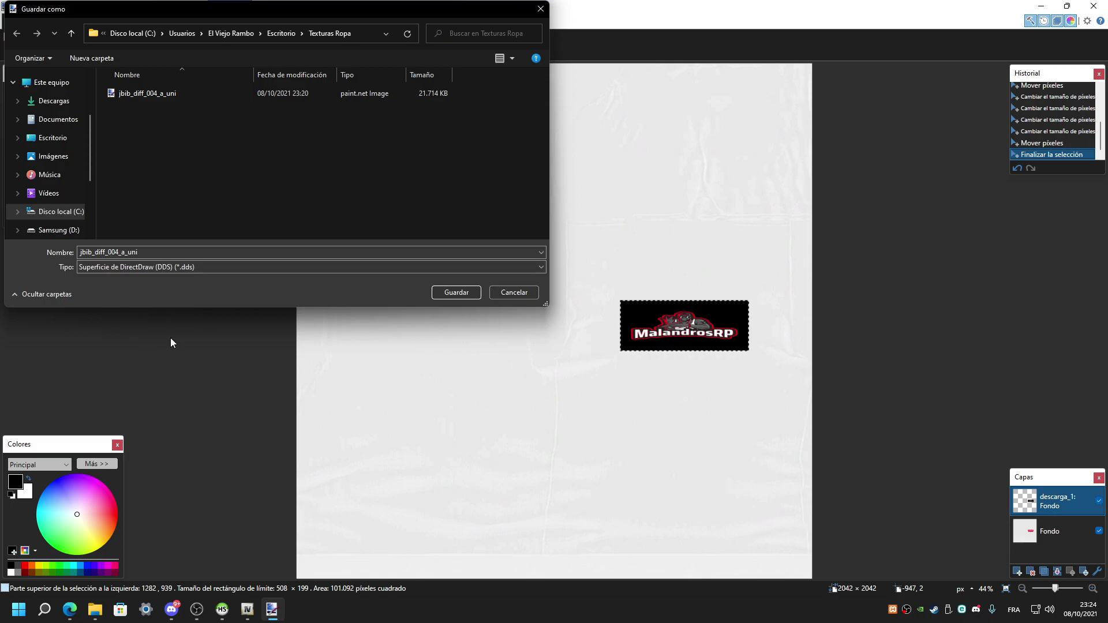
click(130, 94)
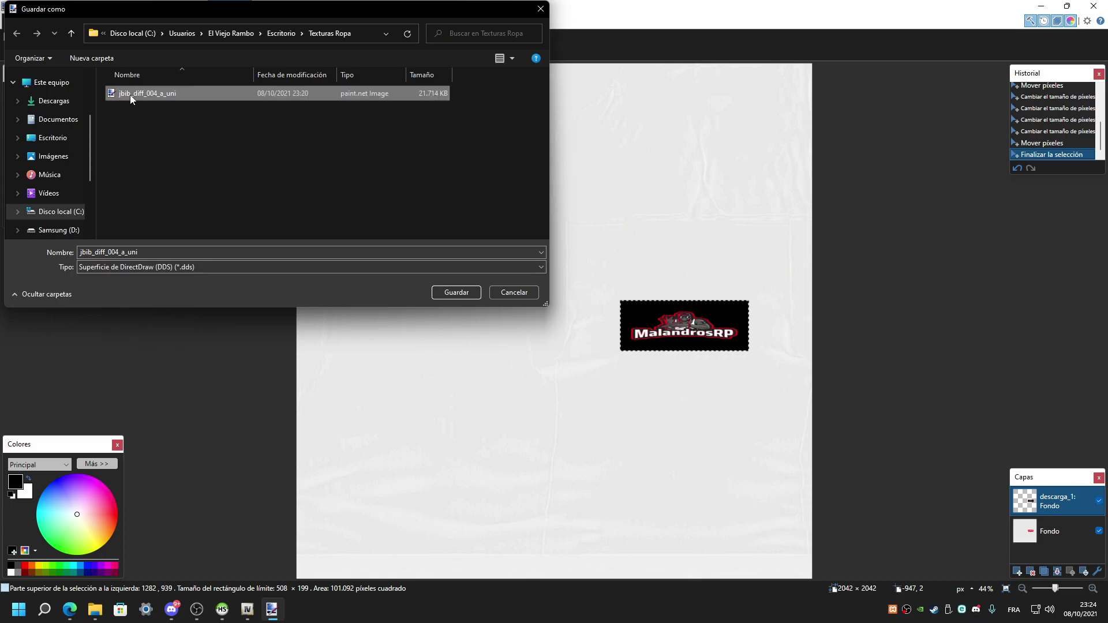
click(446, 296)
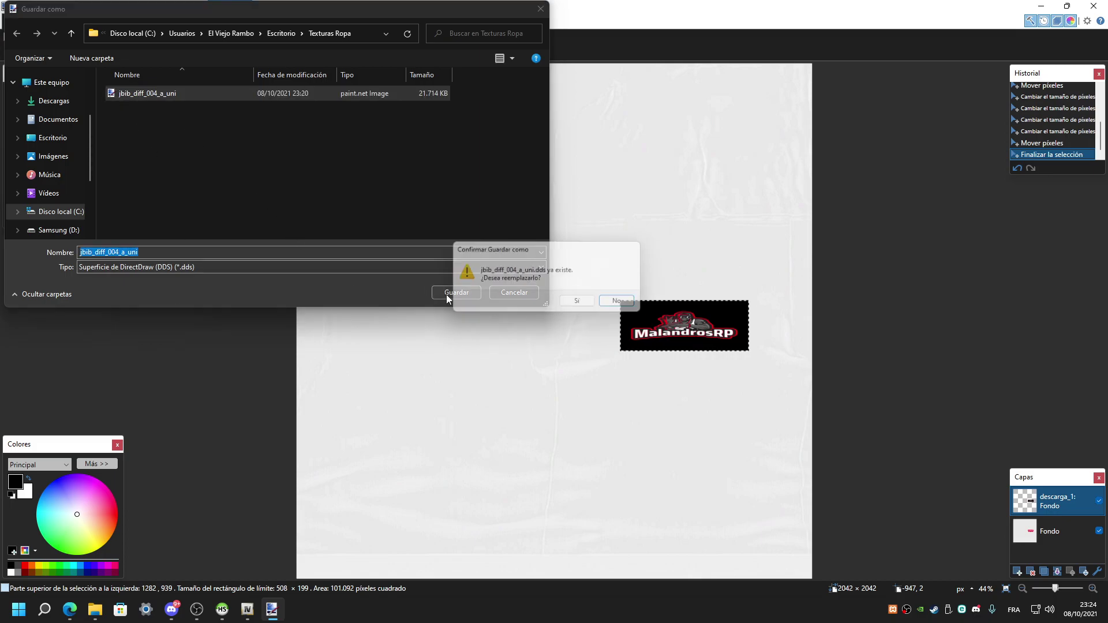
click(574, 307)
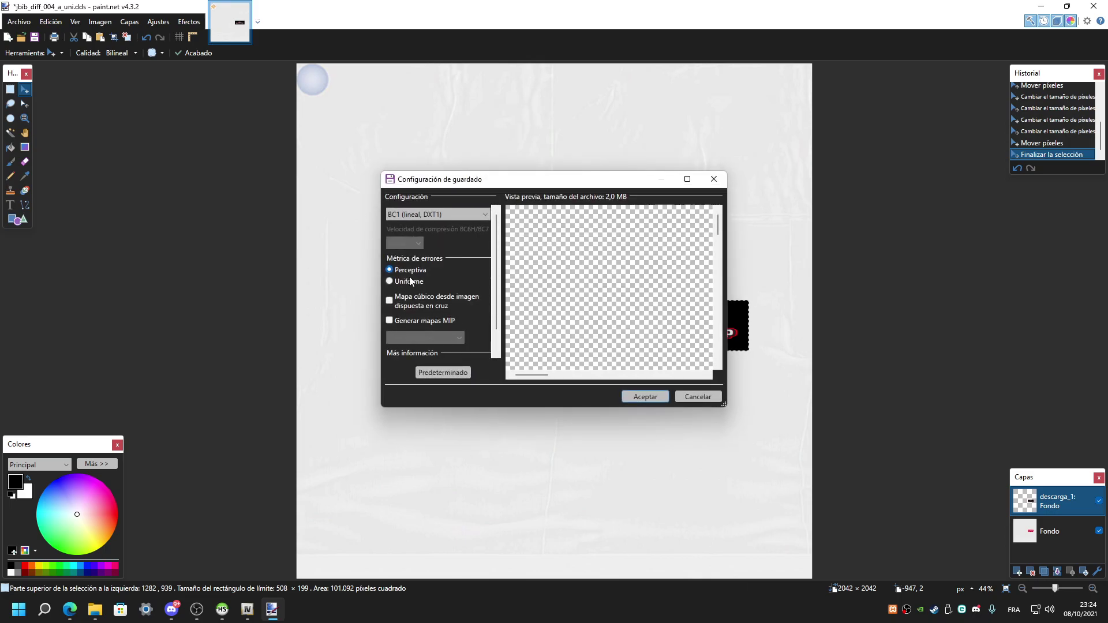
click(645, 397)
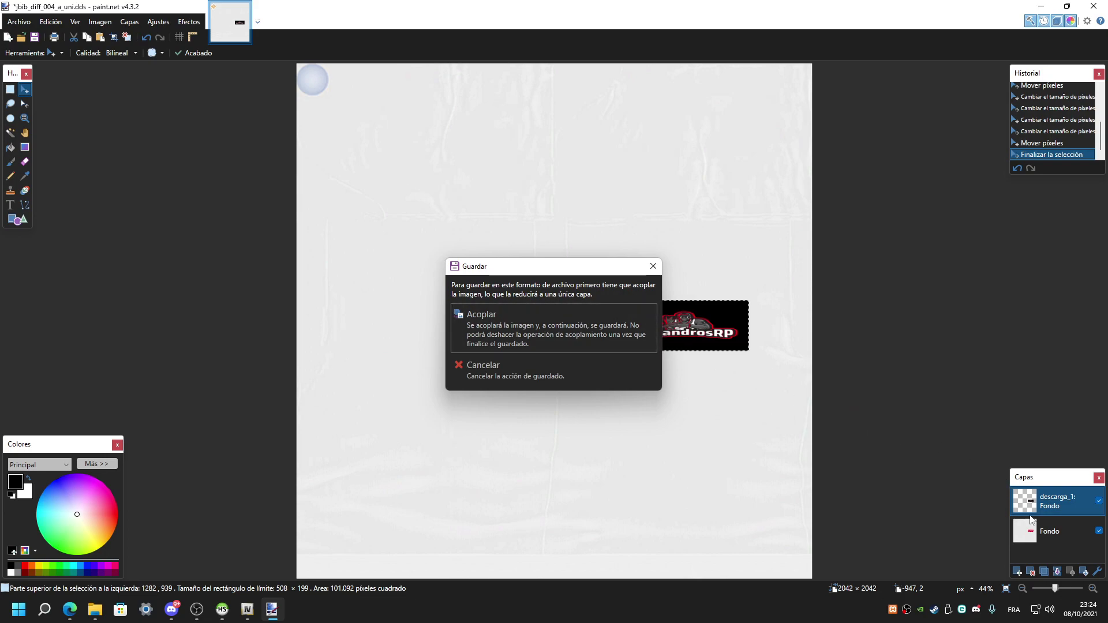
click(520, 330)
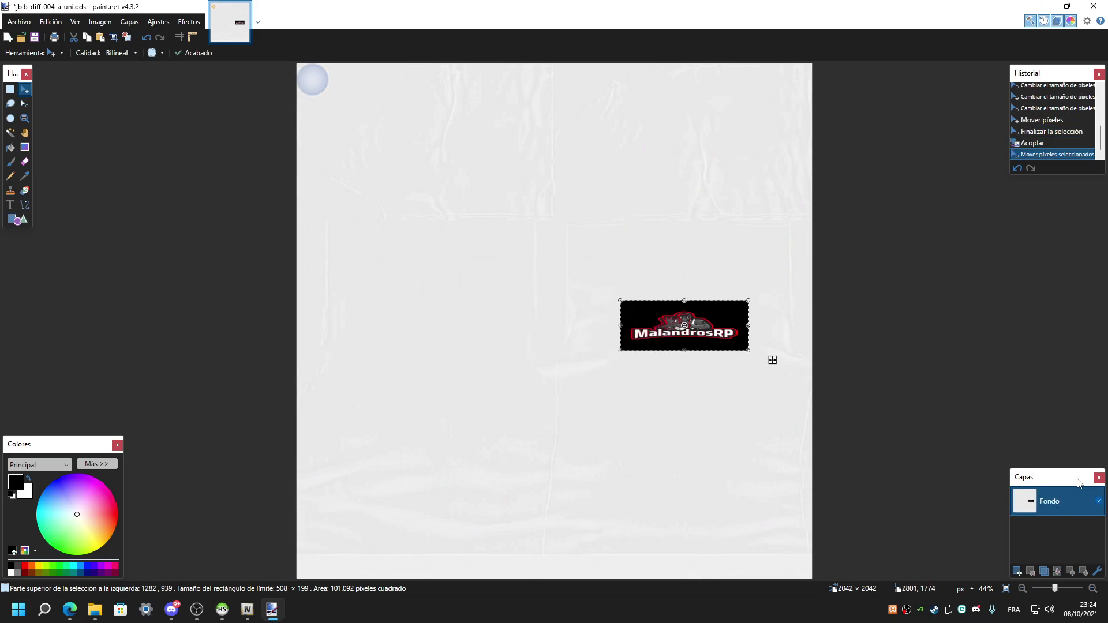
click(1093, 5)
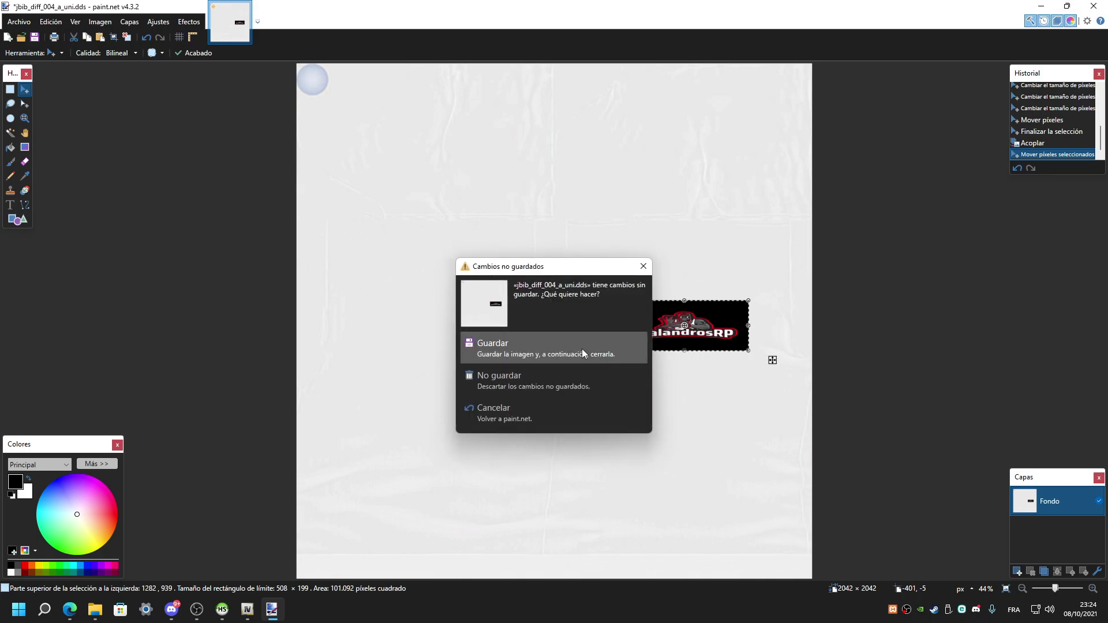
click(563, 355)
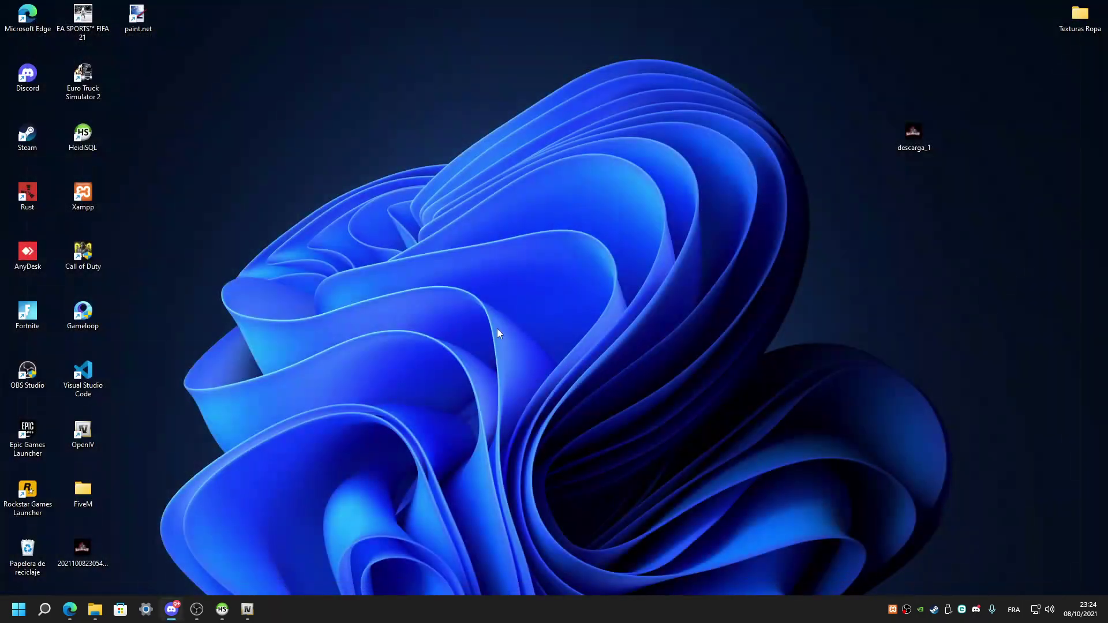
Refresh the desktop and move the descarga_1 image directly below the Texturas Ropa folder.
right_click(597, 140)
click(631, 186)
drag(929, 131, 1096, 74)
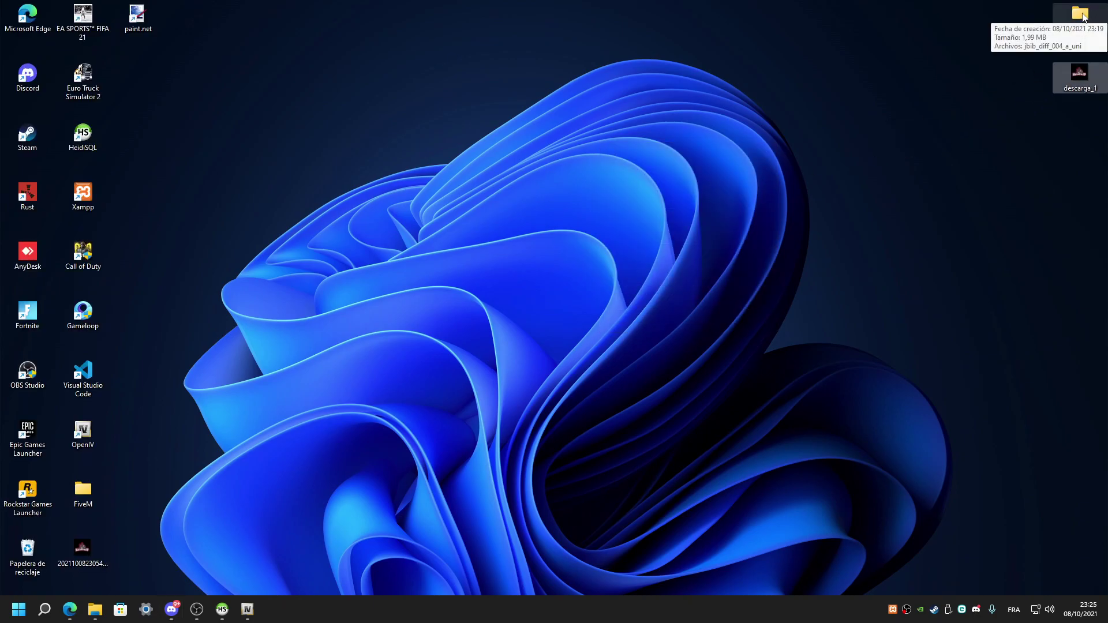
Restore the OpenIV texture editor, open the Texturas Ropa folder and arrange both windows so they are accessible together.
click(241, 611)
drag(288, 5, 311, 22)
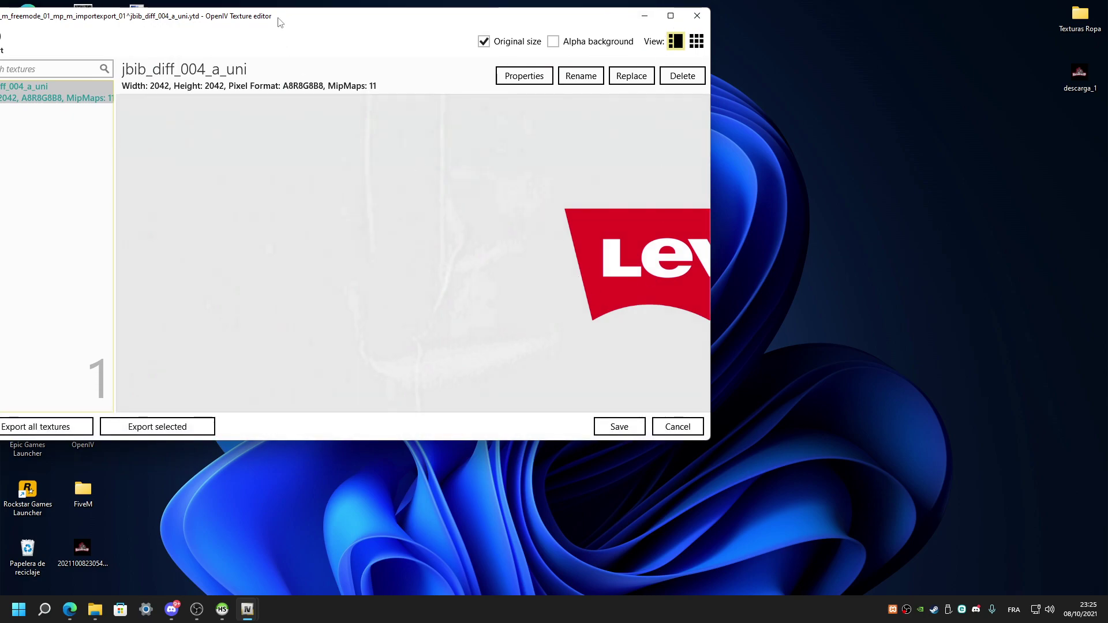
drag(280, 22, 339, 12)
double_click(1080, 14)
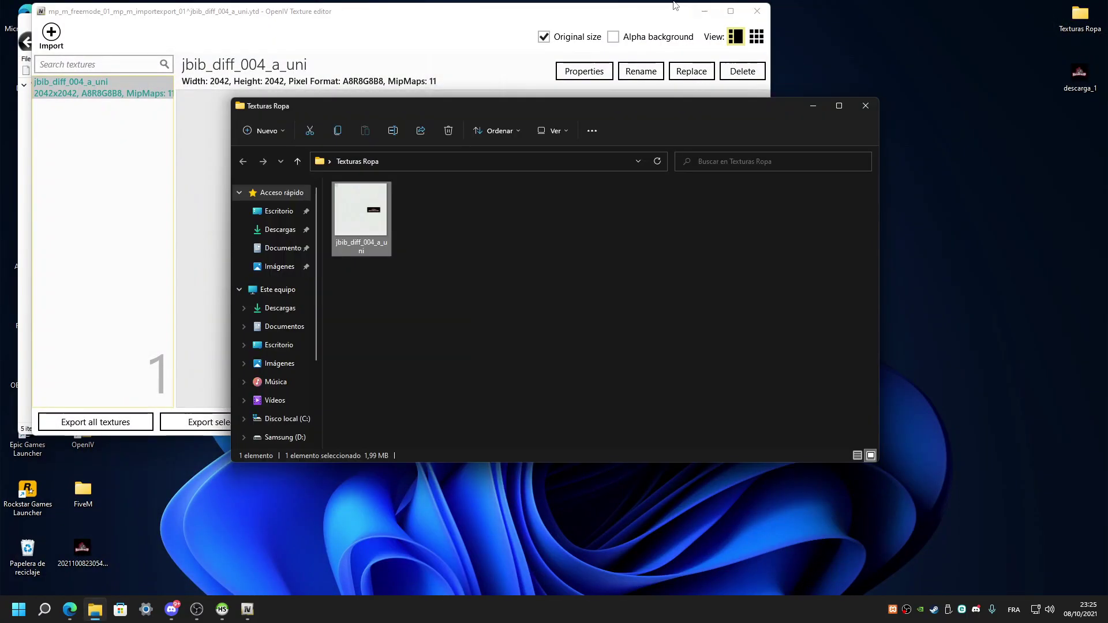
drag(514, 96, 744, 174)
Try to import the edited jbib_diff_004_a_uni.dds from the Texturas Ropa folder into the open texture dictionary.
drag(571, 277, 366, 377)
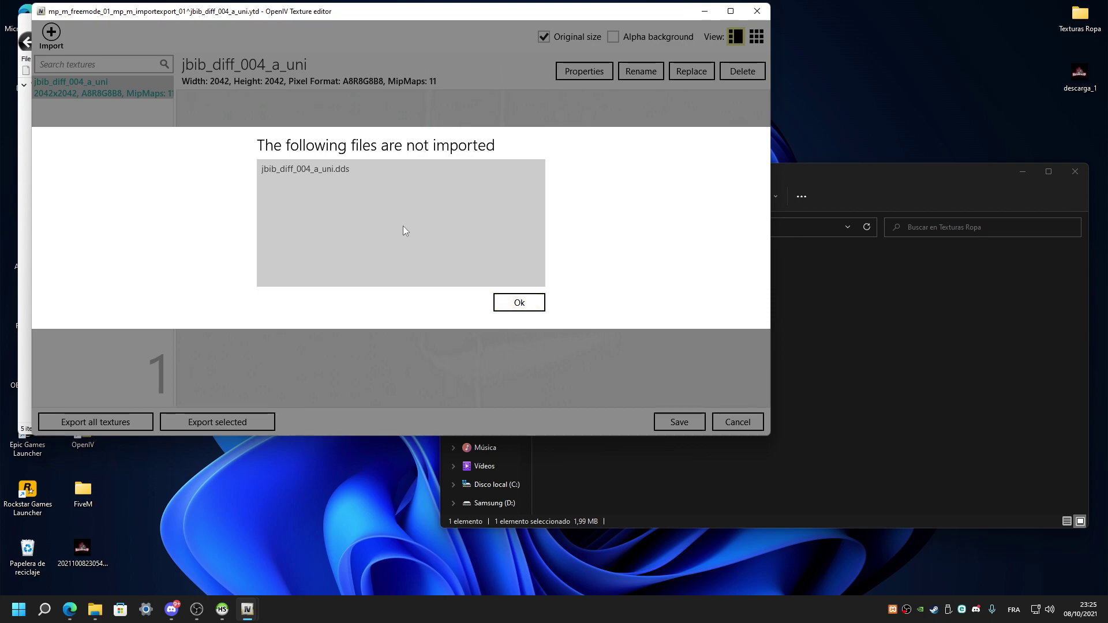
click(512, 303)
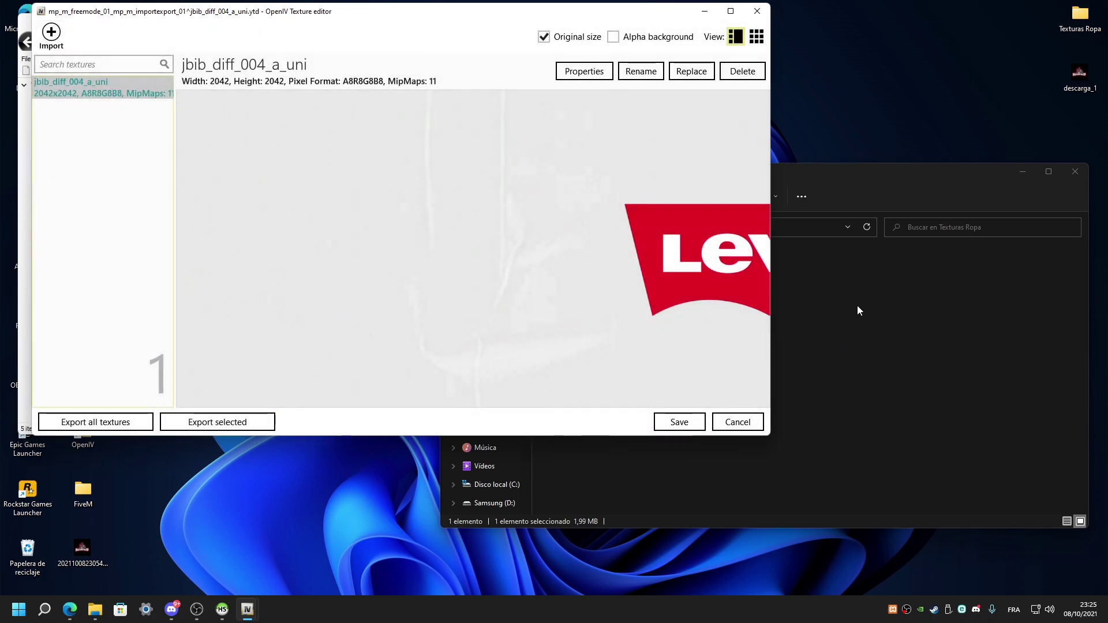
click(806, 279)
drag(546, 256, 373, 269)
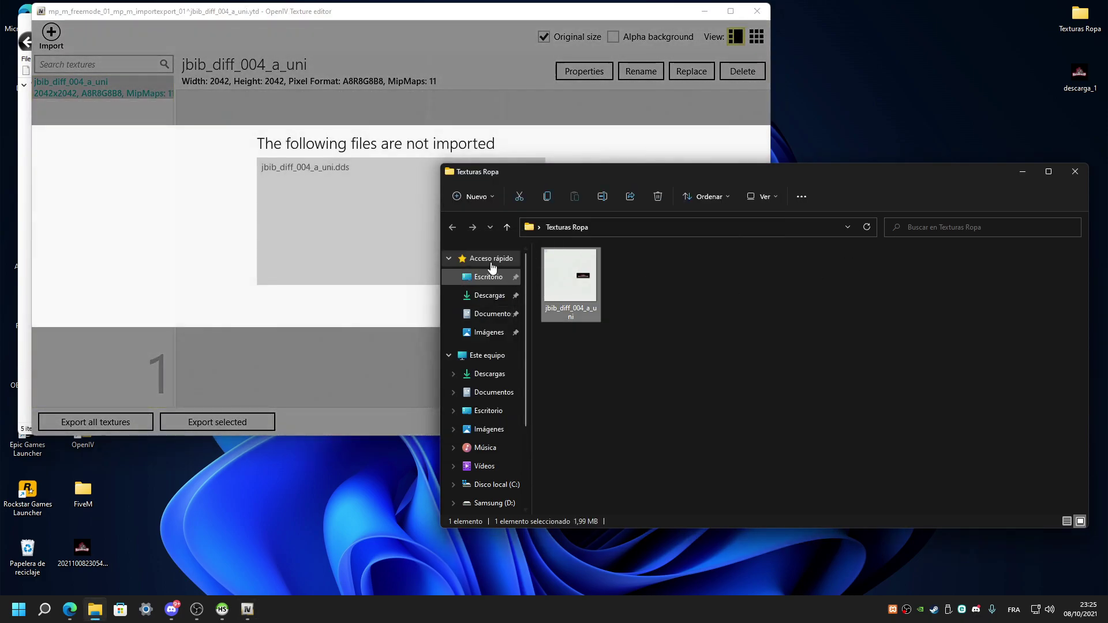
click(519, 305)
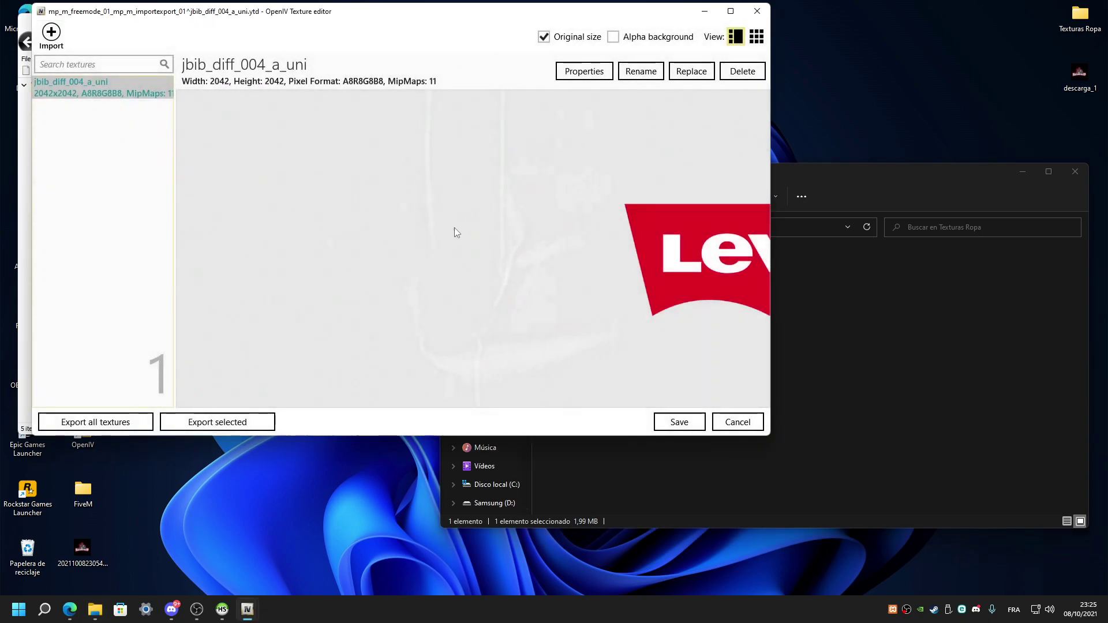
Close the texture editor and copy the jbib_diff_004_a_uni dictionary's full name without its .ytd extension.
click(756, 11)
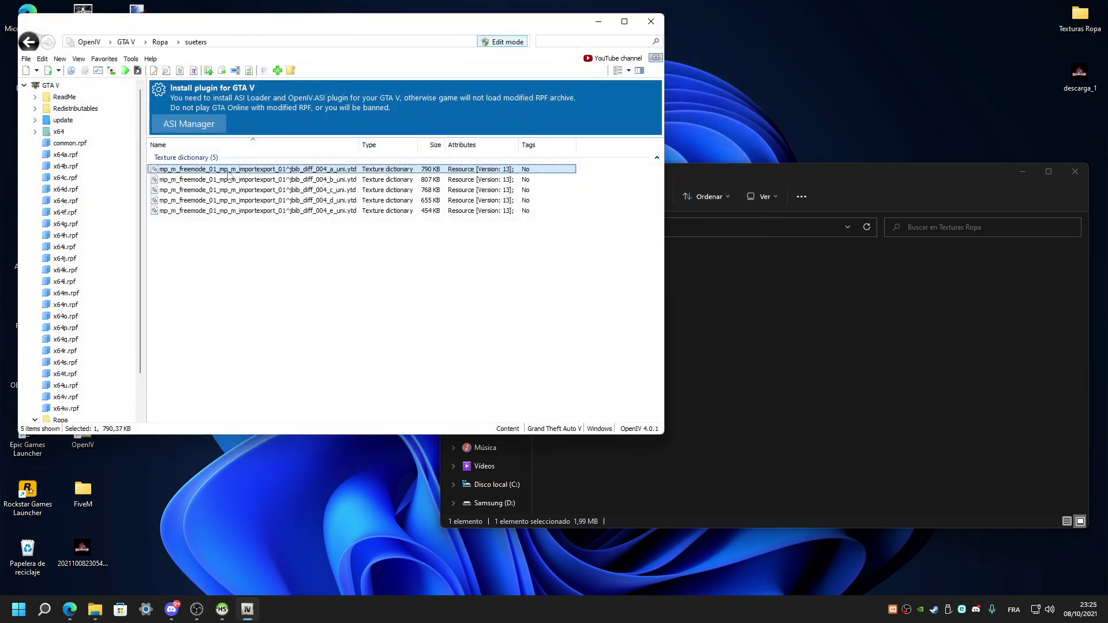
right_click(300, 169)
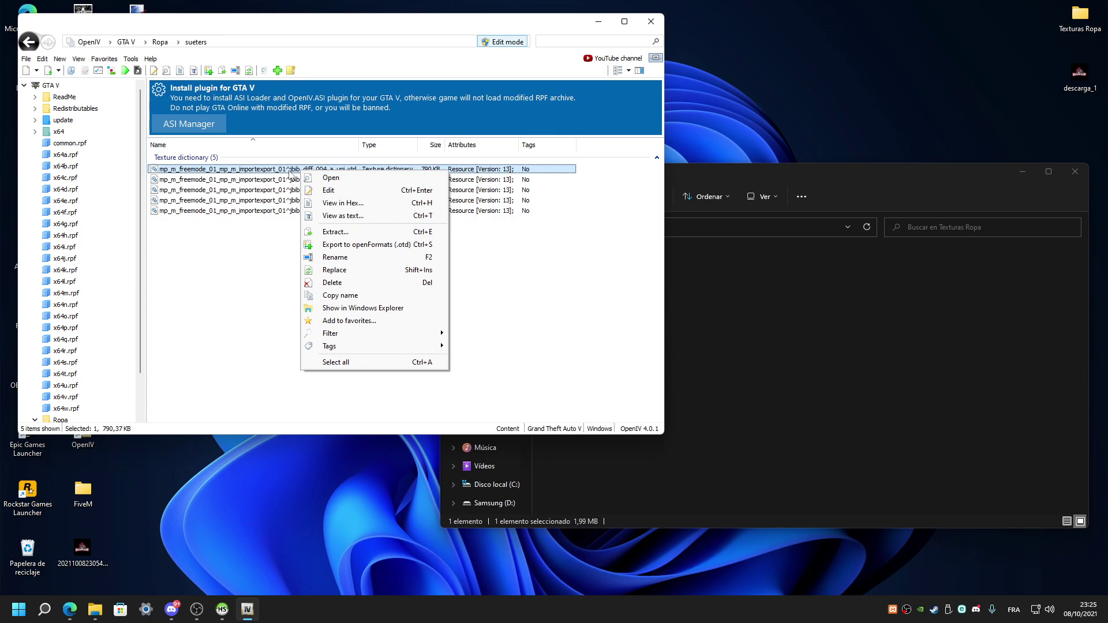
click(336, 263)
click(361, 169)
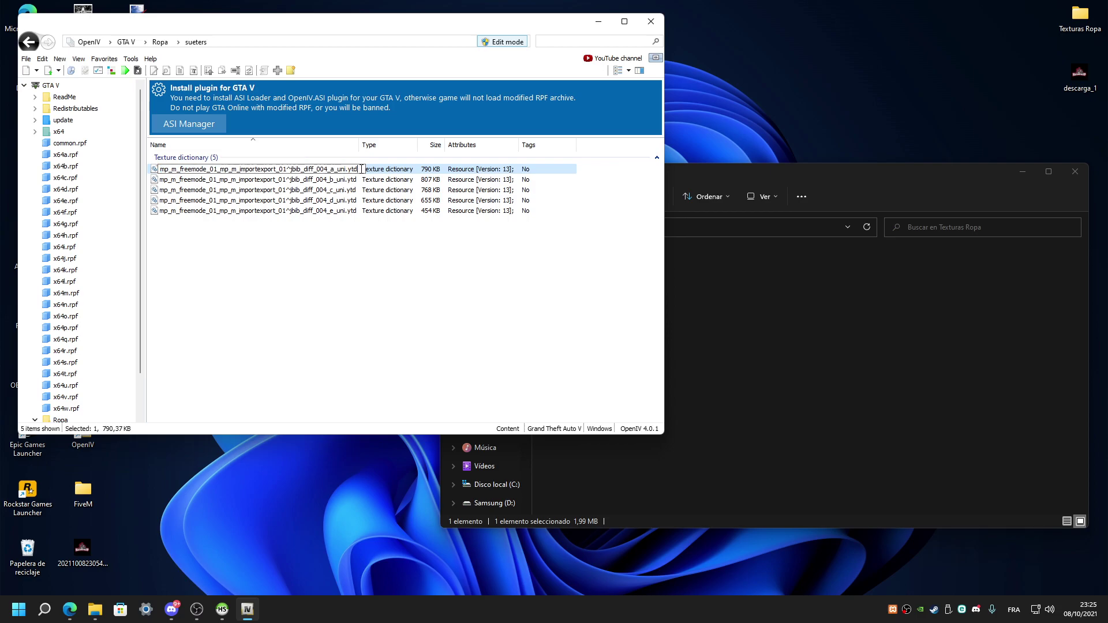
drag(346, 169, 144, 170)
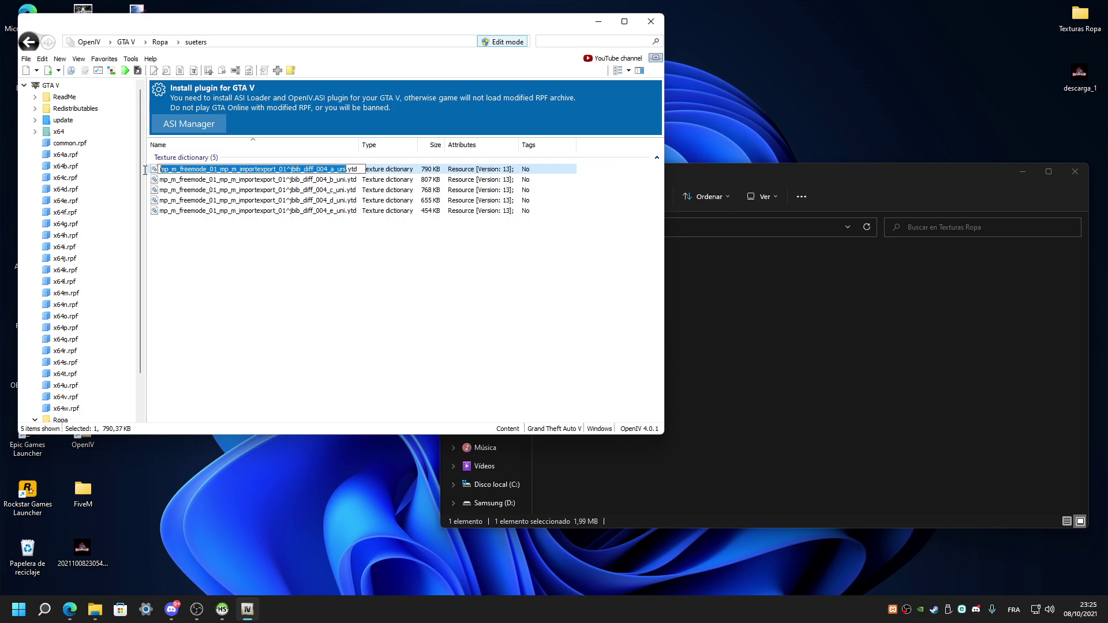
click(347, 169)
drag(346, 170, 88, 175)
click(328, 257)
Delete all five texture dictionaries, jbib_diff_004_a_uni through jbib_diff_004_e_uni, from the sueters folder.
click(460, 170)
key(Delete)
drag(375, 224, 295, 171)
key(Delete)
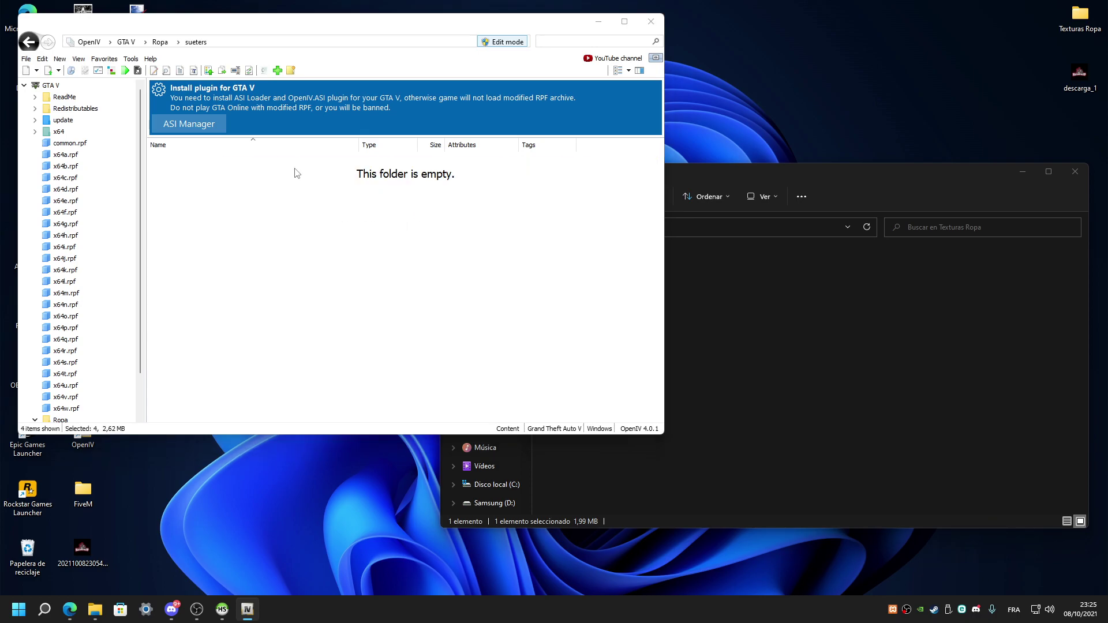
Create a texture dictionary named mp_m_freemode_01_mp_m_importexport_01^jbib_diff_004_a_uni in the sueters folder and open it in the texture editor.
right_click(225, 195)
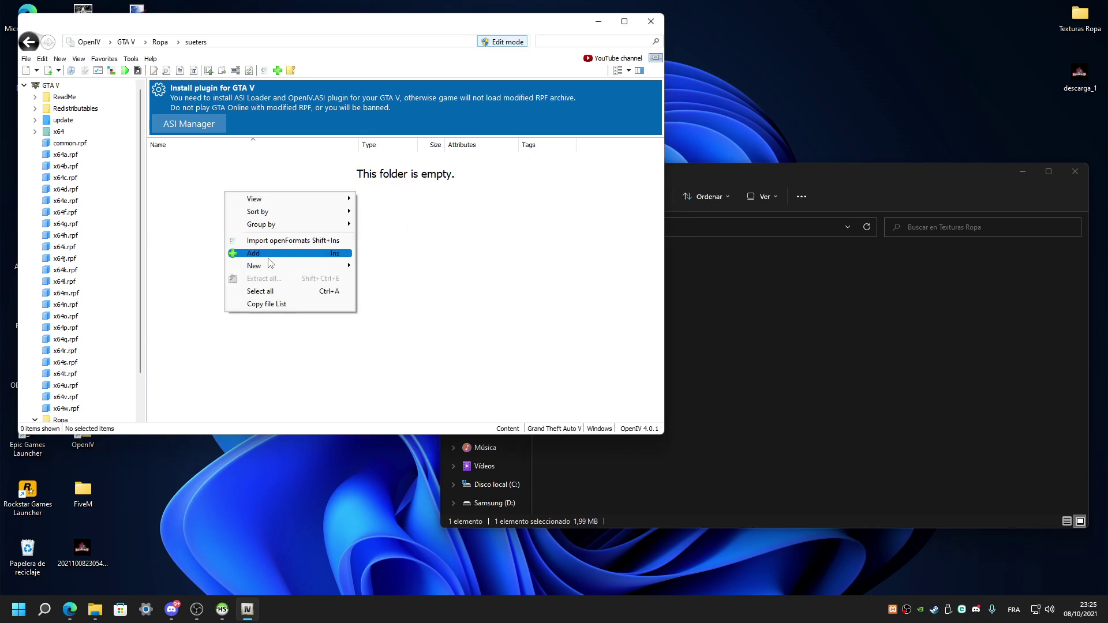
mouse_move(312, 268)
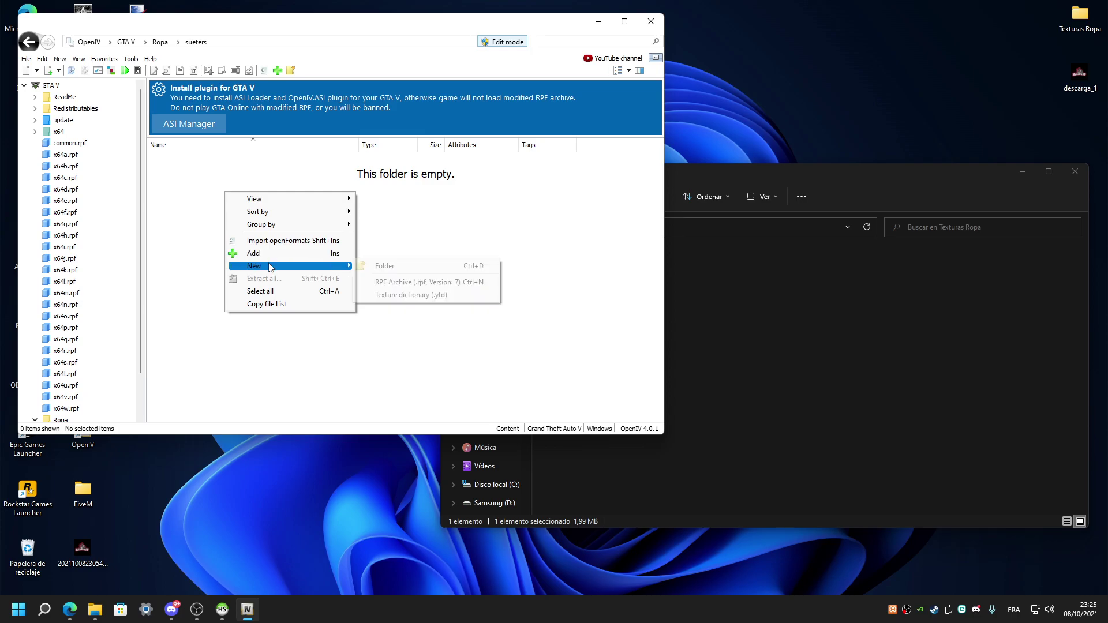
click(402, 295)
text(mp_m_importexport_01^jbib_diff_004_a_uni)
click(575, 314)
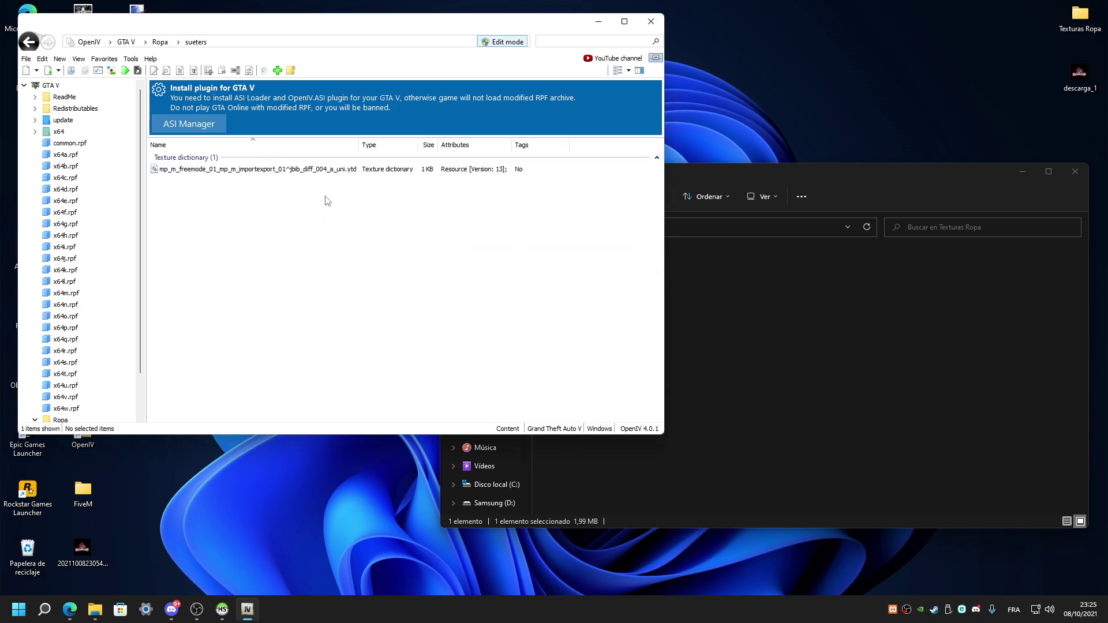
double_click(265, 171)
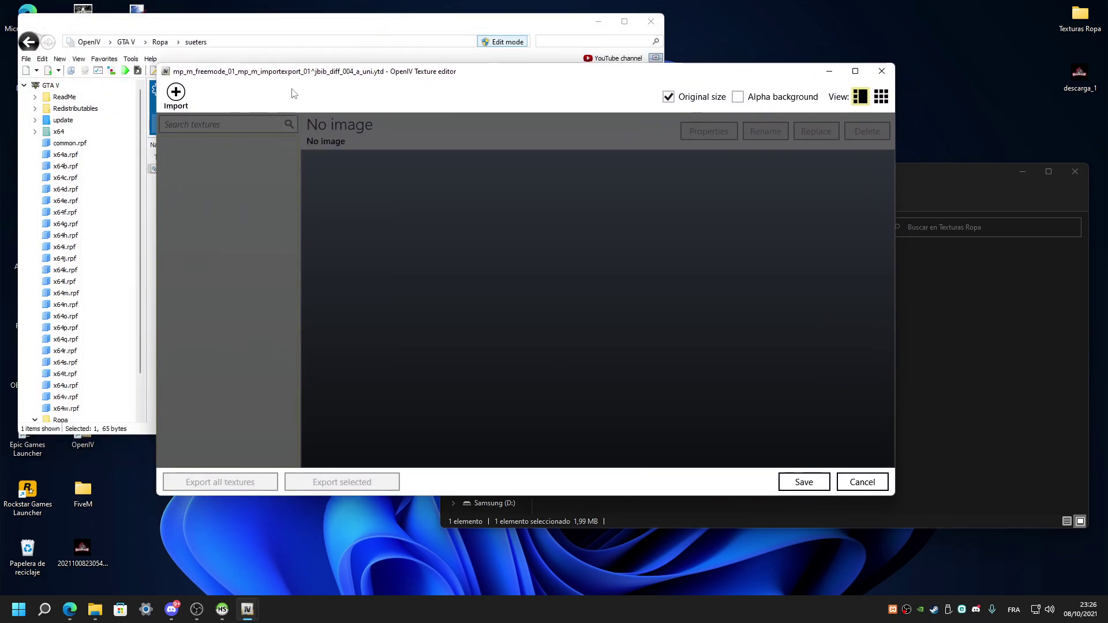
drag(303, 81, 250, 61)
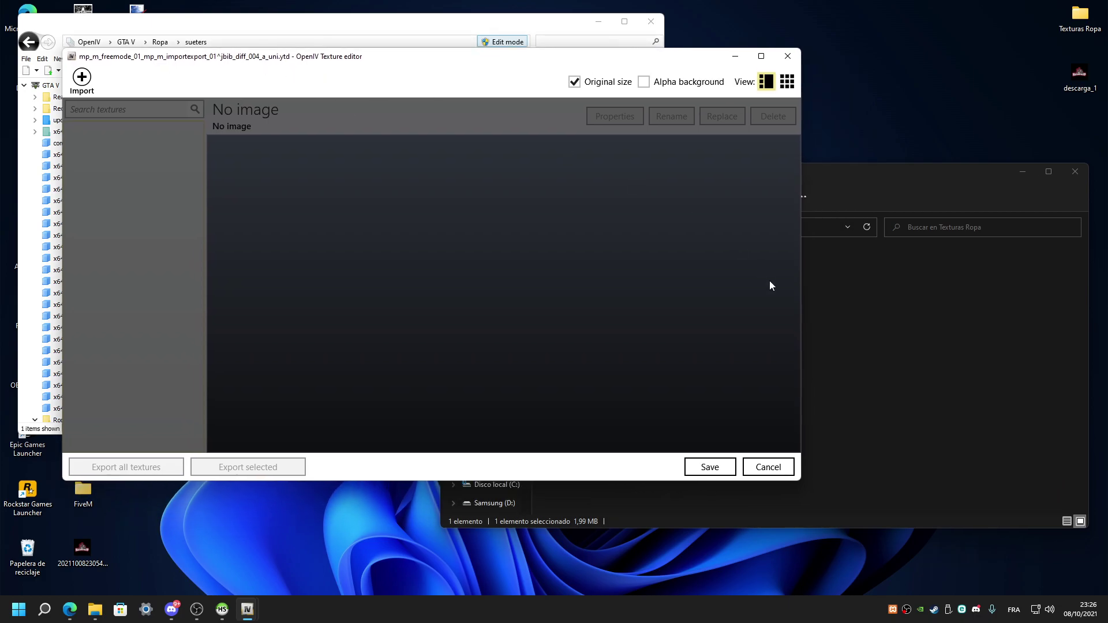
Try to import jbib_diff_004_a_uni.dds from Texturas Ropa into the texture dictionary and close the texture editor.
click(819, 284)
click(571, 277)
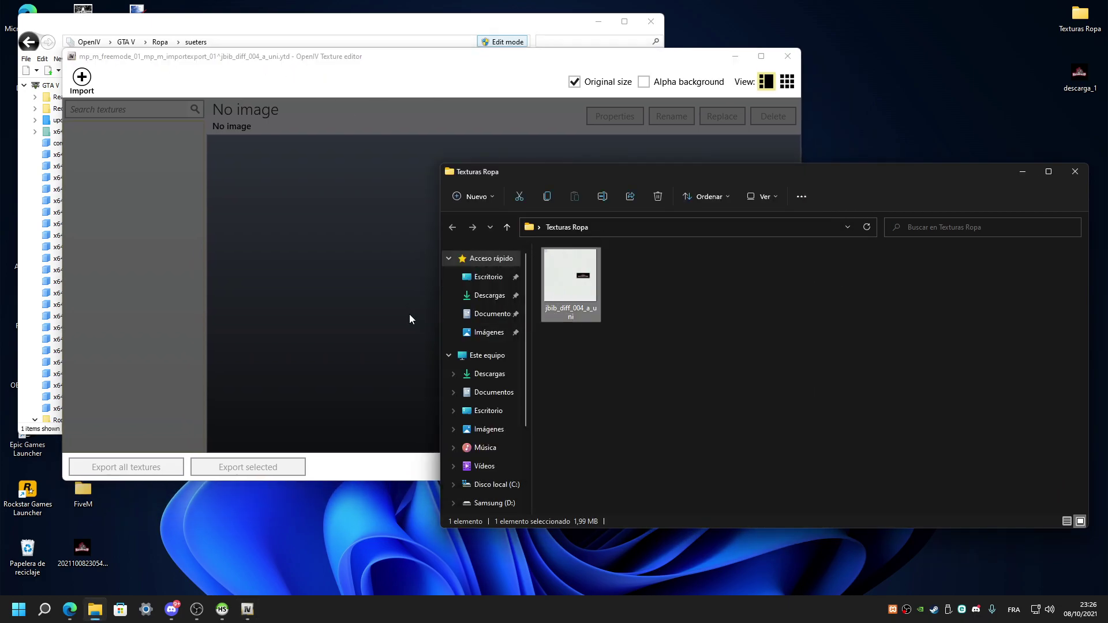
drag(410, 316, 410, 316)
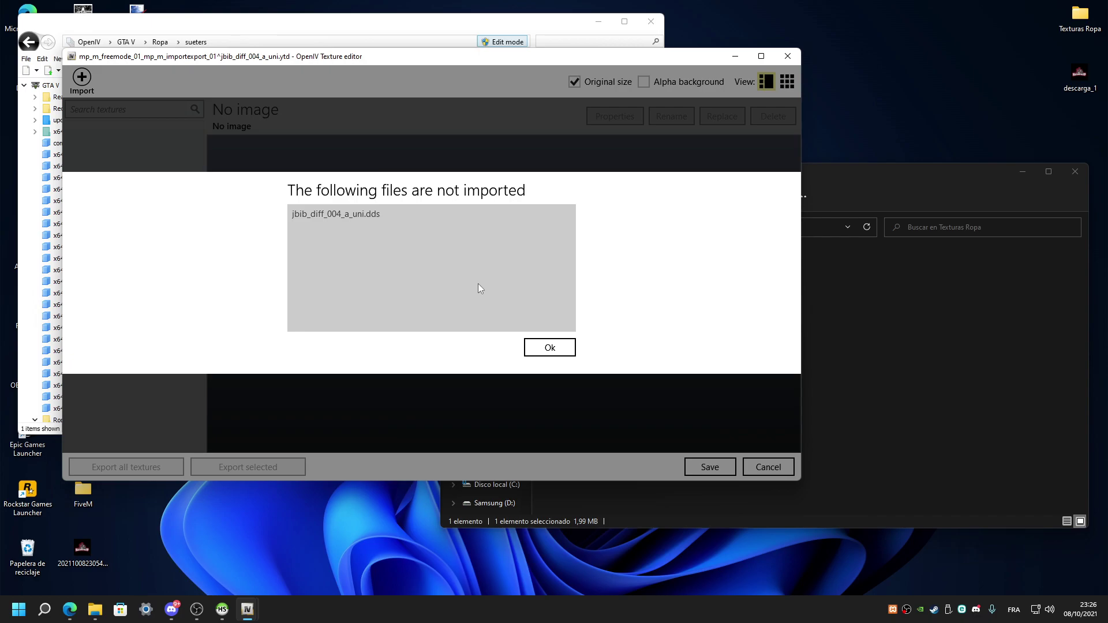
click(532, 348)
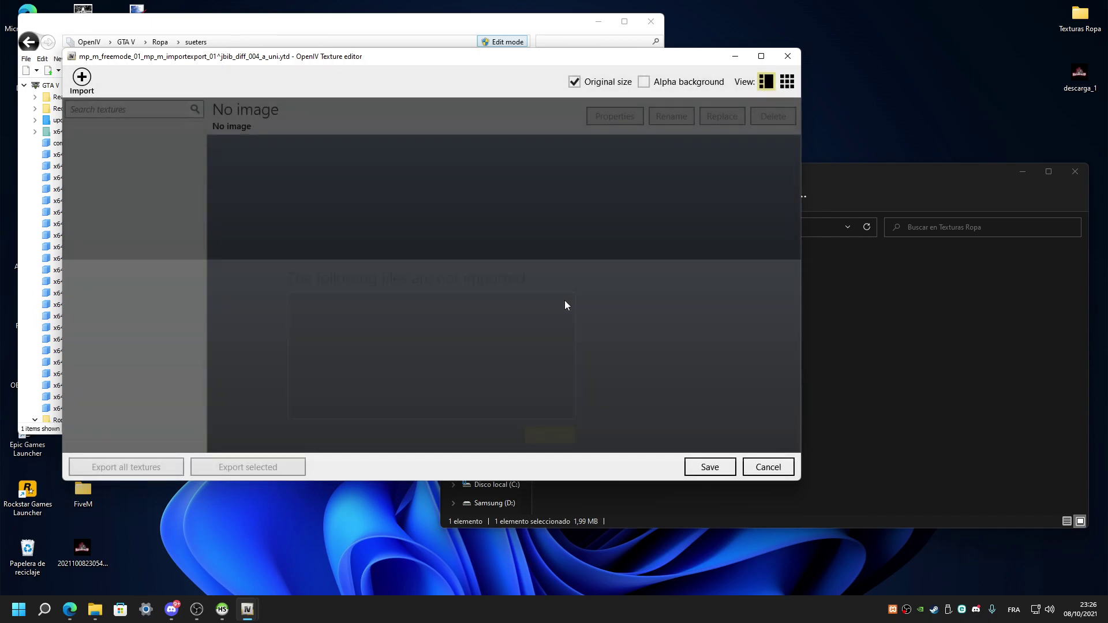
click(790, 59)
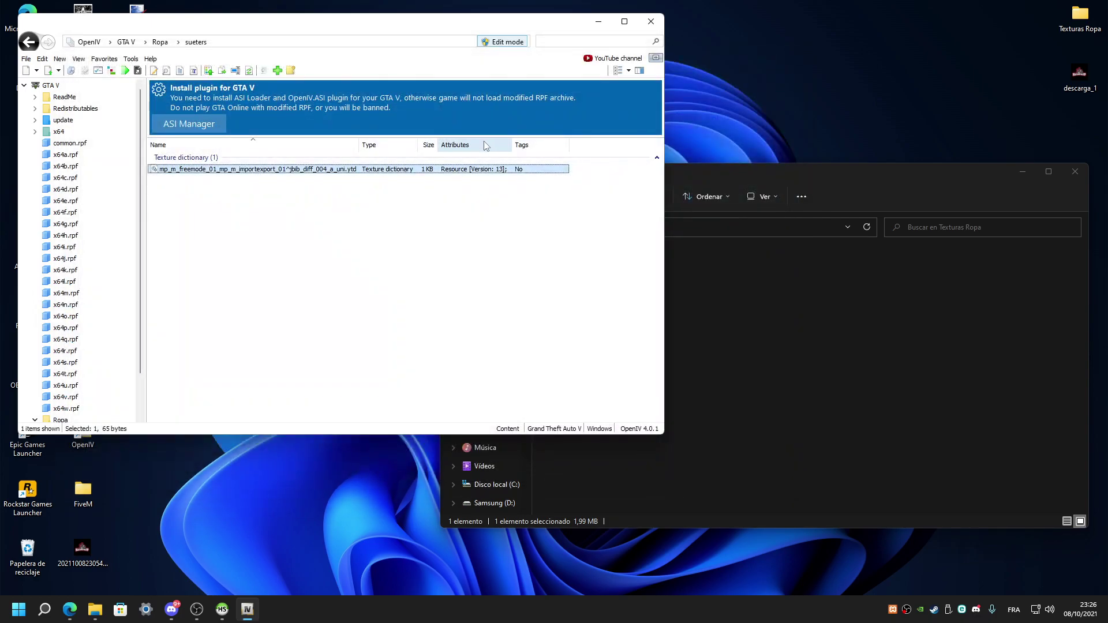
Check the file type in the properties of the jbib_diff_004_a_uni texture in Texturas Ropa.
click(796, 272)
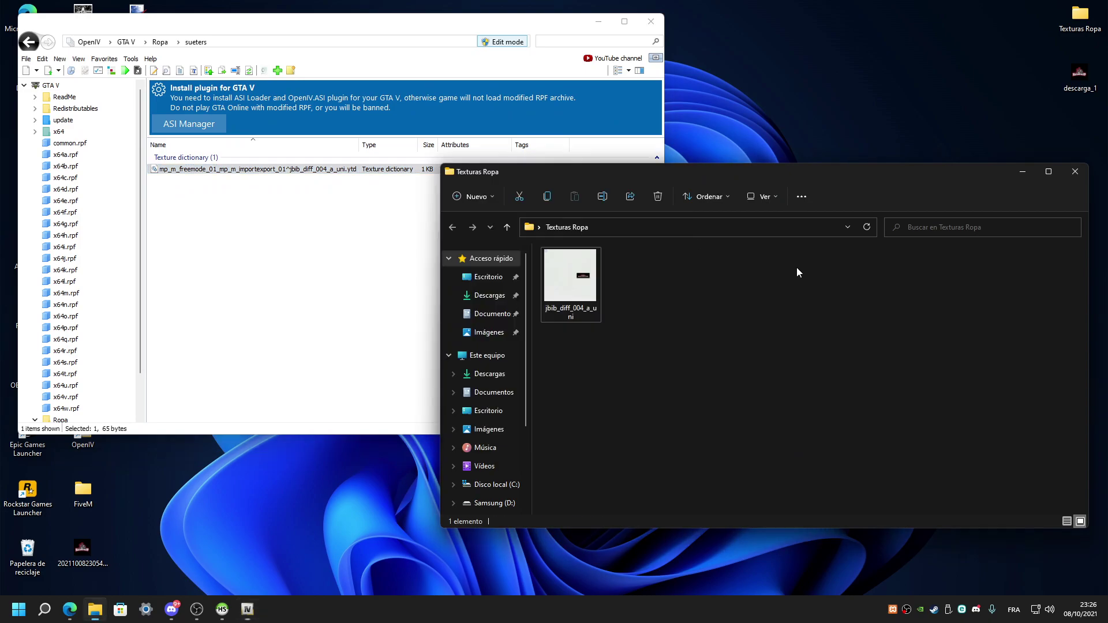
right_click(582, 289)
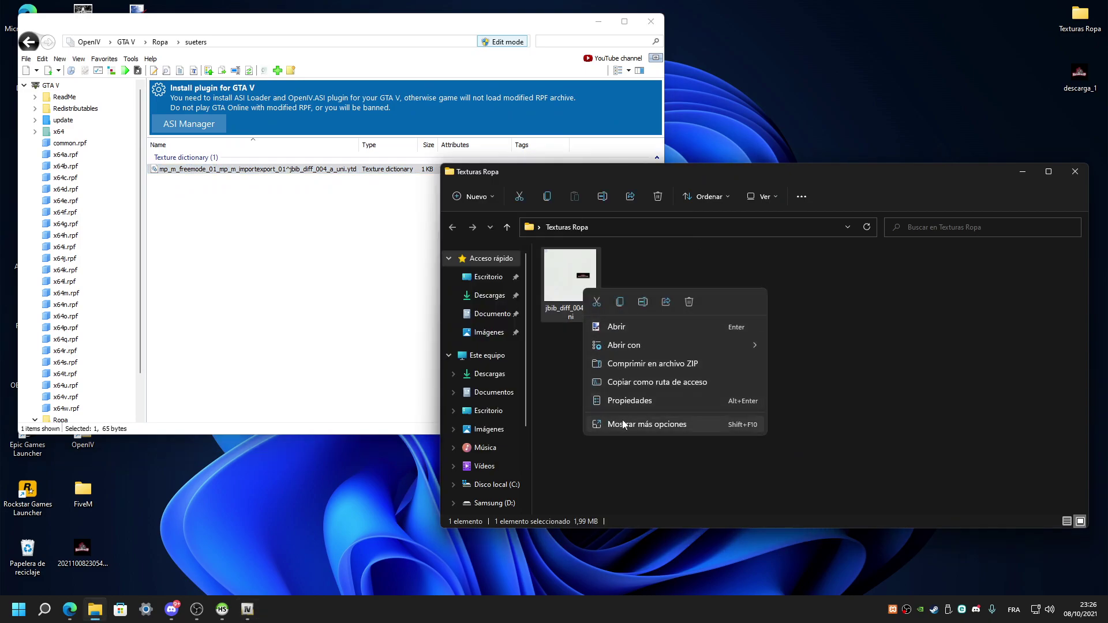
click(628, 402)
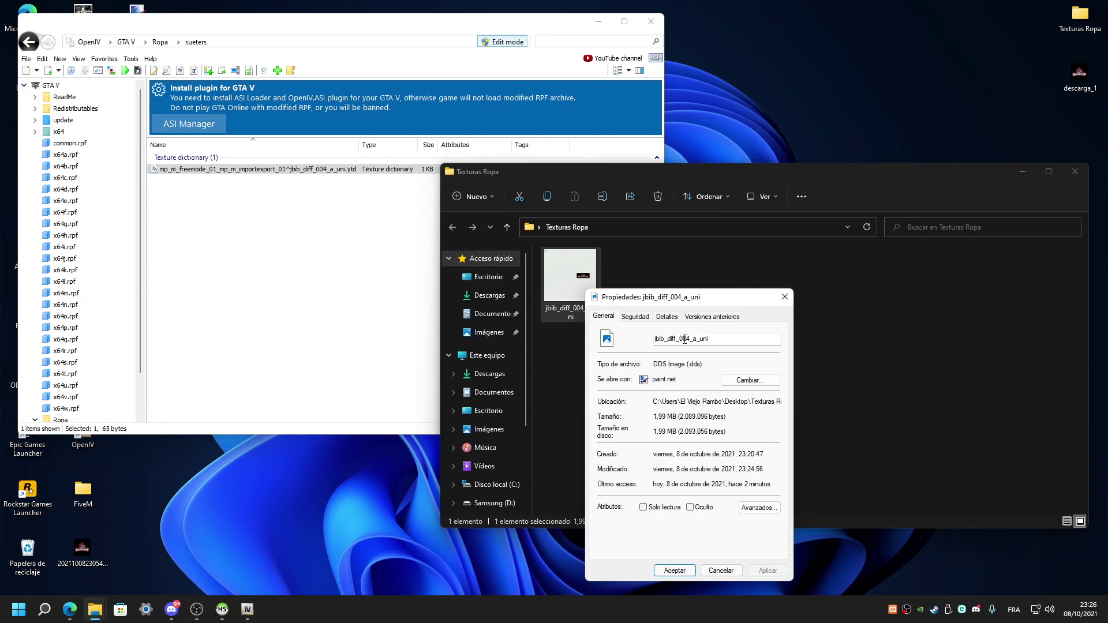
click(788, 299)
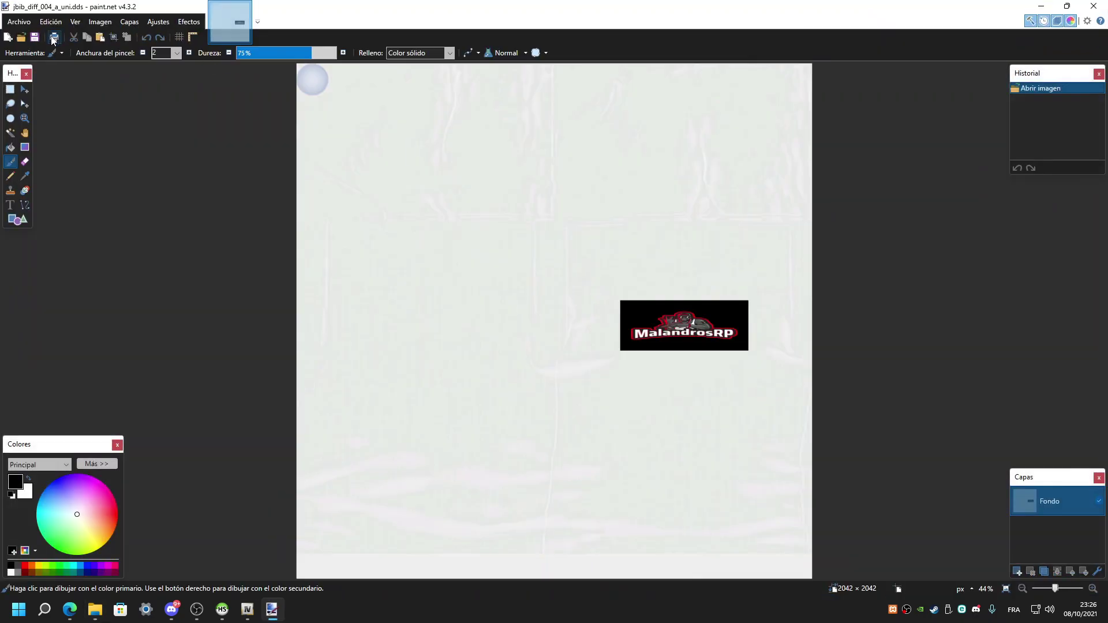
In paint.net, save the texture as a PNG named jbib_diff_004_a_uni in Texturas Ropa with autodetected bit depth, and close the program.
click(21, 23)
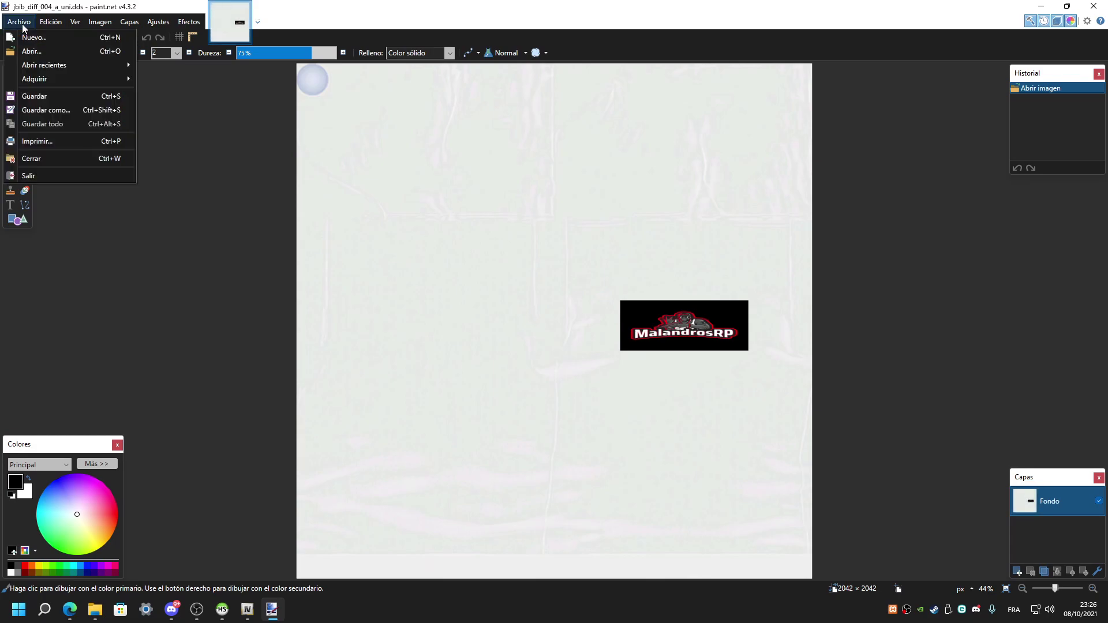
click(47, 109)
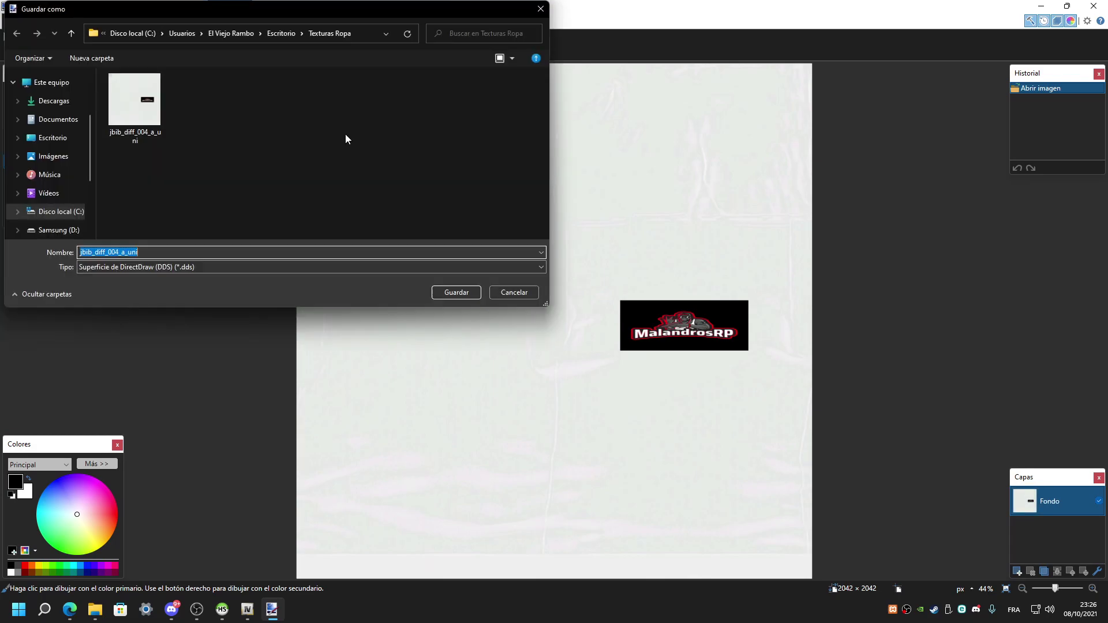
click(168, 269)
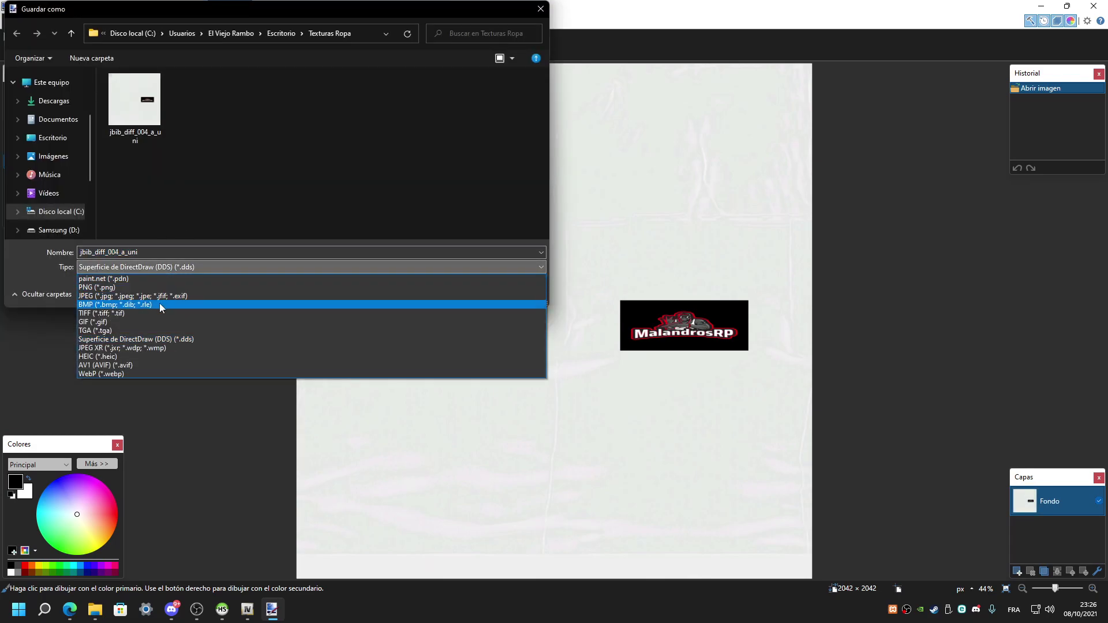
click(126, 287)
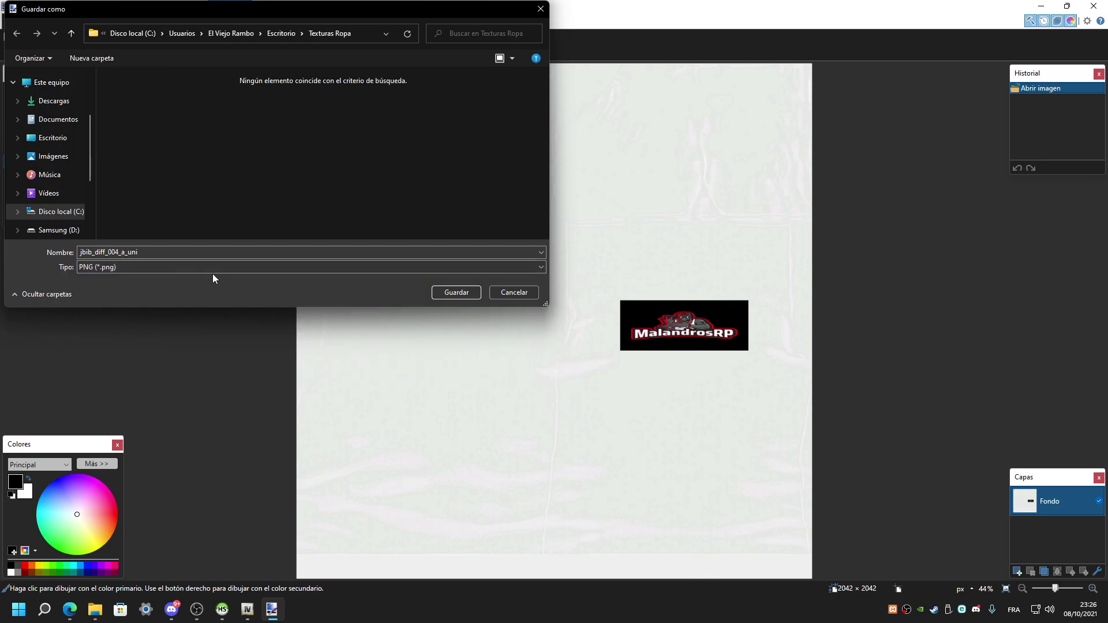
click(457, 292)
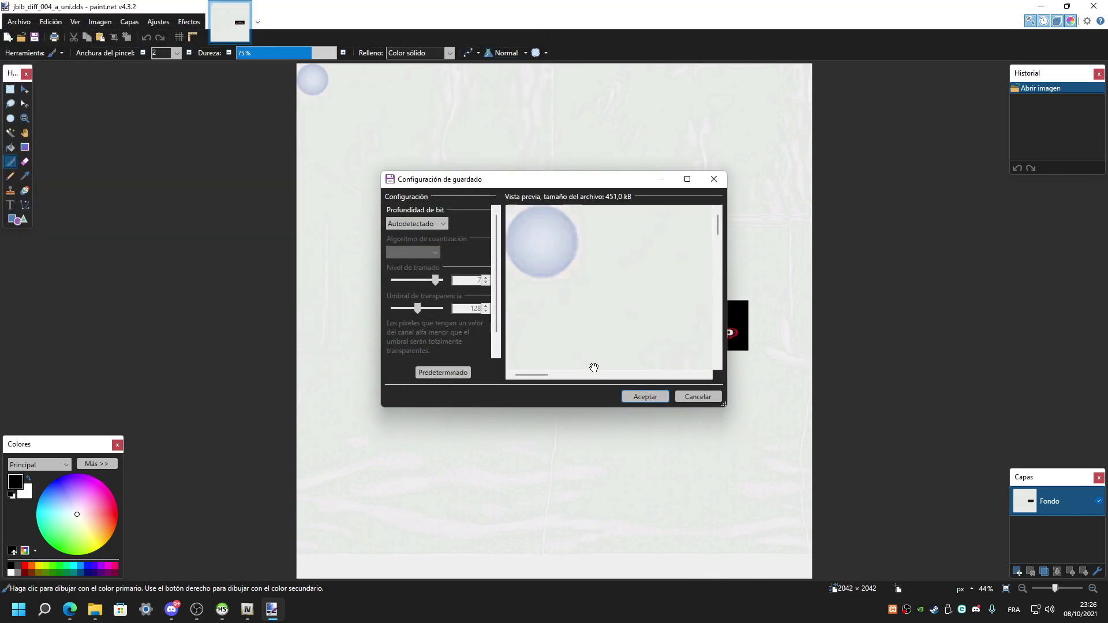
click(629, 395)
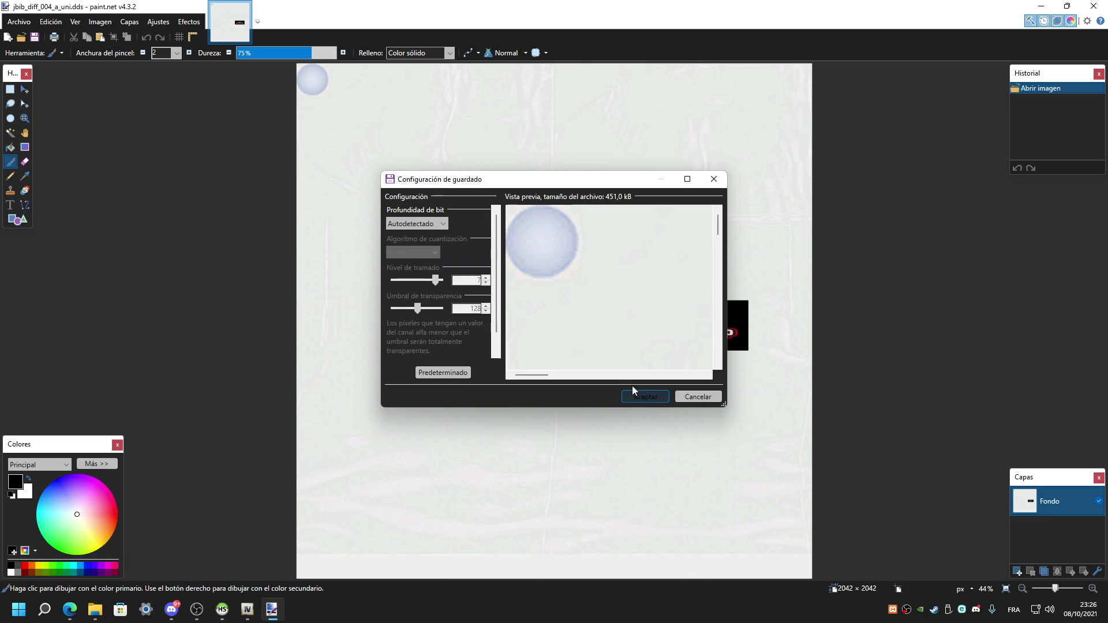
click(648, 396)
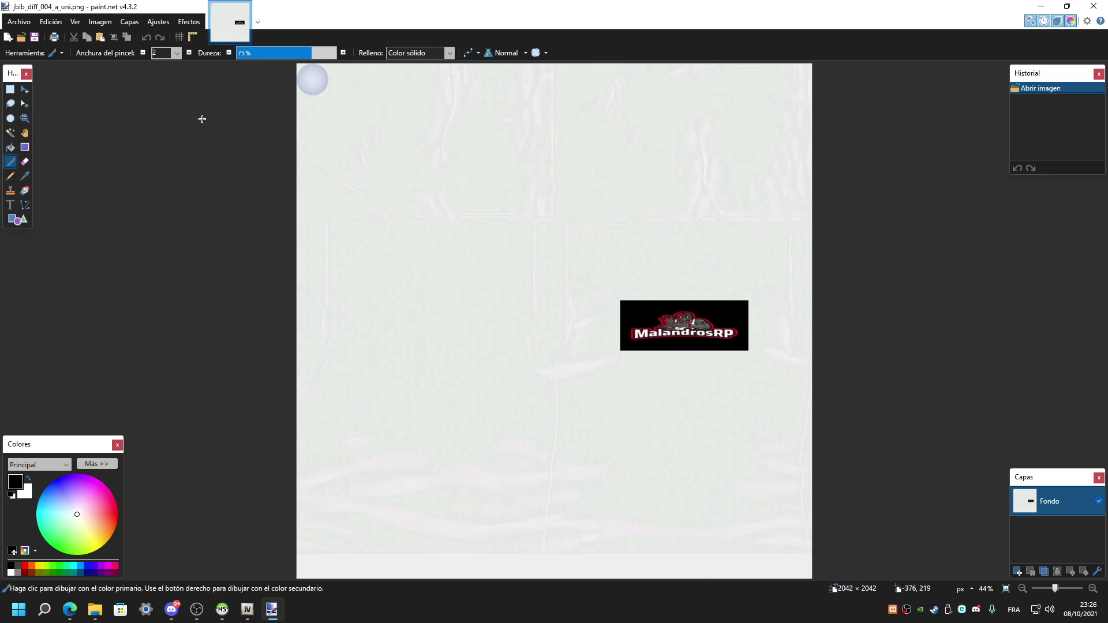
click(1093, 6)
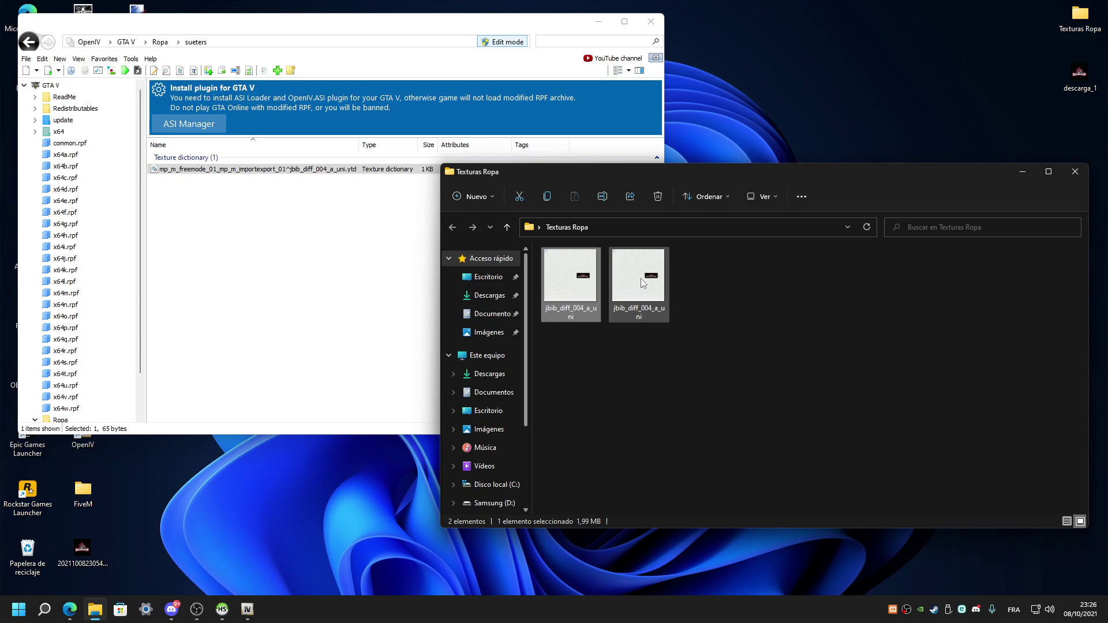
Delete the DDS texture from Texturas Ropa and check the file properties of the PNG copy.
right_click(589, 296)
click(622, 460)
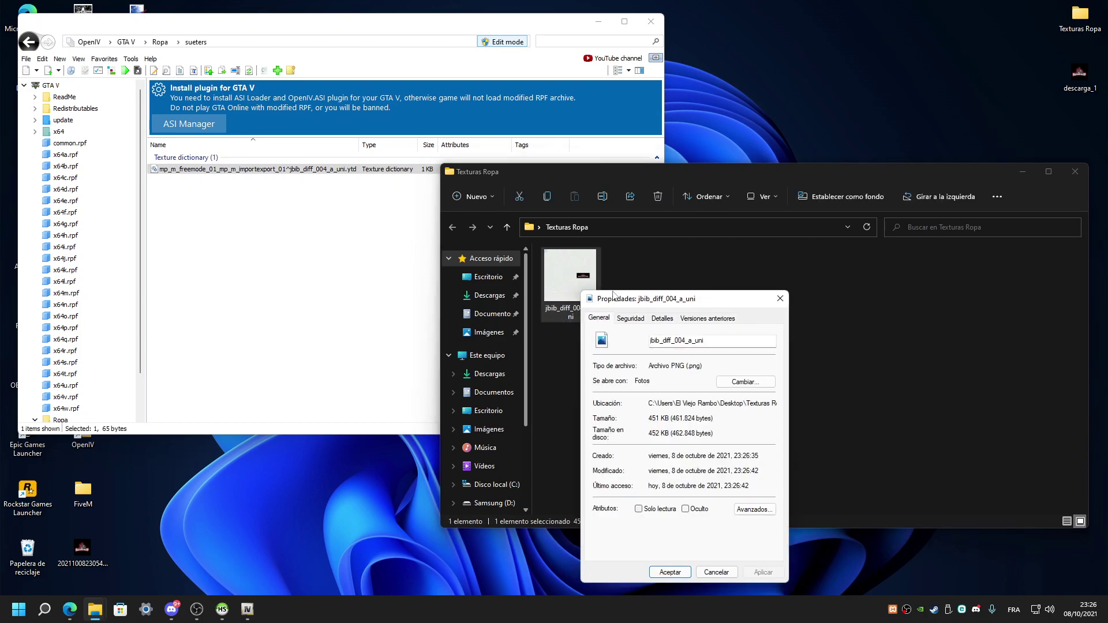
click(781, 292)
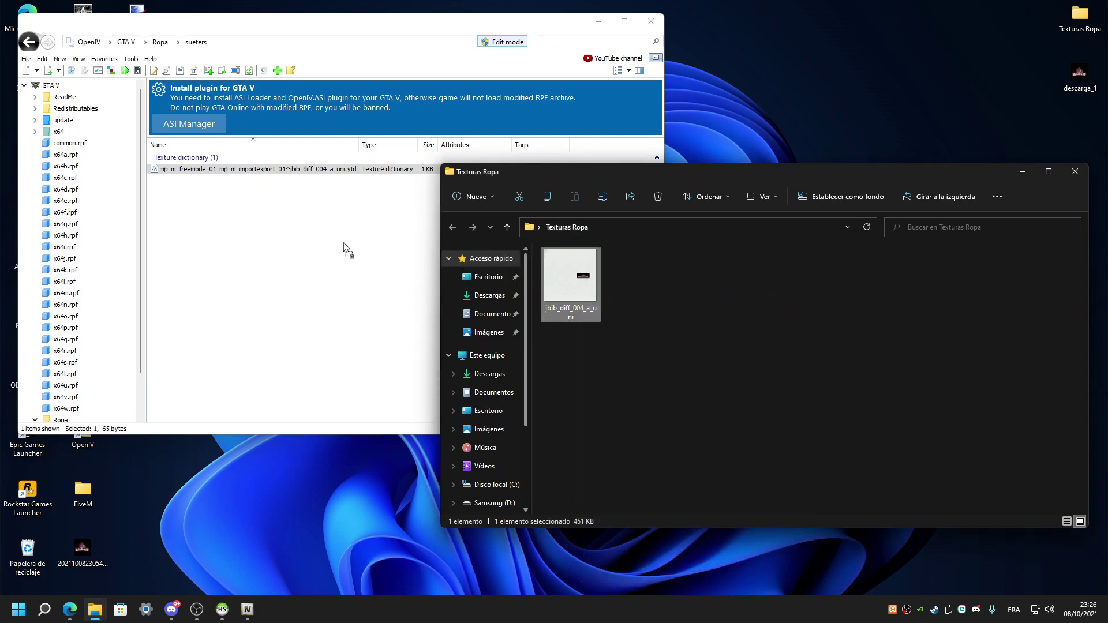
Open the texture dictionary in OpenIV and import the PNG texture with automatic MipMap levels and Automatically as the compression format.
click(366, 169)
double_click(366, 170)
click(749, 292)
drag(571, 277, 355, 254)
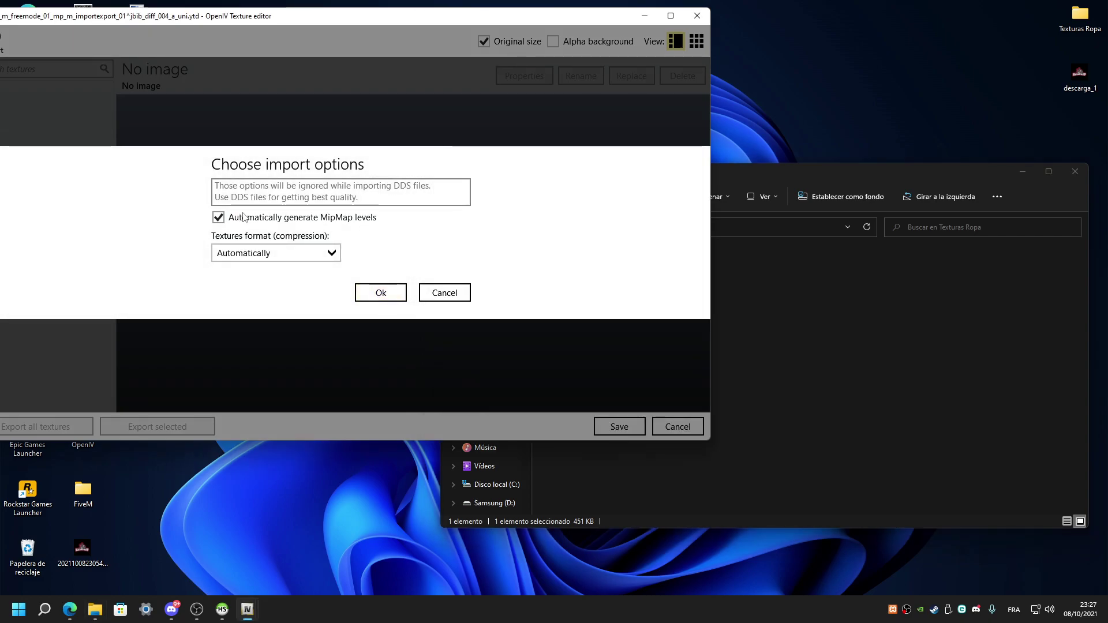
click(382, 292)
drag(250, 23, 357, 52)
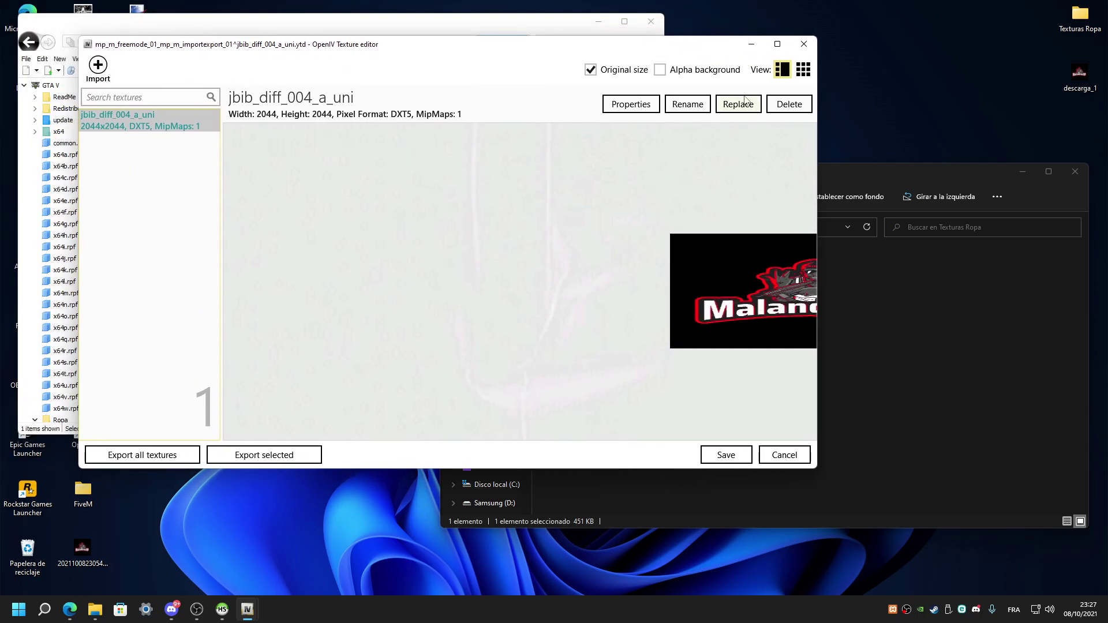
Examine the file formats offered for exporting all textures, and close the Texturas Ropa folder window.
mouse_move(777, 50)
click(179, 452)
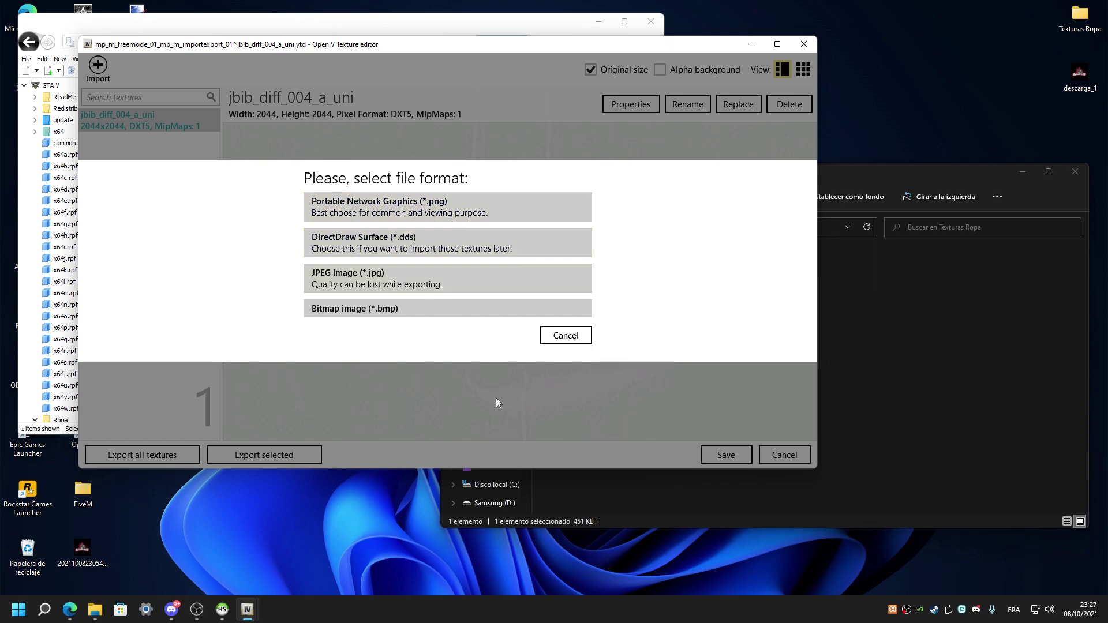
click(561, 336)
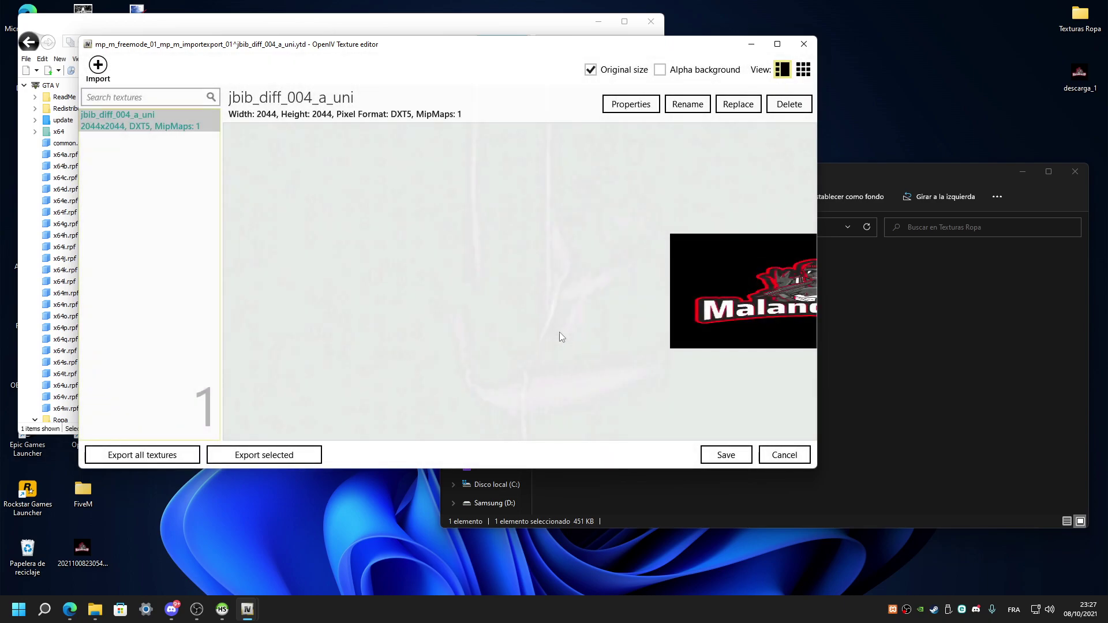
click(976, 387)
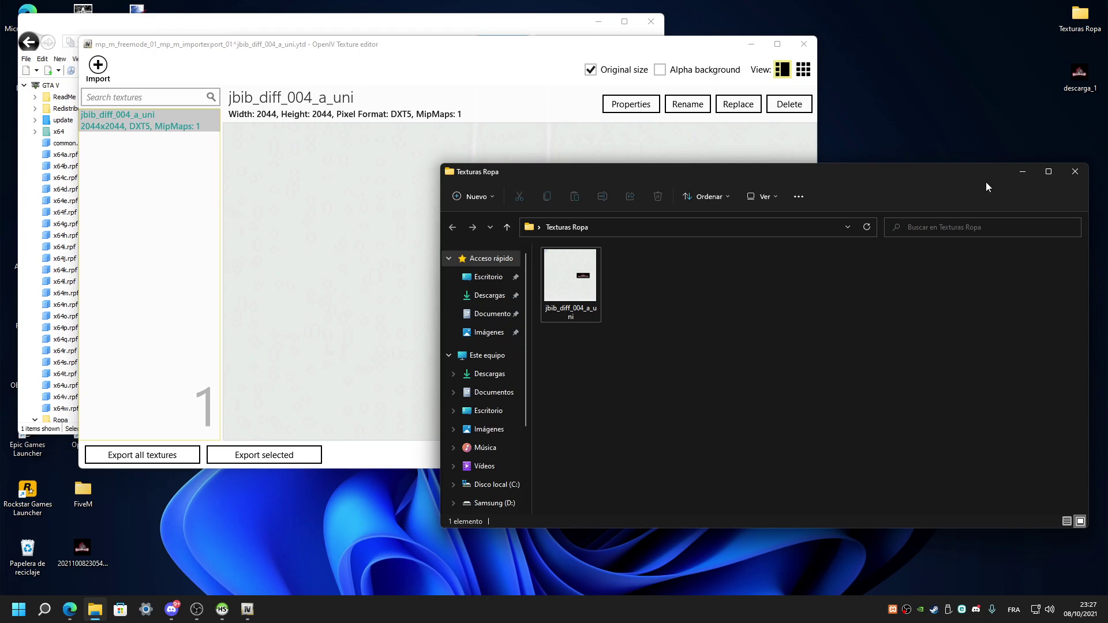
click(1047, 175)
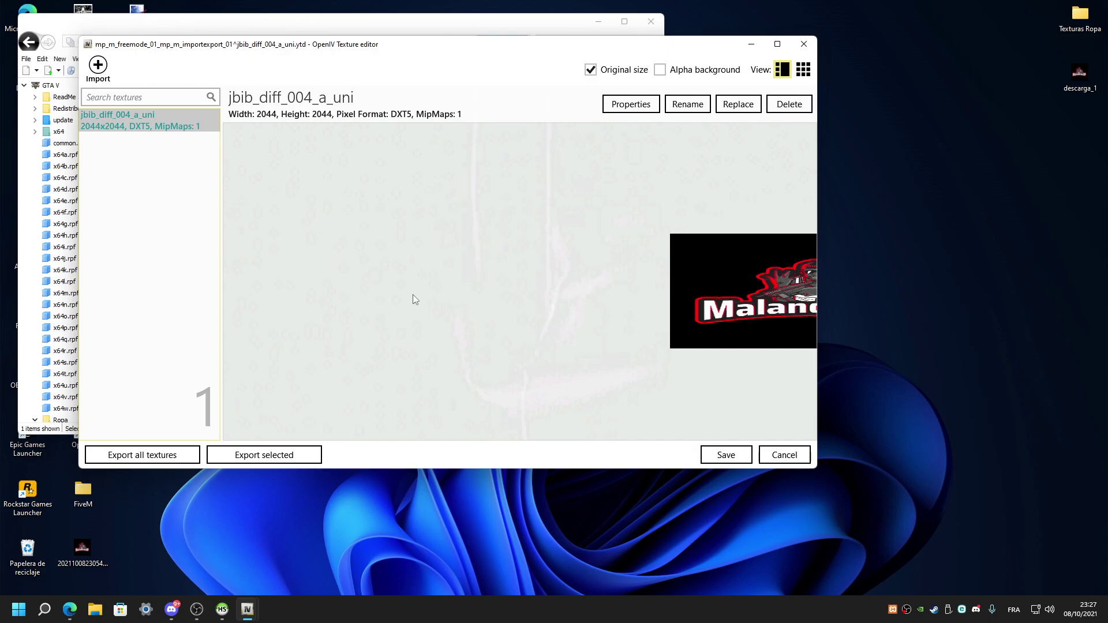
click(183, 458)
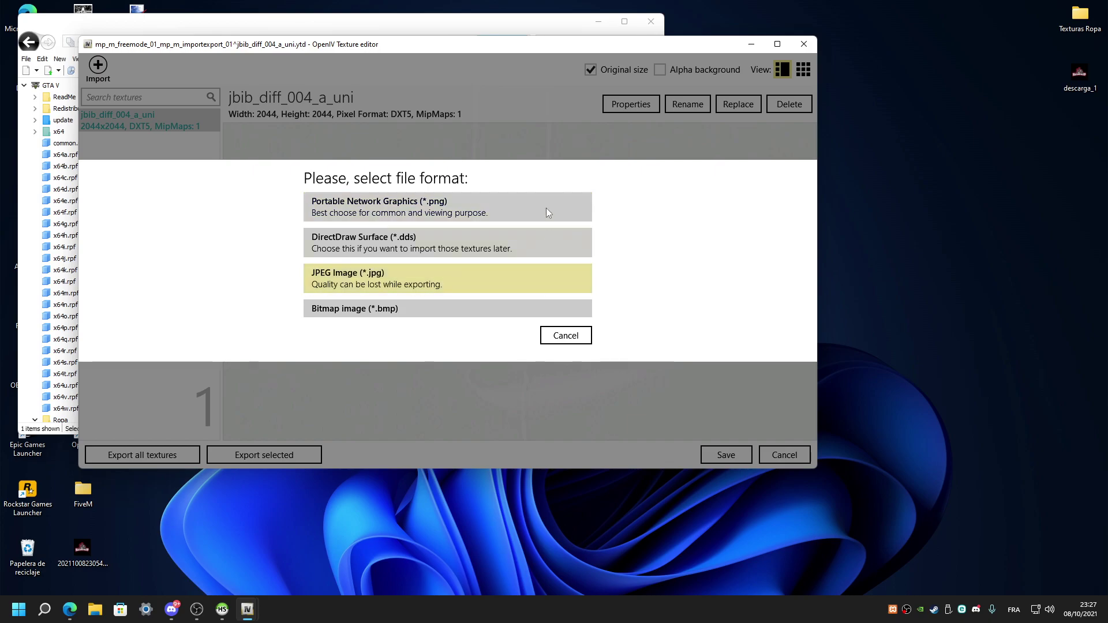
click(561, 339)
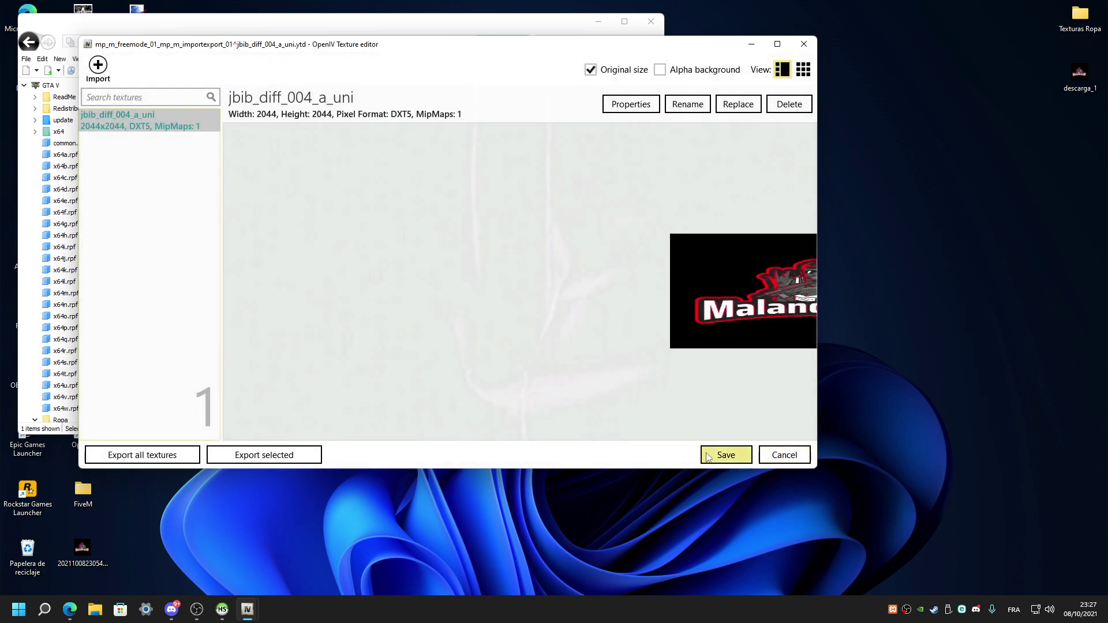
Save the texture dictionary with the imported texture and go back to the Ropa folder.
click(725, 455)
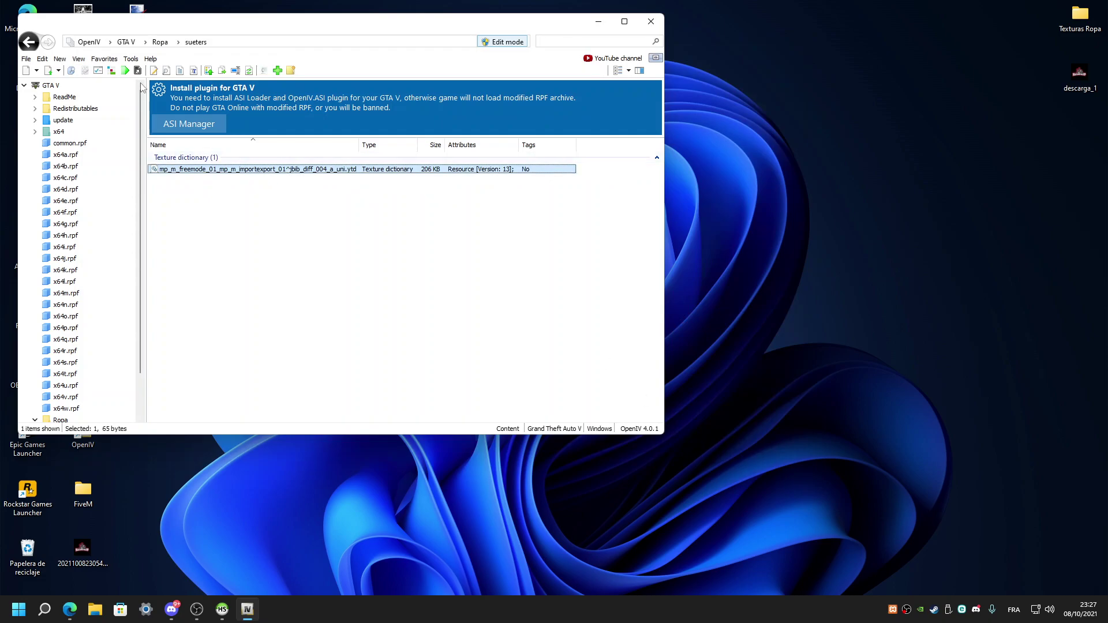
click(26, 59)
click(29, 41)
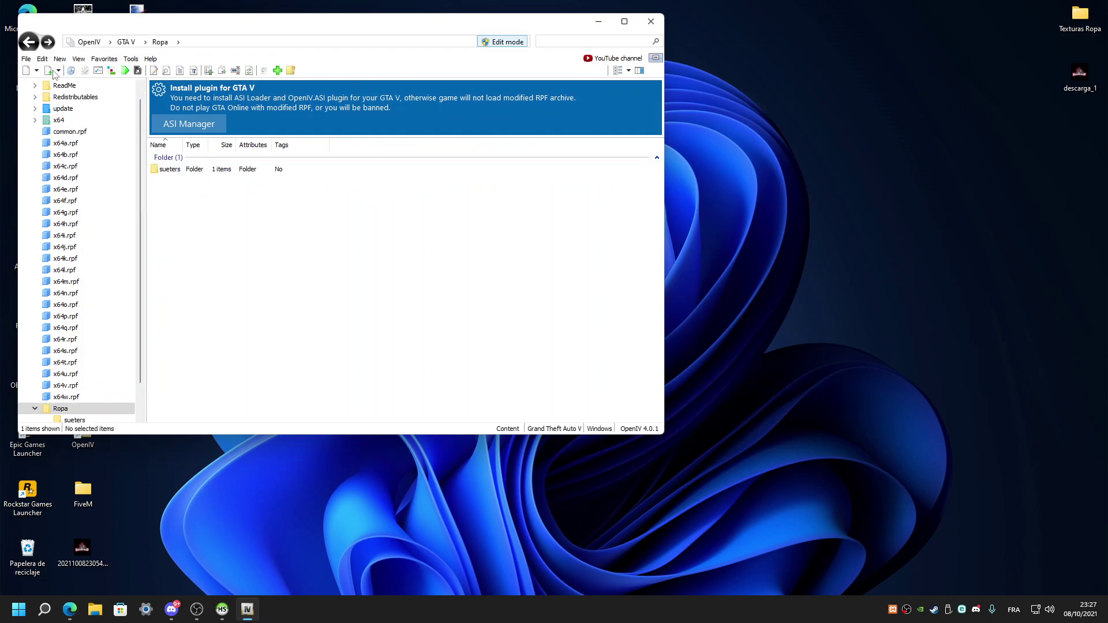
Extract the sueters folder from Ropa to the desktop and close OpenIV.
click(192, 171)
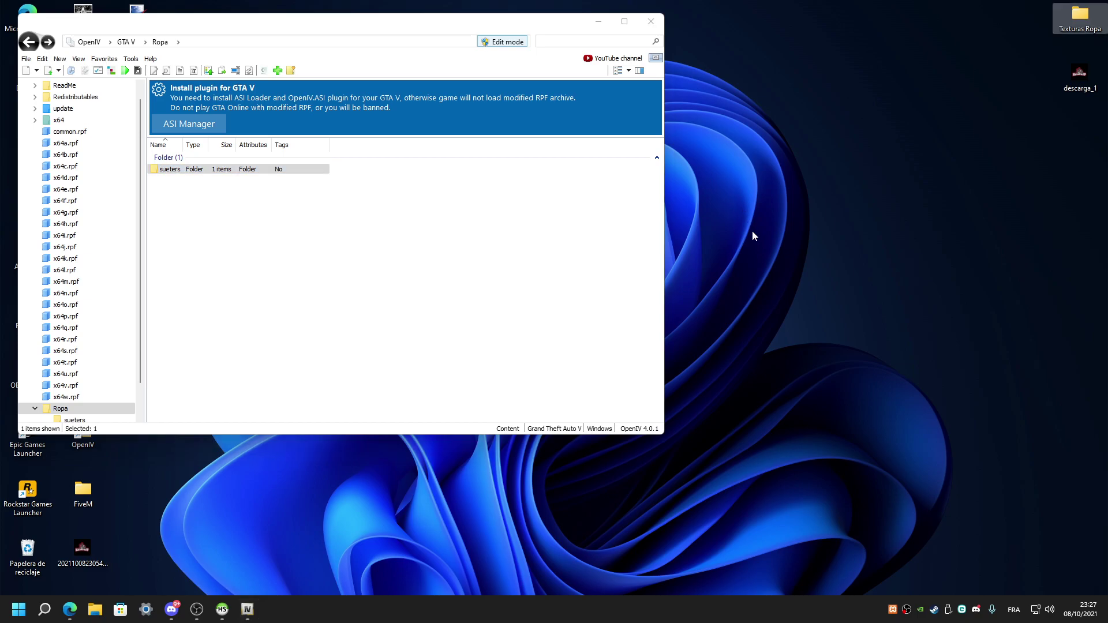
click(624, 22)
click(1089, 9)
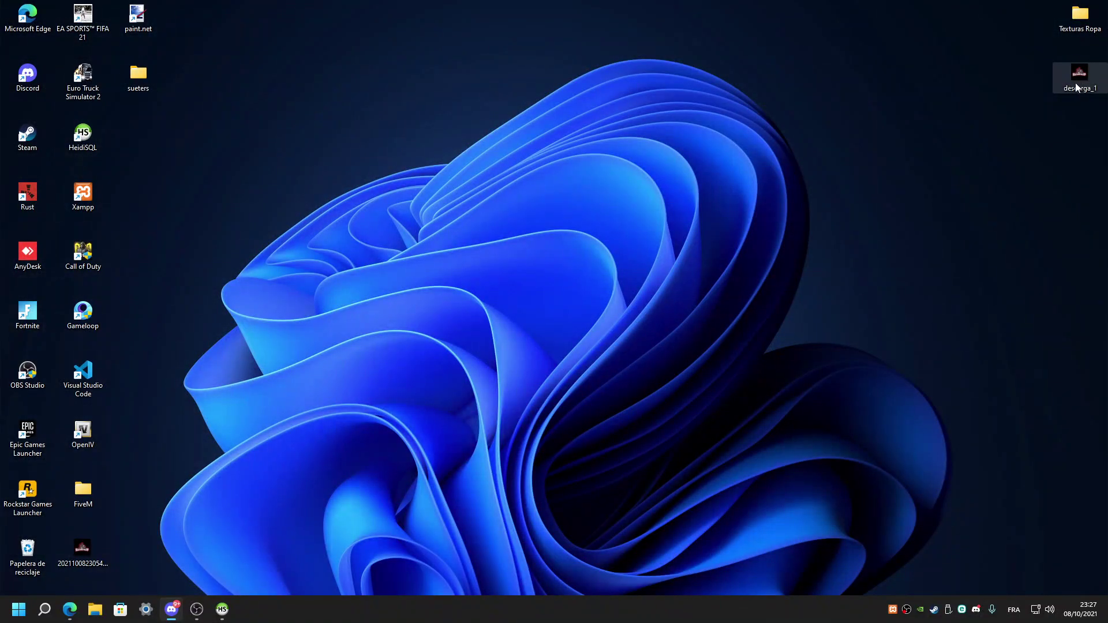
Delete the descarga_1 image from the desktop.
click(1070, 86)
key(Delete)
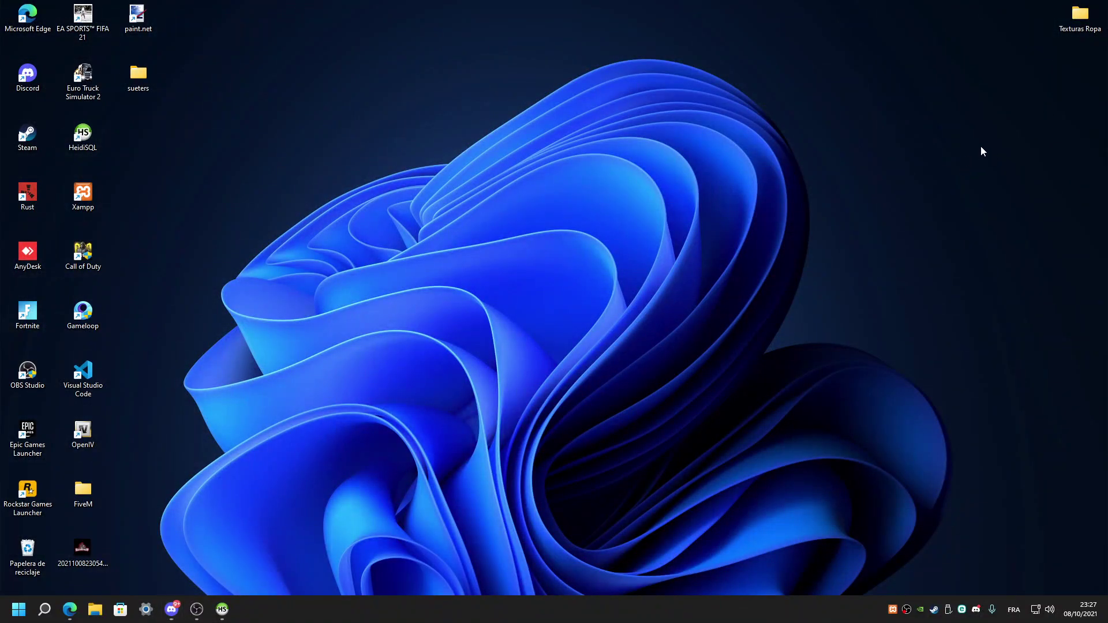
Cut the sueters folder on the desktop so it can be moved.
right_click(150, 87)
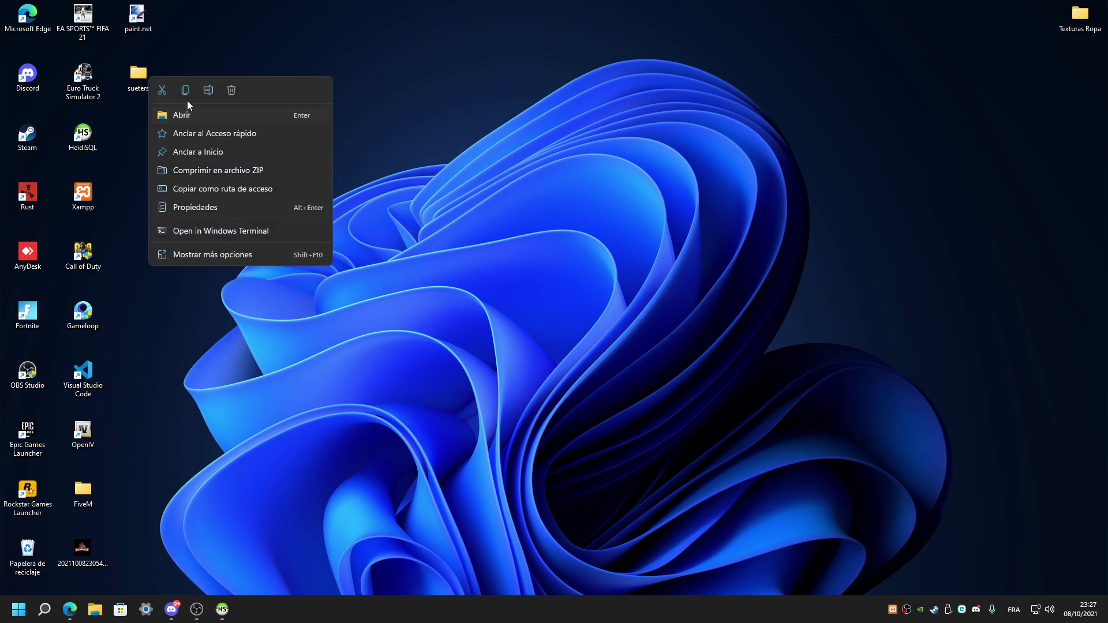
click(138, 78)
right_click(144, 81)
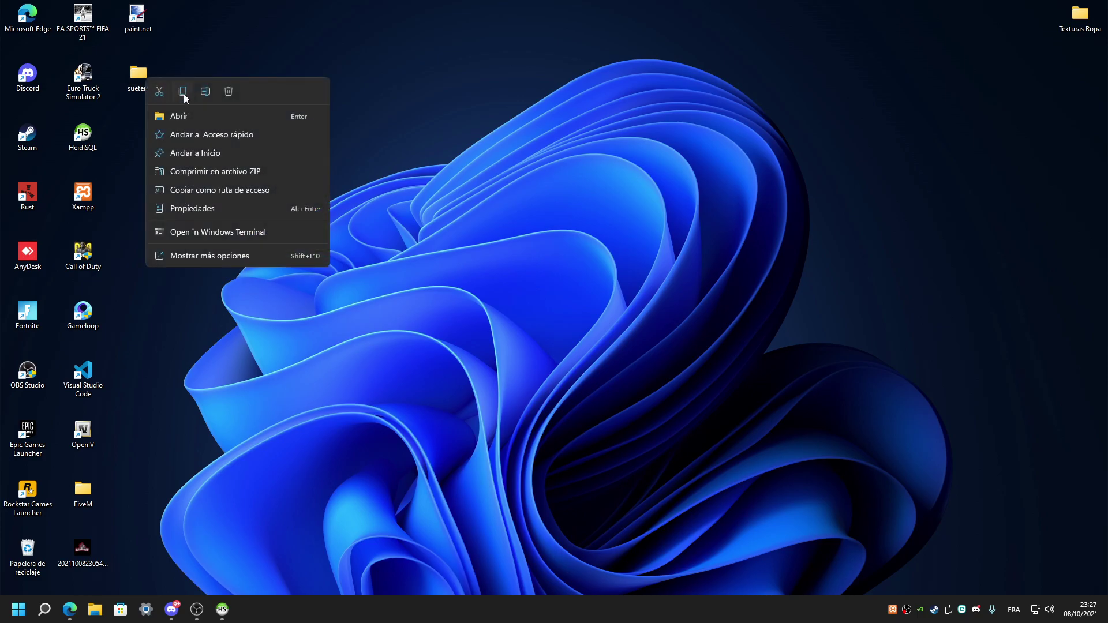
click(163, 91)
Open the resources folder inside EsxRP\server-data on the Samsung (D:) drive.
click(106, 616)
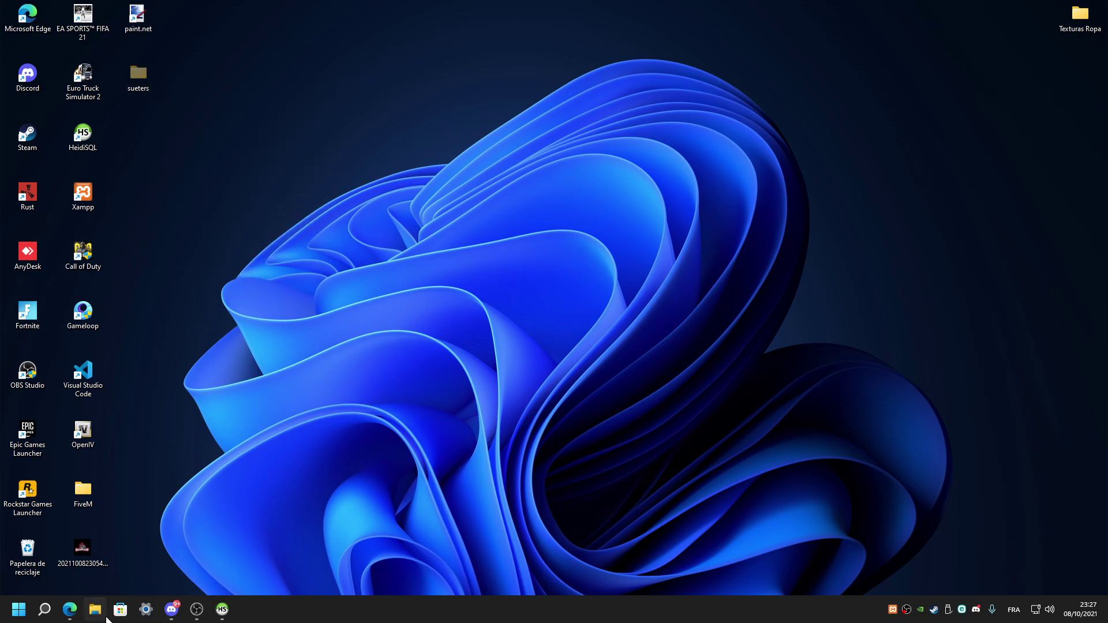
click(58, 340)
double_click(120, 101)
double_click(118, 118)
double_click(122, 117)
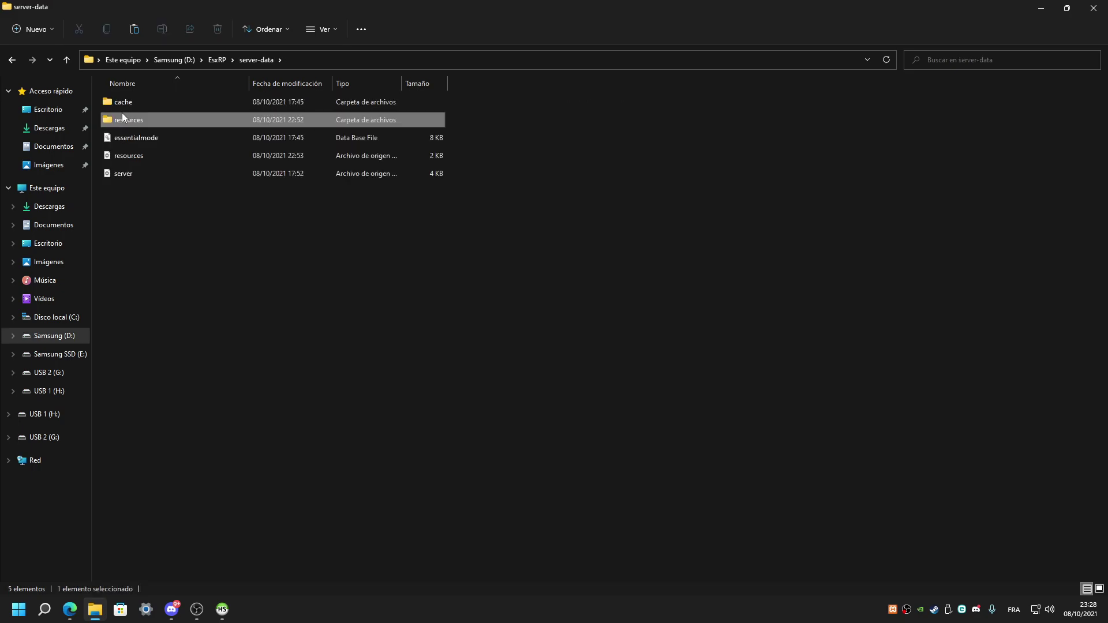
Create a new folder named [Ropa Editada] in the server's resources folder.
right_click(523, 235)
mouse_move(598, 354)
click(717, 355)
text([)
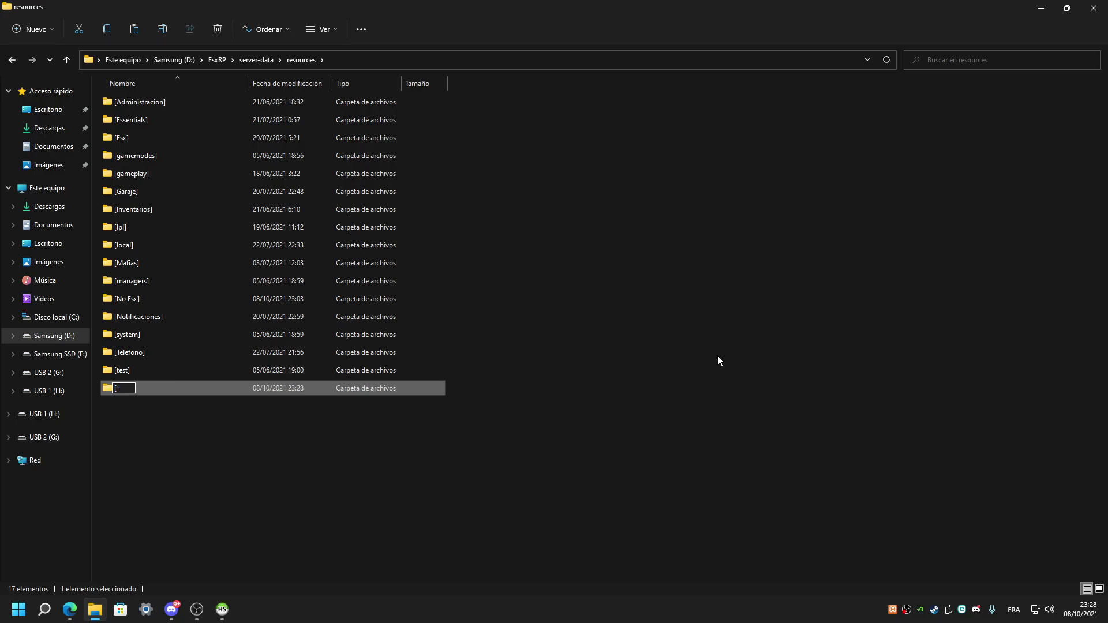
text(Ropa] Editada)
key(Return)
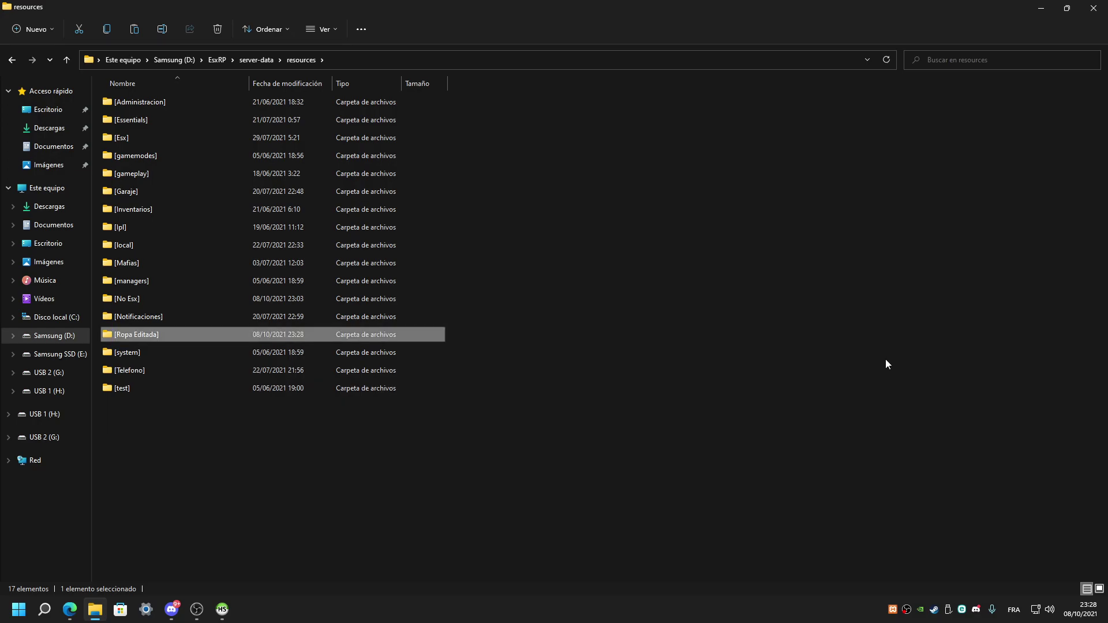
Paste the cut sueters folder into [Ropa Editada] and go back to the resources folder.
double_click(374, 338)
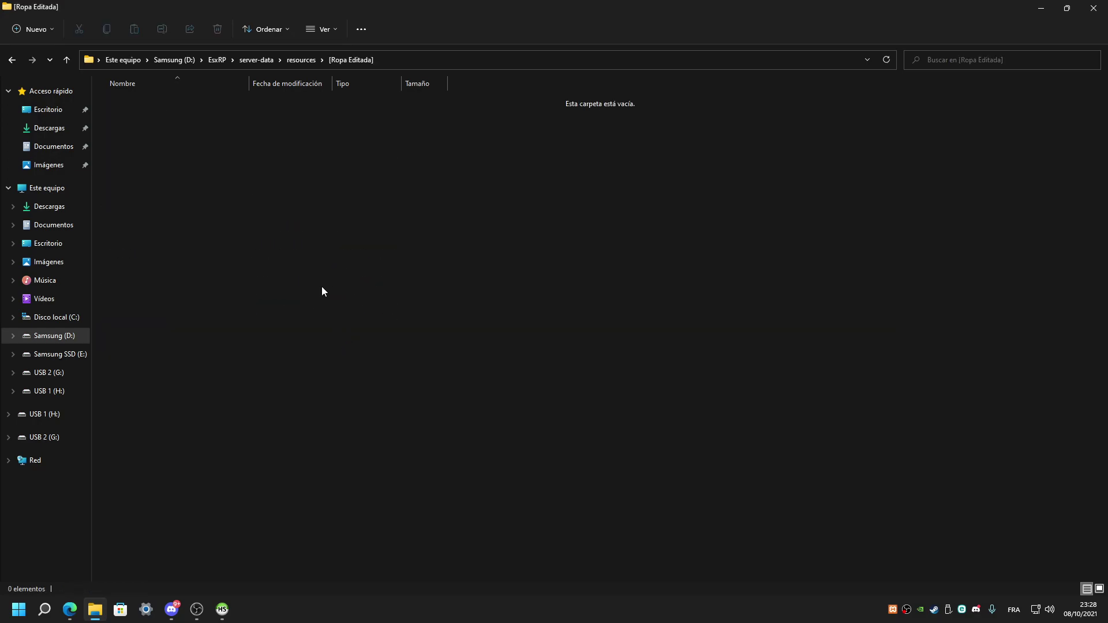
key(ctrl+v)
click(17, 66)
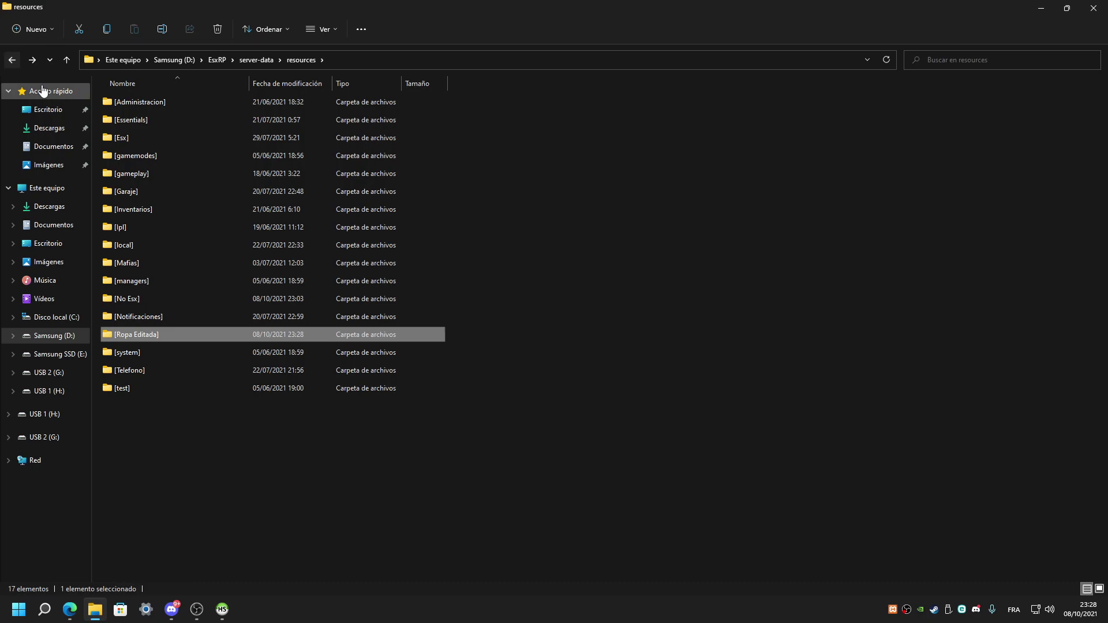
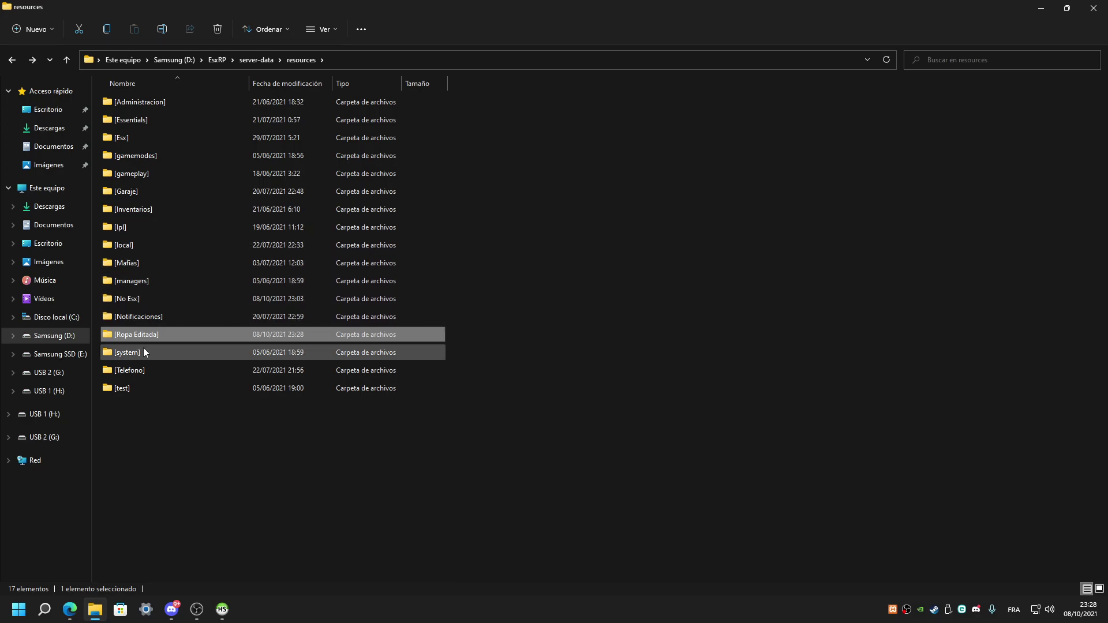
Review the contents of [Ropa Editada] and its location in the EsxRP server-data folder structure.
mouse_move(143, 336)
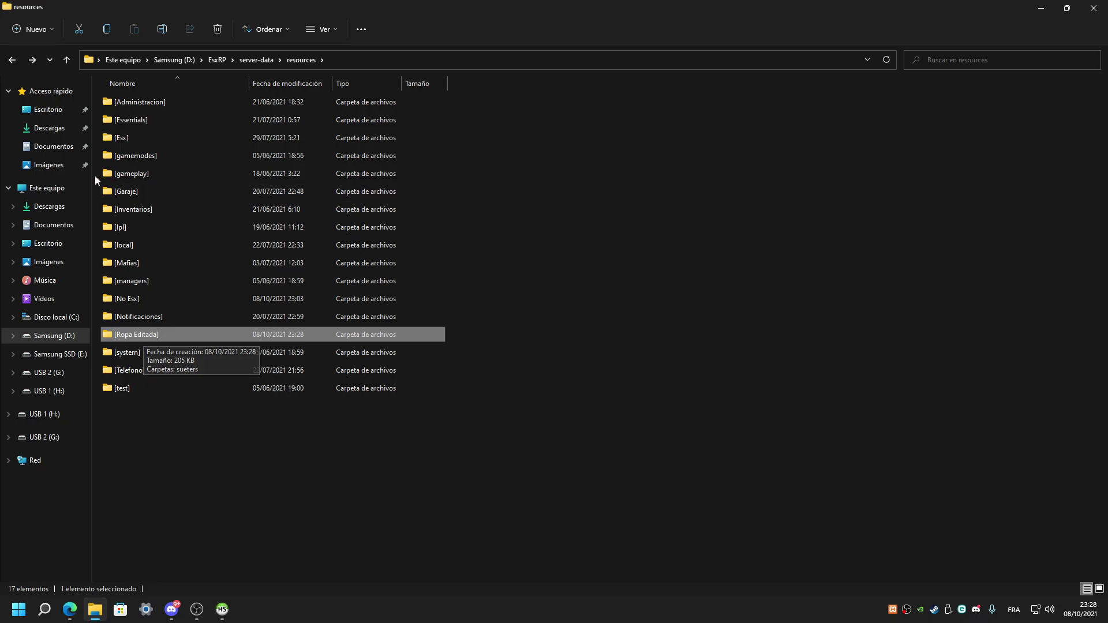
double_click(147, 337)
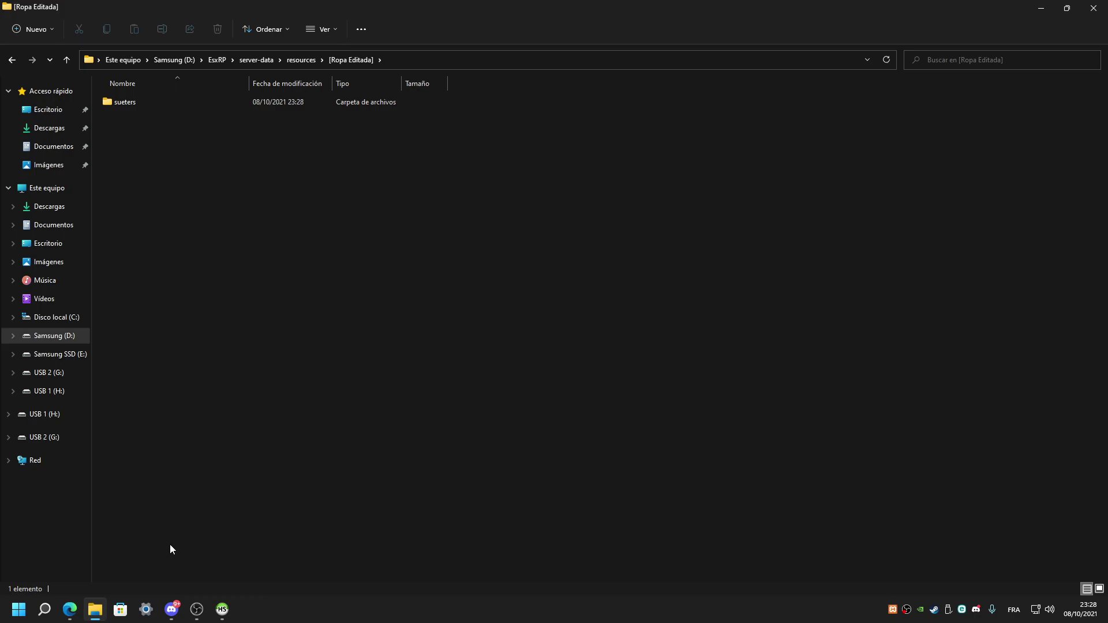
click(12, 59)
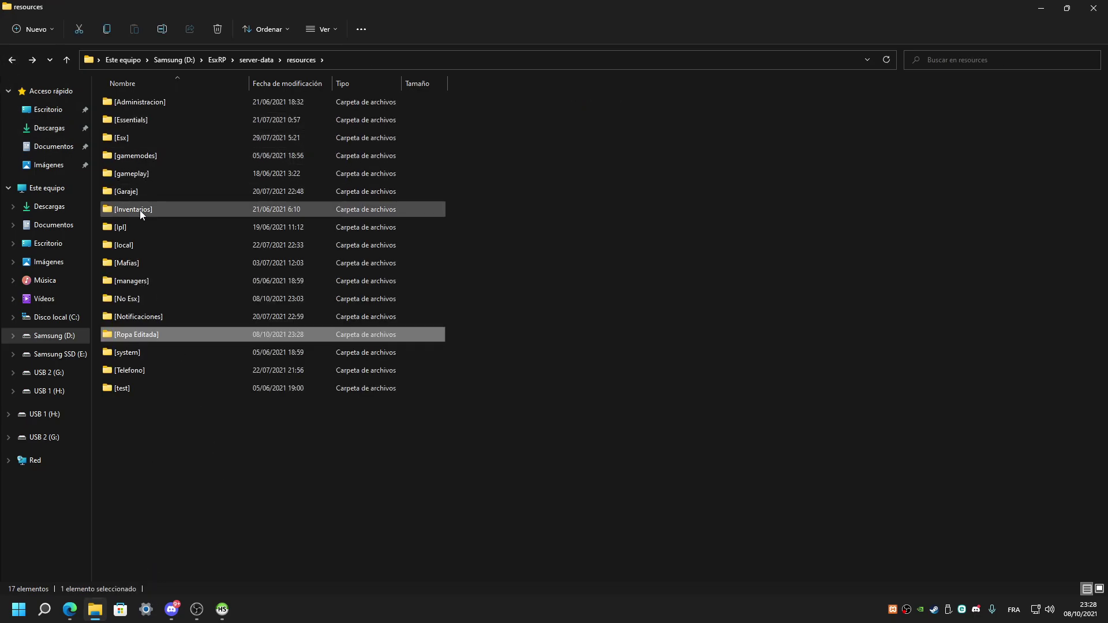
click(13, 63)
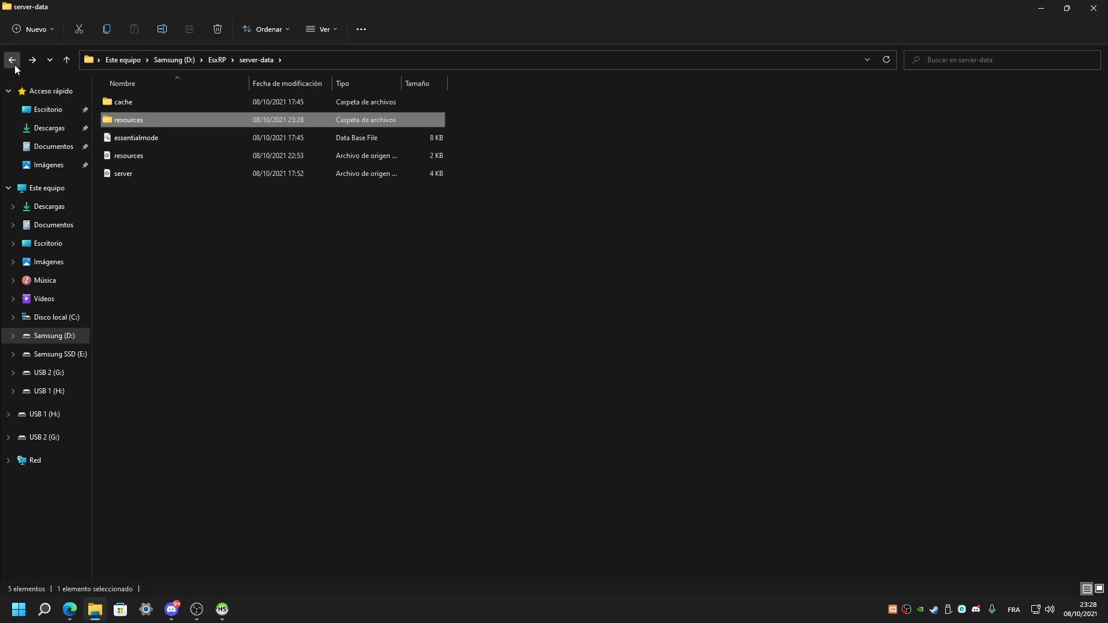
click(13, 64)
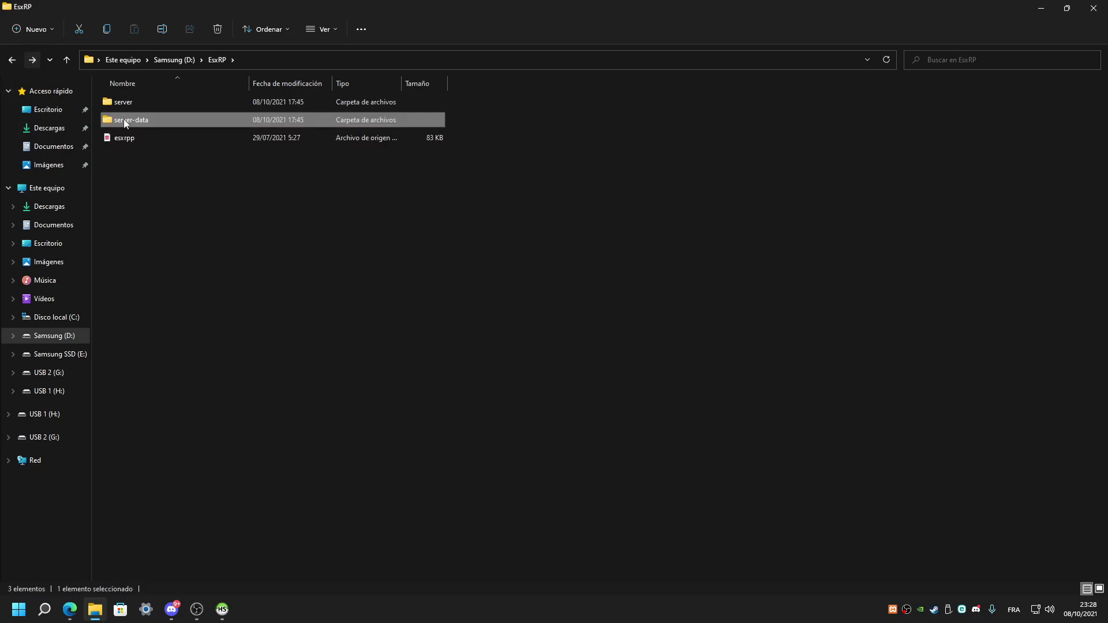
double_click(127, 123)
double_click(127, 123)
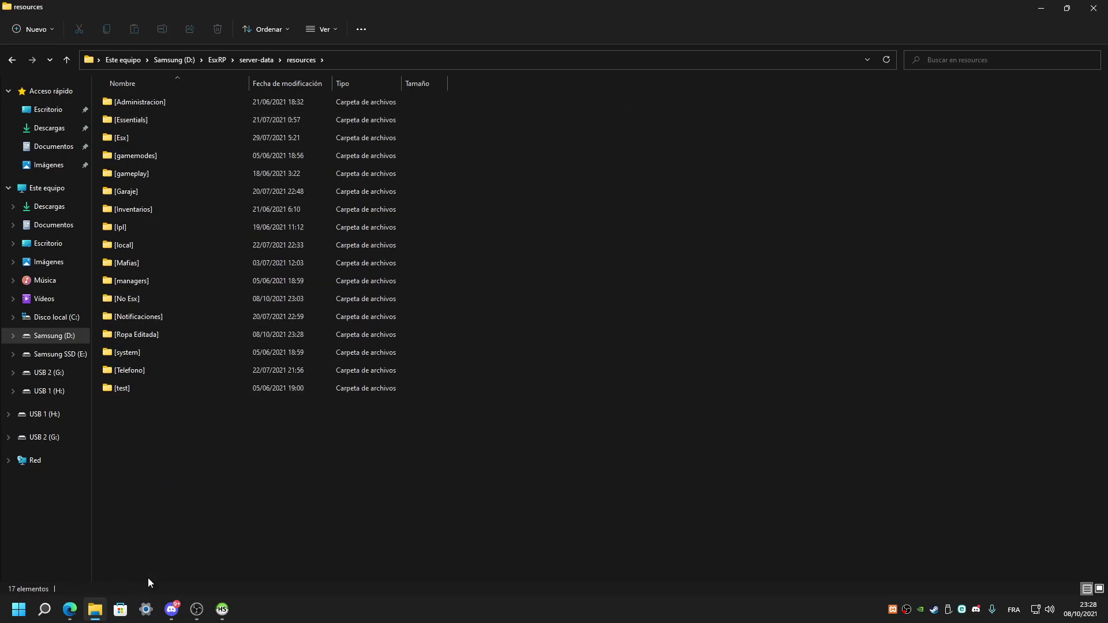
Minimize the file window and empty the recycle bin on the desktop.
click(1033, 6)
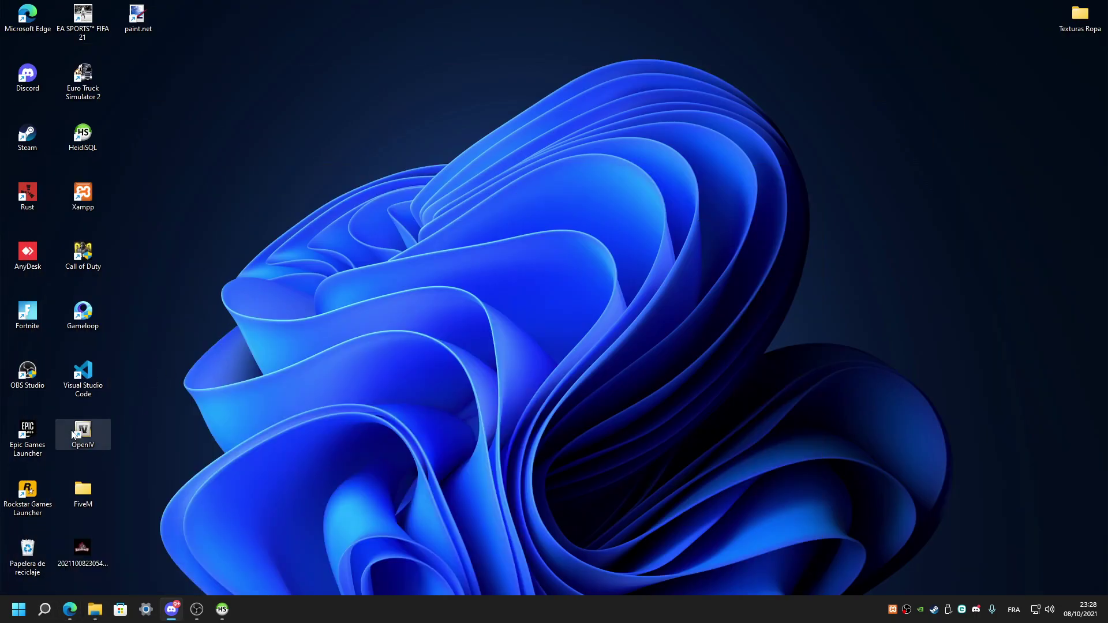
right_click(35, 544)
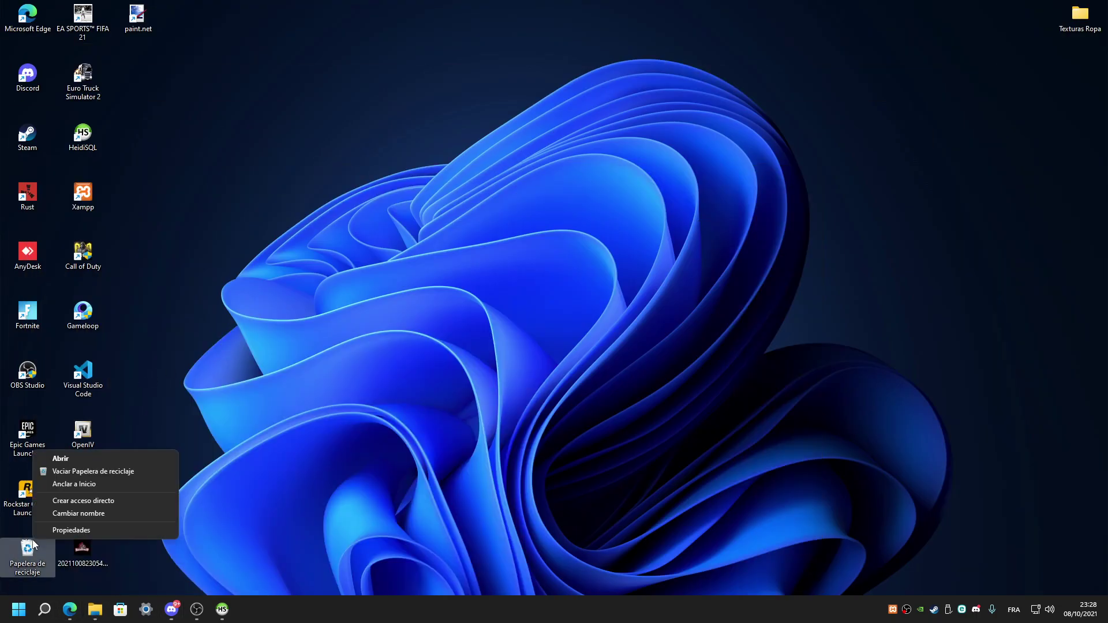
click(80, 473)
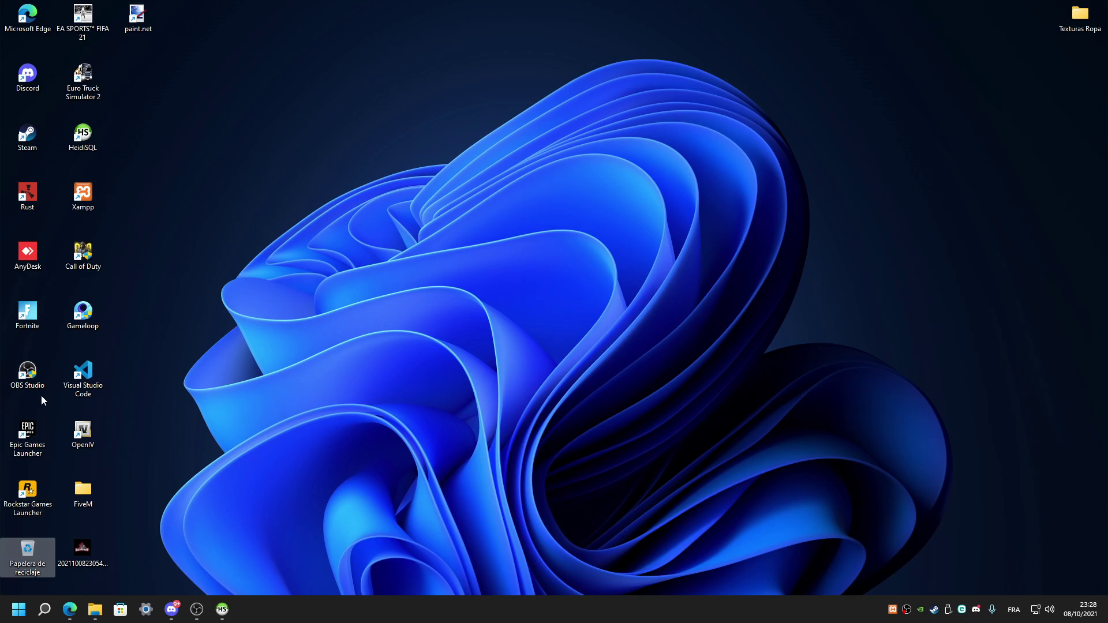
Open Visual Studio Code, close the Get Started page and create a new file with Lua as its language.
double_click(89, 380)
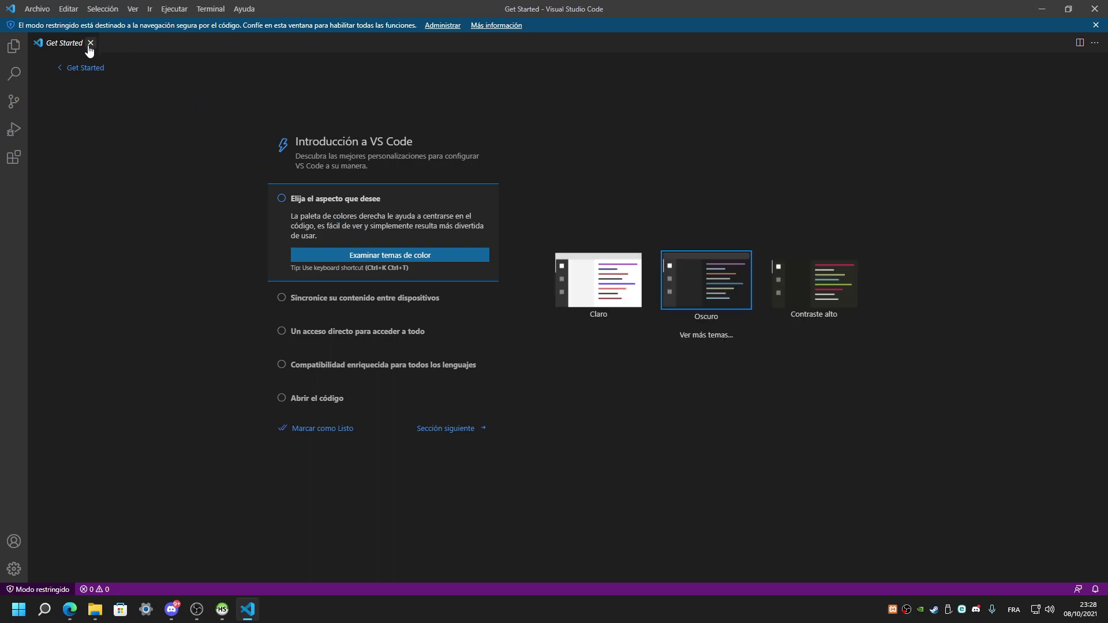
click(90, 43)
click(37, 8)
click(65, 30)
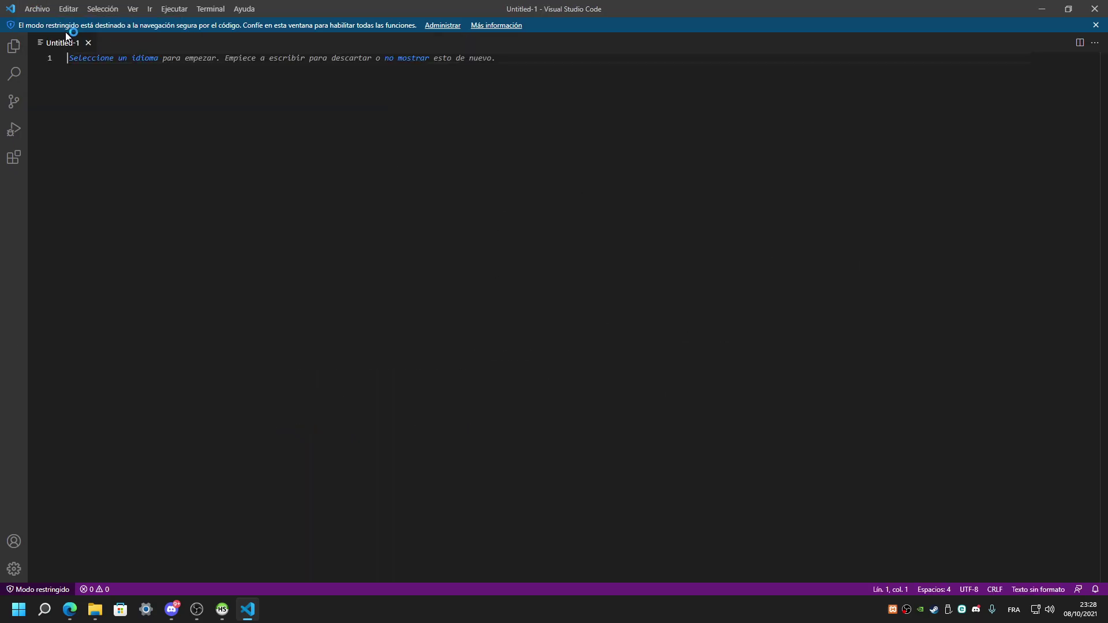
click(146, 64)
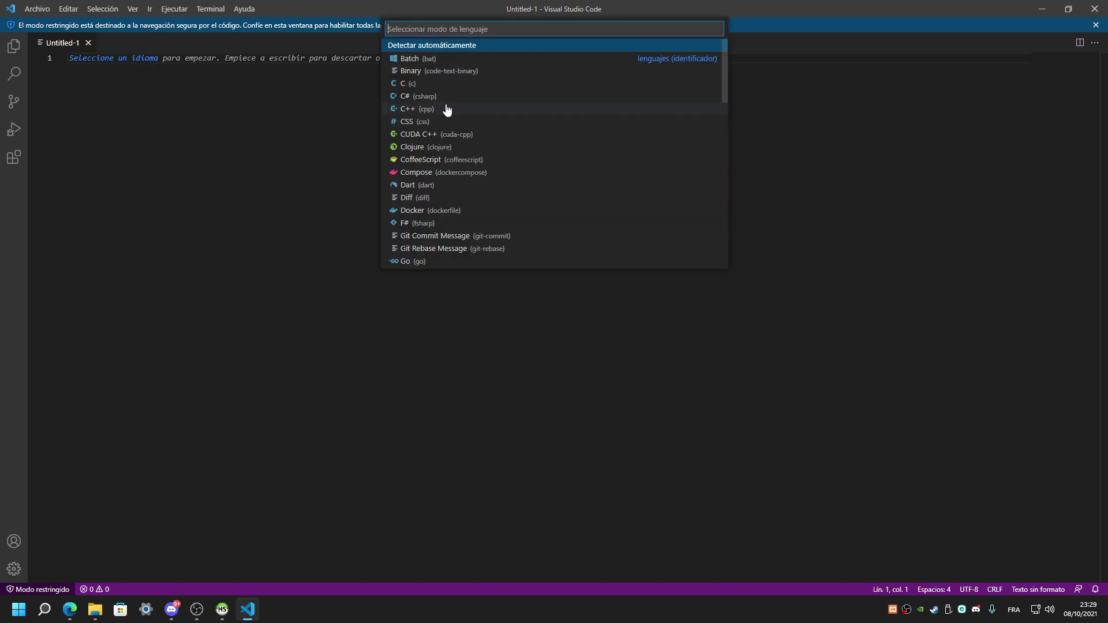
scroll(447, 110, down, 10)
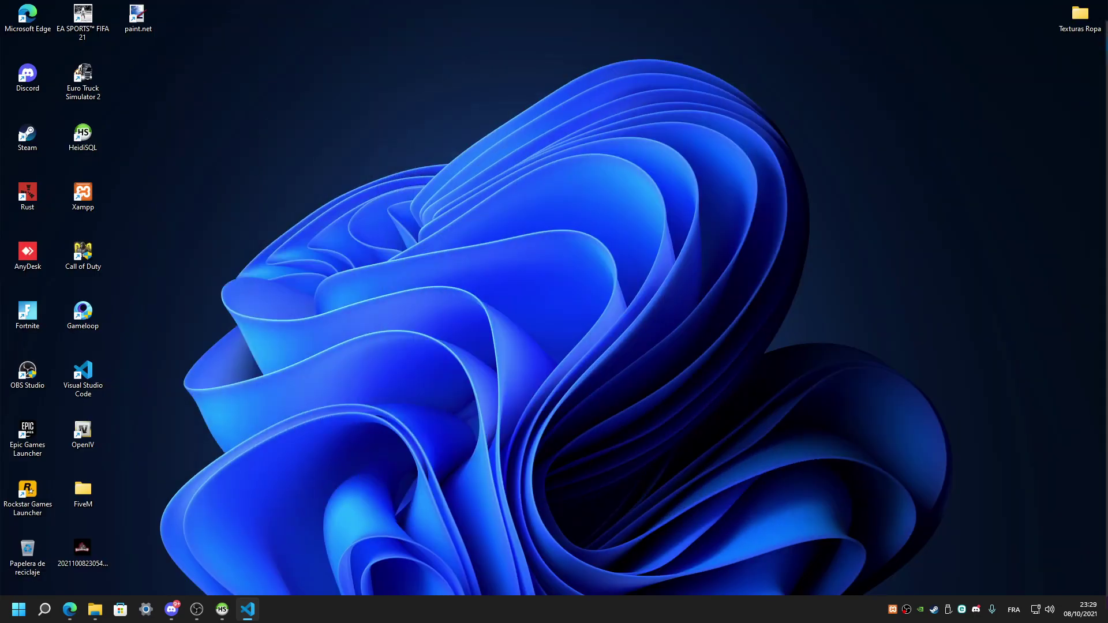
Create a stream folder inside [Ropa Editada]\sueters and move the mp_m_freemode_01 YTD file into it.
click(95, 609)
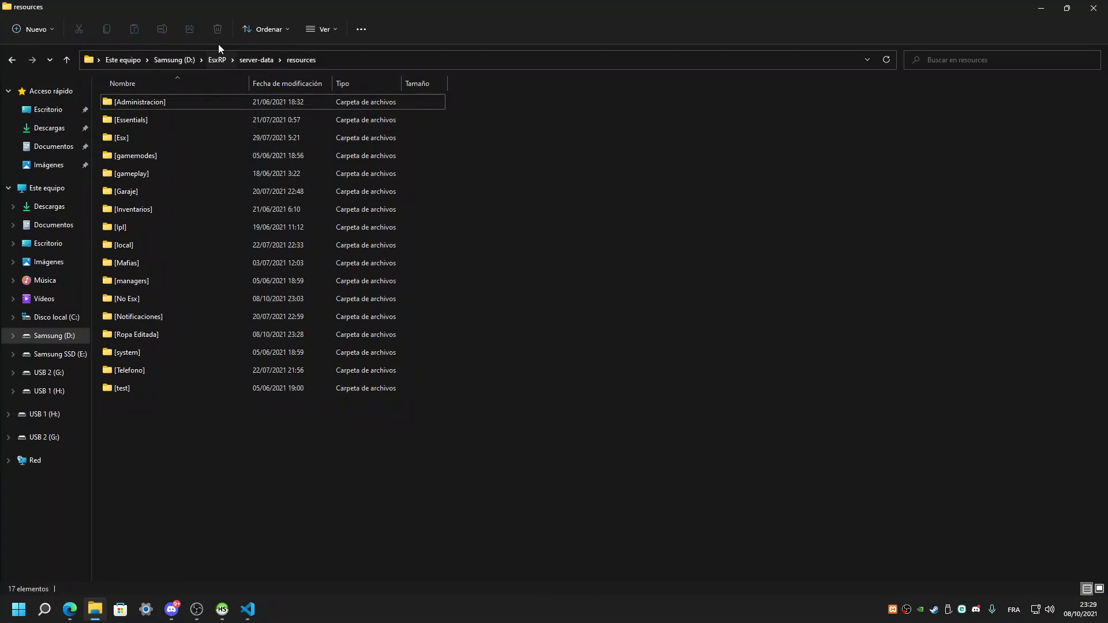
double_click(133, 329)
double_click(143, 105)
right_click(142, 131)
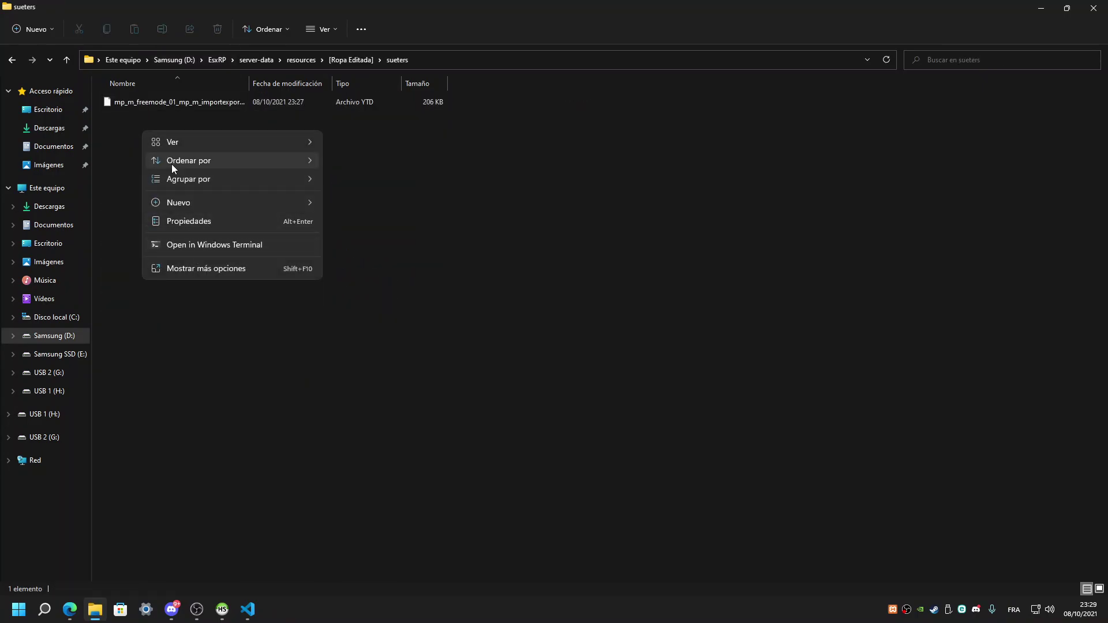
mouse_move(210, 199)
click(332, 196)
text(stream)
key(Return)
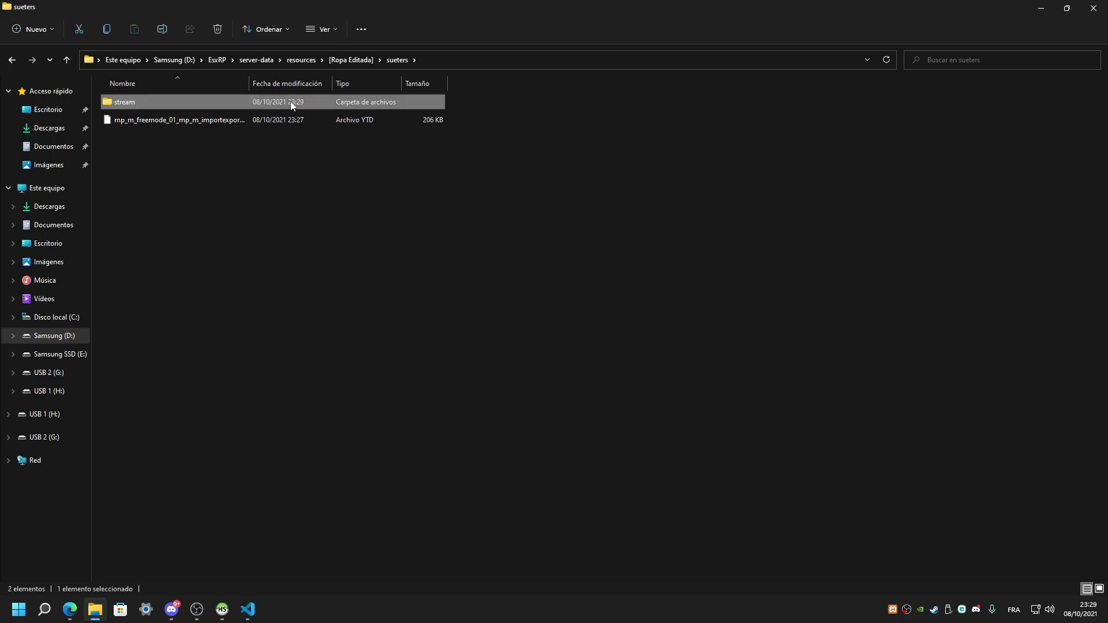
drag(193, 124, 149, 101)
click(12, 59)
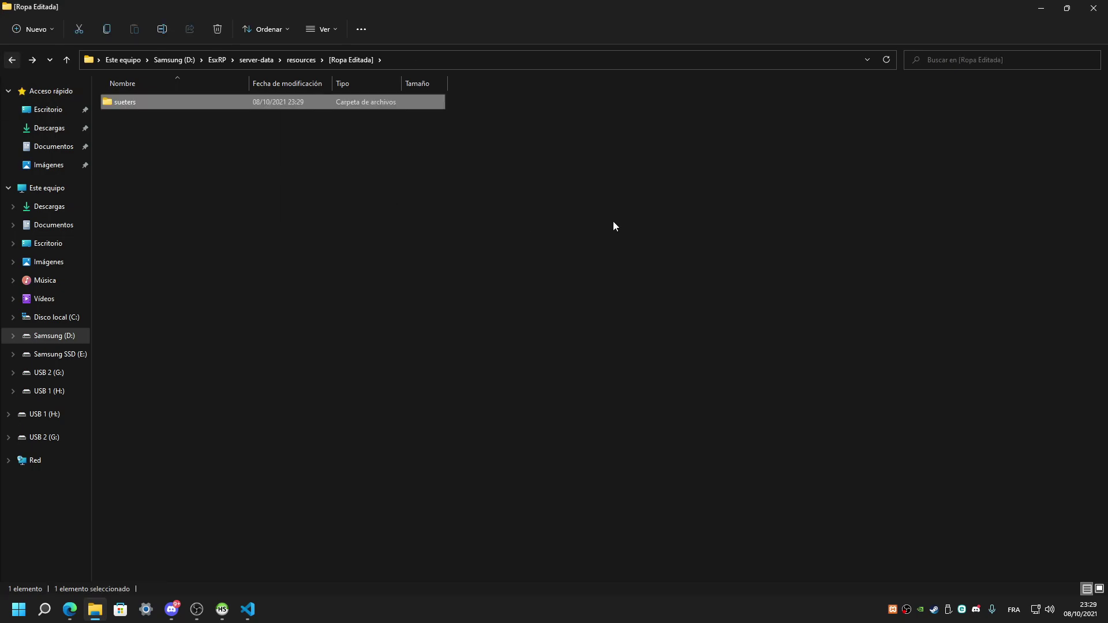
Switch to Visual Studio Code and start saving the empty Lua file under the name resource.
key(alt+Tab)
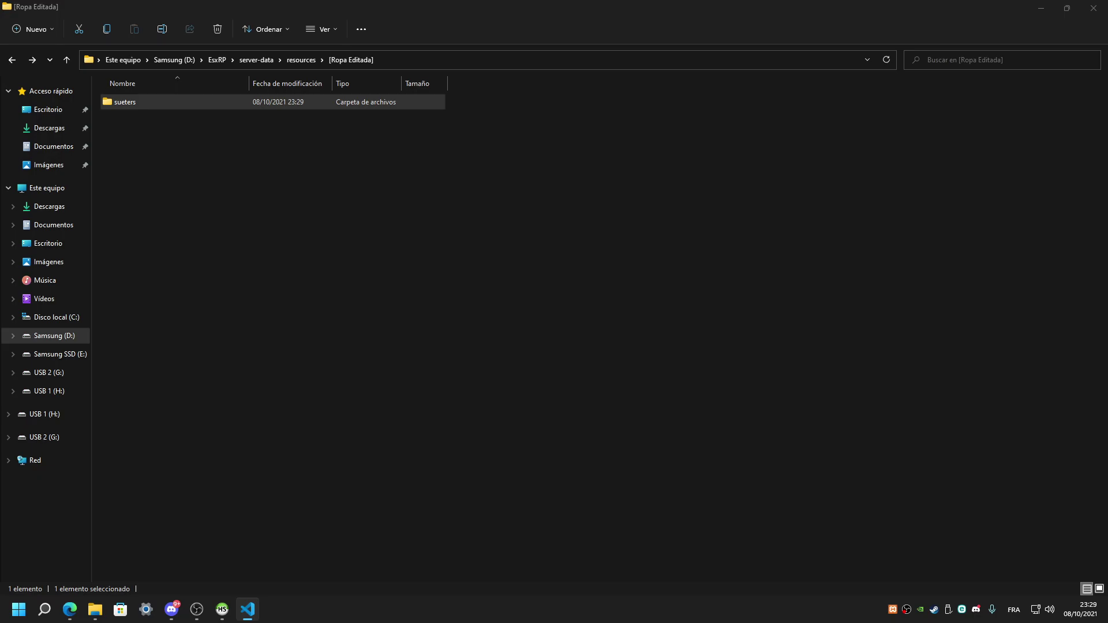
drag(647, 119, 88, 3)
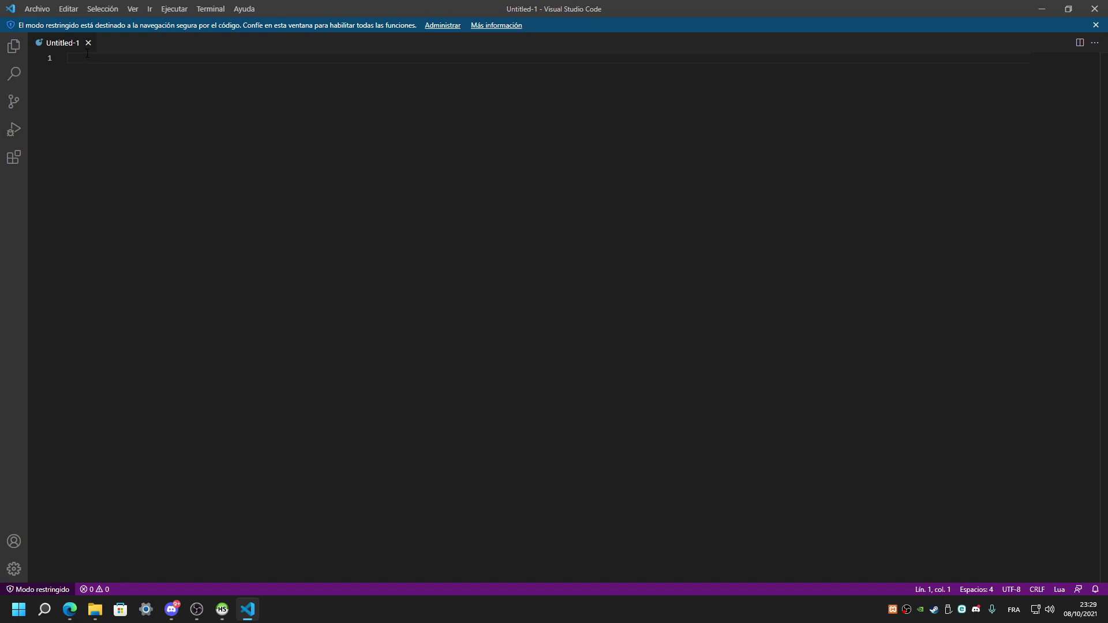
click(37, 9)
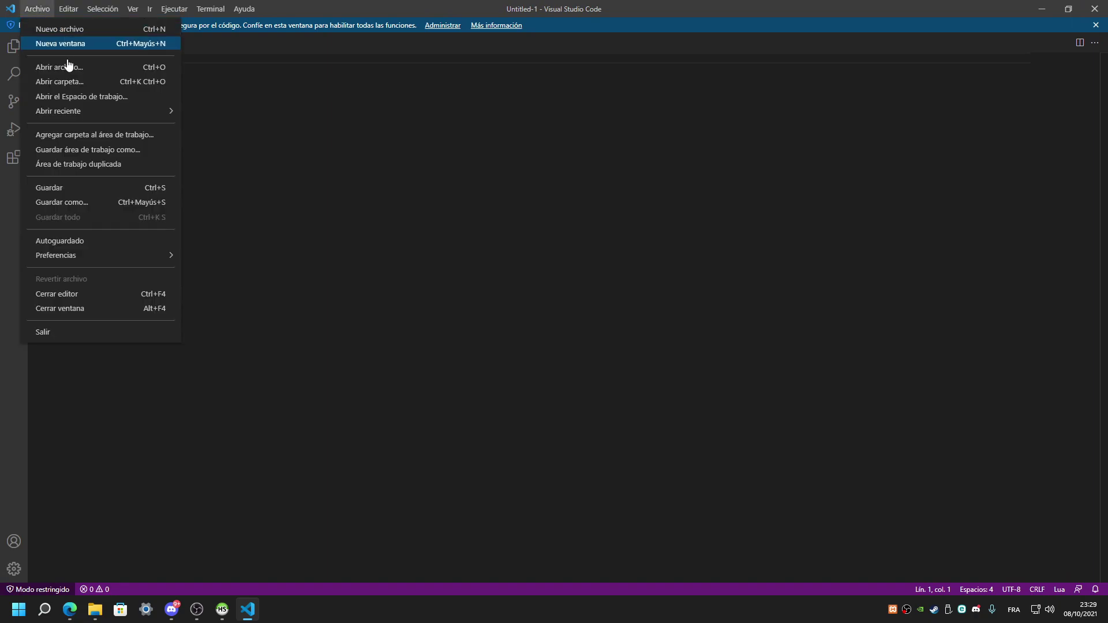
click(90, 192)
text(resource)
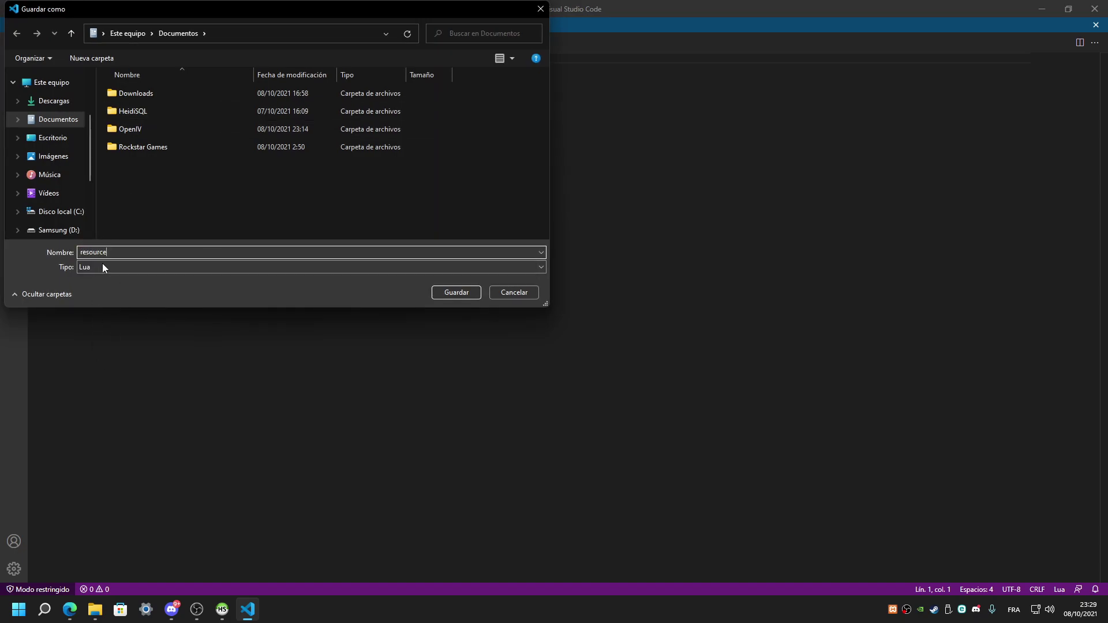
click(93, 252)
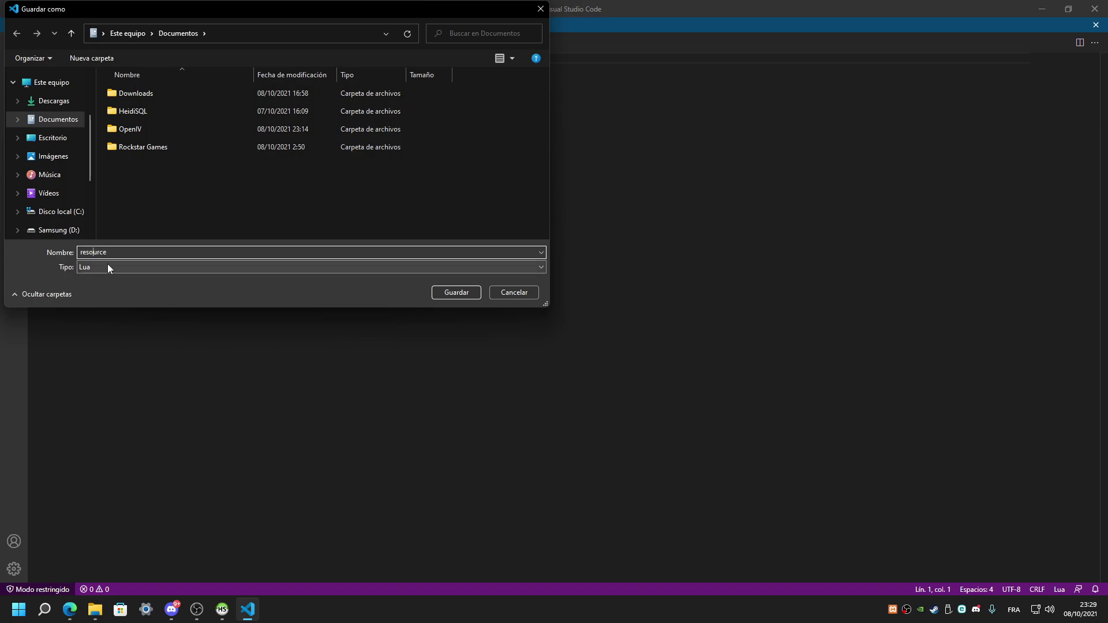
Save the Lua file in D:\EsxRP\server-data\resources\[Ropa Editada]\sueters.
click(58, 230)
double_click(129, 98)
double_click(128, 99)
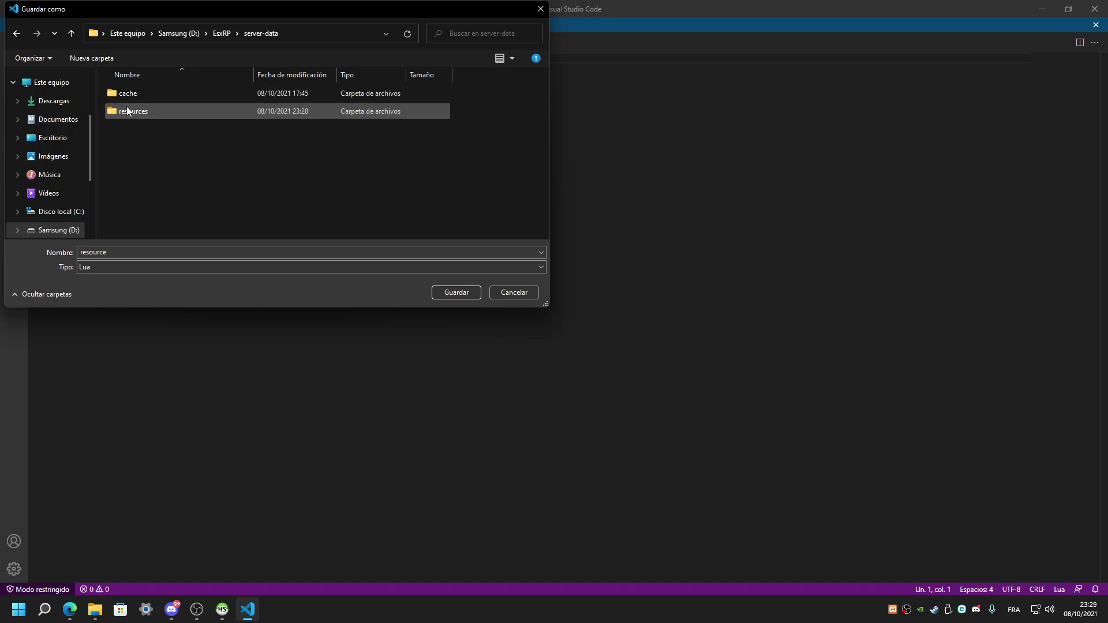
double_click(130, 110)
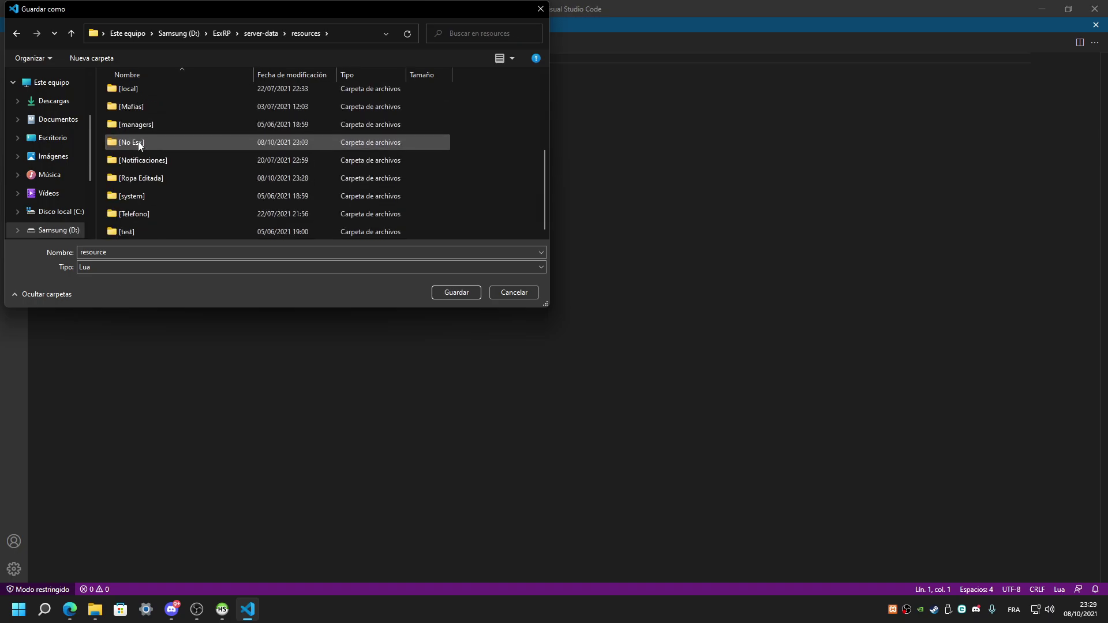
double_click(113, 180)
double_click(130, 93)
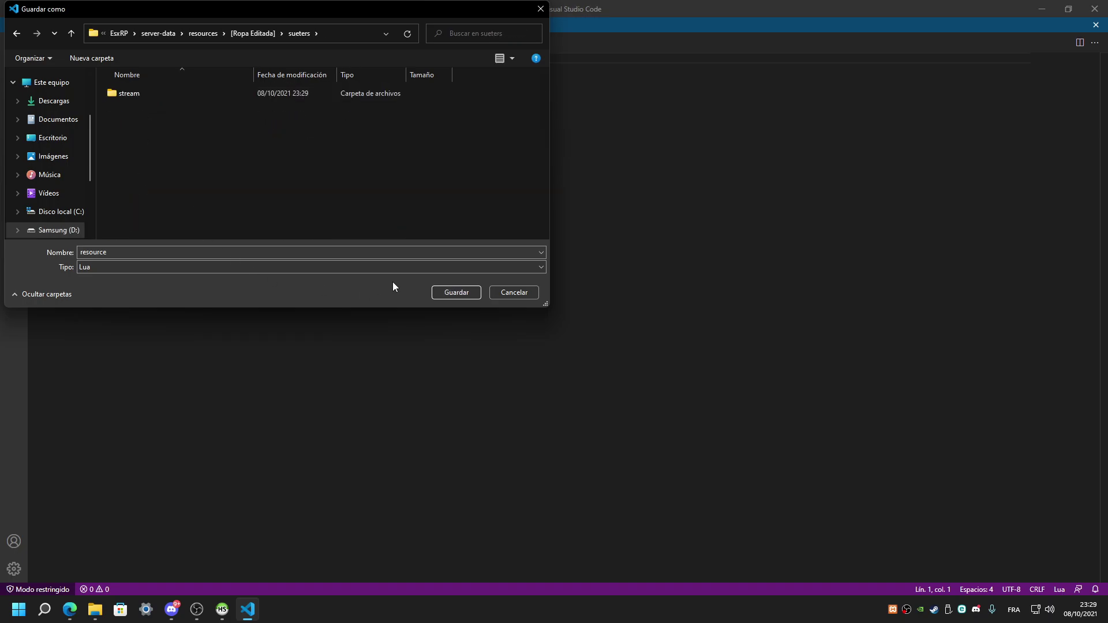
click(456, 292)
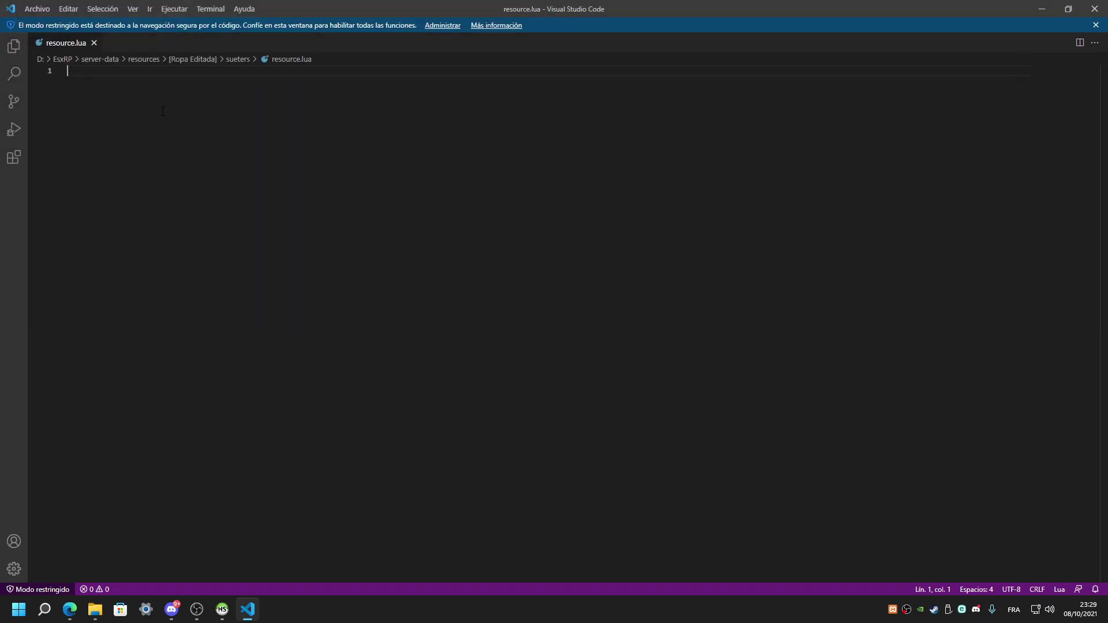
Close resource.lua and Visual Studio Code, and open the sueters folder to check the saved file.
click(94, 43)
key(alt+F4)
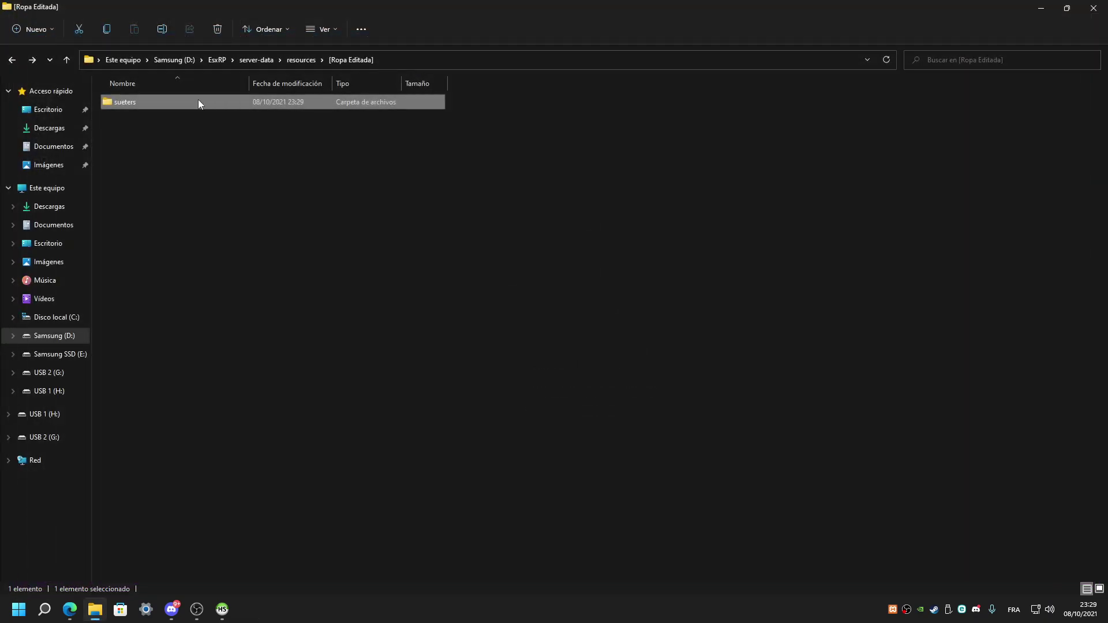
double_click(125, 104)
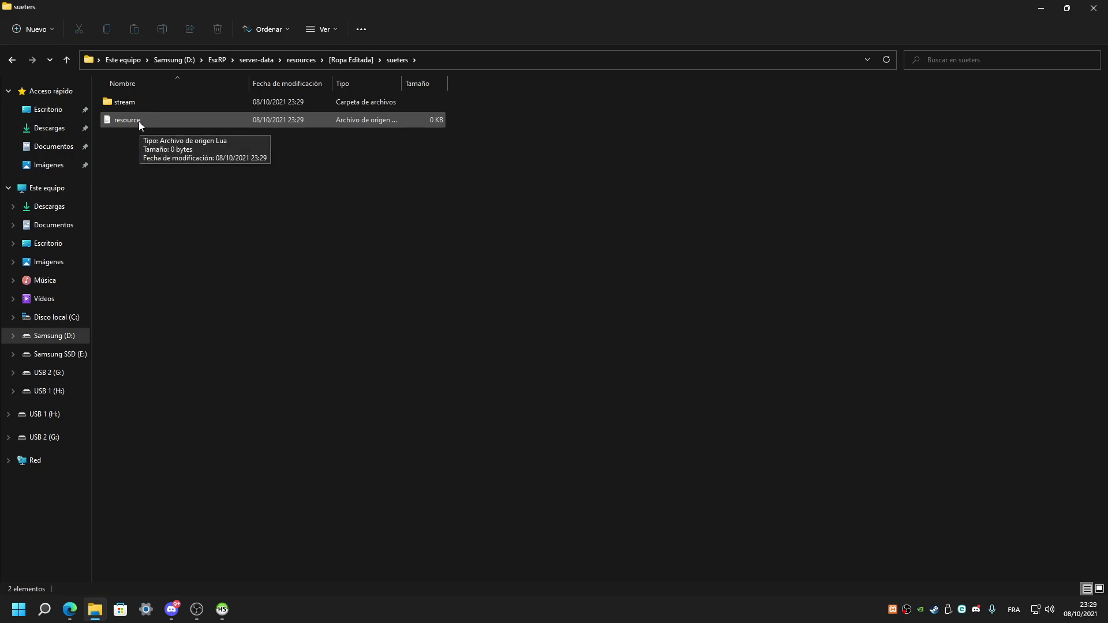
Copy the __resource Lua file from the [Notificaciones]\pNotify folder inside resources.
click(12, 60)
key(alt+Left)
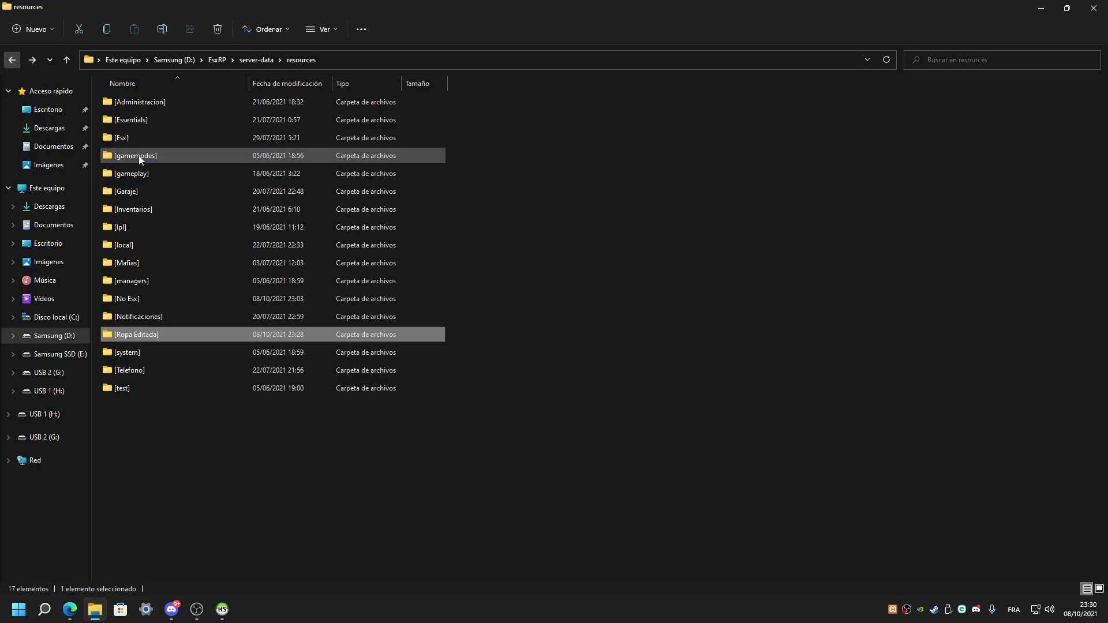
double_click(137, 297)
double_click(123, 105)
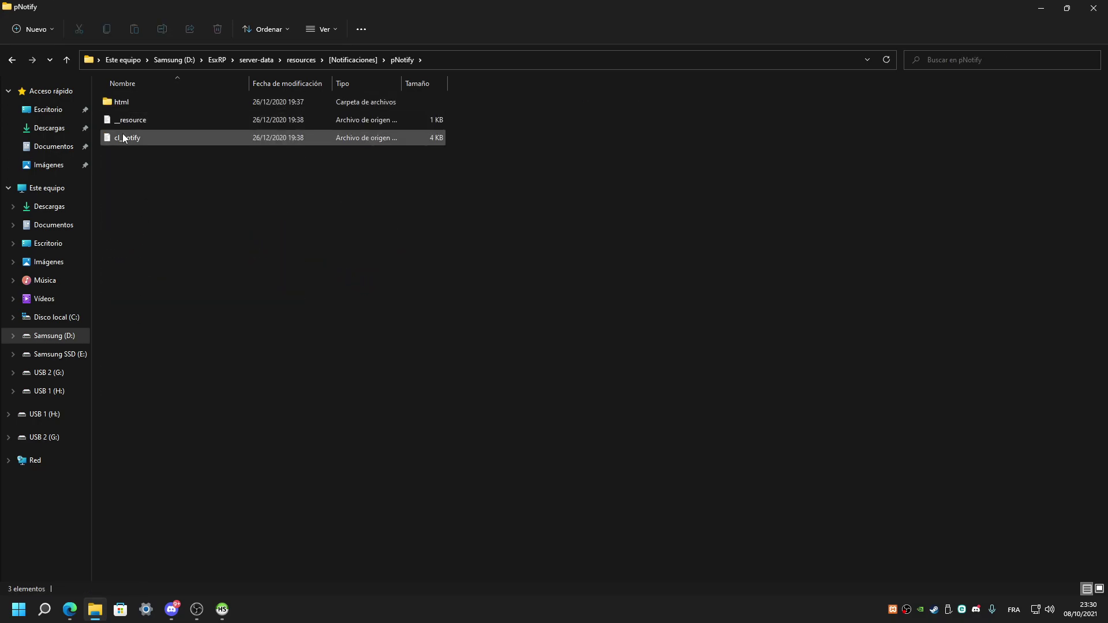
double_click(16, 68)
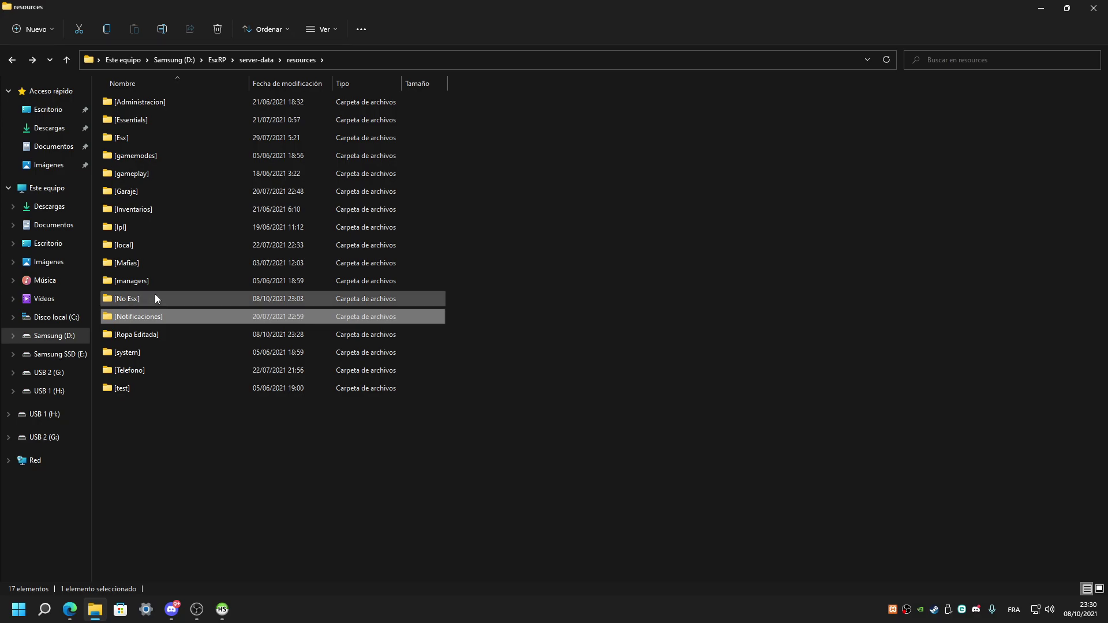
double_click(146, 317)
double_click(133, 105)
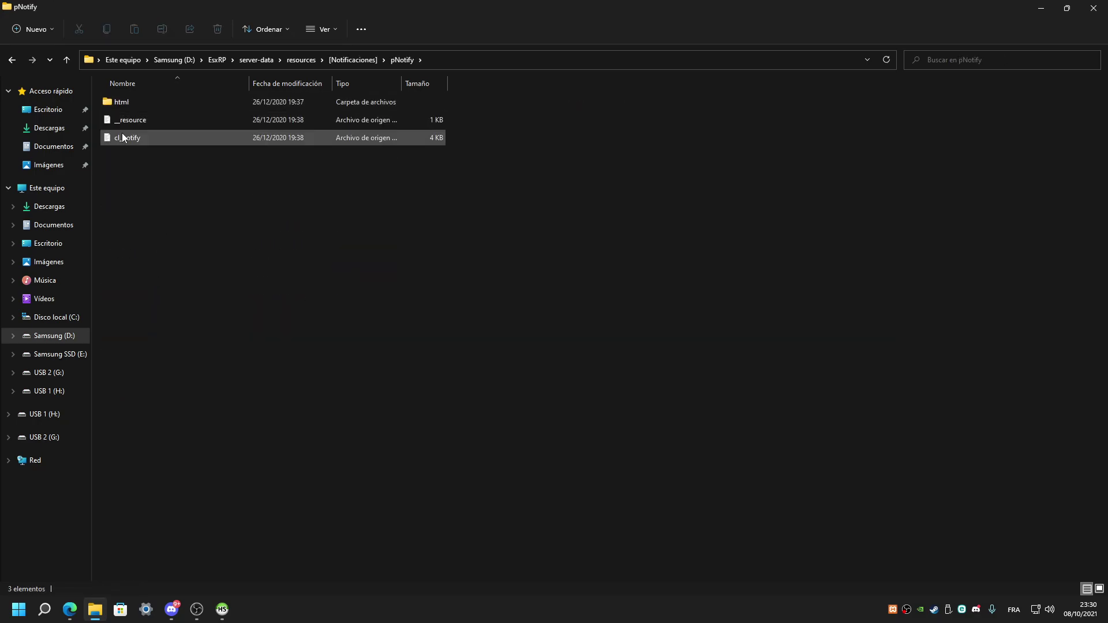
click(122, 121)
click(12, 59)
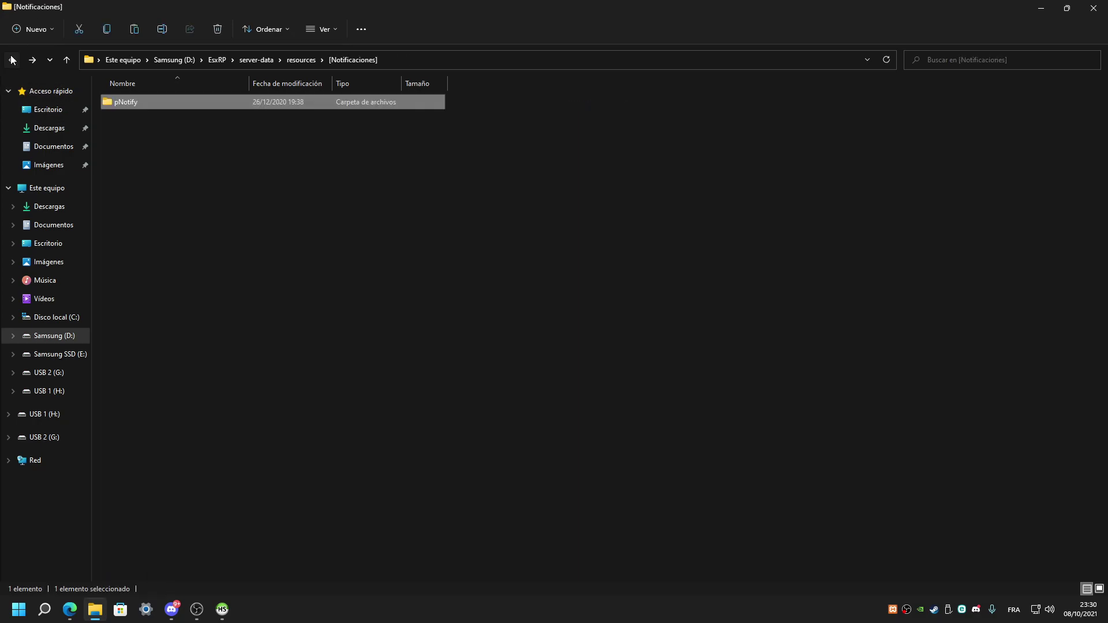
click(12, 59)
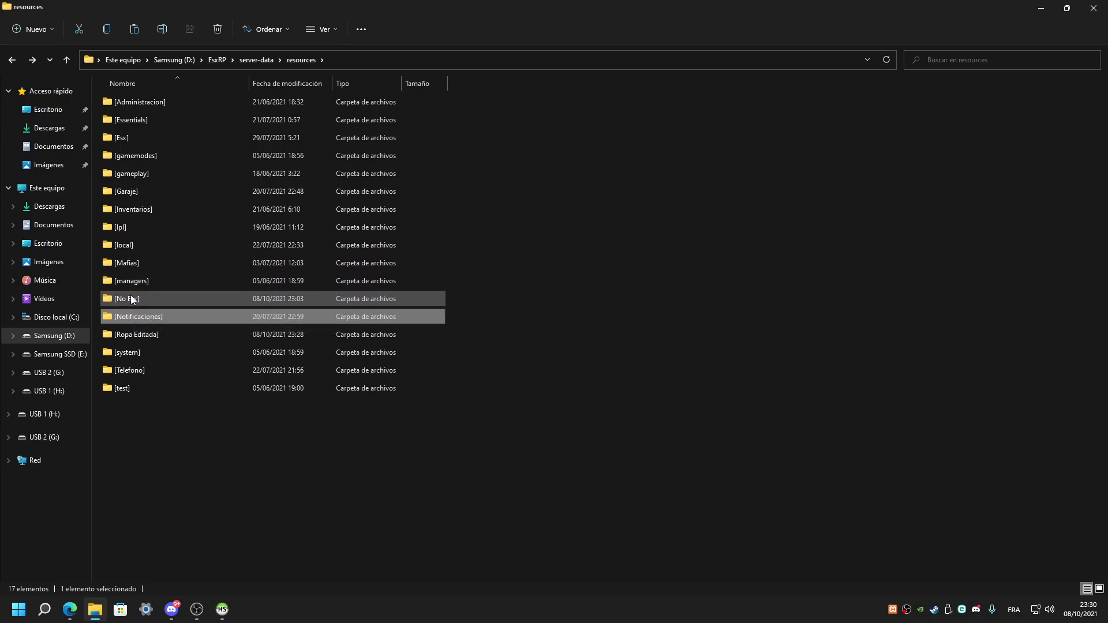
Replace the empty resource file in [Ropa Editada]\sueters with the copied __resource file.
double_click(139, 333)
double_click(132, 104)
click(131, 120)
key(ctrl+z)
right_click(178, 179)
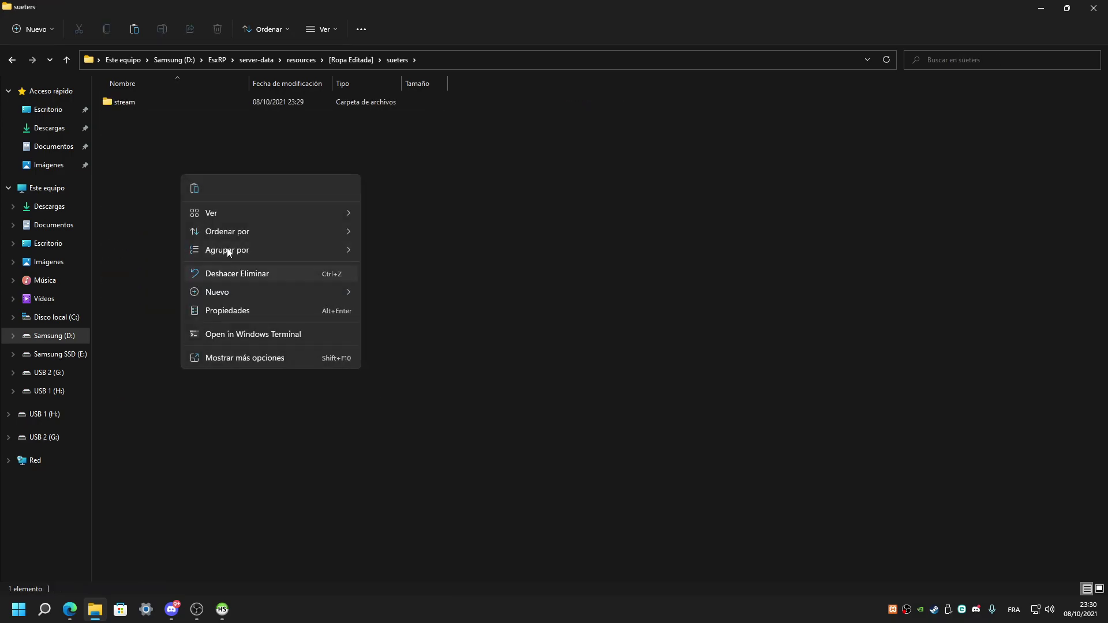
click(230, 272)
Open __resource.lua from the sueters folder in Visual Studio Code, clear all its contents, save it and close the editor.
right_click(129, 116)
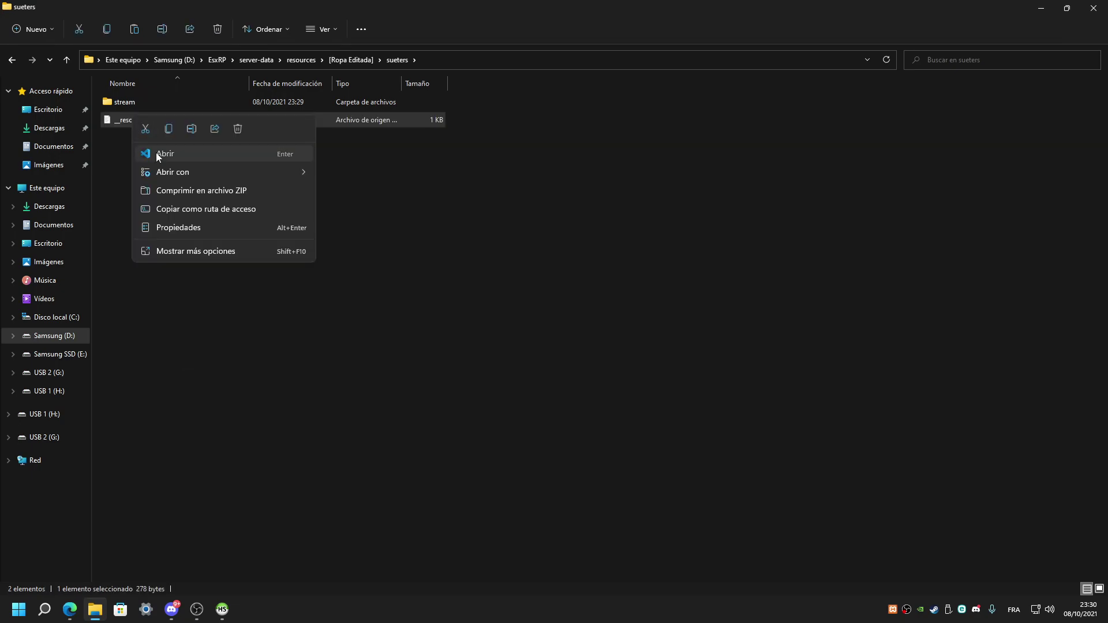
click(155, 150)
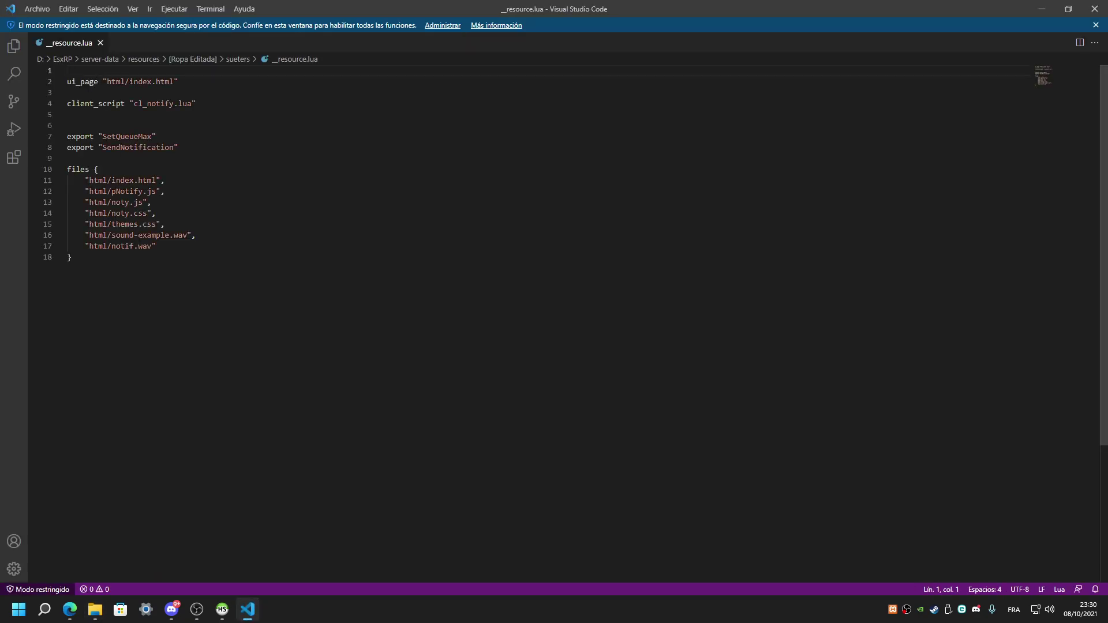
key(ctrl+a)
key(BackSpace)
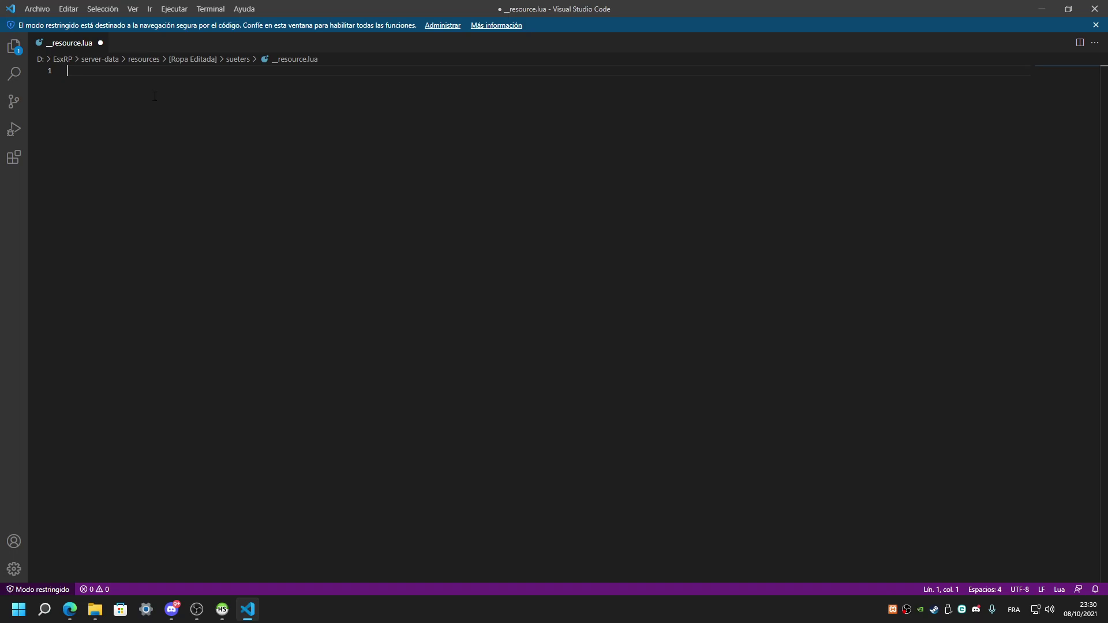
key(ctrl+s)
click(100, 43)
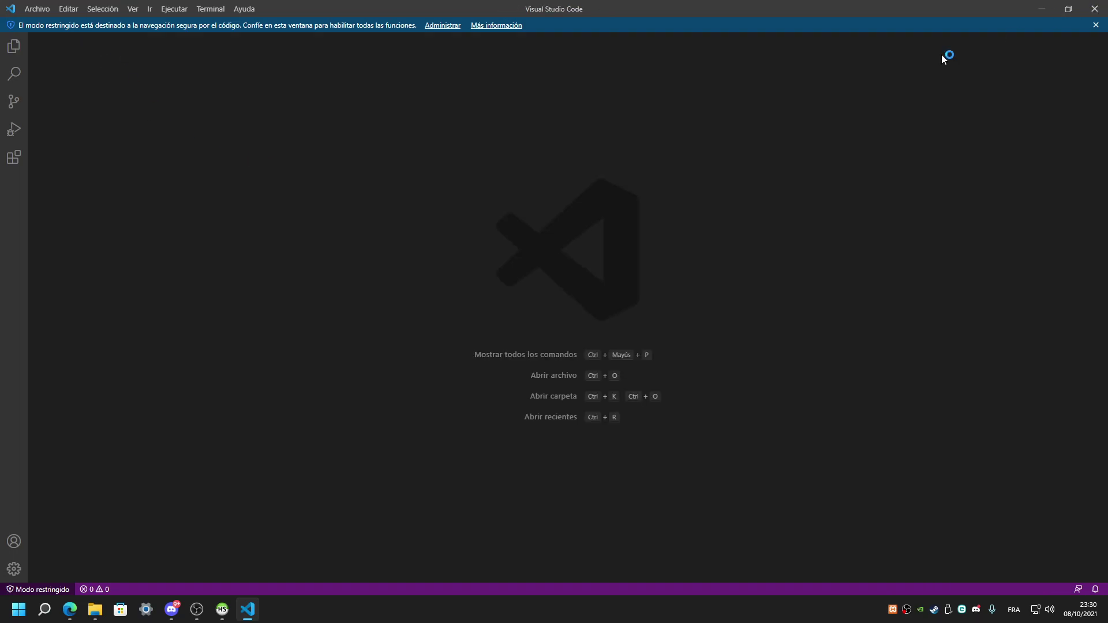
click(1095, 8)
Copy the sueters folder's name and open the resources.cfg file from server-data in Visual Studio Code.
click(12, 59)
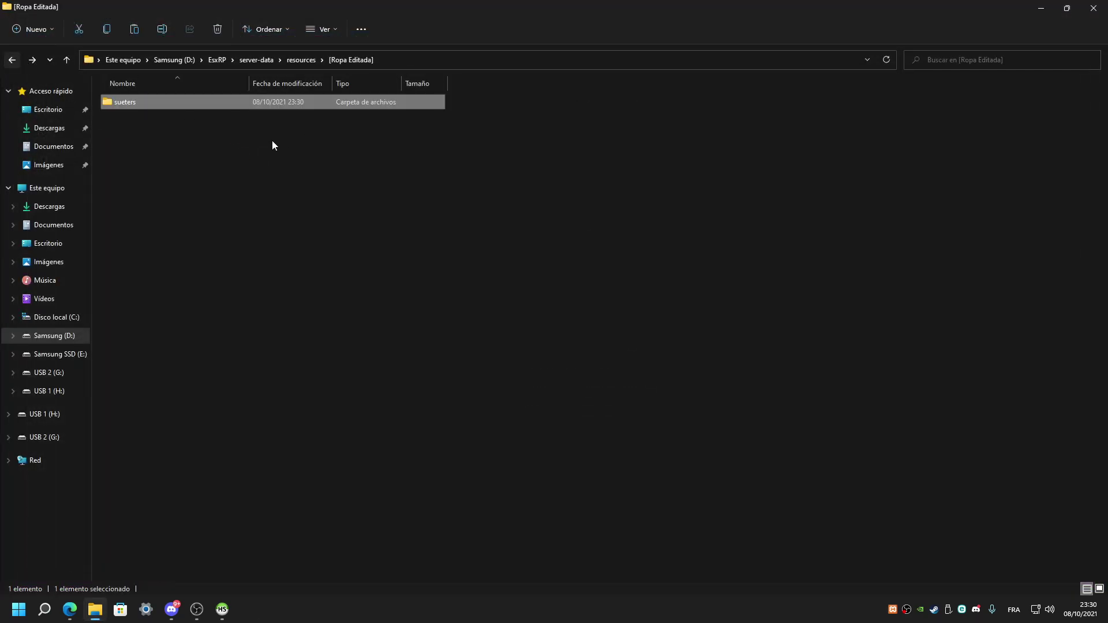
right_click(222, 101)
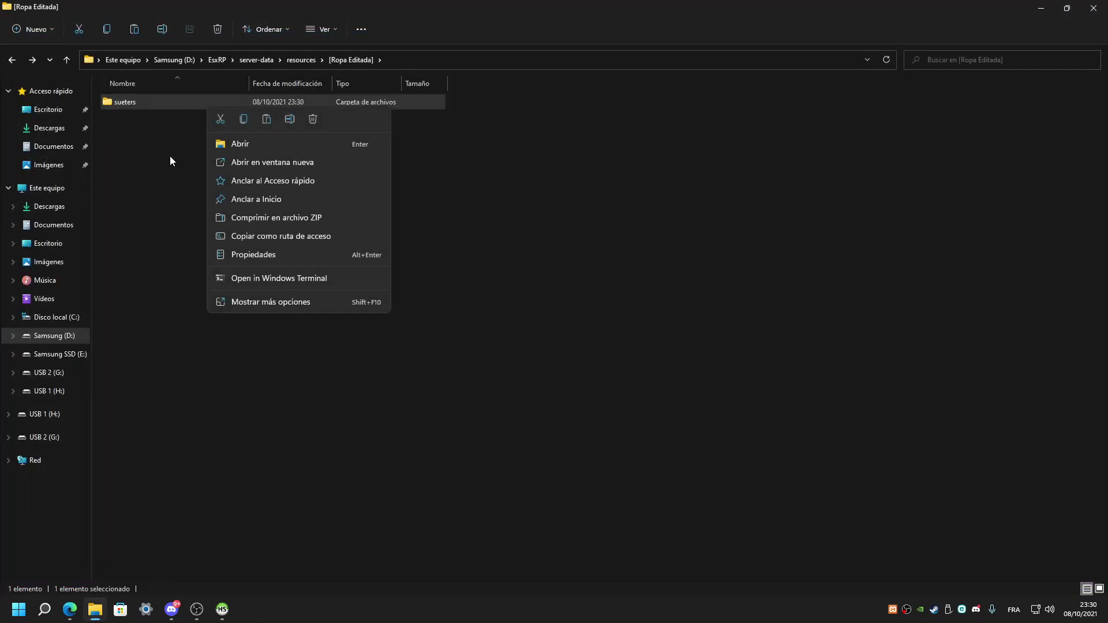
click(289, 119)
click(256, 59)
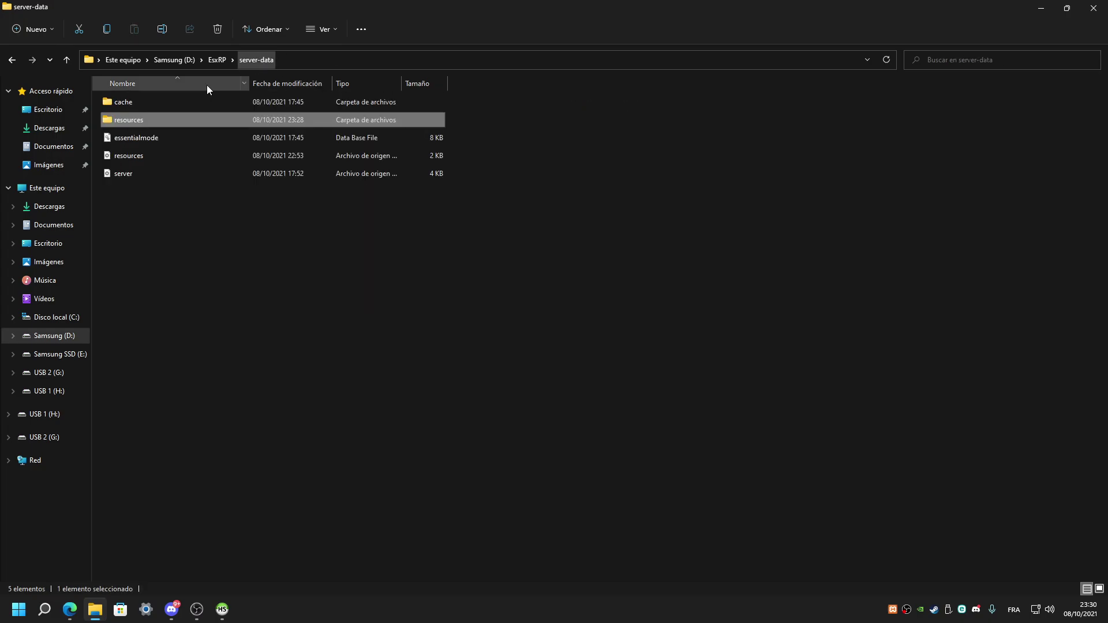
double_click(136, 155)
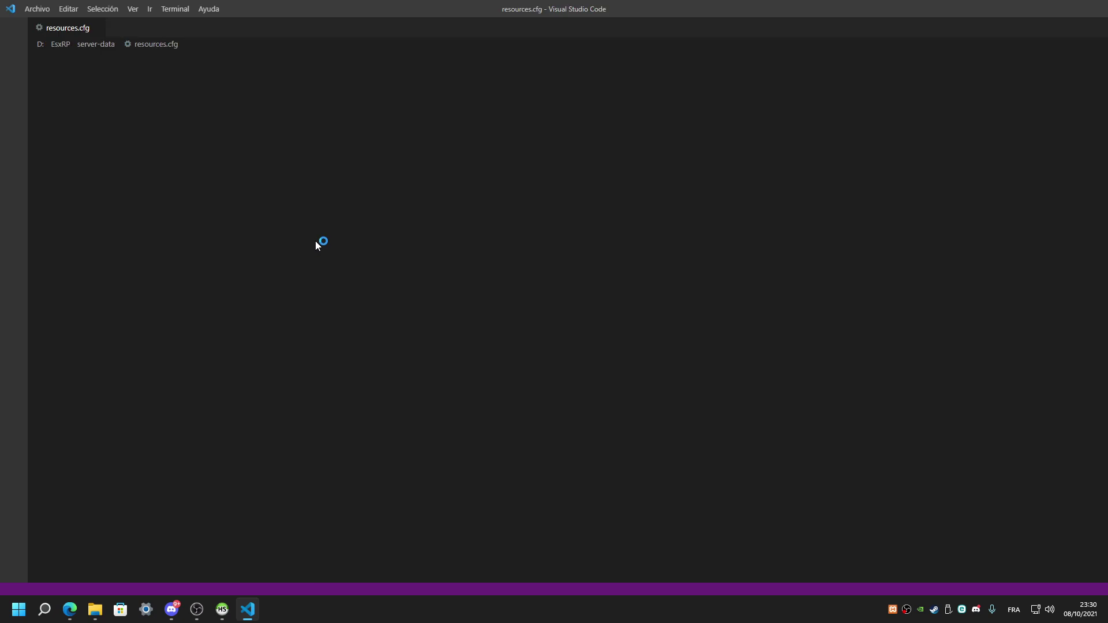
Add a "# Ropa Editada" section with "ensure sueters" below the ensure vSync line in resources.cfg, and save the file.
scroll(142, 235, down, 20)
scroll(142, 235, down, 8)
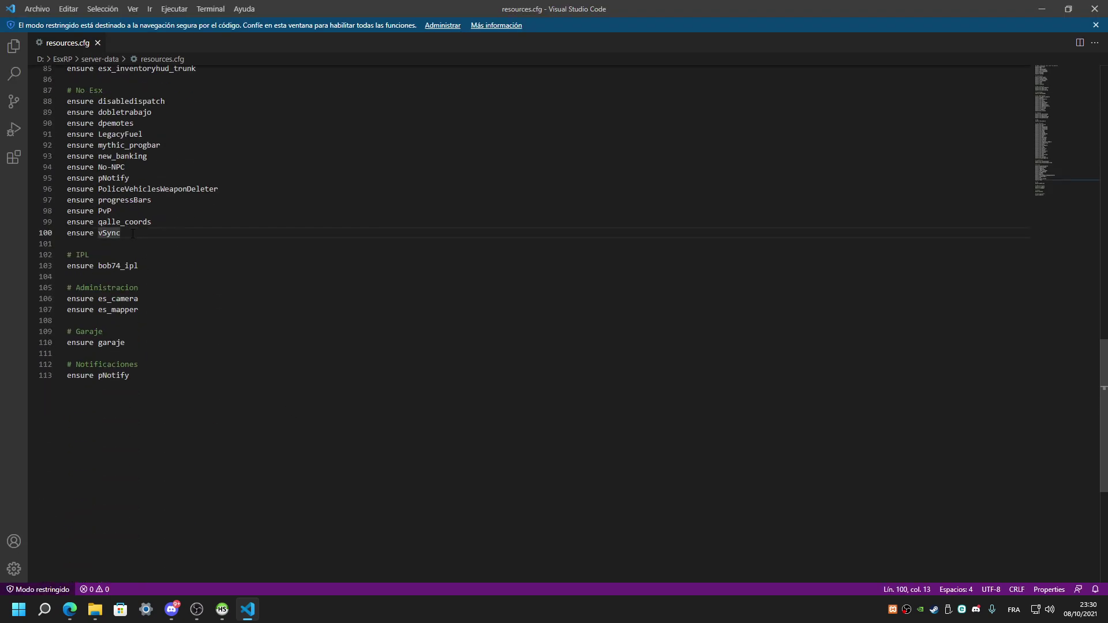
key(Return)
key(Return)
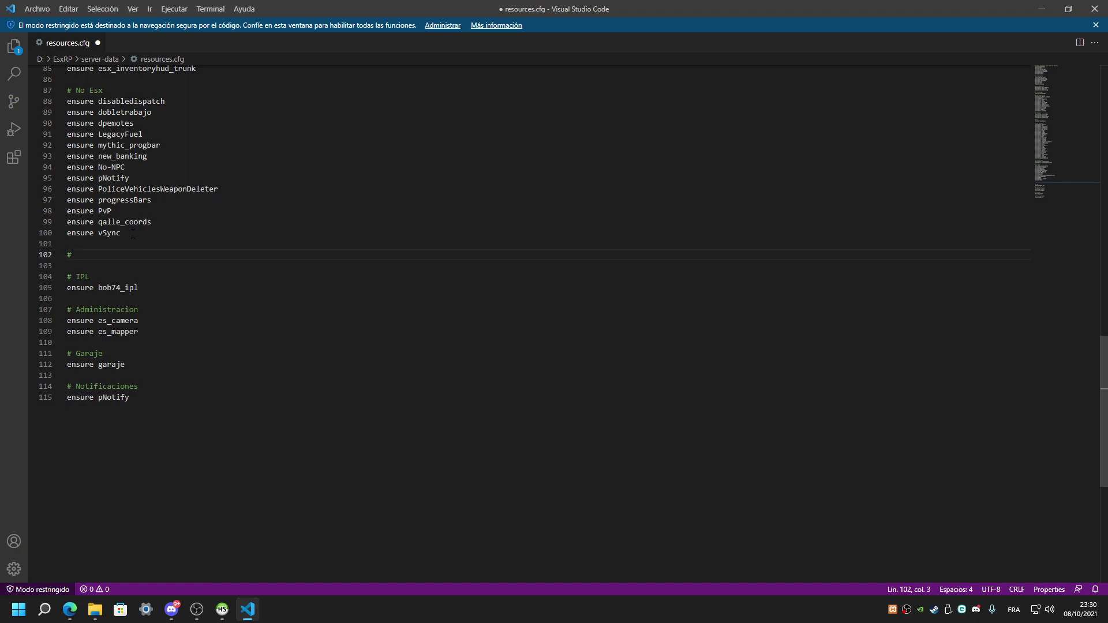
text(# Ropa Editada)
key(Return)
text(ensure sueters)
key(ctrl+s)
scroll(132, 233, up, 20)
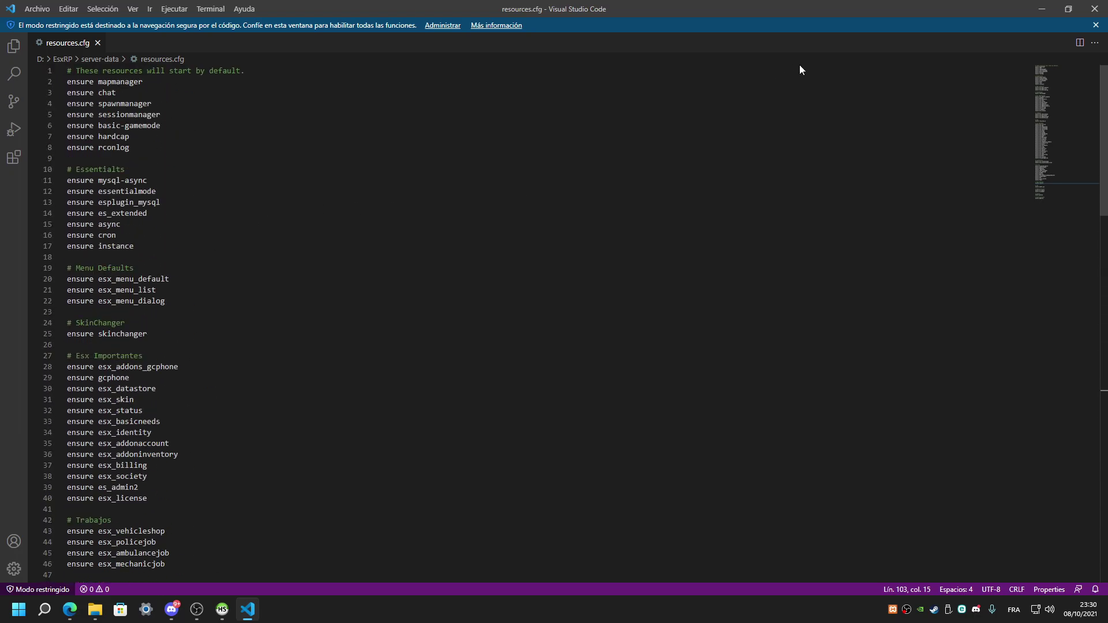
Switch to File Explorer and delete the cache folder and the essentialmode database file from EsxRP\server-data.
click(1041, 9)
click(217, 60)
double_click(129, 119)
ctrl+click(129, 137)
right_click(129, 135)
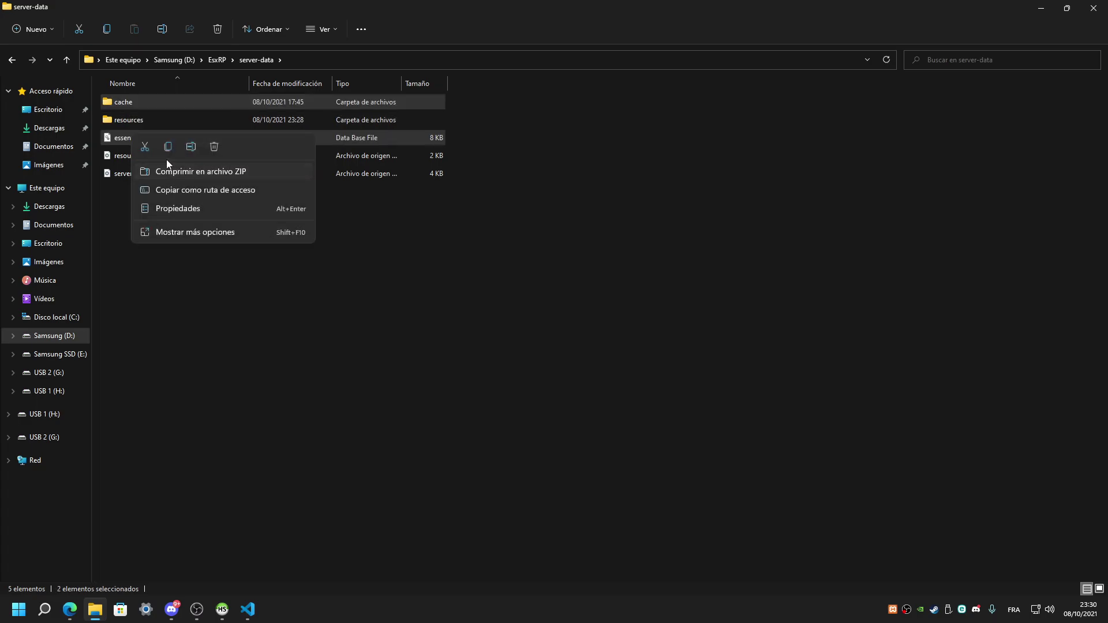
click(214, 147)
Start the server with the run_server script in EsxRP\server and move its console window clear of the file names.
click(217, 59)
double_click(144, 102)
scroll(221, 210, down, 15)
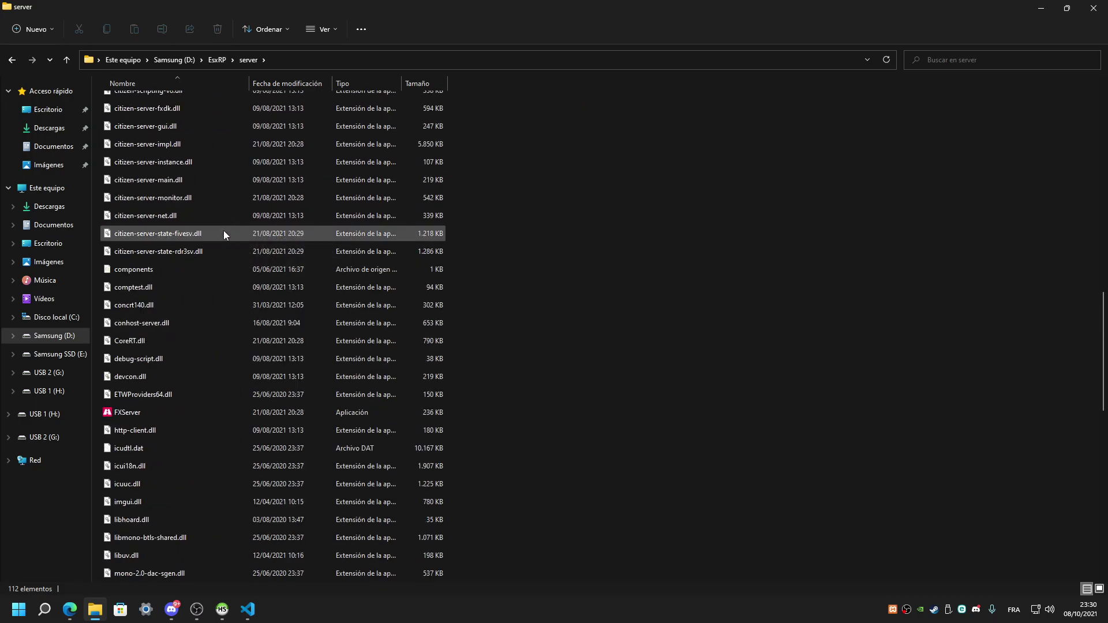
scroll(223, 229, down, 13)
double_click(125, 270)
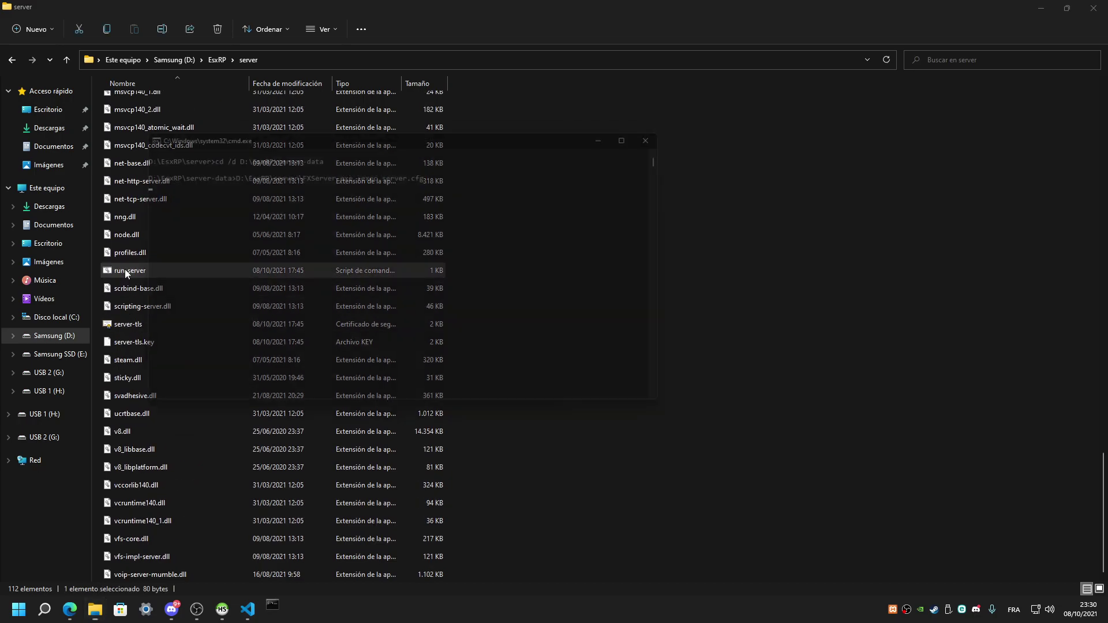
drag(358, 139, 524, 136)
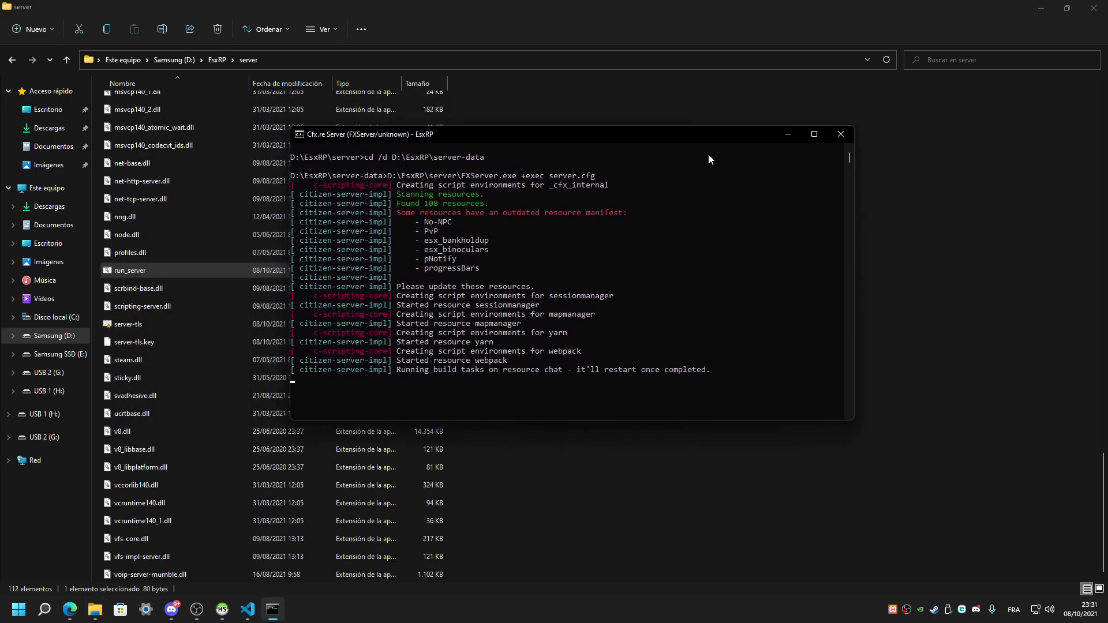
Restart the server with the run_server script, reposition its console window and minimize it.
click(171, 608)
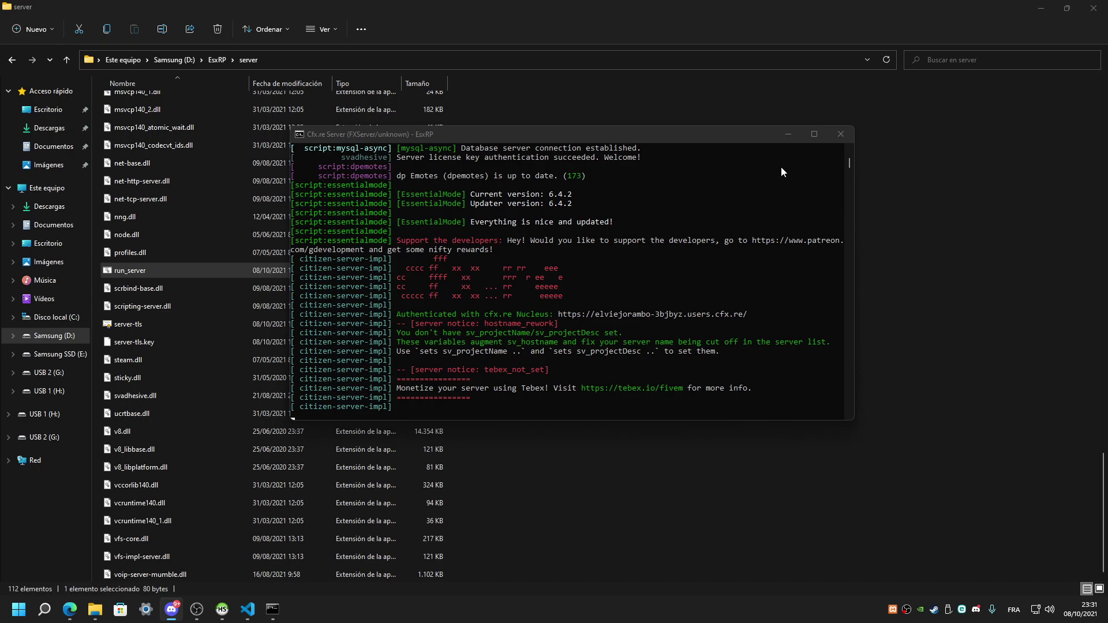
double_click(268, 271)
drag(347, 149, 541, 154)
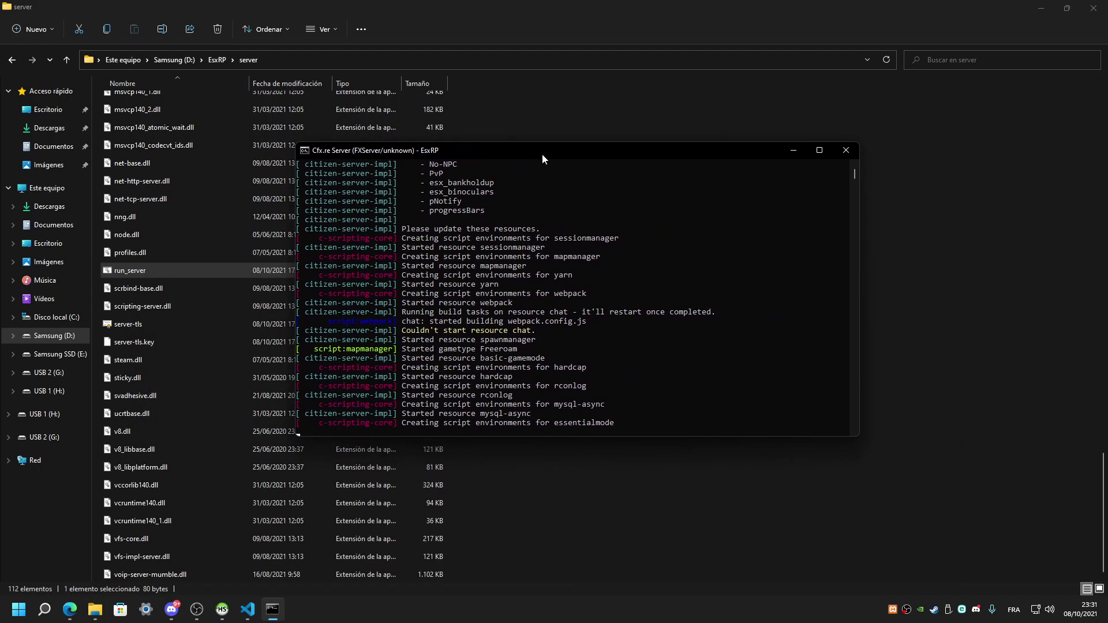
click(793, 151)
Show the desktop and permanently empty the recycle bin.
key(super+d)
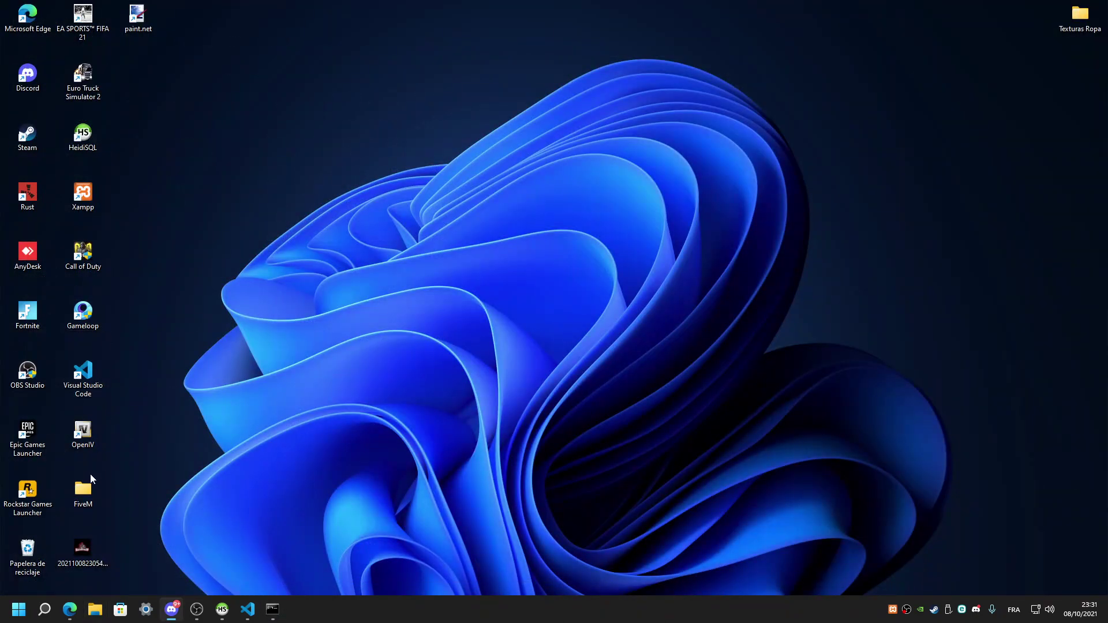
right_click(42, 543)
click(98, 472)
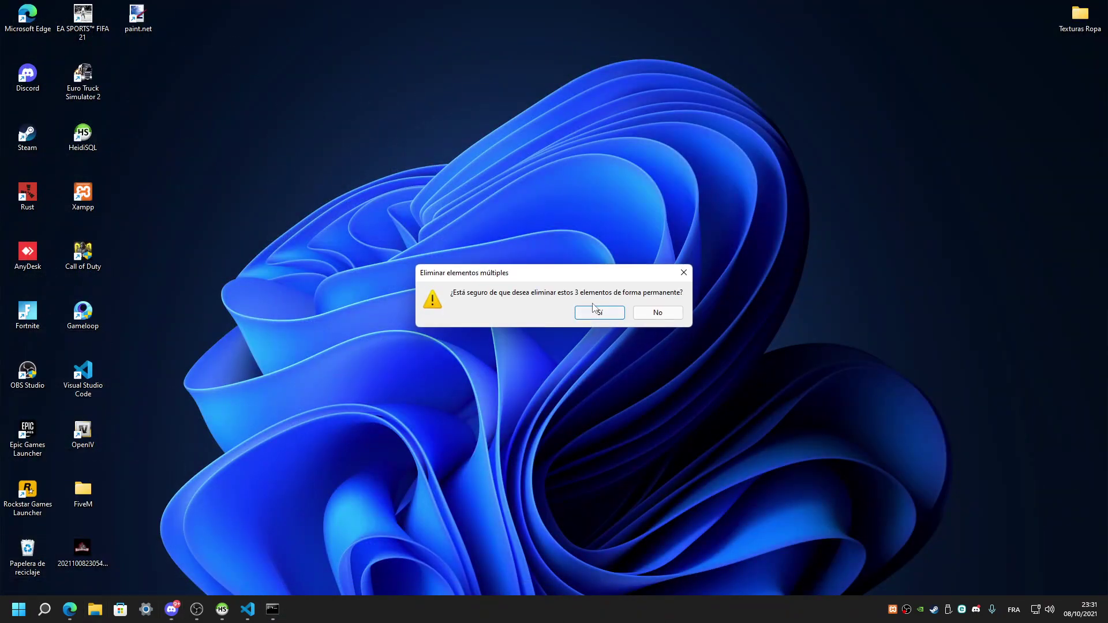
click(594, 313)
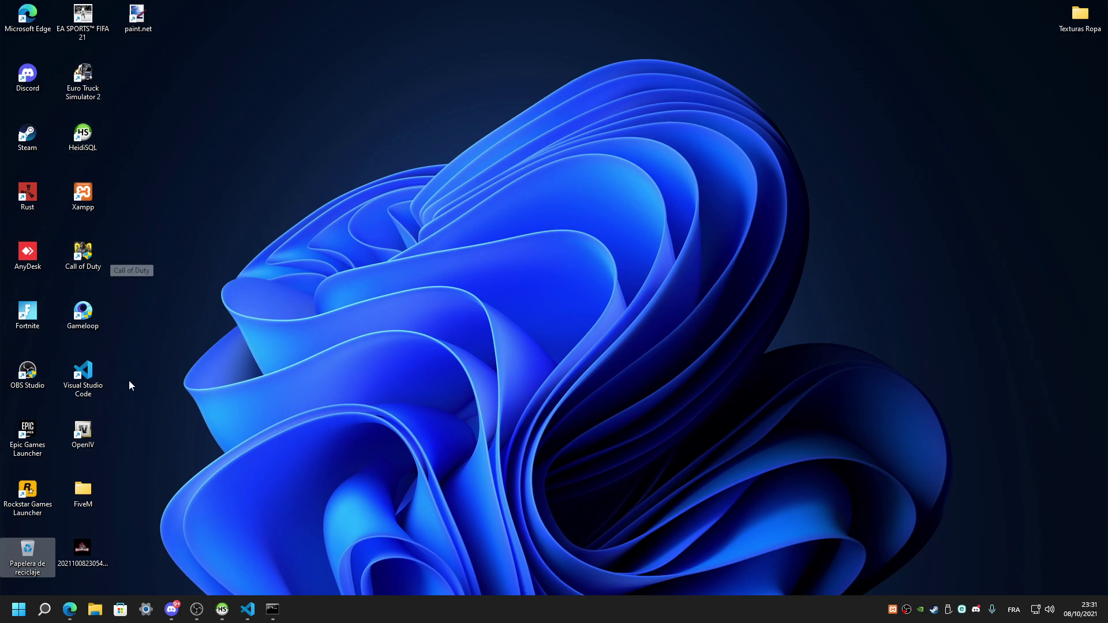
Launch FiveM from the FiveM desktop folder, dismiss the Sign In dialog and connect to the EsxRP server.
double_click(93, 499)
double_click(133, 142)
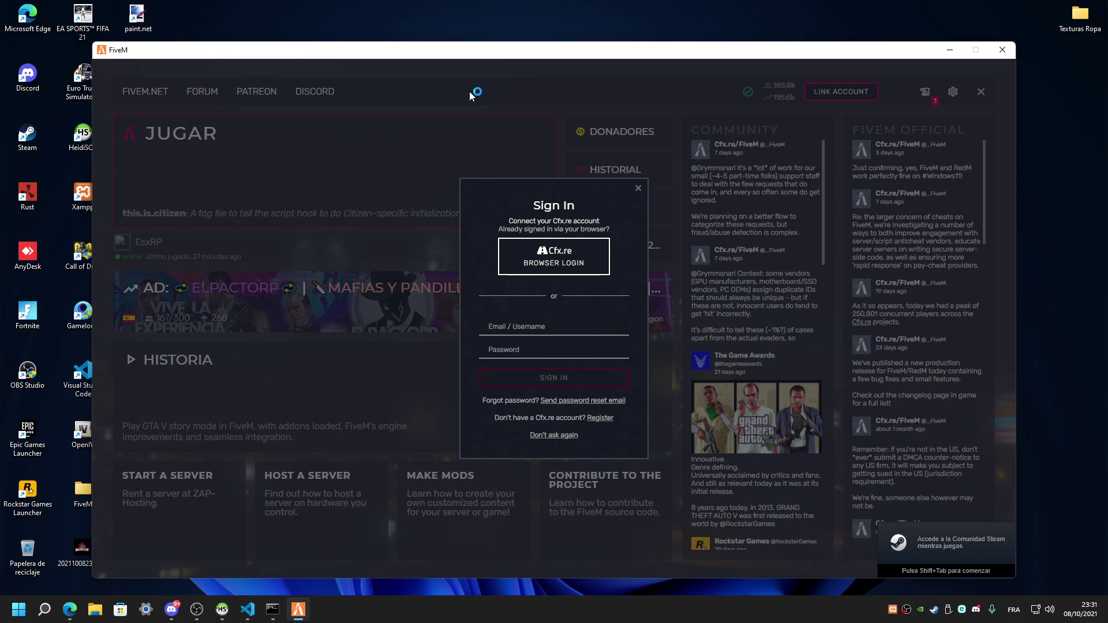
click(171, 610)
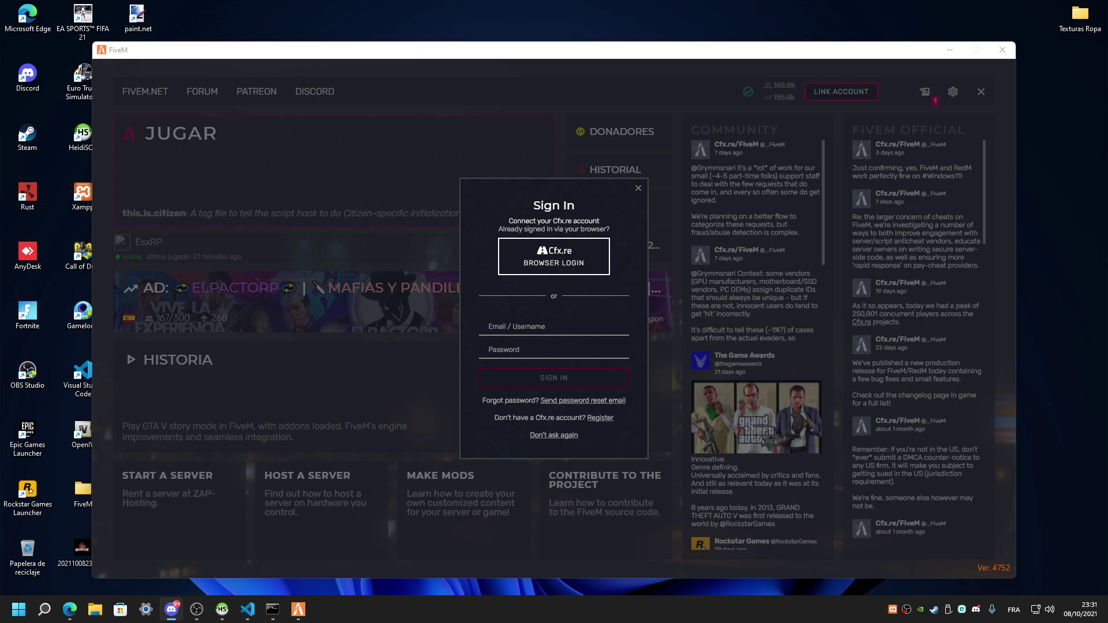
click(638, 189)
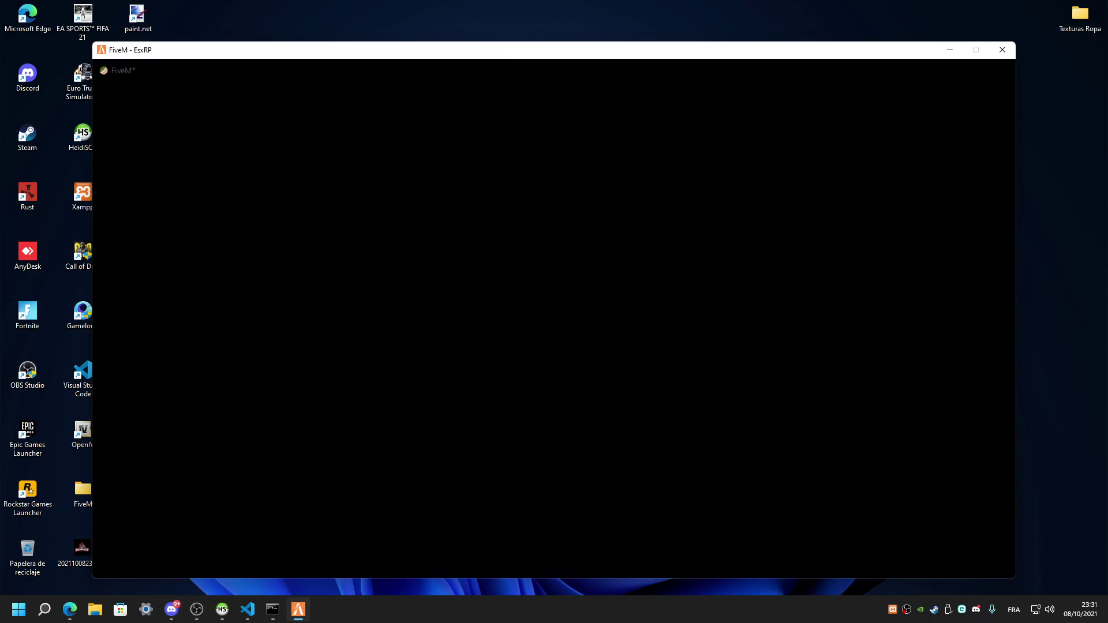
Bring up the Cfx.re server console to check the player's connection while the game loads, and minimize it again.
click(249, 608)
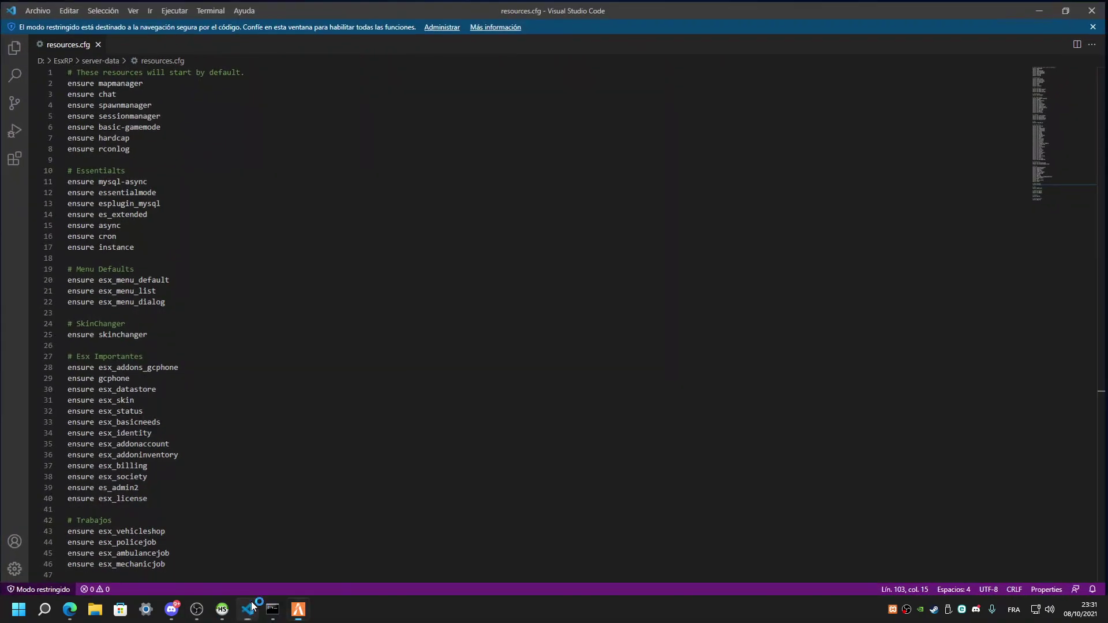
click(252, 606)
click(273, 609)
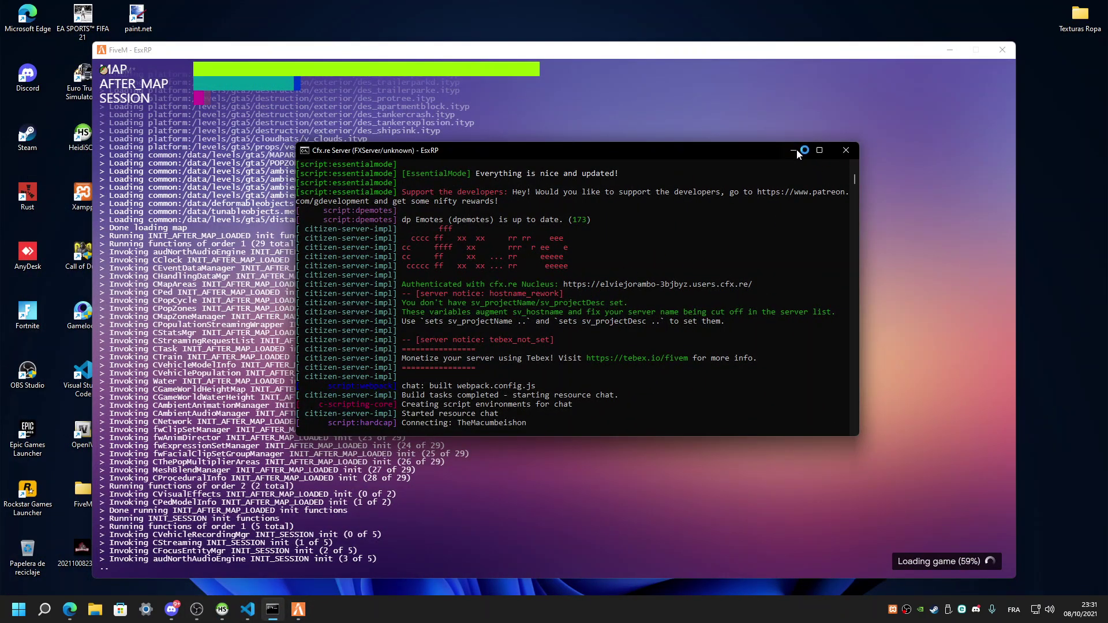
click(796, 152)
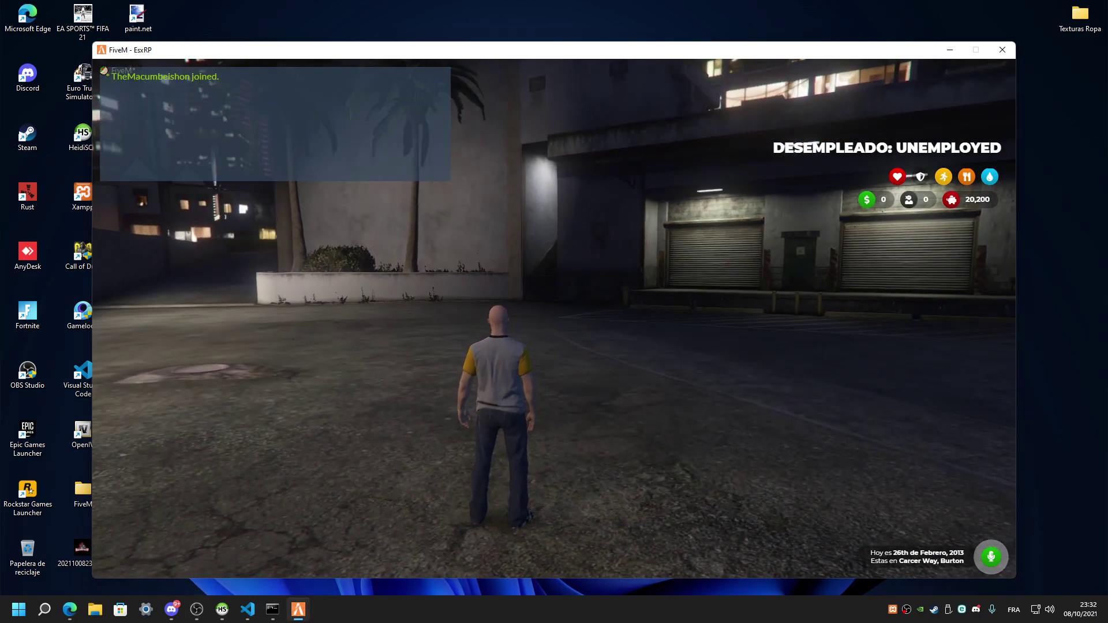
Turn the character around in the EsxRP game session to view its clothing from the front.
key(w)
key(super)
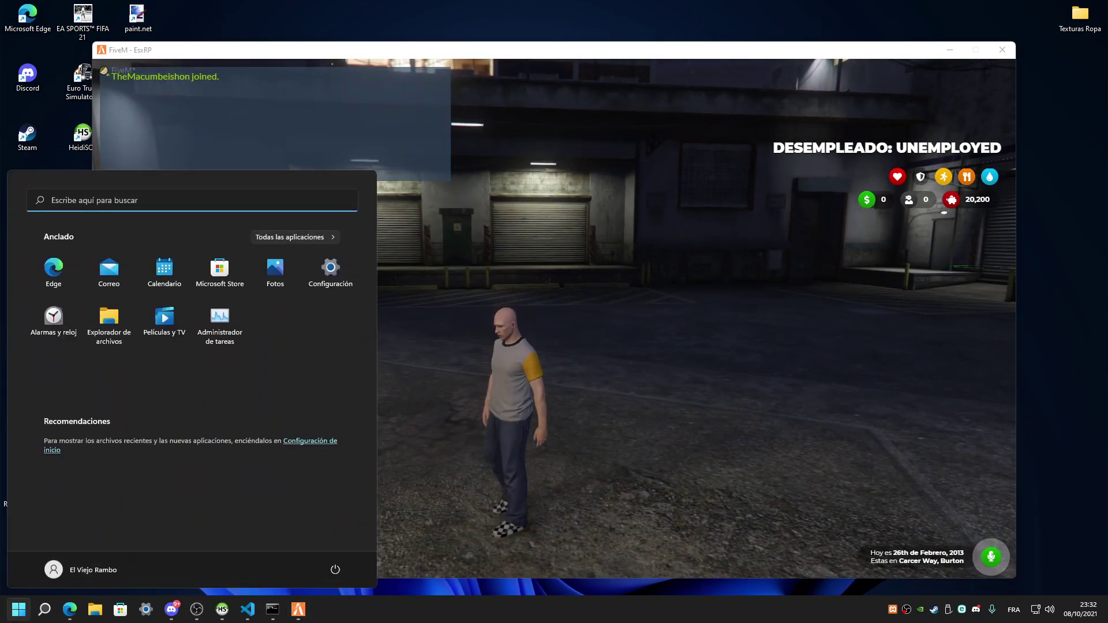
key(super)
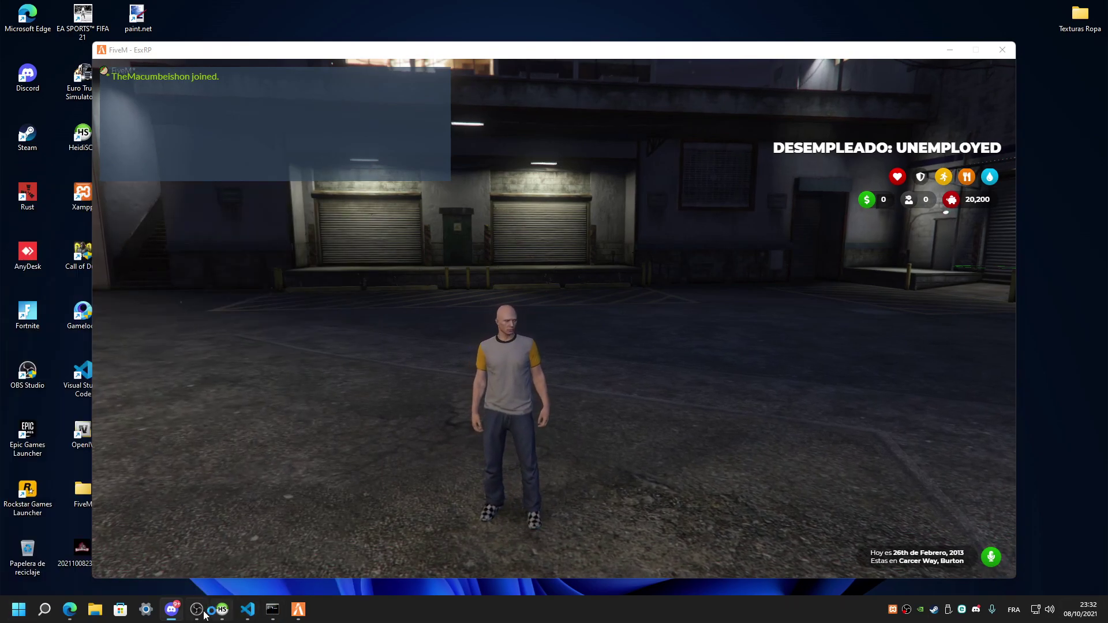
Run the skin command in the in-game console to bring up the character appearance menu, and close the console.
click(577, 342)
key(F8)
text(skin)
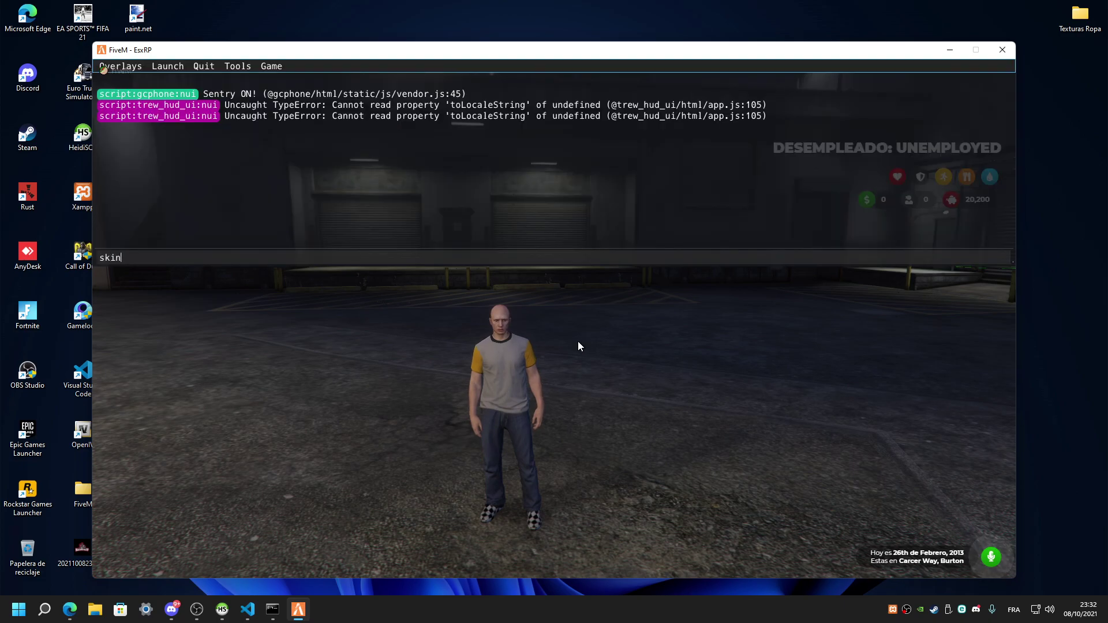
key(Return)
key(F8)
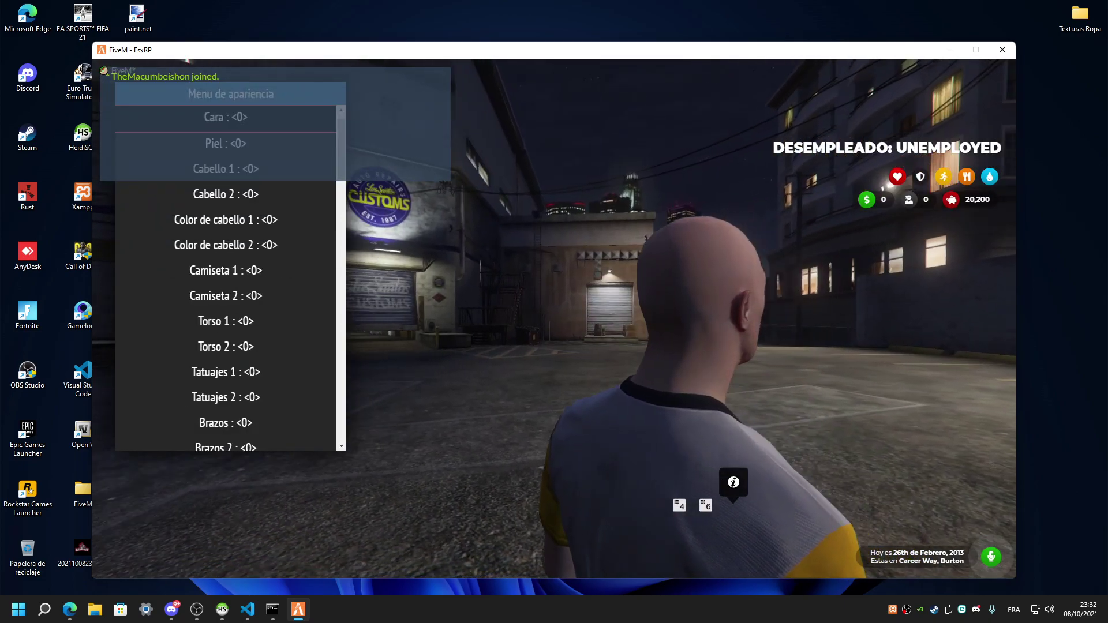
Browse the Torso 1 garments up to 289 and back down to 272, looking for the custom sweater.
key(Down)
key(Down)
key(Down)
key(Down)
key(Down)
key(Down)
key(Down)
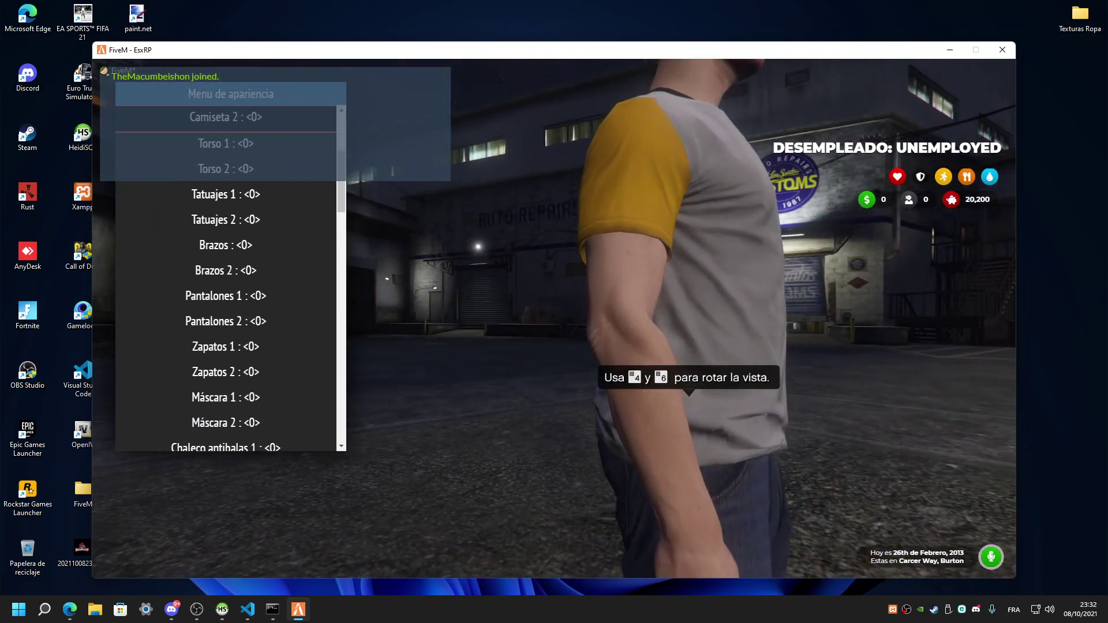
key(Down)
key(Right)
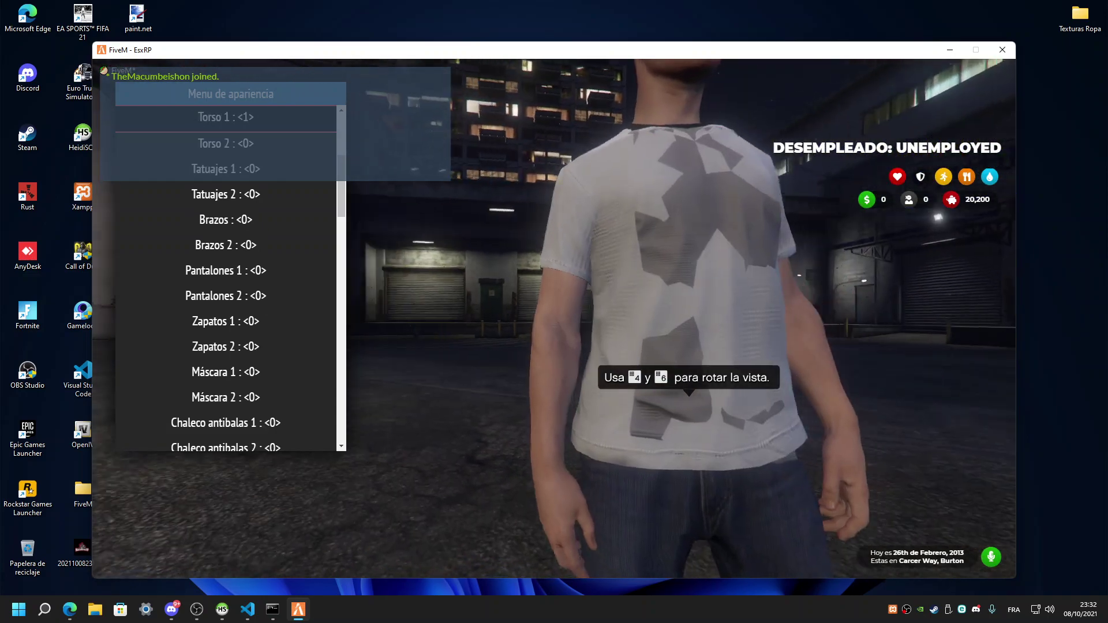
key(Right)
key(Right)
key(Right)
key(Right)
key(Right)
key(Right)
key(Right)
key(Right)
key(Right)
key(Right)
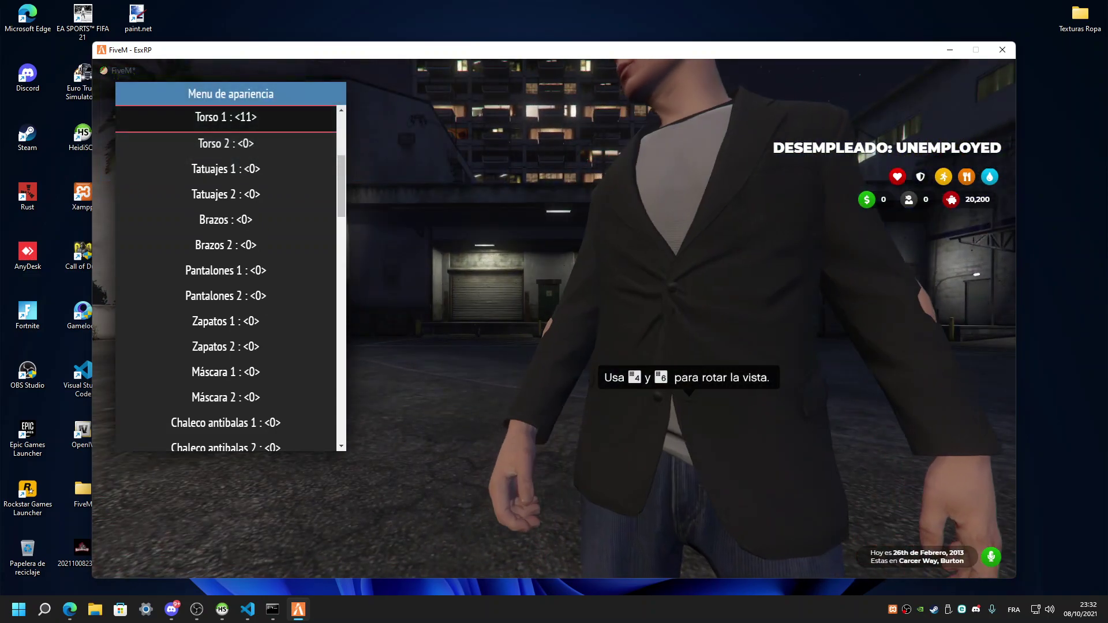
key(Right)
key(Right)
key(Right)
key(Right)
key(Right)
key(Right)
key(Right)
key(Right)
key(Right)
key(Right)
key(Right)
key(Right)
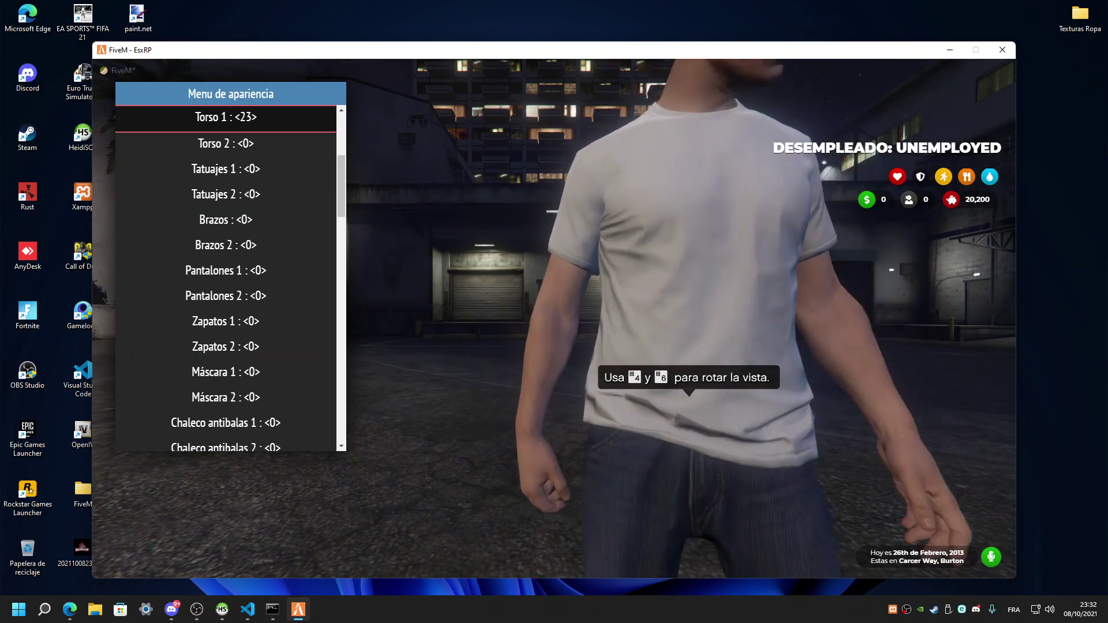
key(Right)
key(Right)
key(Right)
key(Right)
key(Right)
key(Right)
key(Right)
key(Right)
key(Right)
key(Right)
key(Right)
key(Right)
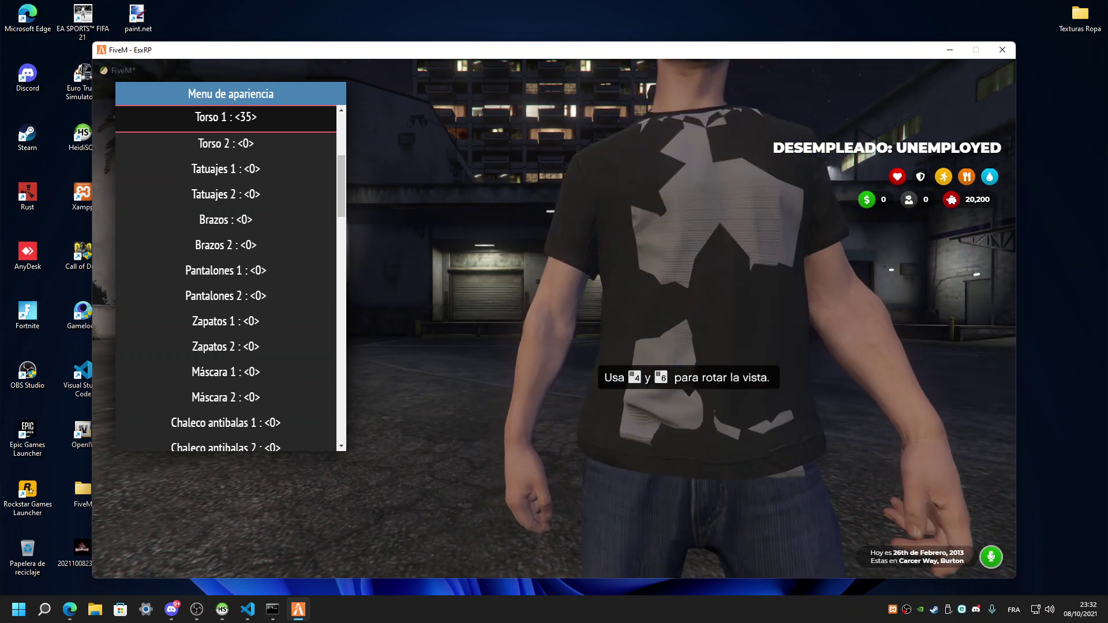
key(Right)
key(Right)
key(Right)
key(Right)
key(Right)
key(Right)
key(Right)
key(Right)
key(Right)
key(Right)
key(Right)
key(Right)
key(Right)
key(Right)
key(Right)
key(Right)
key(Right)
key(Right)
key(Right)
key(Right)
key(Right)
key(Right)
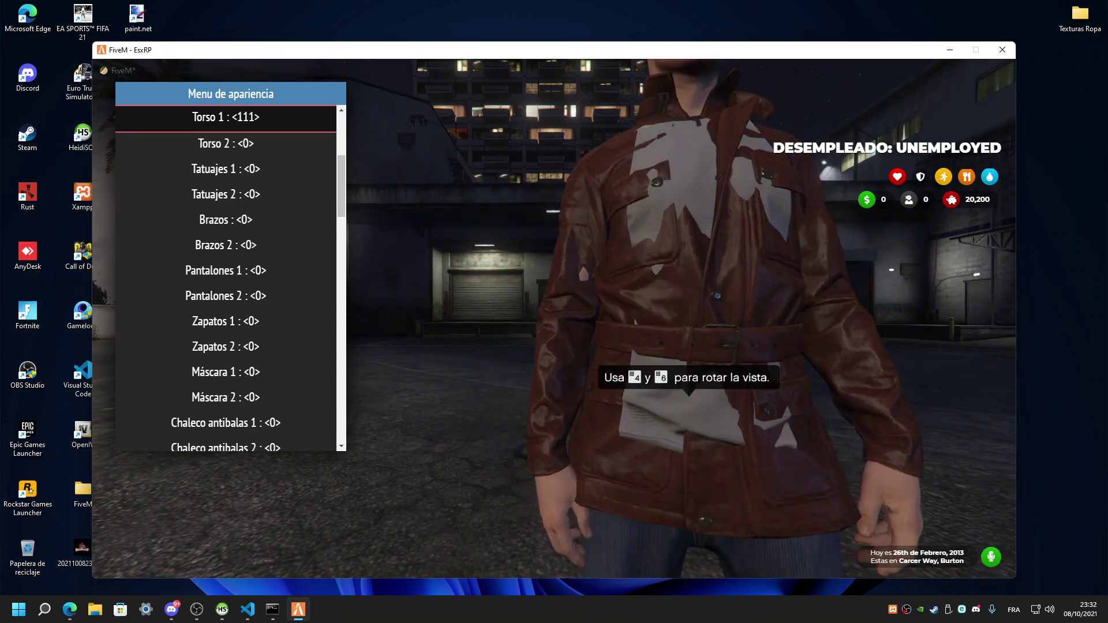
key(Right)
key(Right)
key(Right)
key(Right)
key(Right)
key(Right)
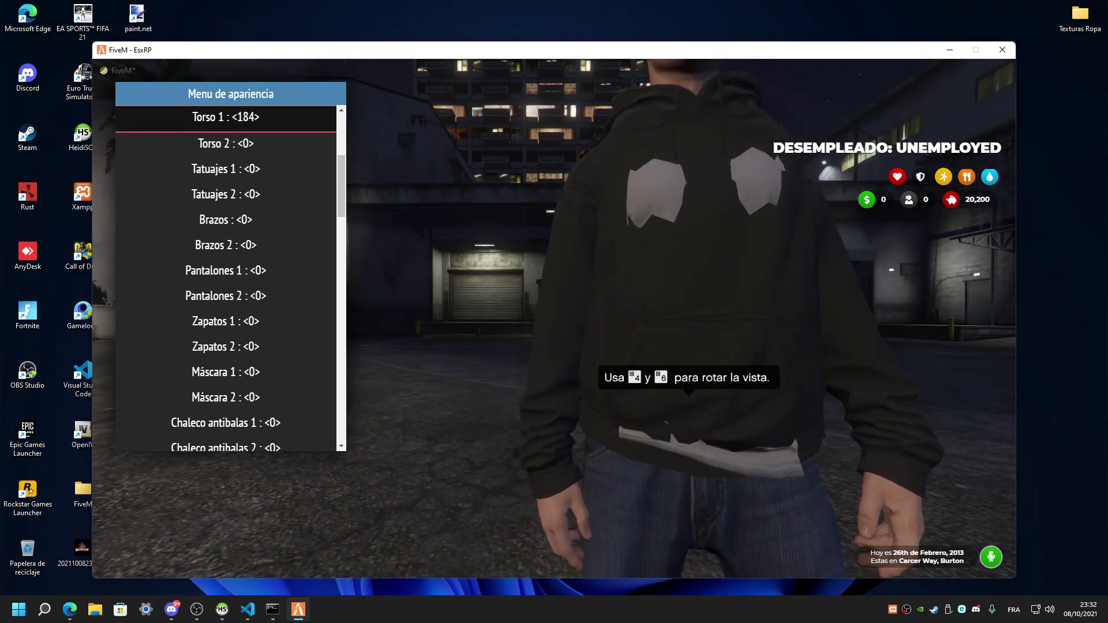
key(Right)
key(Right)
key(Right)
key(Right)
key(Right)
key(Right)
key(Right)
key(Right)
key(Right)
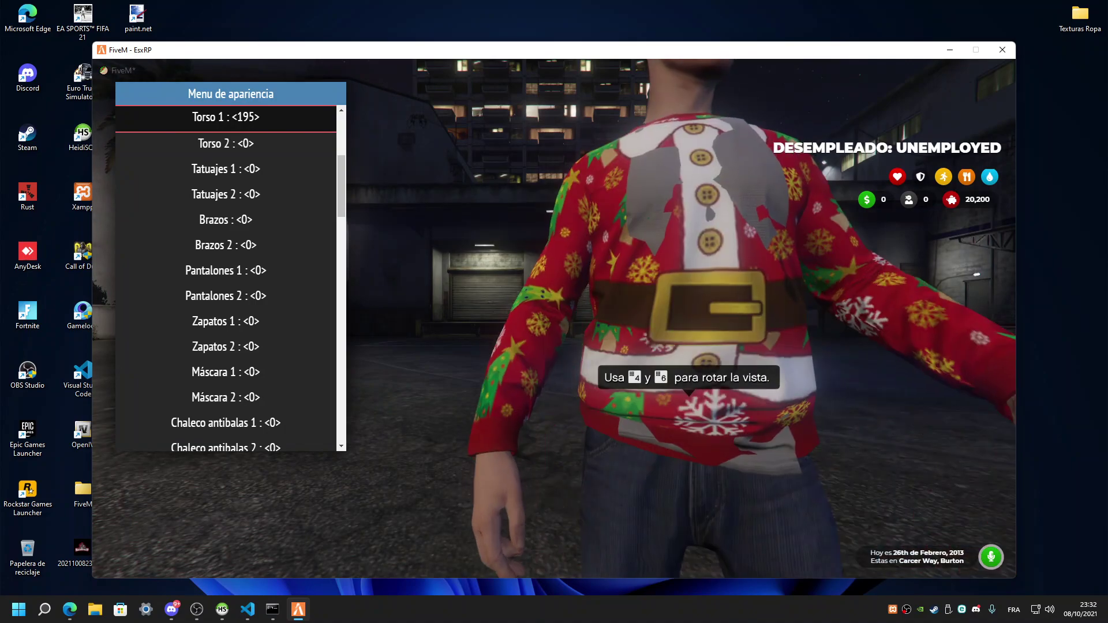
key(Right)
key(Right)
key(Right)
key(Right)
key(Right)
key(Right)
key(Right)
key(Right)
key(Right)
key(Right)
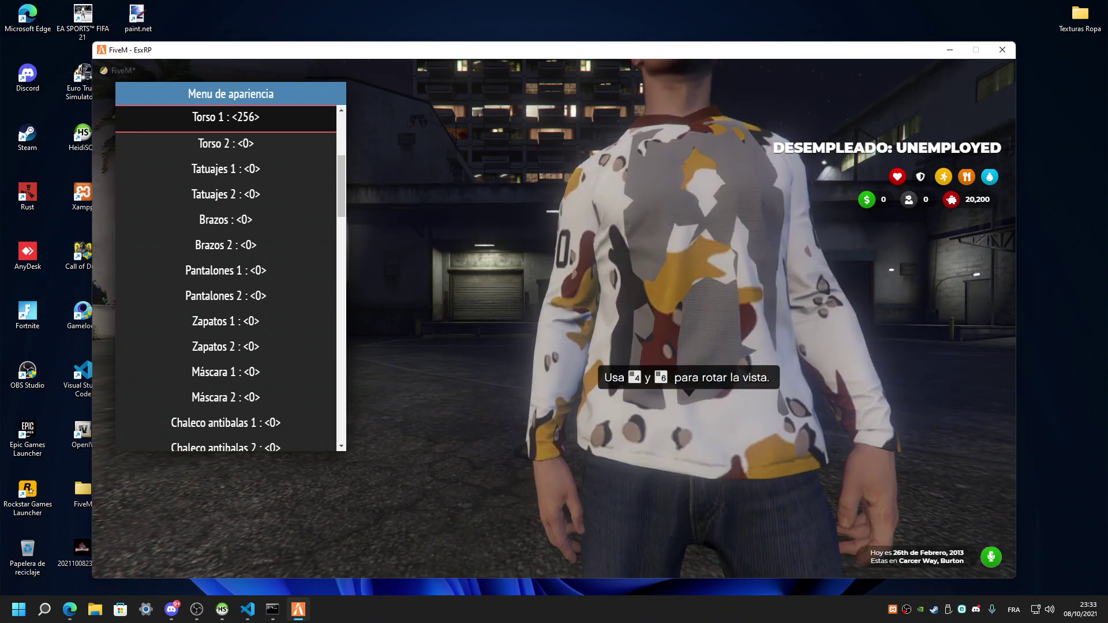
key(Right)
key(Right)
key(Right)
key(Right)
key(Right)
key(Right)
key(Right)
key(Right)
key(Right)
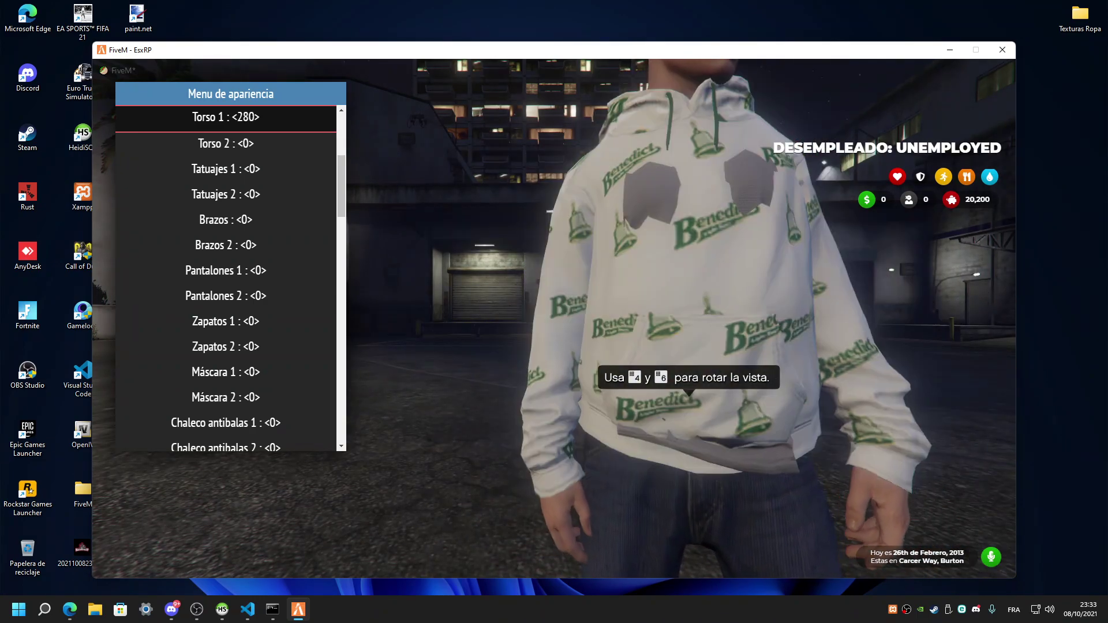
key(Right)
key(Right)
key(Right)
key(Right)
key(Right)
key(Right)
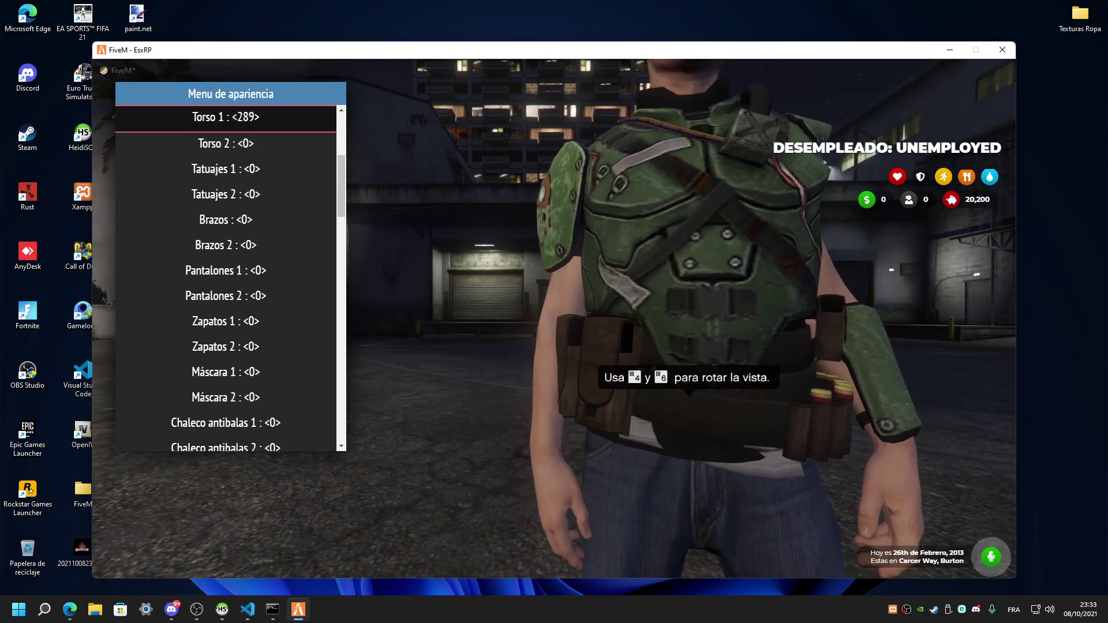
key(Left)
key(Left)
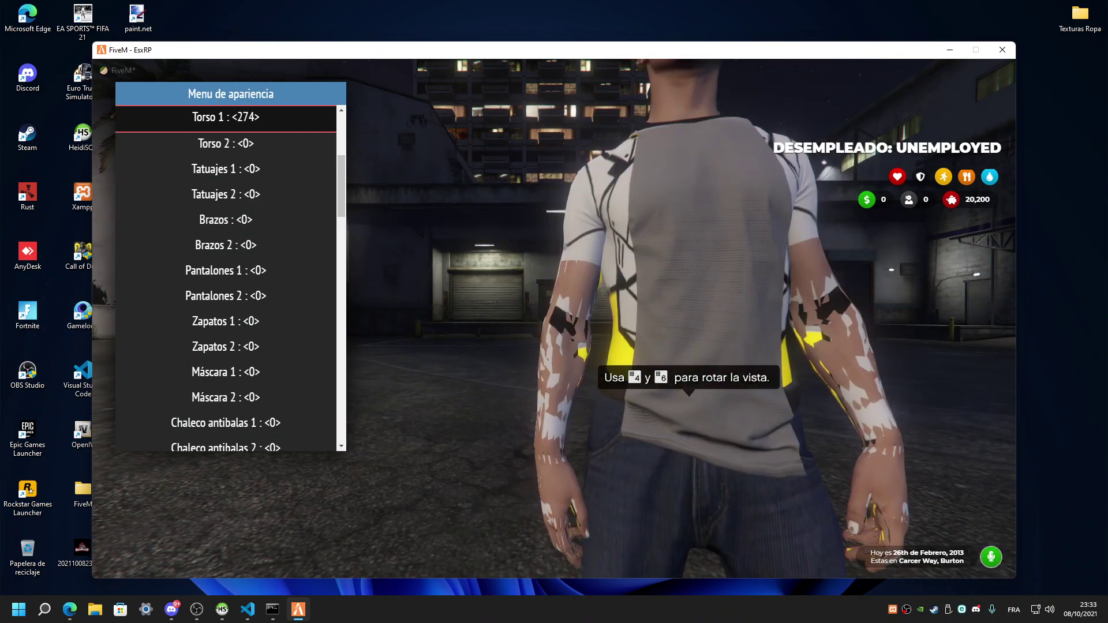
key(Left)
Raise the Camiseta 1 undershirt option past 12 until no undershirt clips through the torso garment.
key(Up)
key(Up)
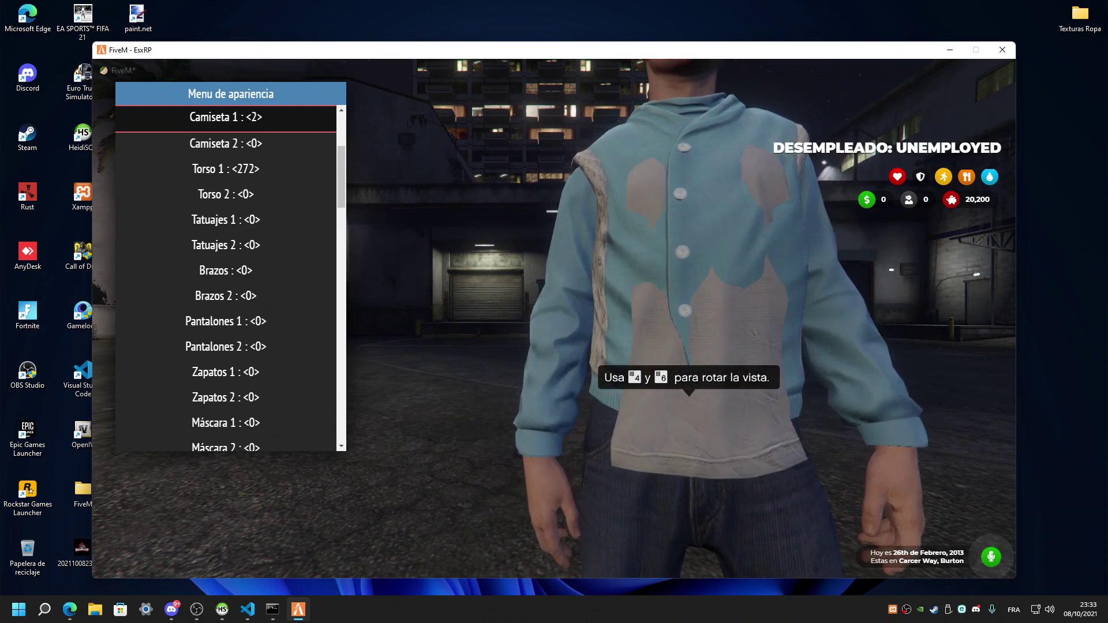
key(Right)
key(Right)
key(Right)
key(Right)
key(Right)
key(Right)
key(Right)
key(Right)
key(Right)
key(Right)
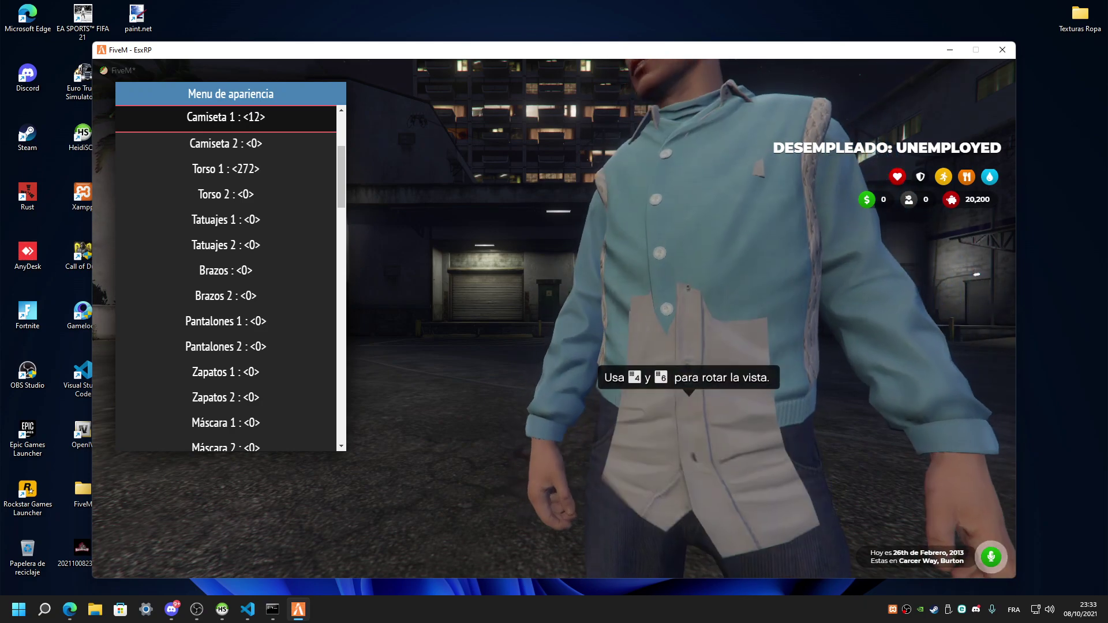
key(Right)
Go back to the Torso 1 option and browse its garments down to 229, looking for the custom sweater.
key(Down)
key(Down)
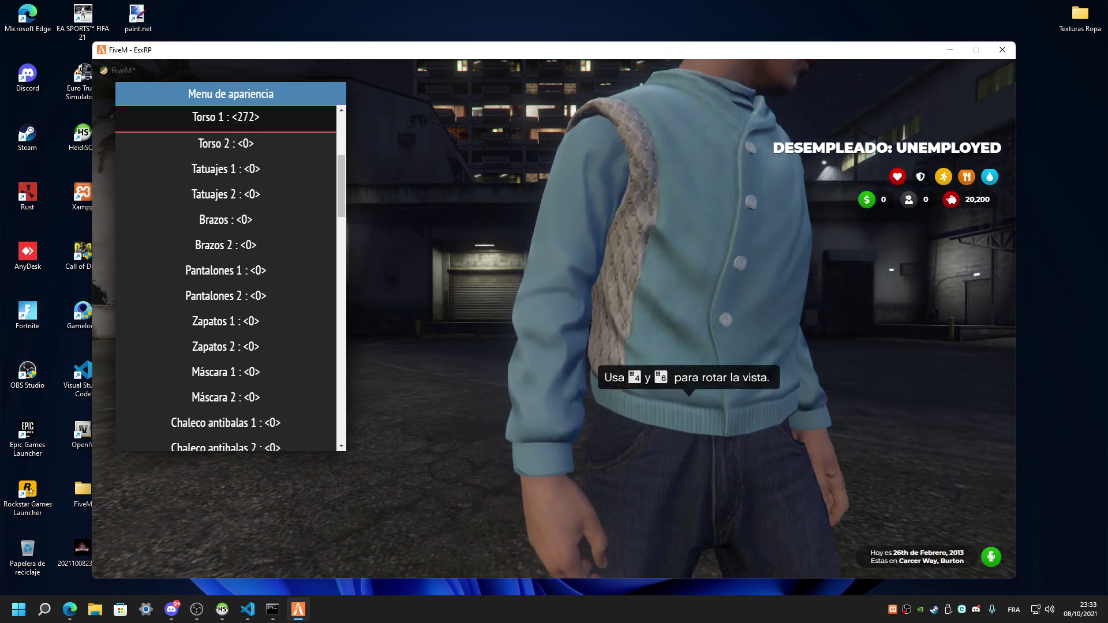
key(Left)
key(Left)
key(Left)
key(Left)
key(Left)
key(Left)
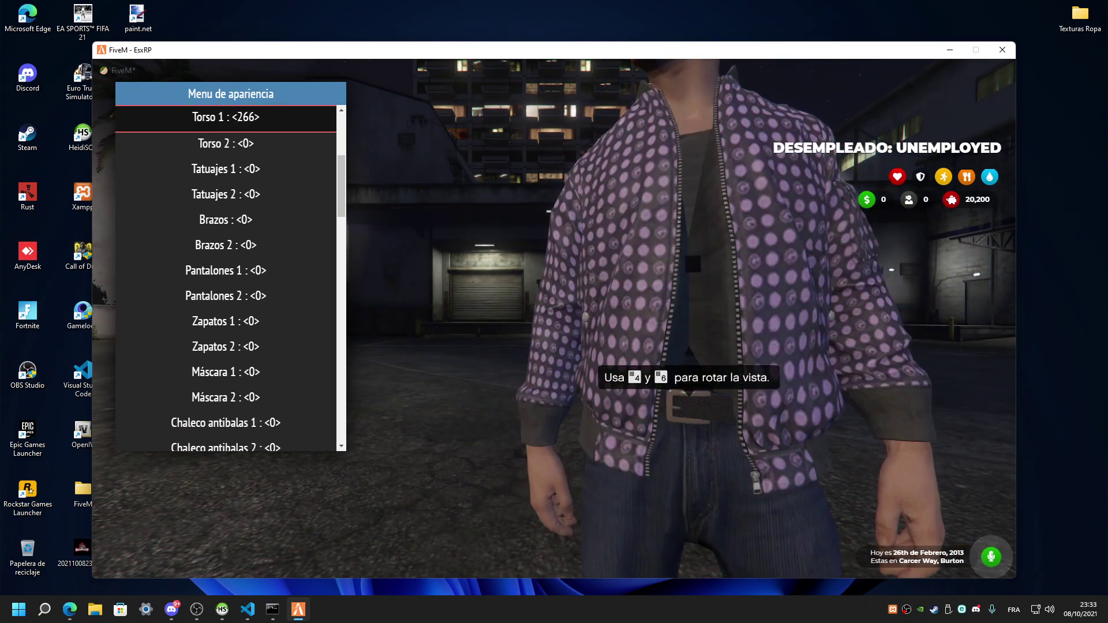
key(Left)
key(Left)
key(Left)
key(Left)
key(Left)
key(Left)
key(Left)
key(Left)
key(Left)
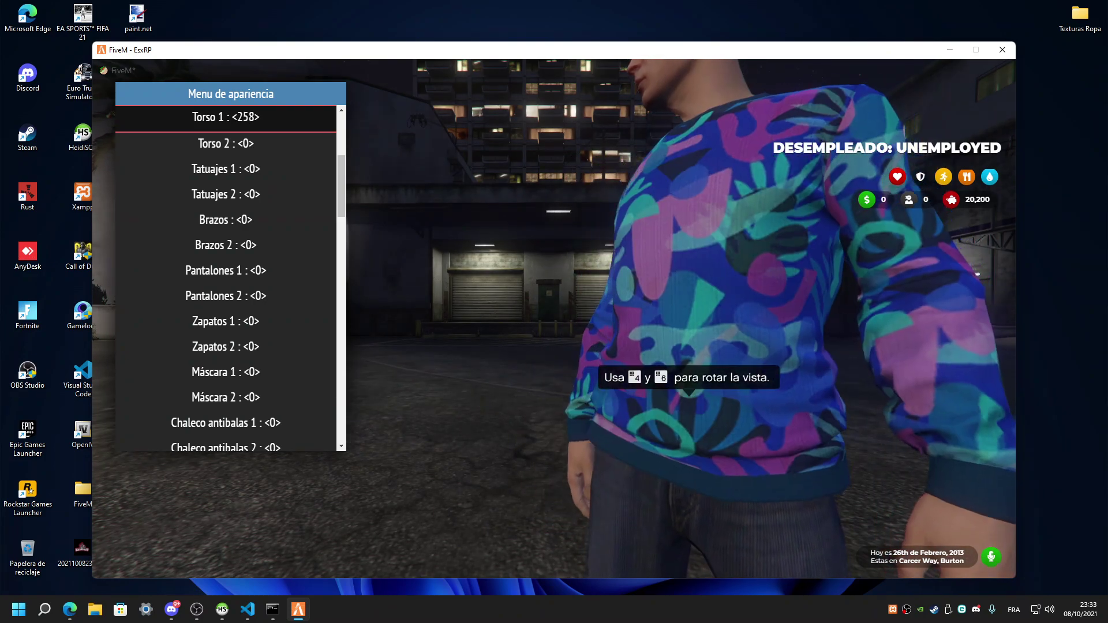
key(Left)
key(Left)
key(Left)
key(Left)
key(Left)
key(Left)
key(Left)
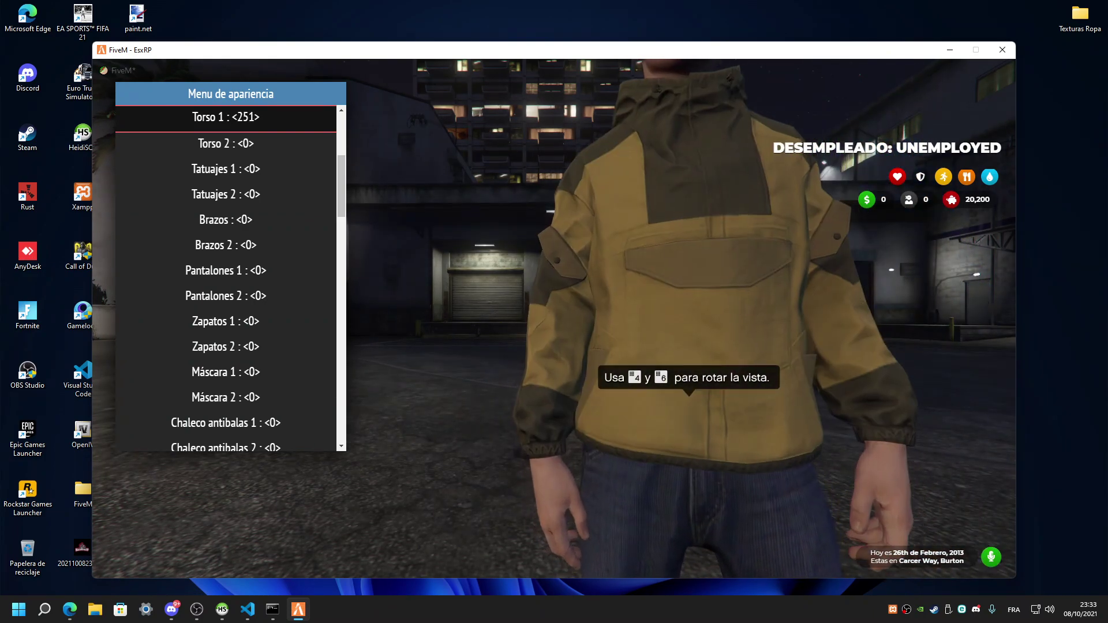
key(Left)
key(Left)
key(Left)
key(Left)
key(Left)
key(Left)
key(Left)
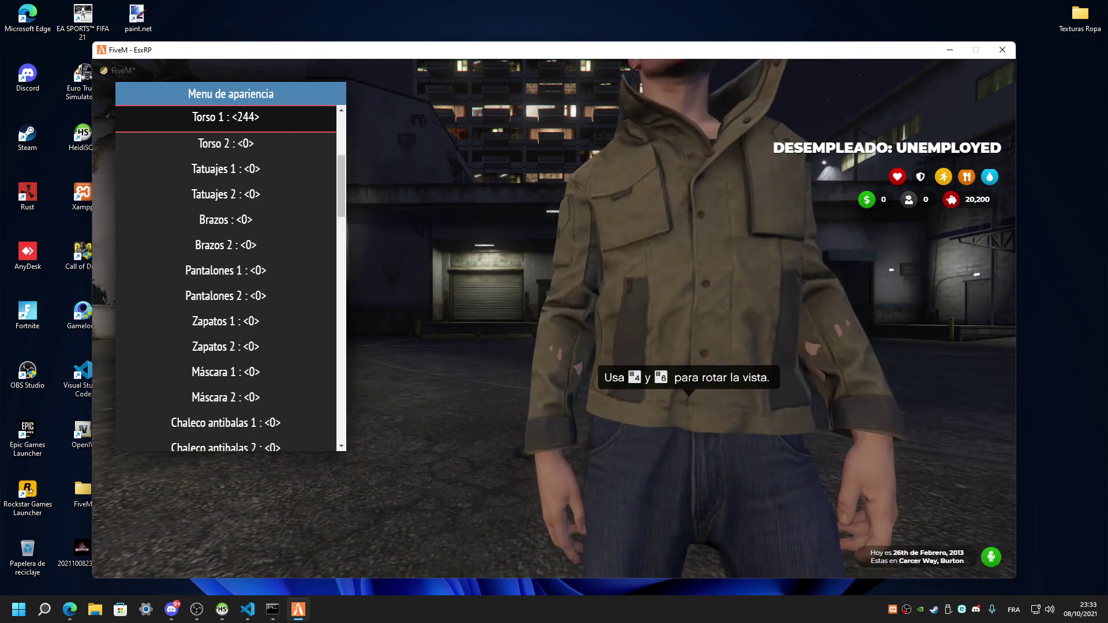
key(Left)
key(Left)
key(Left)
key(Left)
key(Left)
key(Left)
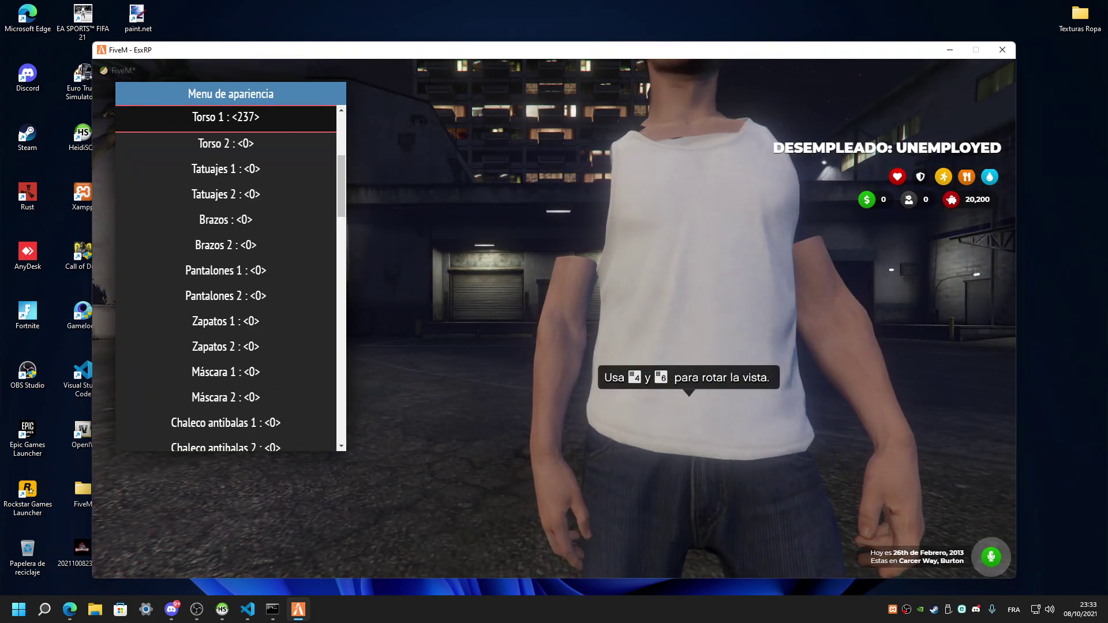
key(Left)
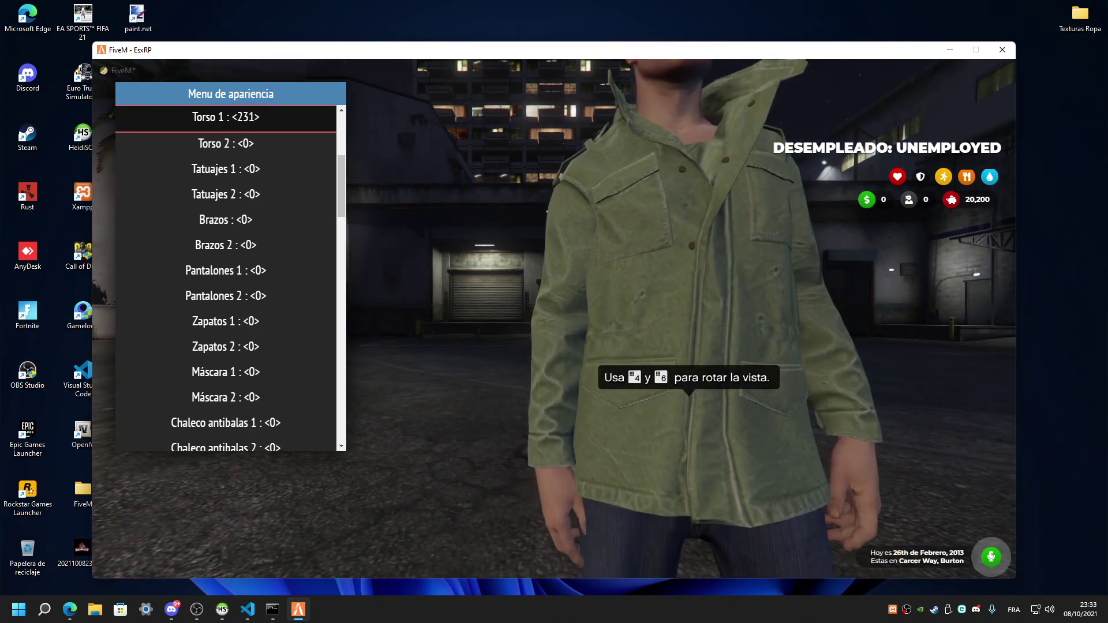
key(Left)
Switch to the Cfx.re server console and check its startup log for the sueters resource.
key(super)
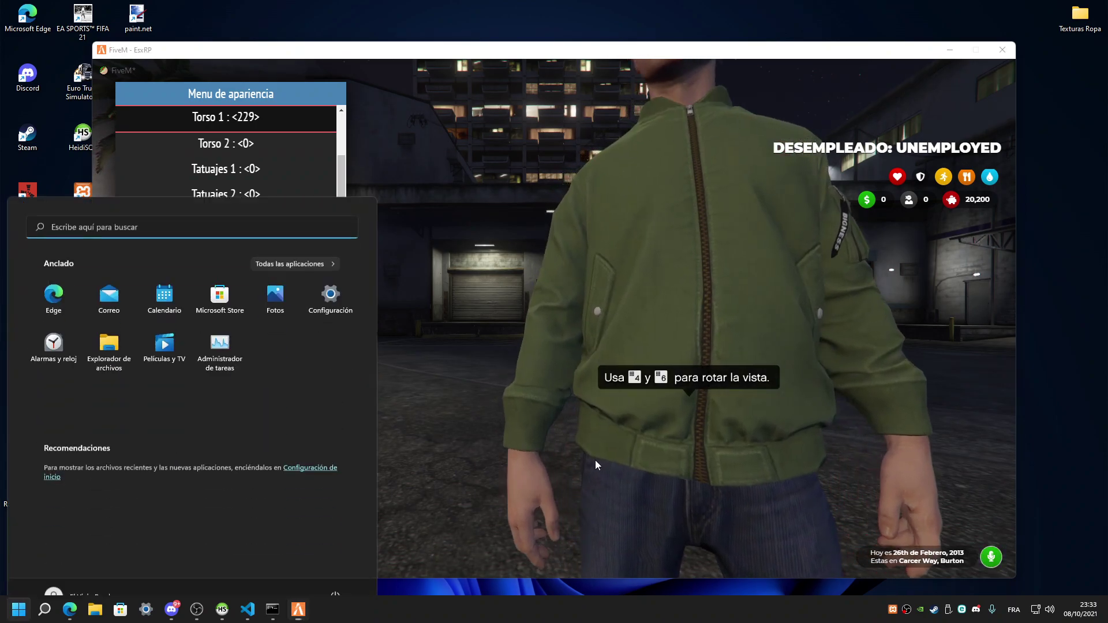
key(super)
key(alt+Tab)
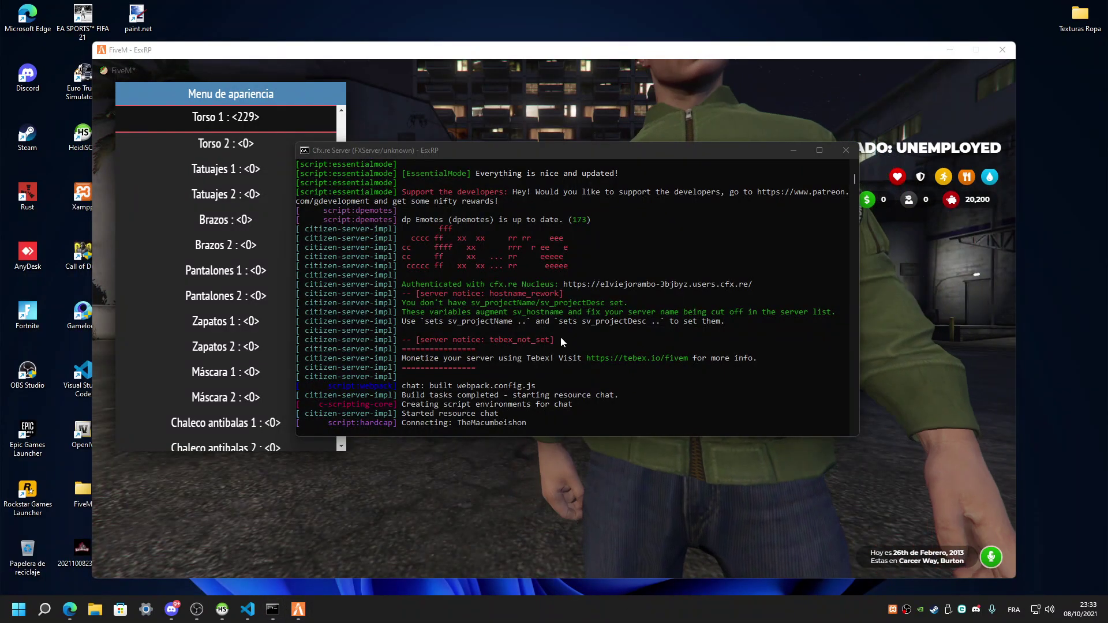
scroll(553, 321, up, 10)
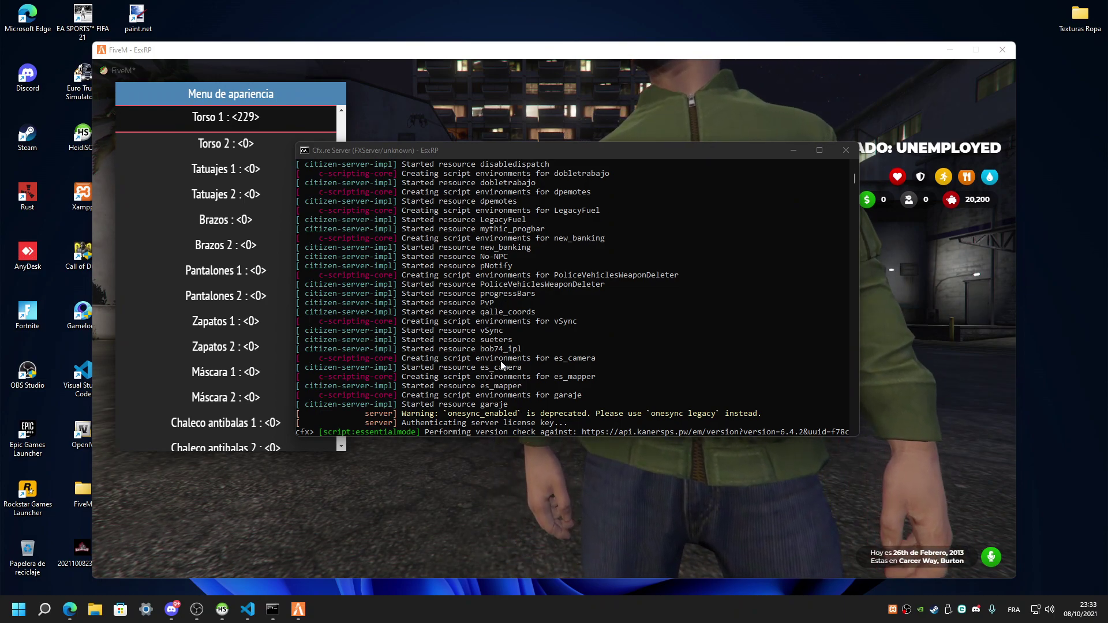
scroll(531, 355, up, 1)
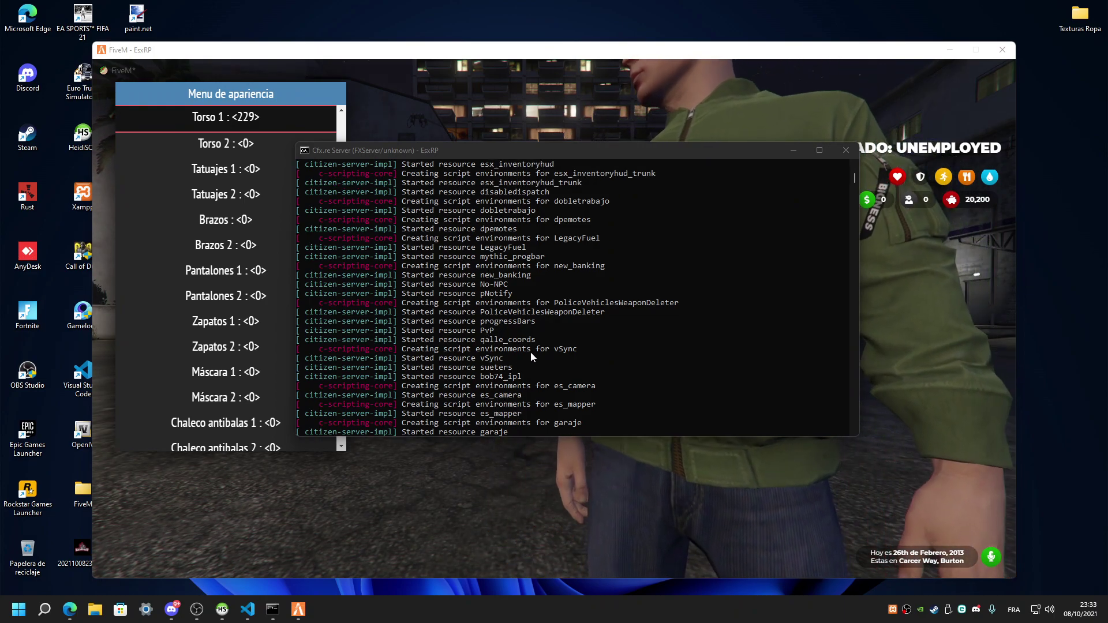
scroll(531, 352, down, 2)
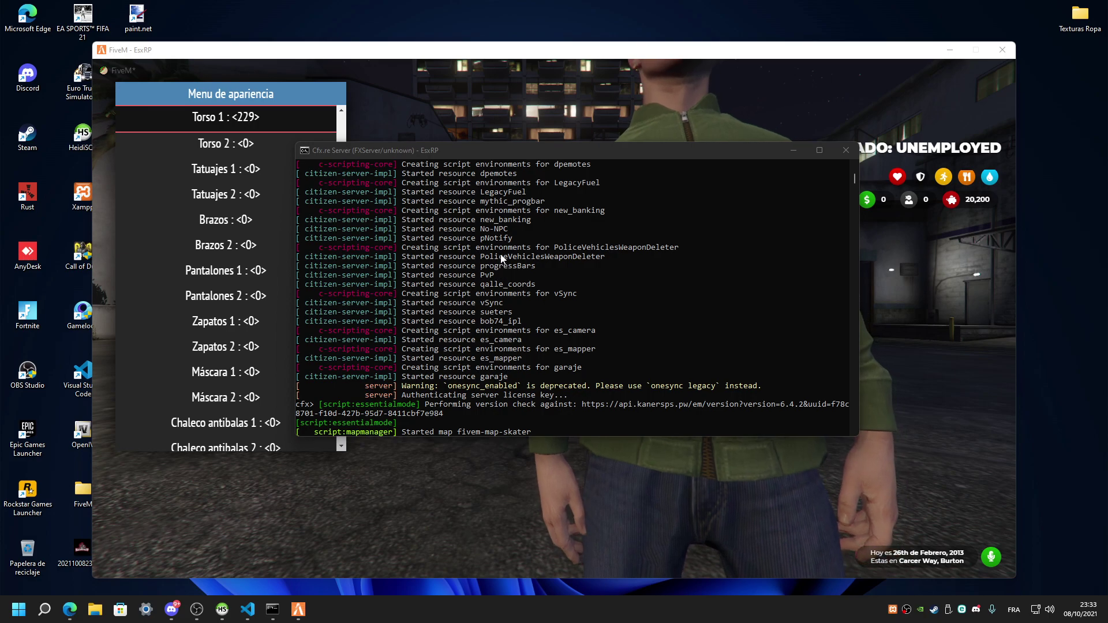
scroll(499, 237, up, 2)
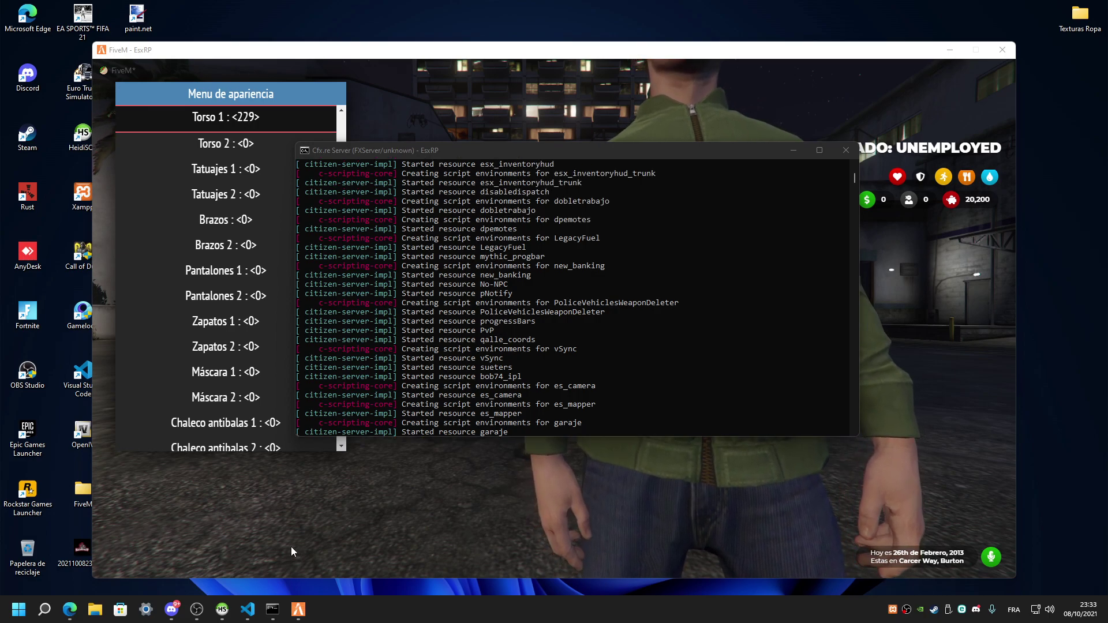
Review the list of ensured resources in resources.cfg in Visual Studio Code, and minimize the editor.
click(249, 611)
scroll(163, 344, down, 15)
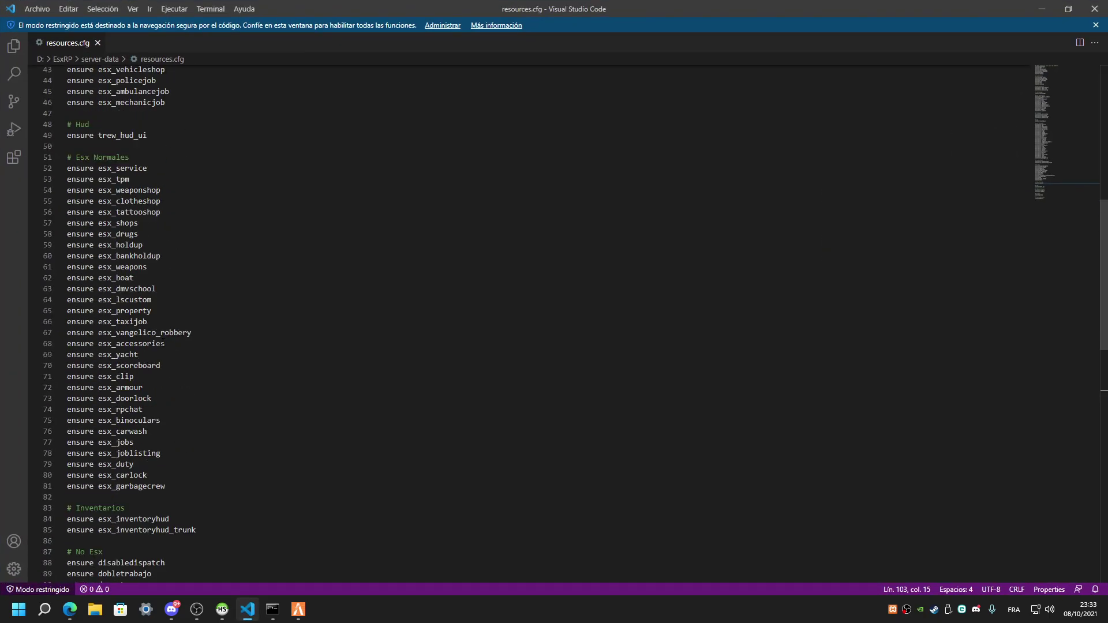
scroll(163, 343, down, 2)
scroll(164, 343, up, 19)
scroll(1033, 69, up, 1)
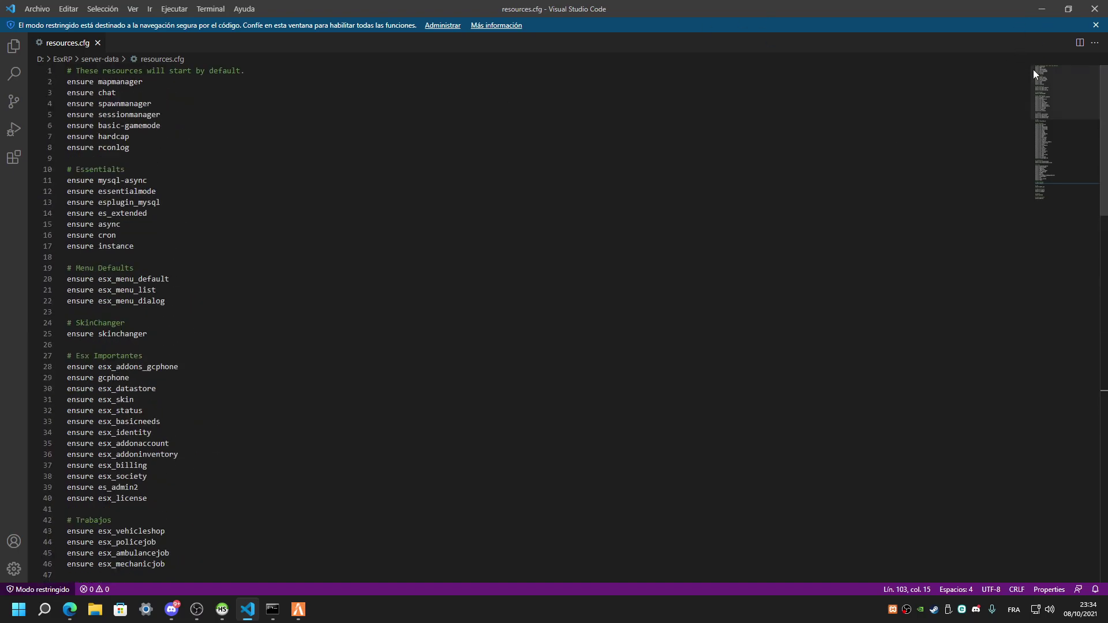
click(1044, 1)
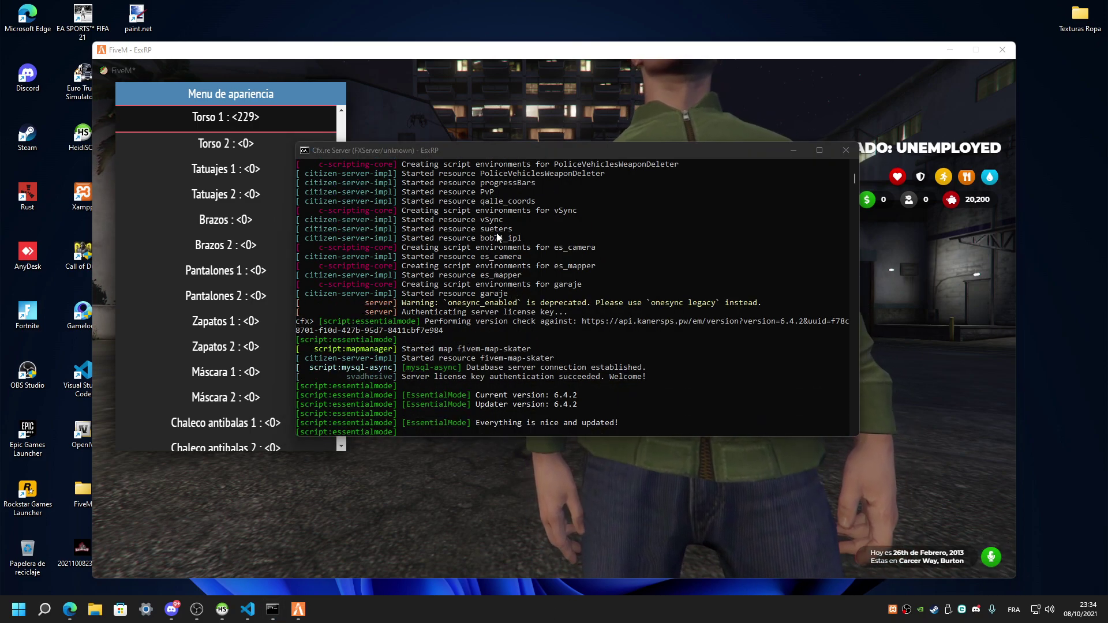
Back in the game, lower Torso 1 to 190 to put on the custom MalandrosRP sweater and confirm the appearance.
click(536, 117)
key(Left)
key(Left)
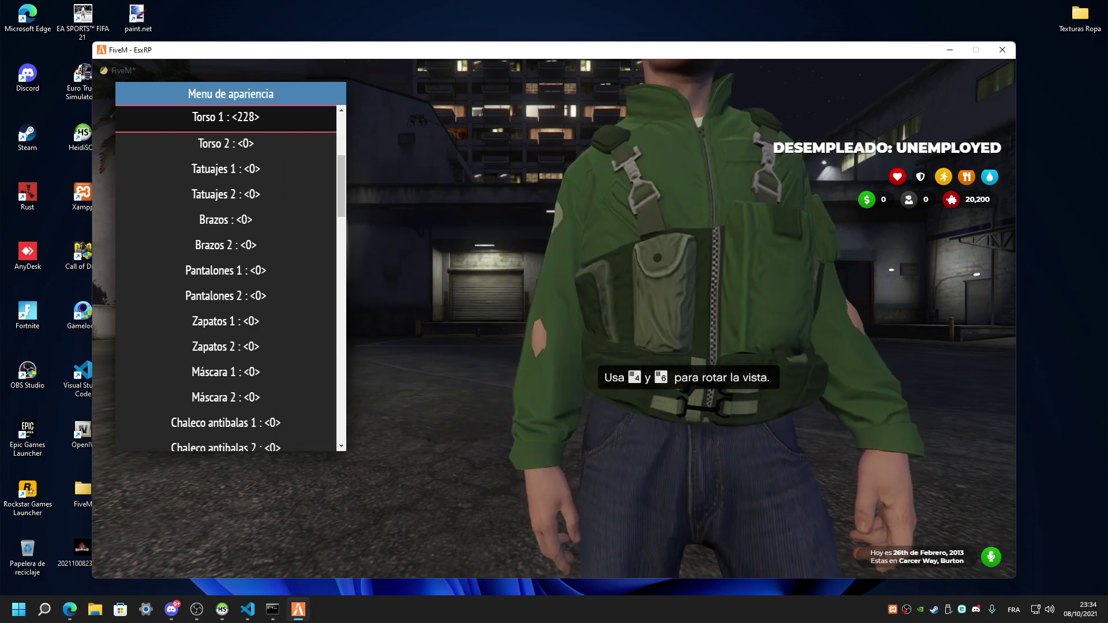
key(Left)
key(Left)
key(Left)
key(Left)
key(Left)
key(Left)
key(Left)
key(Left)
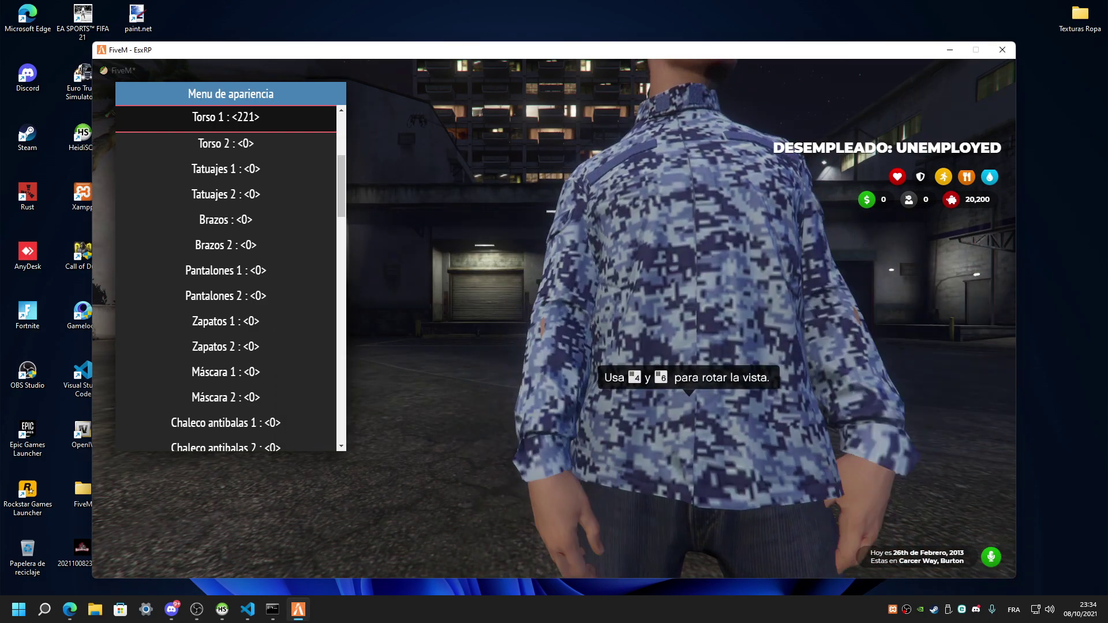
key(Left)
key(Left)
key(Left)
key(Left)
key(Left)
key(Left)
key(Left)
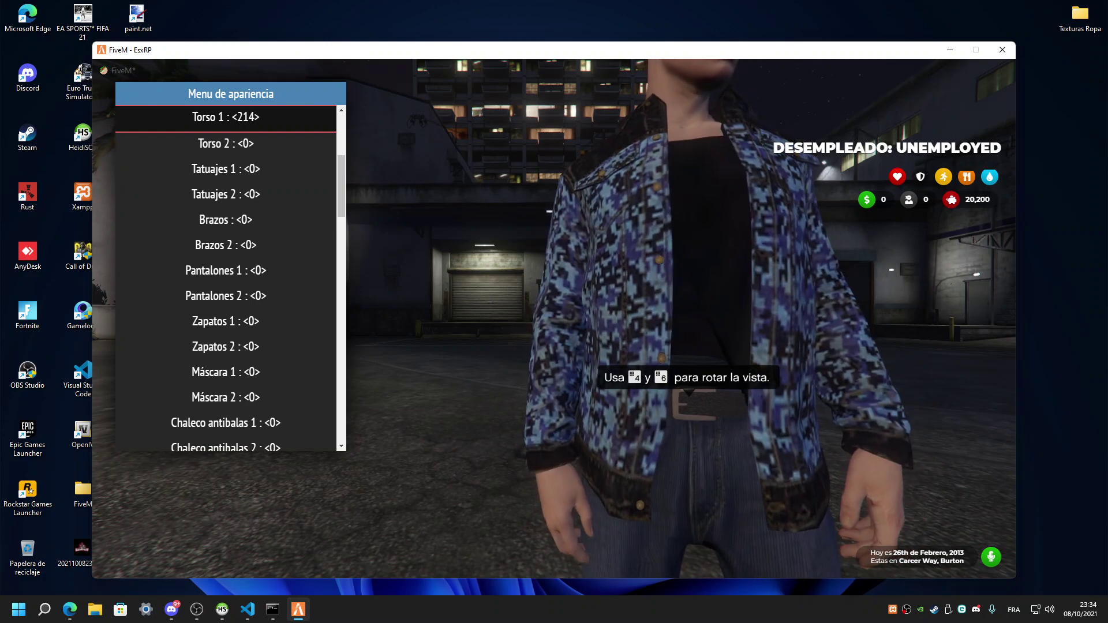
key(Left)
key(Left)
key(Left)
key(Left)
key(Left)
key(Left)
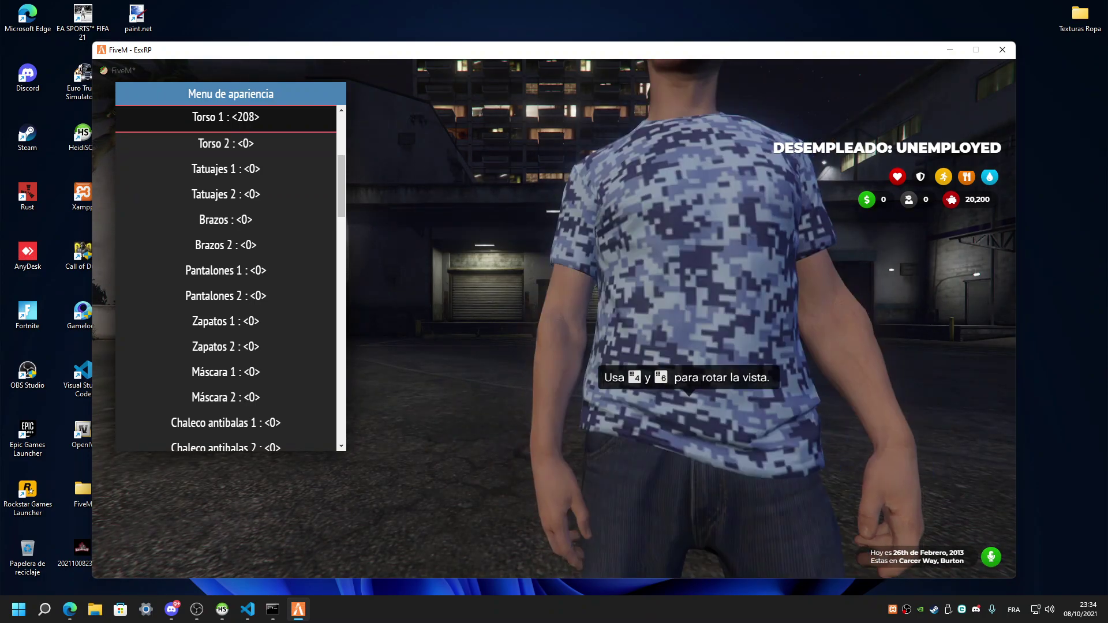
key(Left)
key(Left)
key(Left)
key(Left)
key(Left)
key(Left)
key(Left)
key(Left)
key(Left)
key(Left)
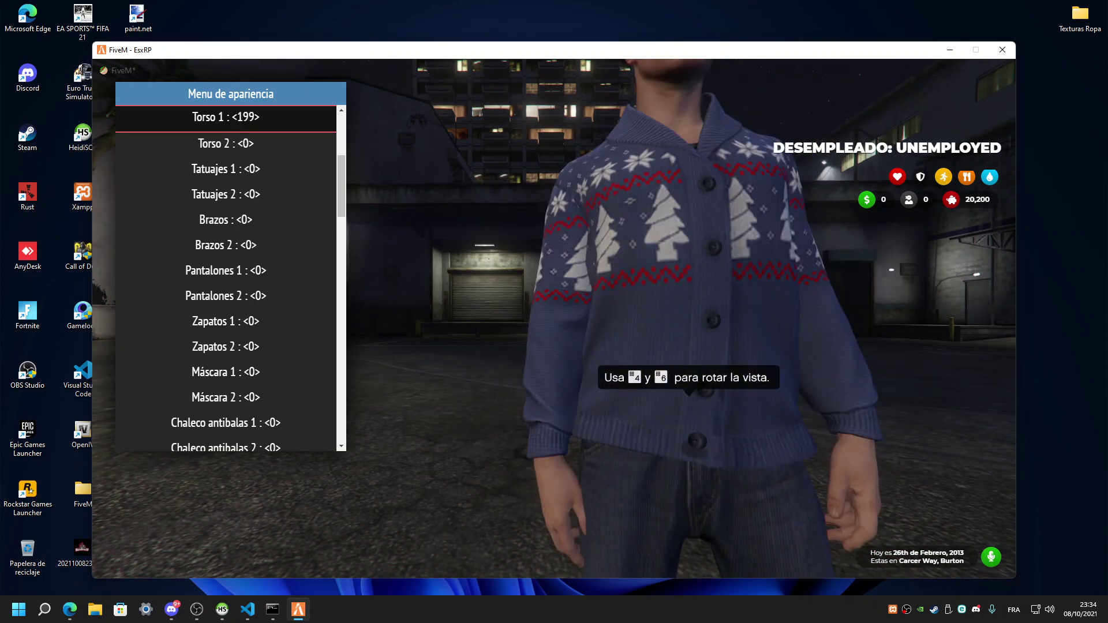
key(Left)
key(Left)
key(Left)
key(Left)
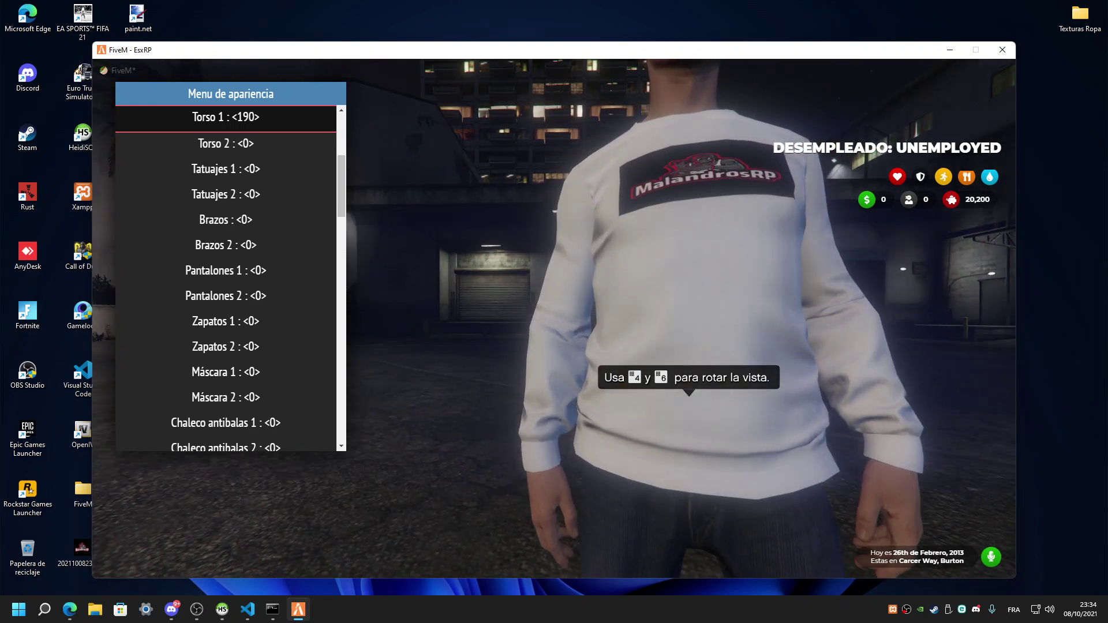
key(Return)
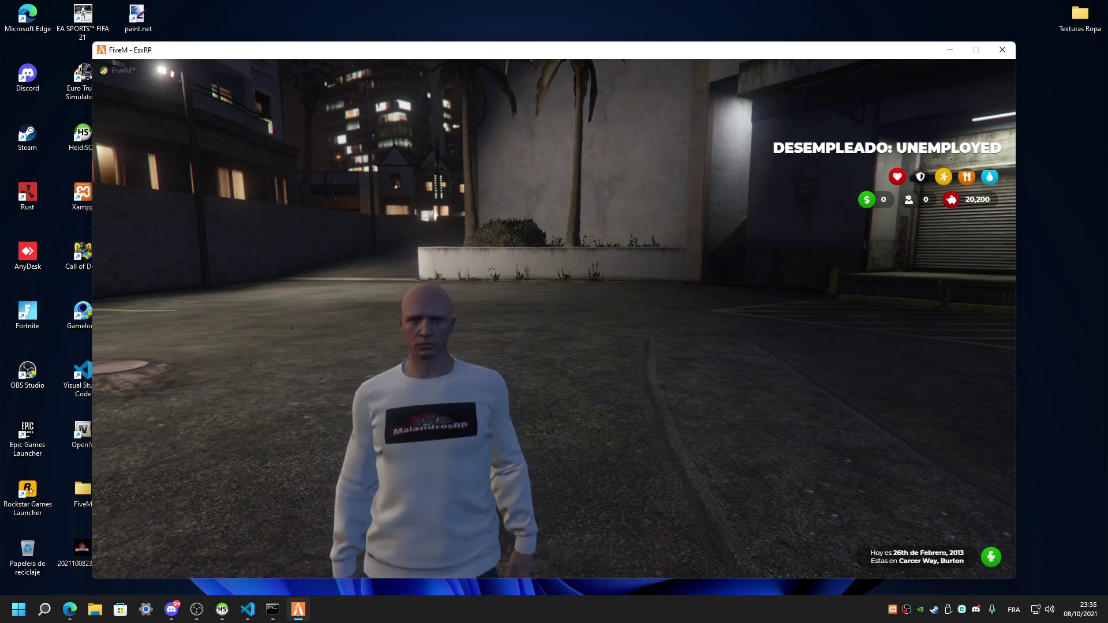
Capture a screenshot of the character wearing the sweater, and quit the game and the server.
key(F12)
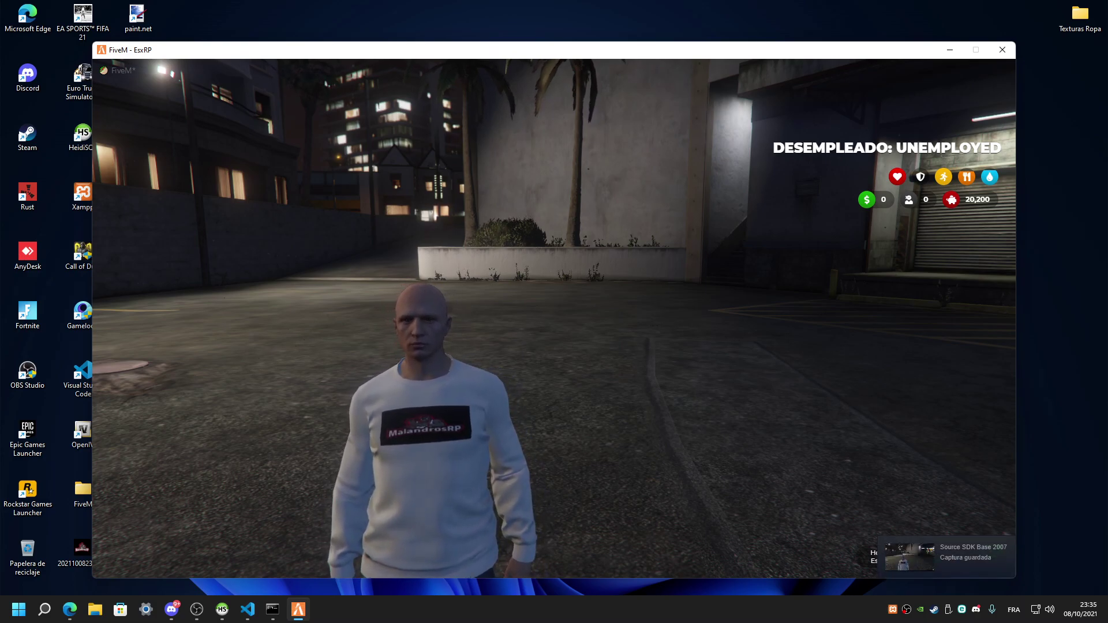
key(F8)
text(qu)
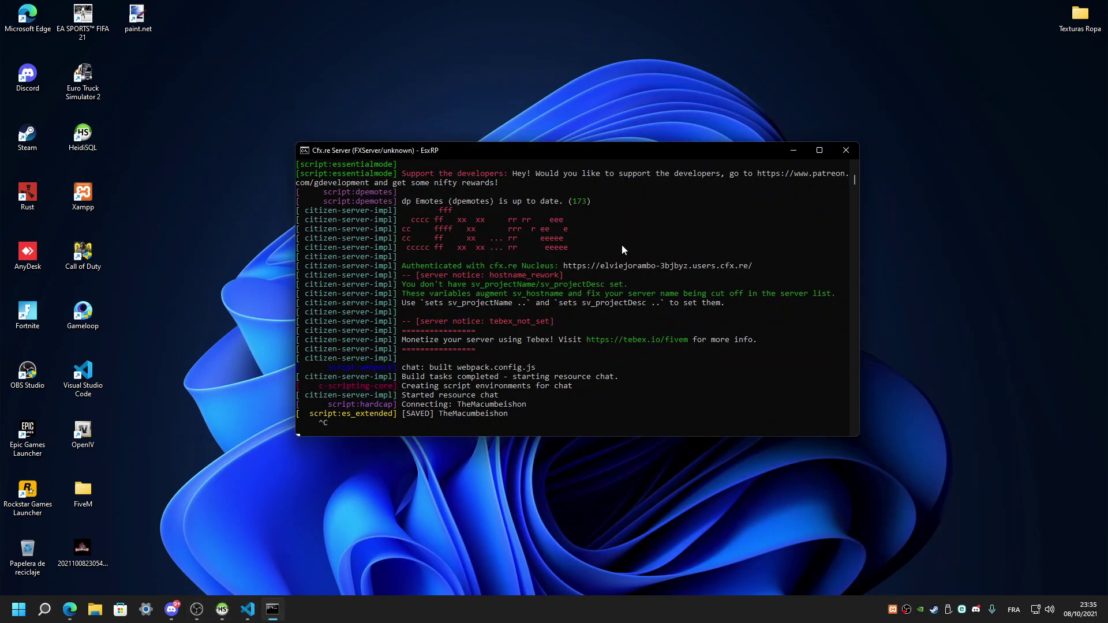
key(Return)
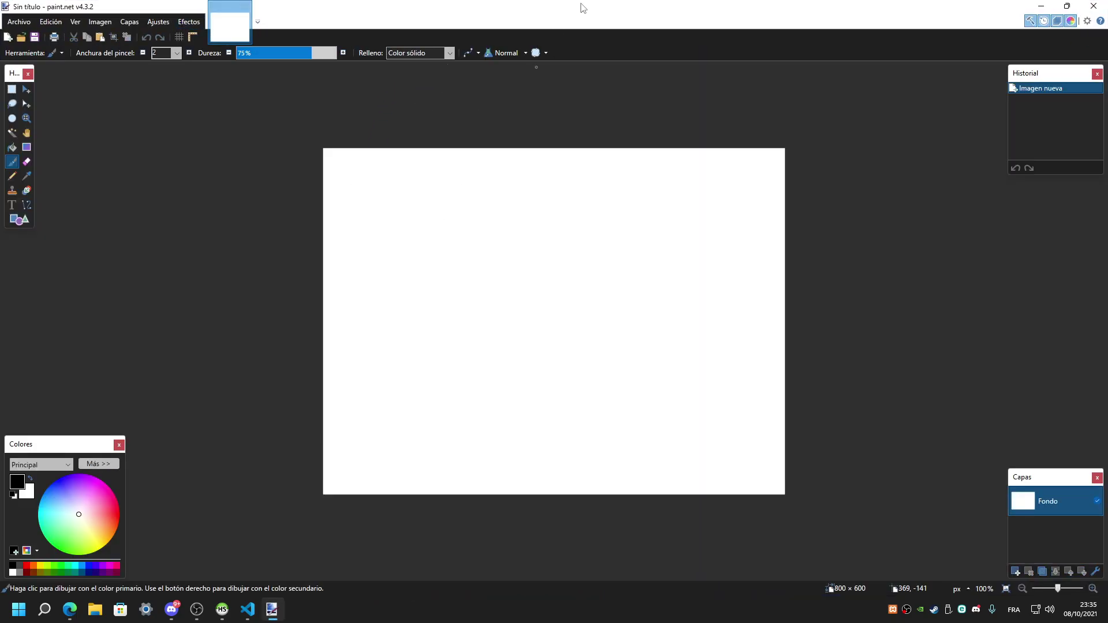
Close the blank paint.net image and open jbib_diff_004_a_uni from the Texturas Ropa folder in paint.net.
click(1094, 6)
double_click(1079, 16)
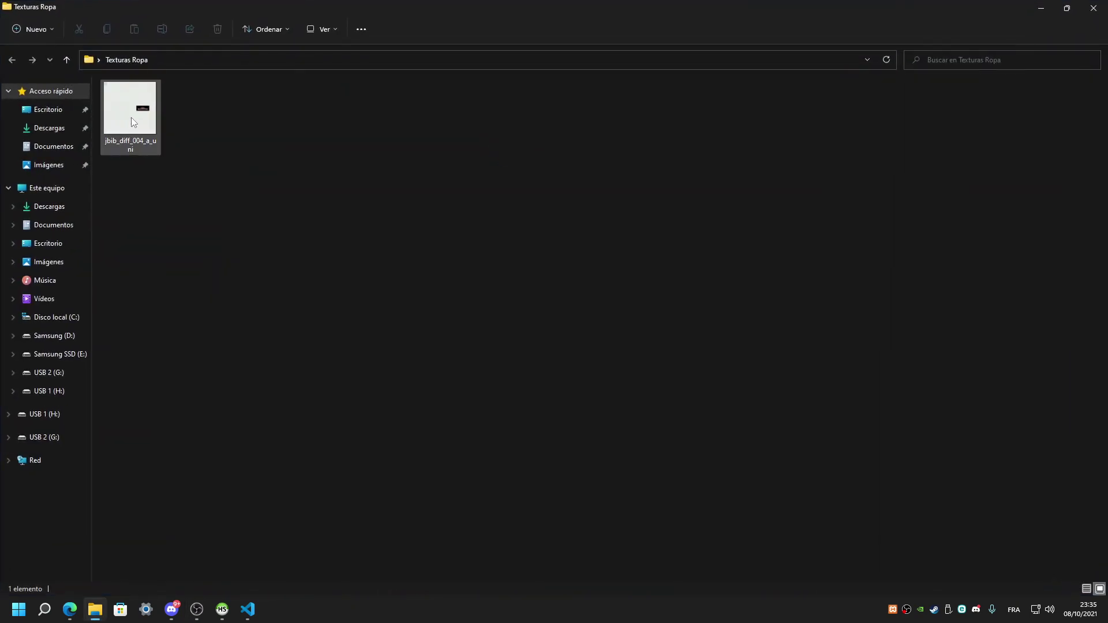
right_click(132, 119)
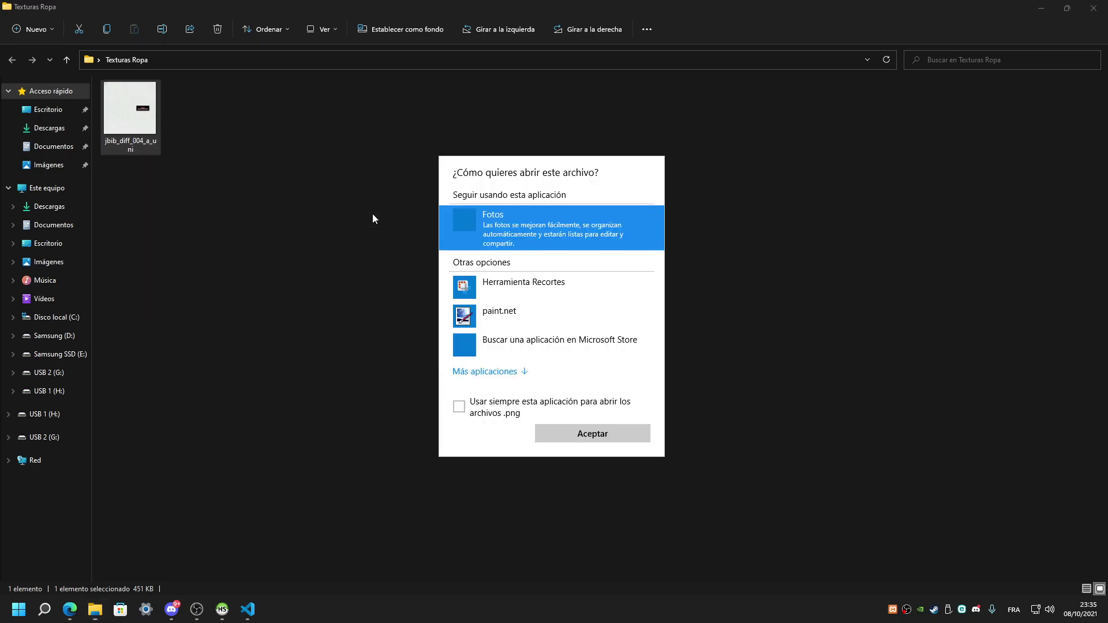
double_click(485, 312)
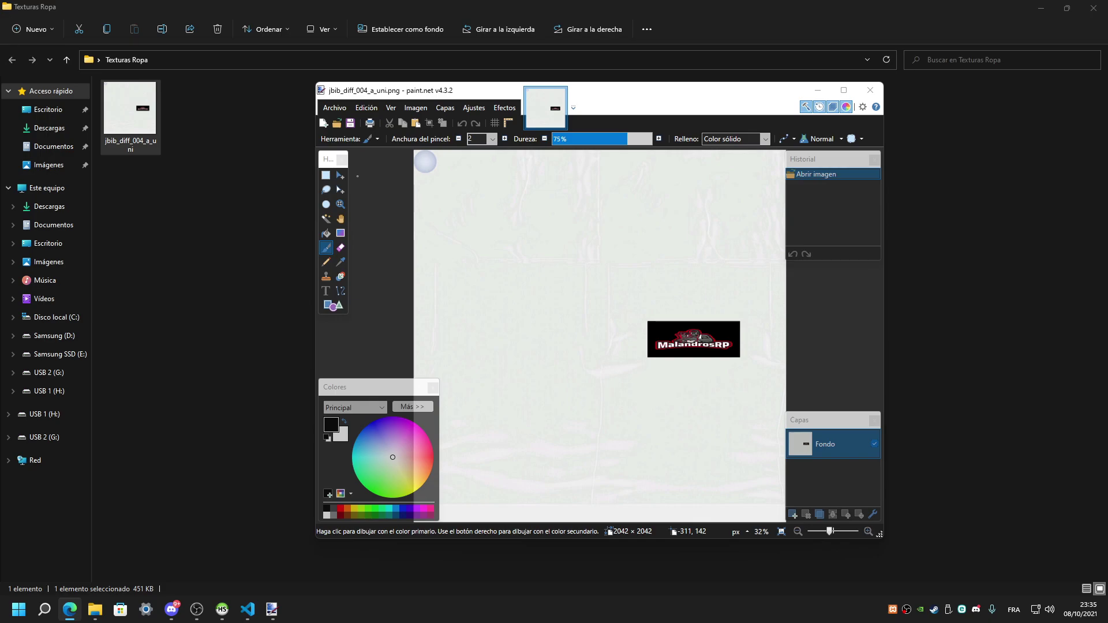
Switch to Edge to look over the Bing image results for "fotos de armas" with their pixel sizes, and minimize the browser.
key(alt+Tab)
click(156, 92)
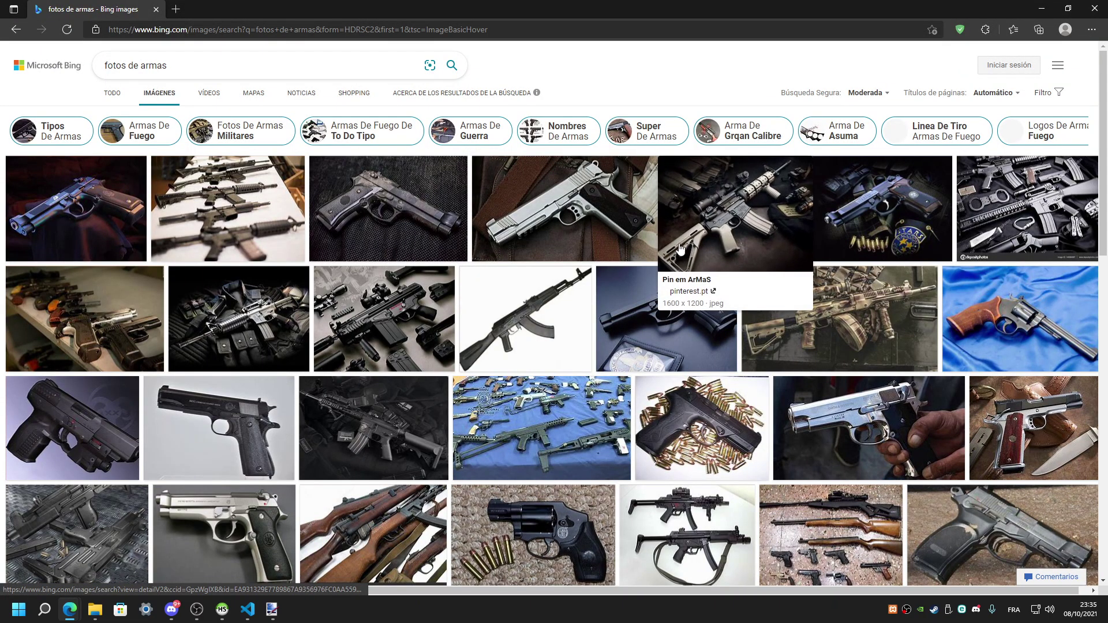
mouse_move(543, 329)
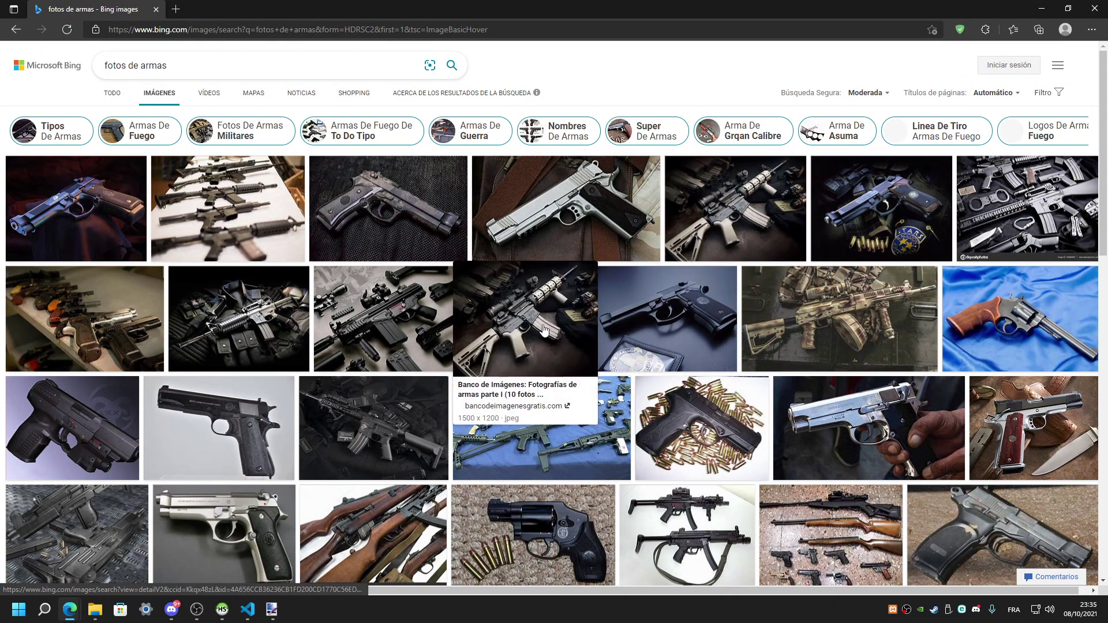
click(1042, 8)
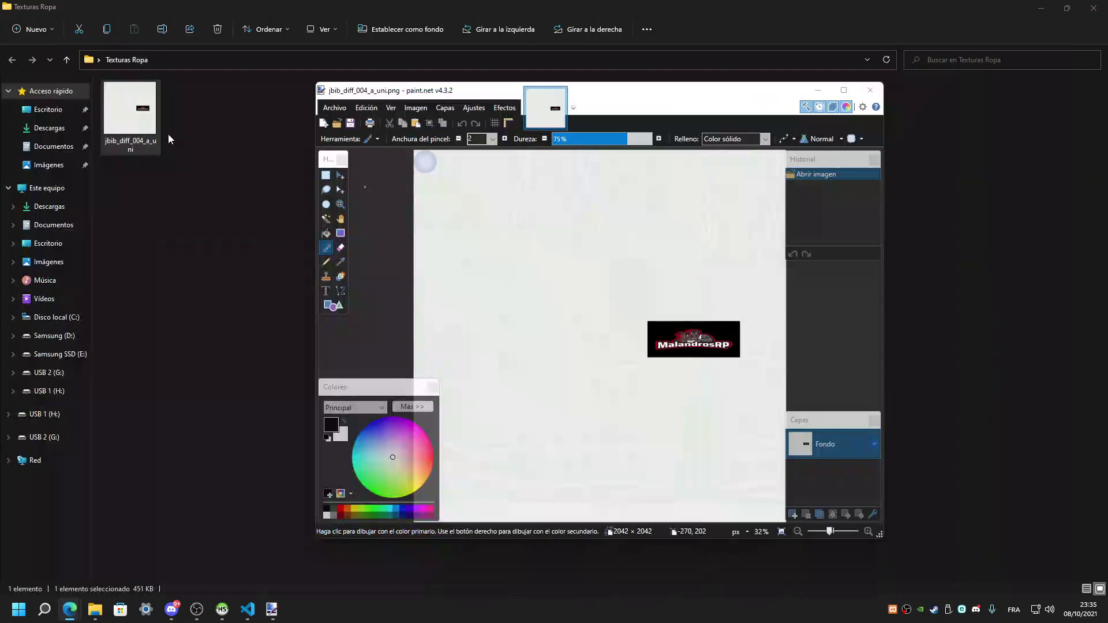
Open the detailed file properties of the jbib_diff_004_a_uni texture and examine its image dimensions.
right_click(143, 129)
click(184, 296)
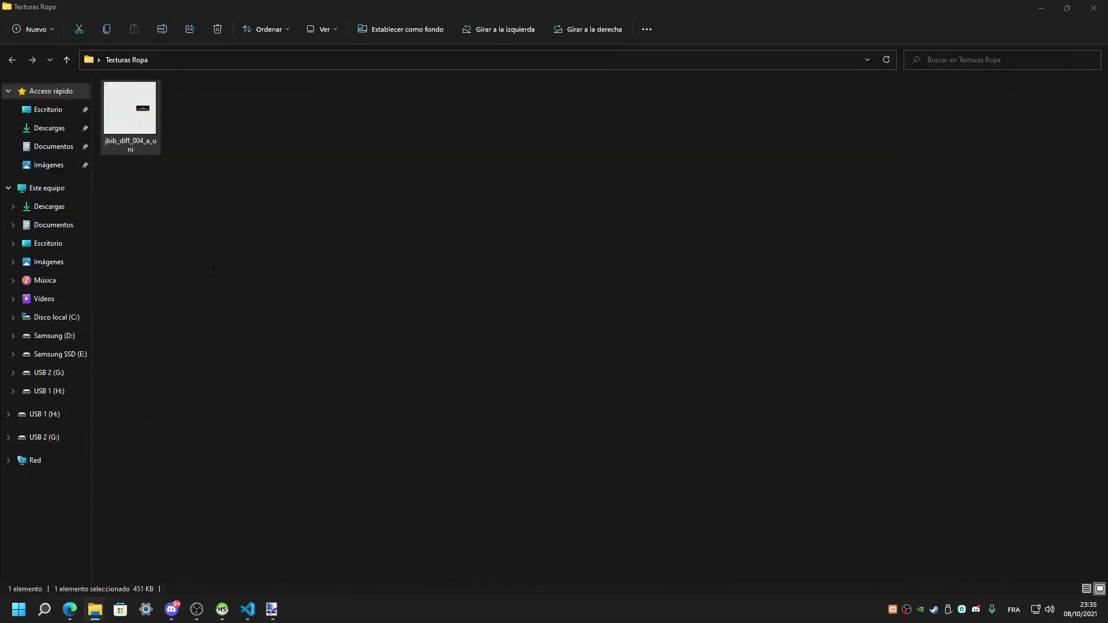
click(348, 148)
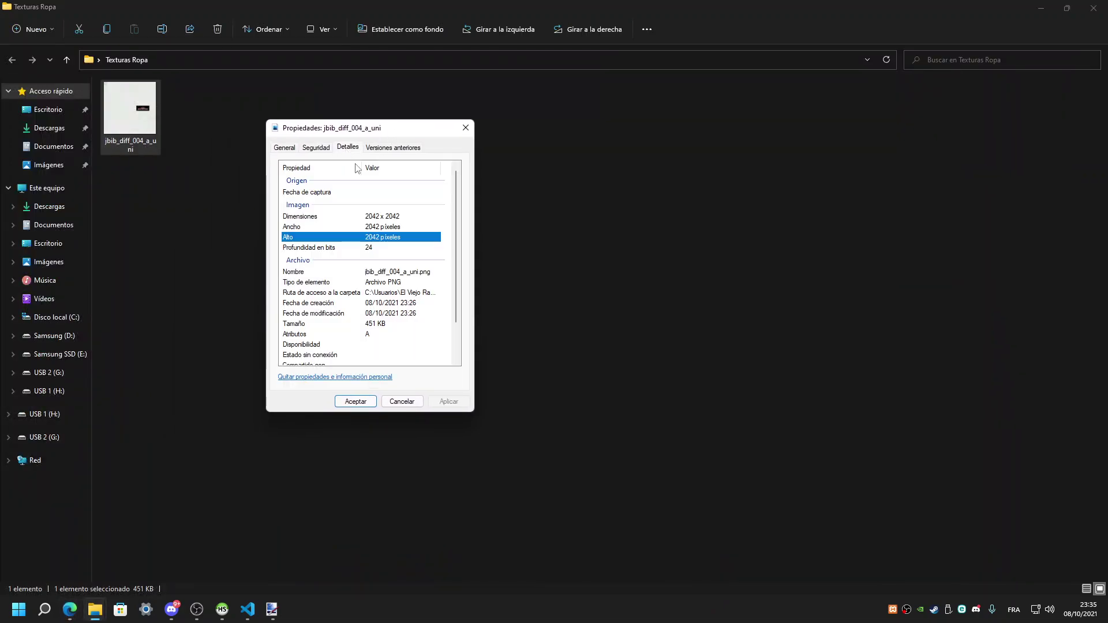
click(302, 216)
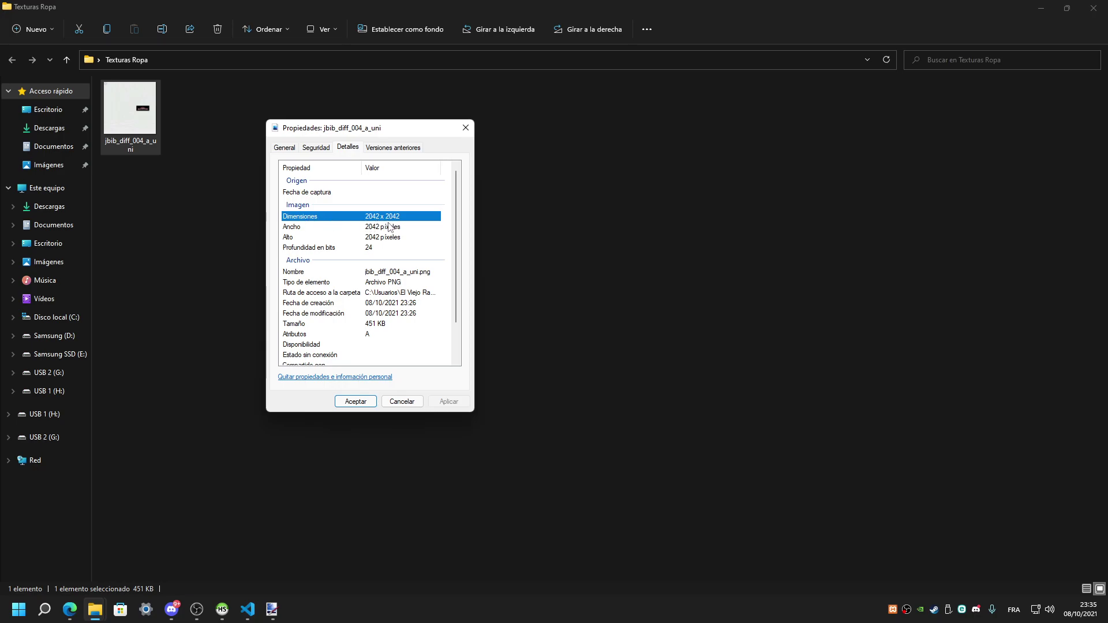
Switch to Edge and look through the Bing image results for "fotos de armas" and their pixel sizes.
click(271, 609)
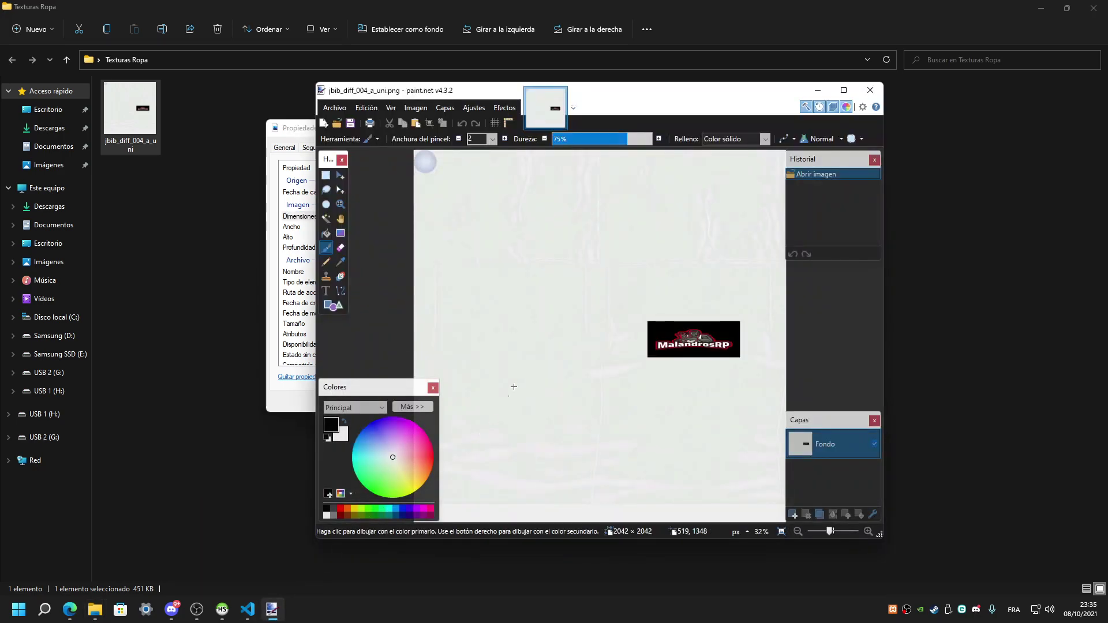
mouse_move(70, 609)
click(182, 545)
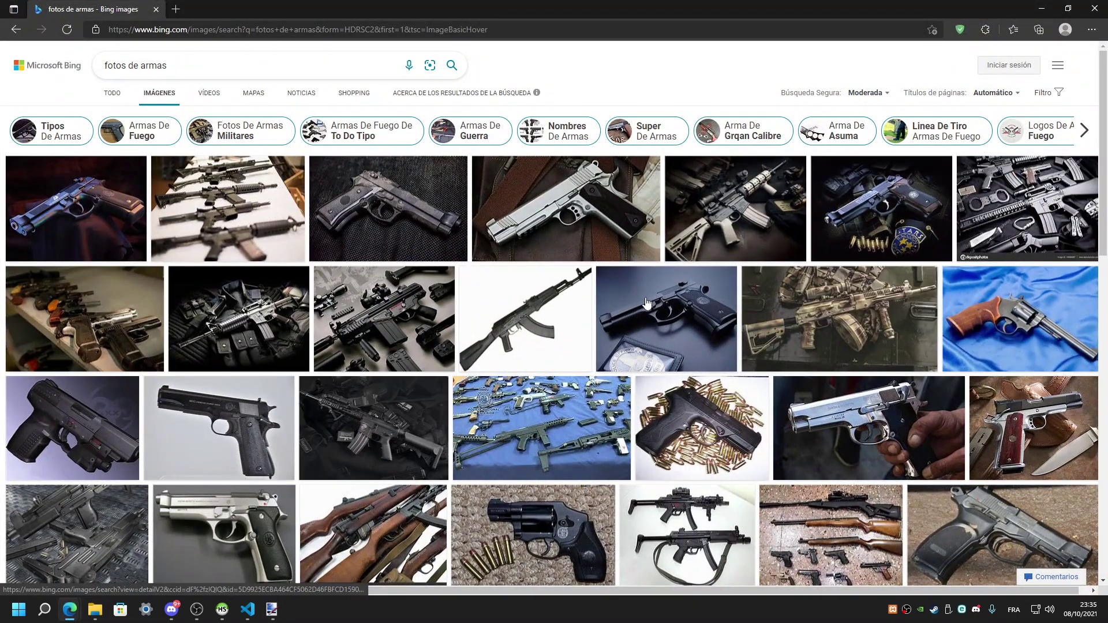
scroll(577, 289, down, 3)
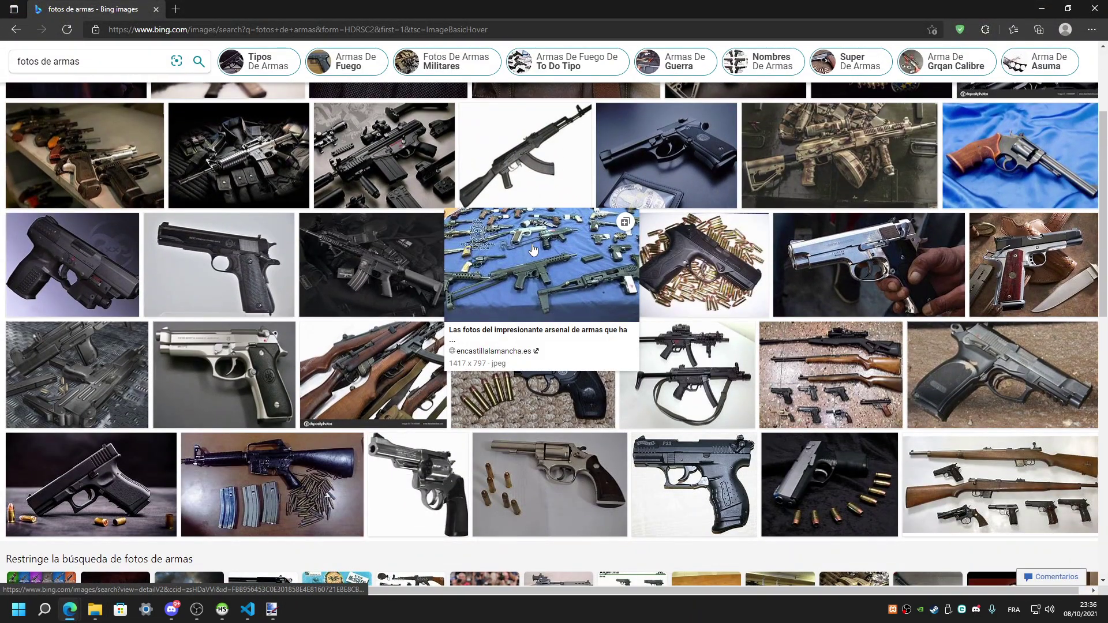
scroll(395, 247, down, 3)
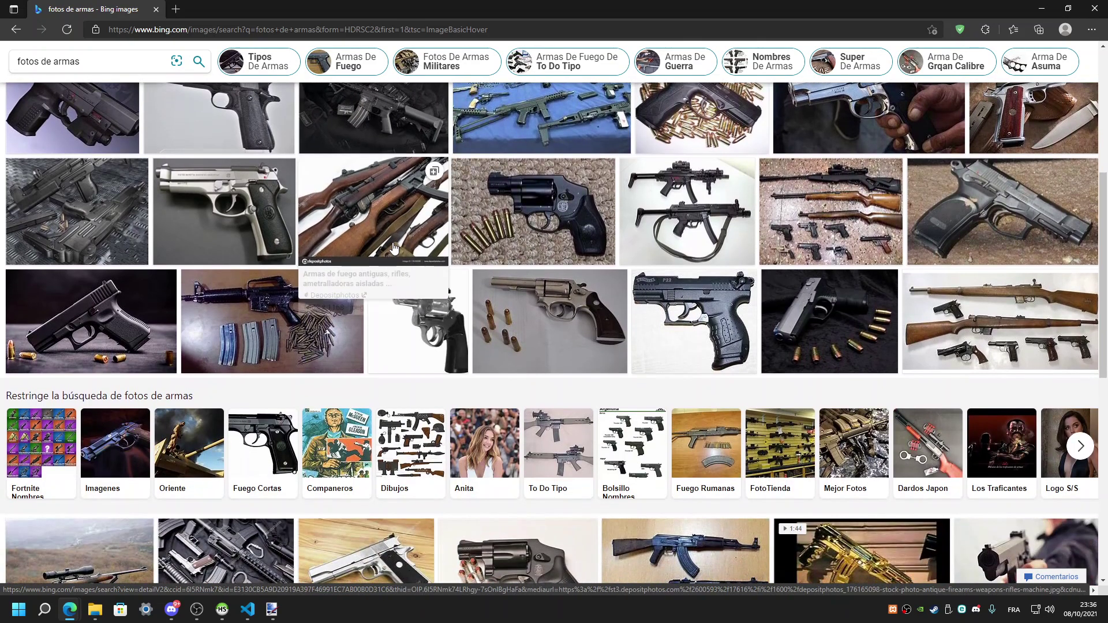
scroll(379, 268, down, 4)
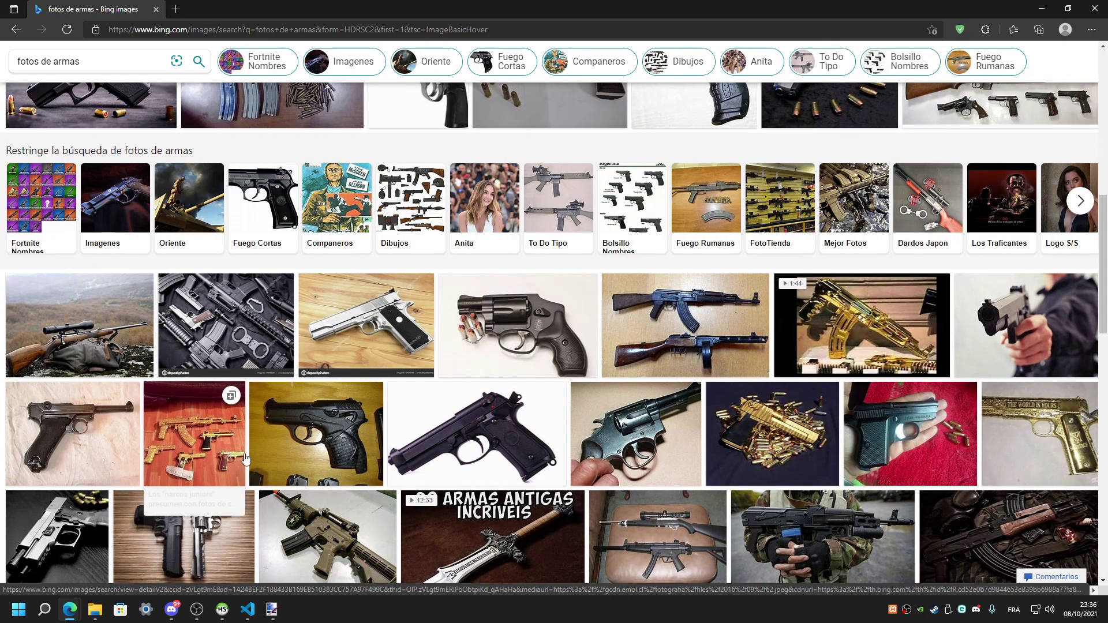
mouse_move(851, 408)
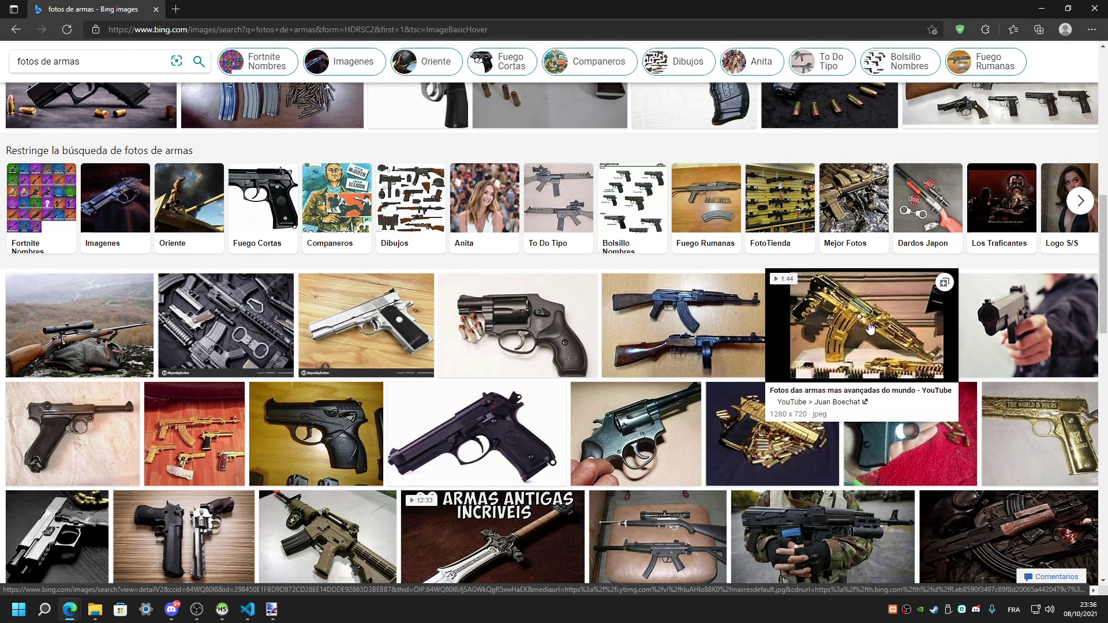
scroll(734, 266, down, 4)
mouse_move(734, 267)
scroll(128, 87, down, 5)
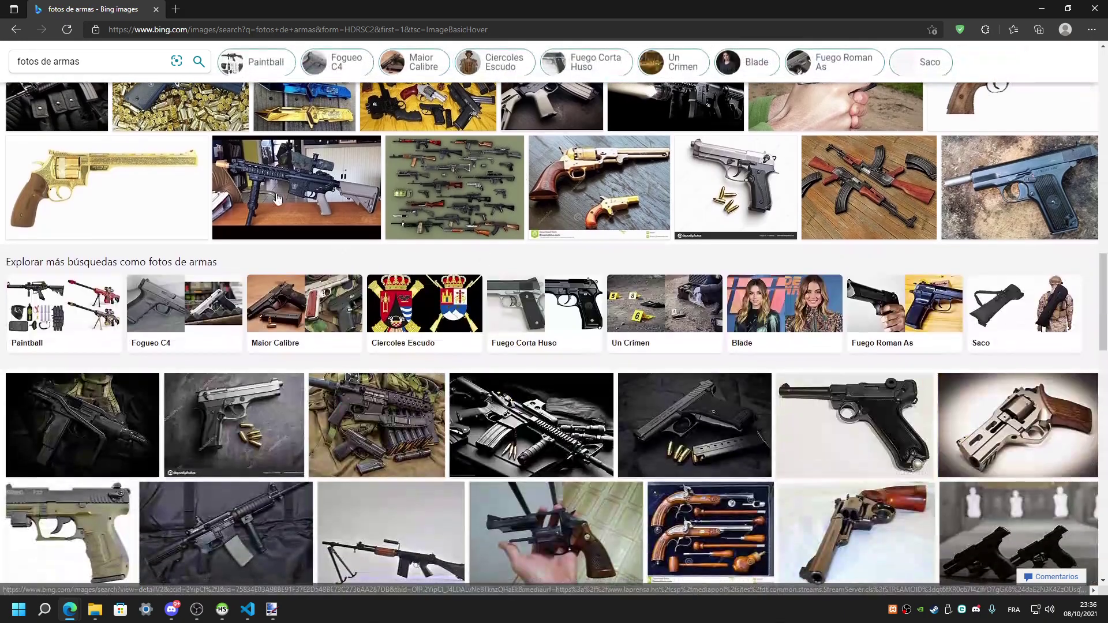
Search Bing images for "fotos de armas 4000 dimension".
click(125, 62)
text(40)
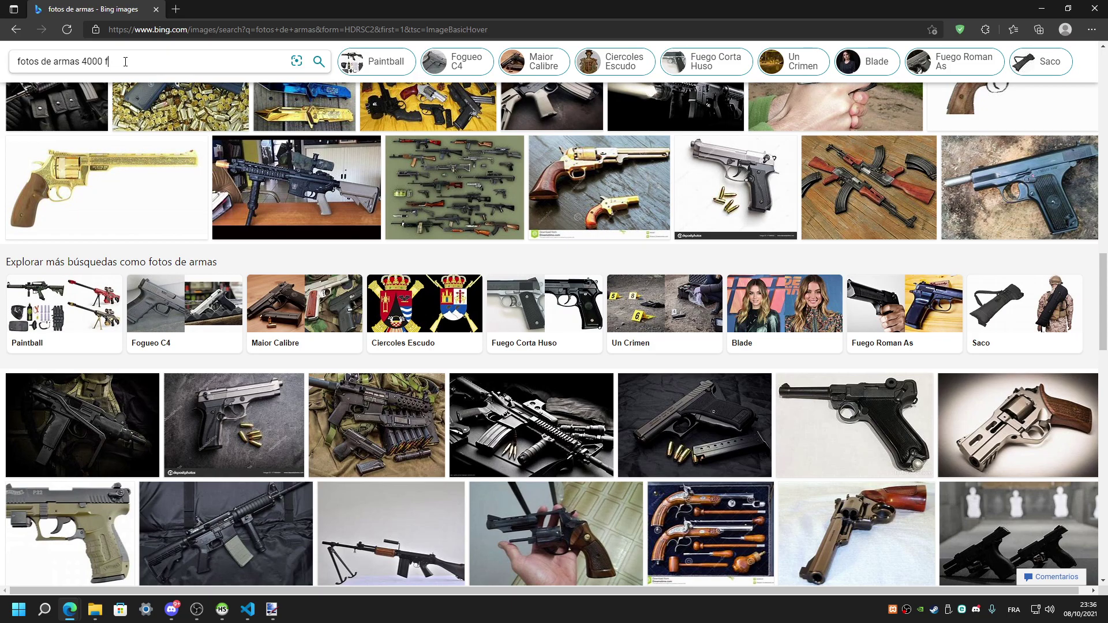
text(00 dimension)
key(Return)
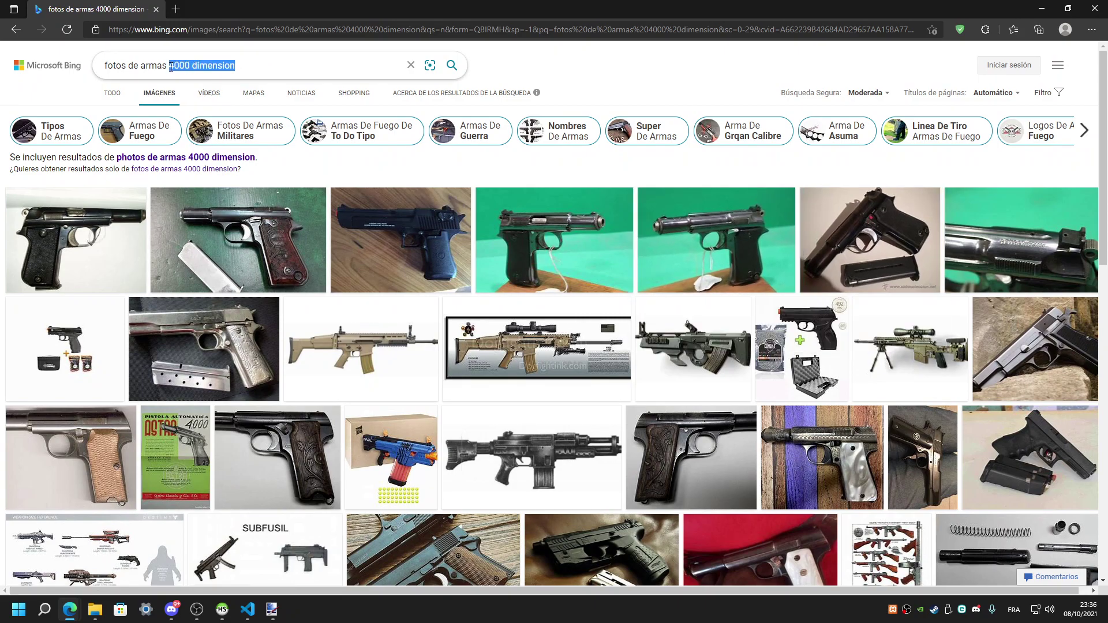
Shorten the image search back to "fotos de armas", run it, and browse the results.
key(BackSpace)
key(Return)
scroll(525, 206, down, 2)
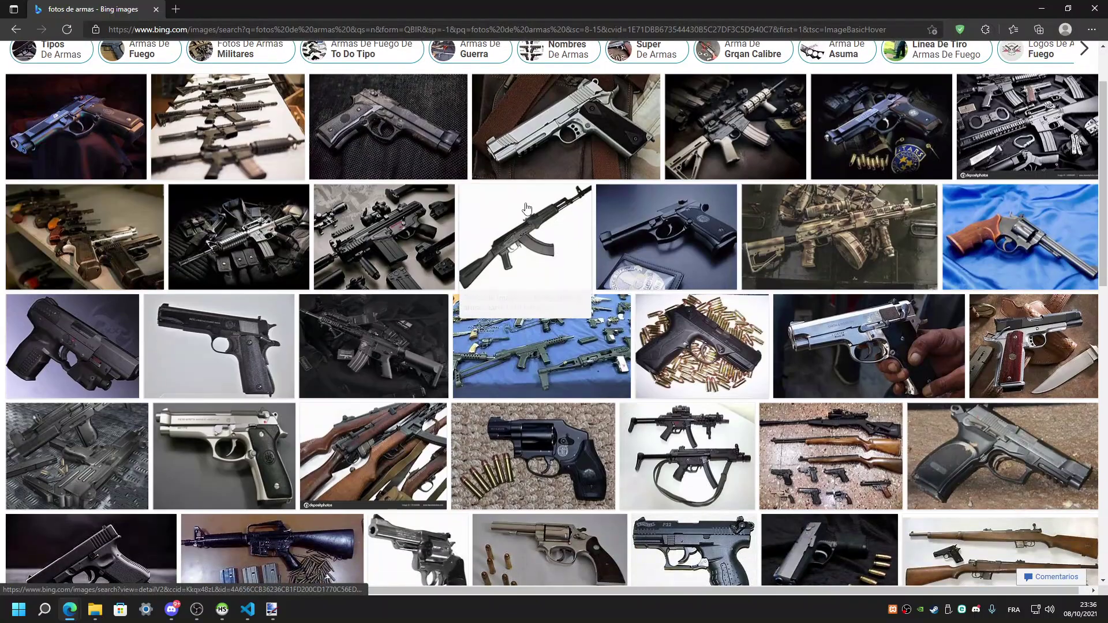
mouse_move(527, 213)
scroll(555, 231, down, 6)
scroll(1025, 222, up, 2)
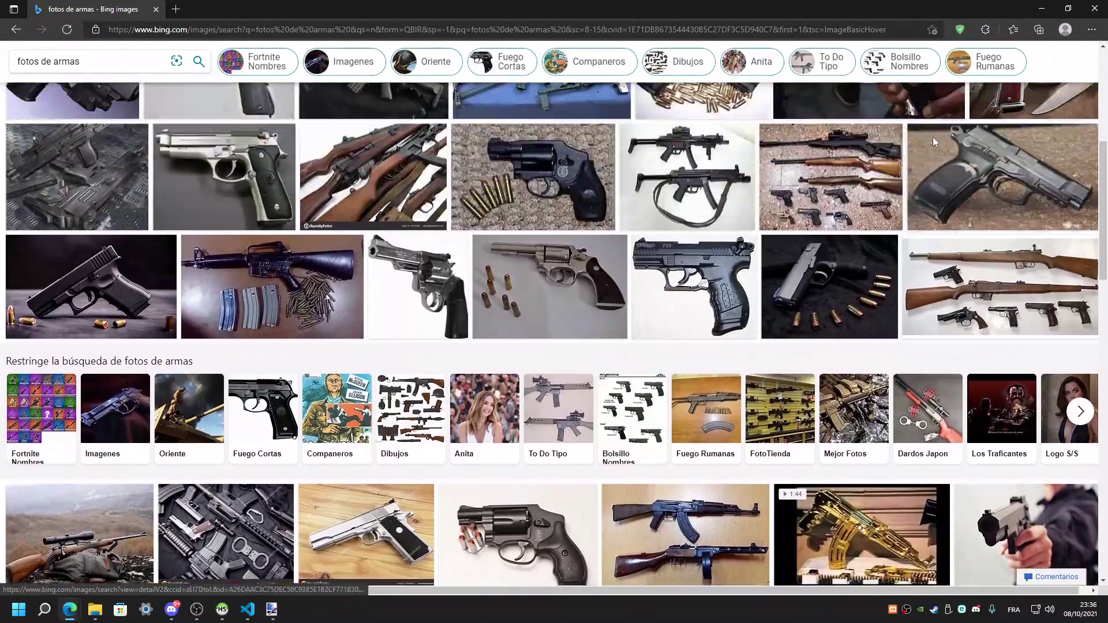
View the enlarged black pistol image, close it, and open the picture of two rifles with several pistols.
click(1023, 221)
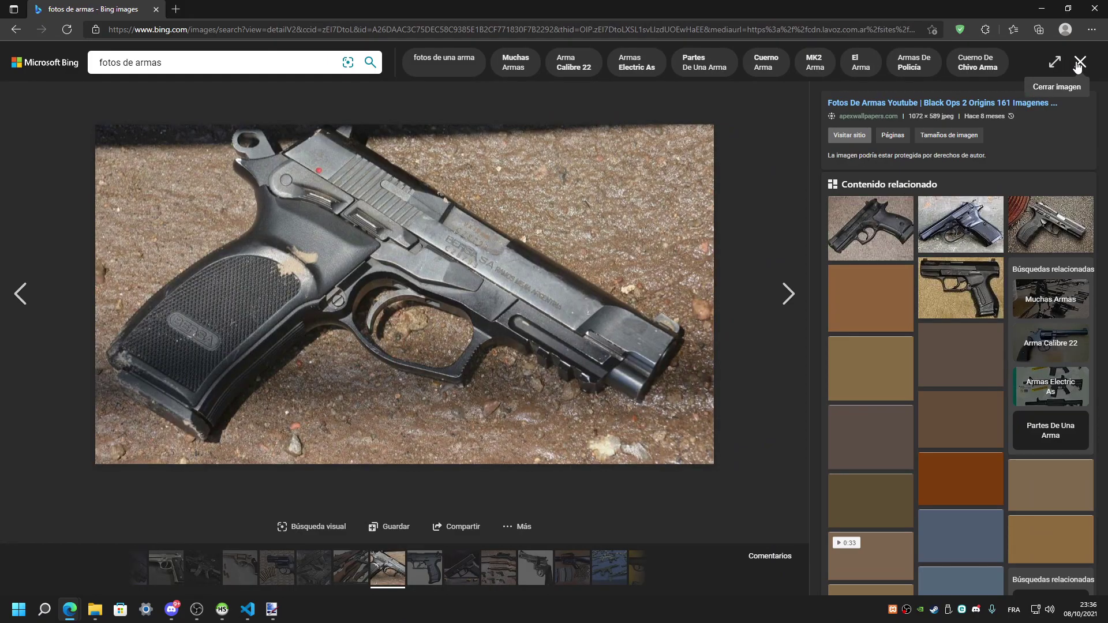
click(1078, 59)
click(1017, 352)
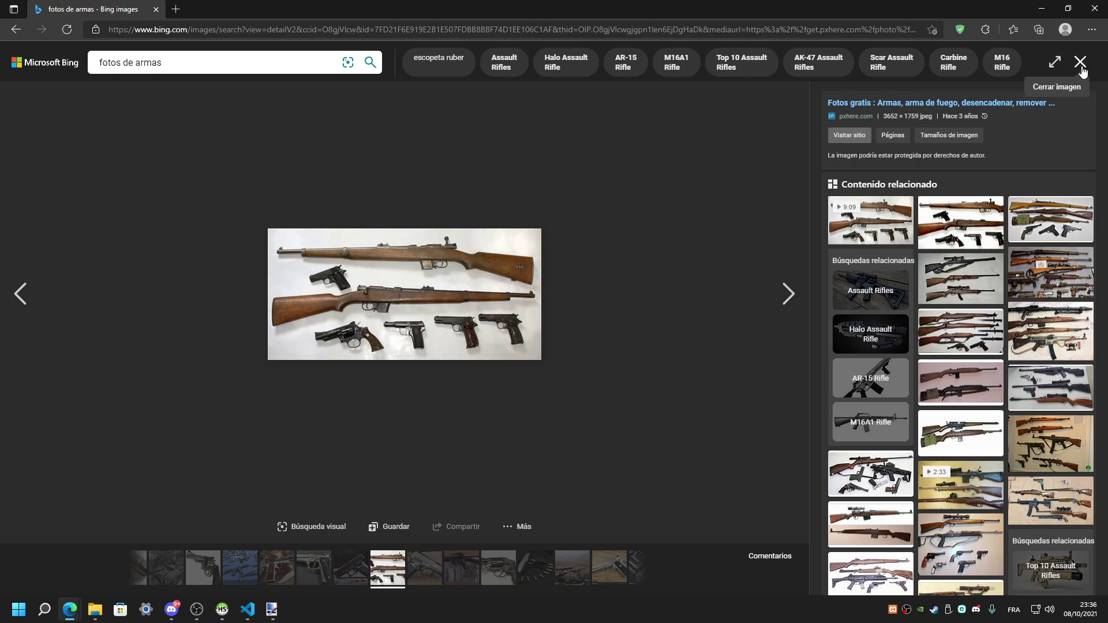
Download the rifles and pistols picture as OIP.jpg and move the Edge window aside to uncover paint.net.
right_click(436, 266)
click(490, 295)
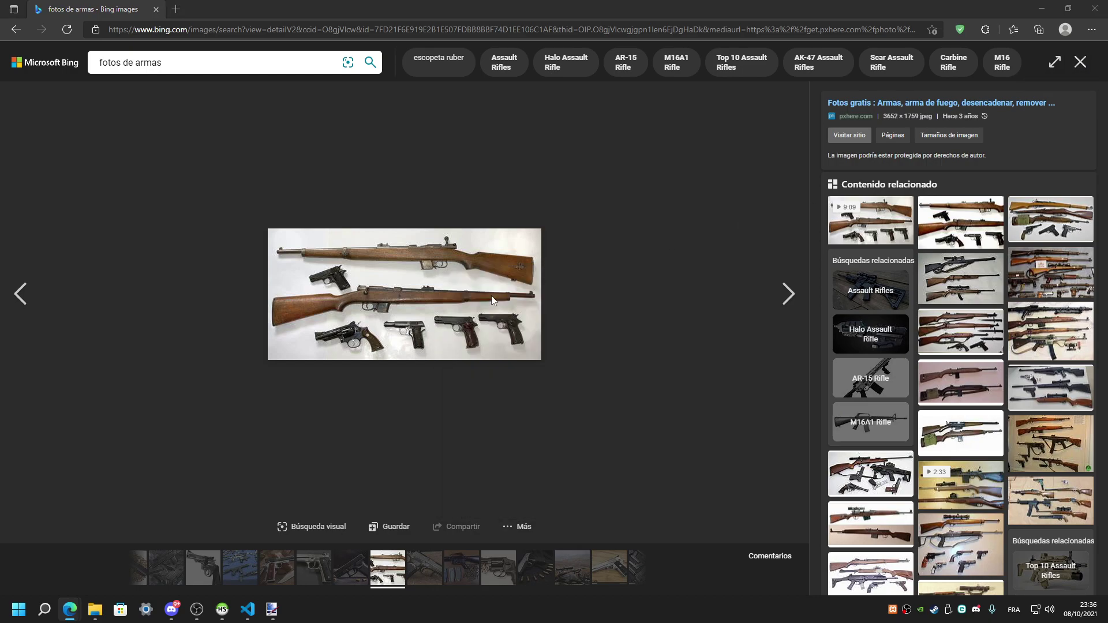
click(447, 294)
mouse_move(597, 10)
mouse_down()
mouse_move(498, 47)
mouse_move(968, 75)
mouse_move(1105, 61)
mouse_up()
key(super+Down)
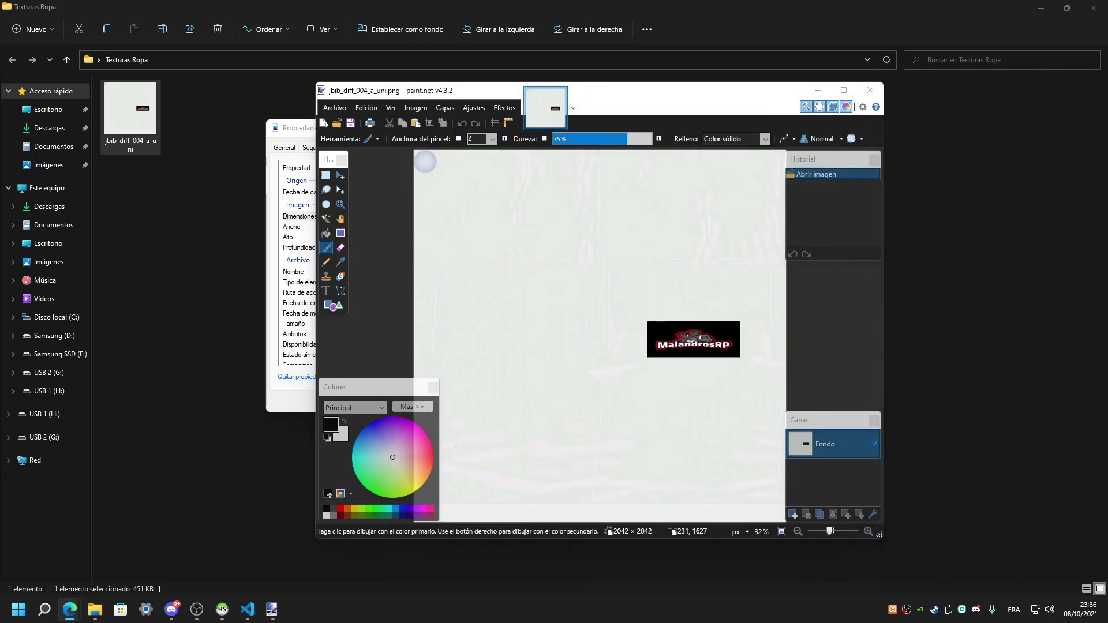
Maximize paint.net and try adding the downloaded OIP.jpg as a new layer on the jbib_diff_004_a_uni texture.
drag(992, 289, 611, 323)
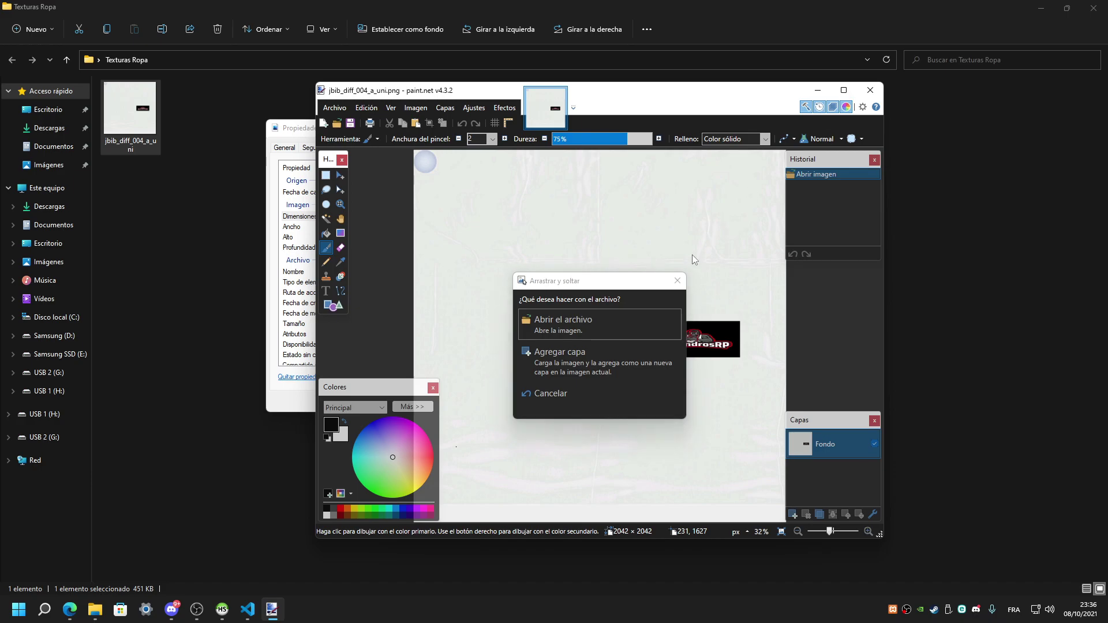
key(Escape)
click(843, 91)
drag(1107, 243, 1098, 243)
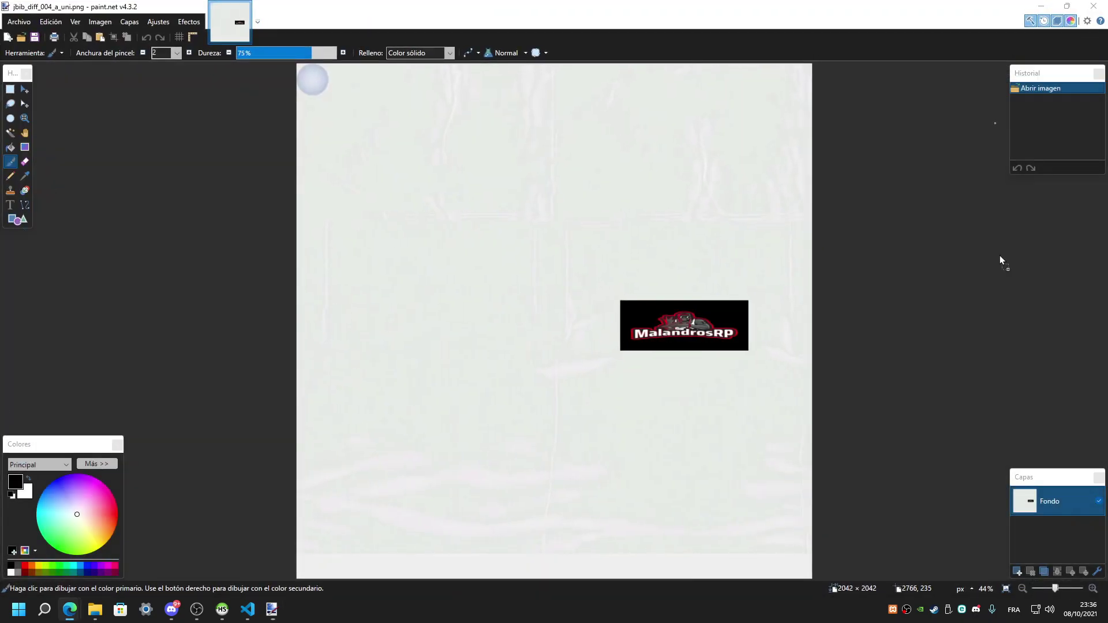
drag(622, 258, 622, 260)
click(544, 341)
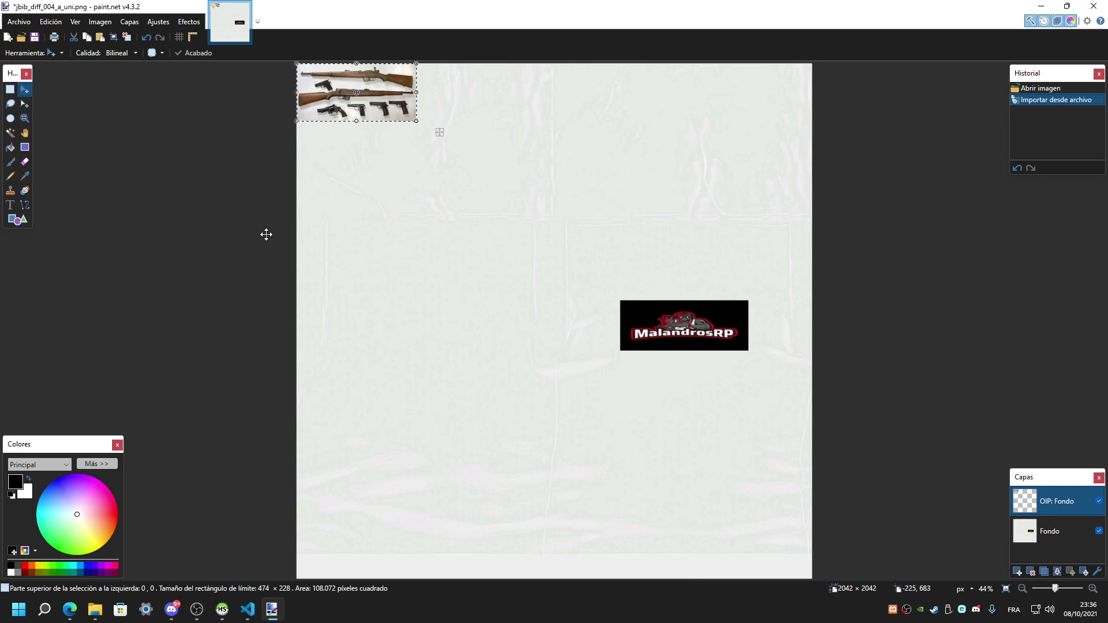
Undo the OIP.jpg layer import, look at the Edge window, and return to paint.net.
click(146, 37)
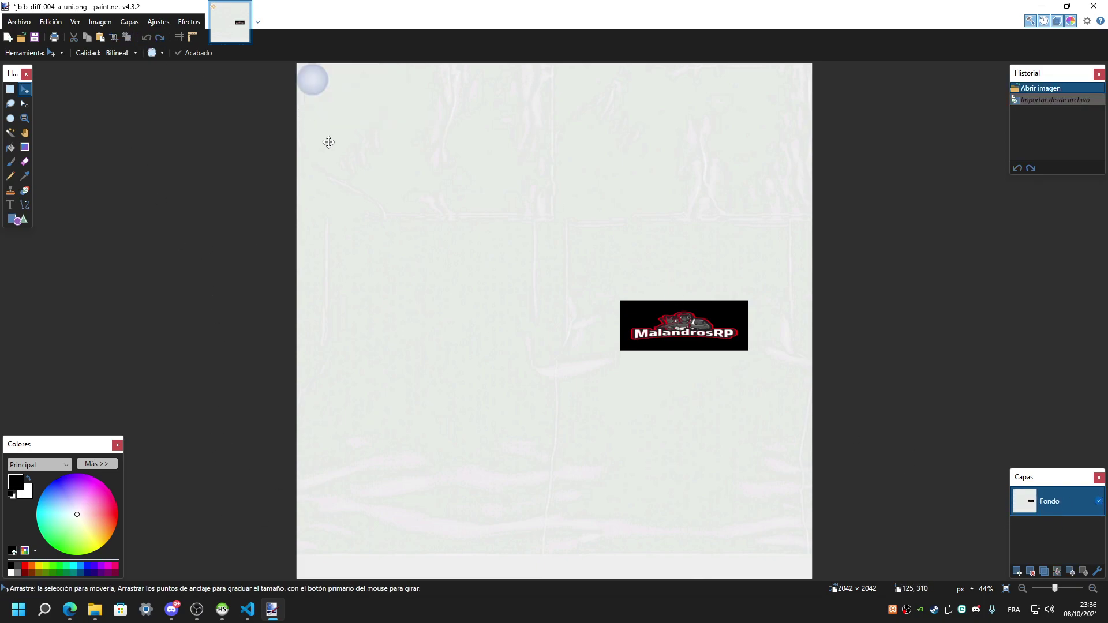
key(alt+Tab)
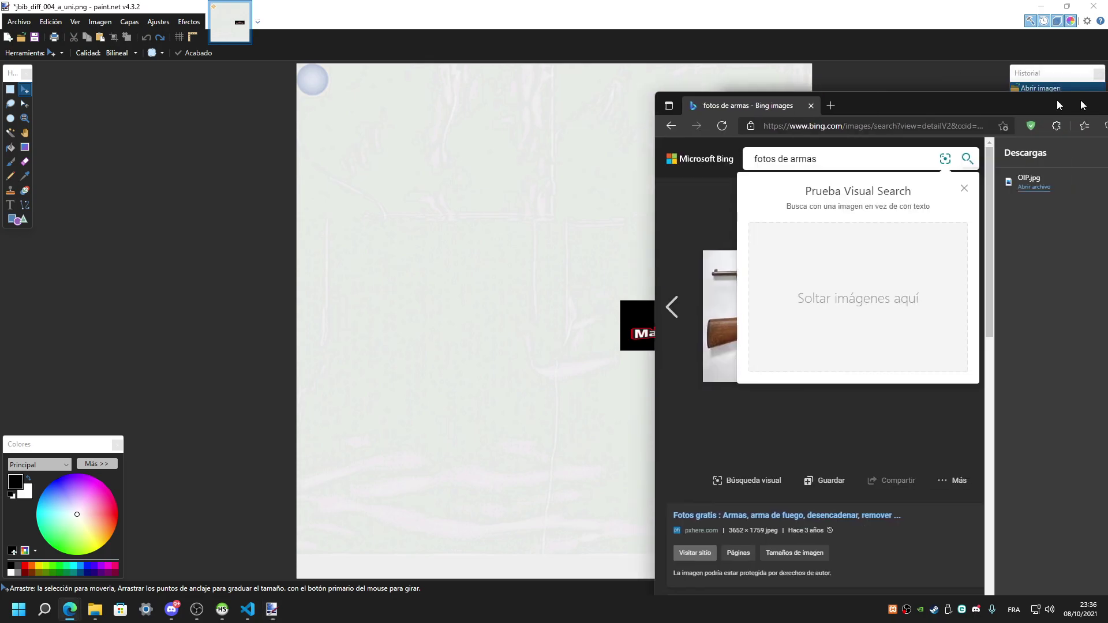
click(799, 71)
key(alt+Tab)
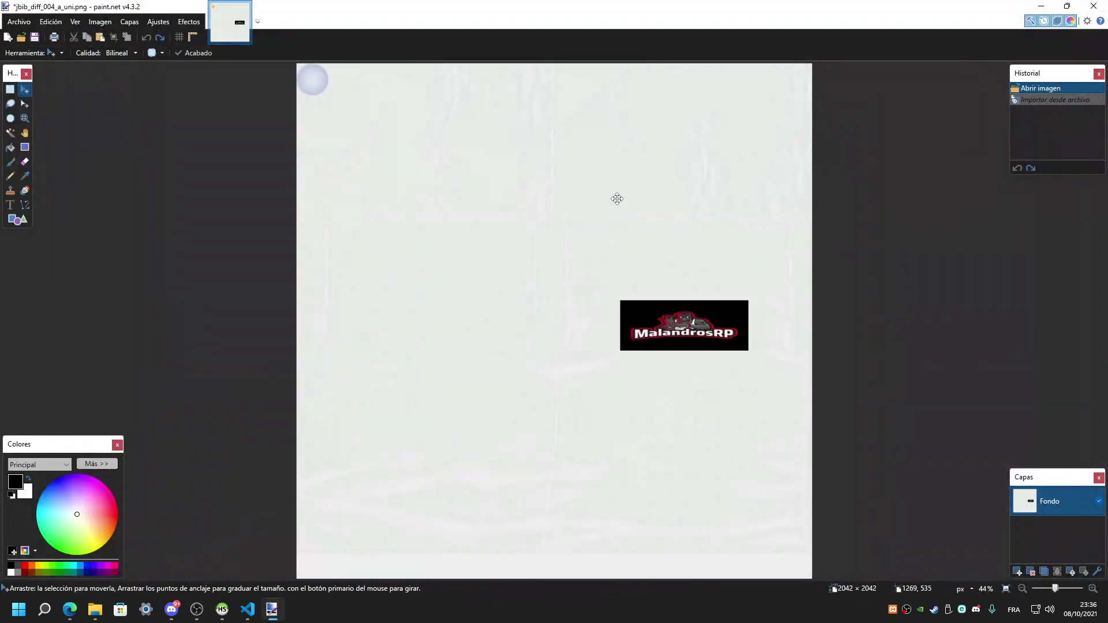
Close the texture's properties dialog behind the paint.net window and maximize paint.net again.
key(super+Down)
click(304, 130)
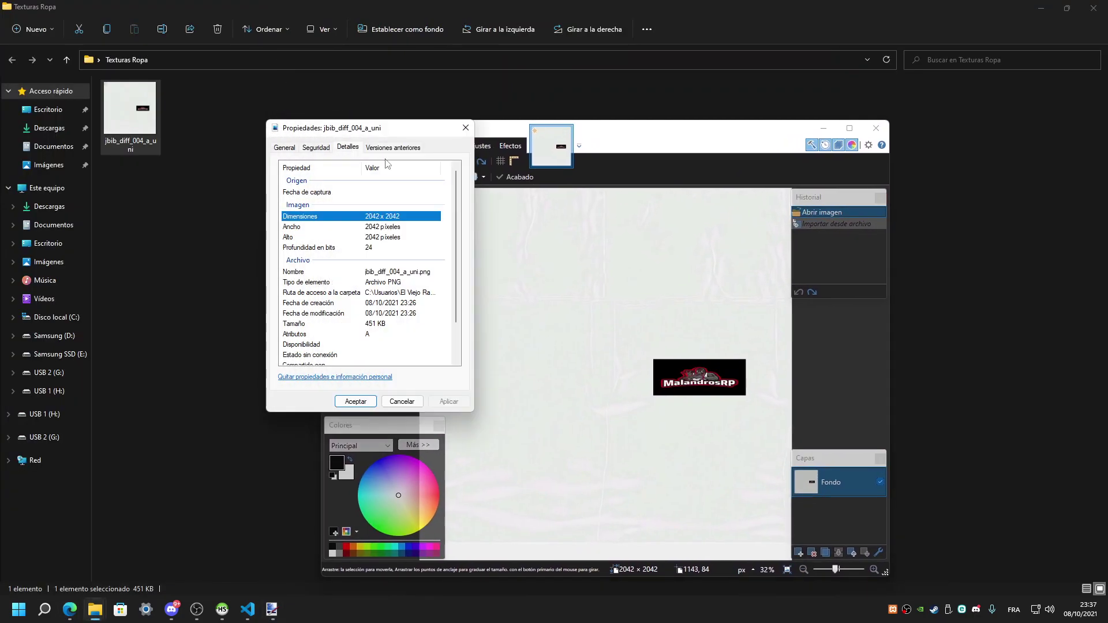
click(476, 128)
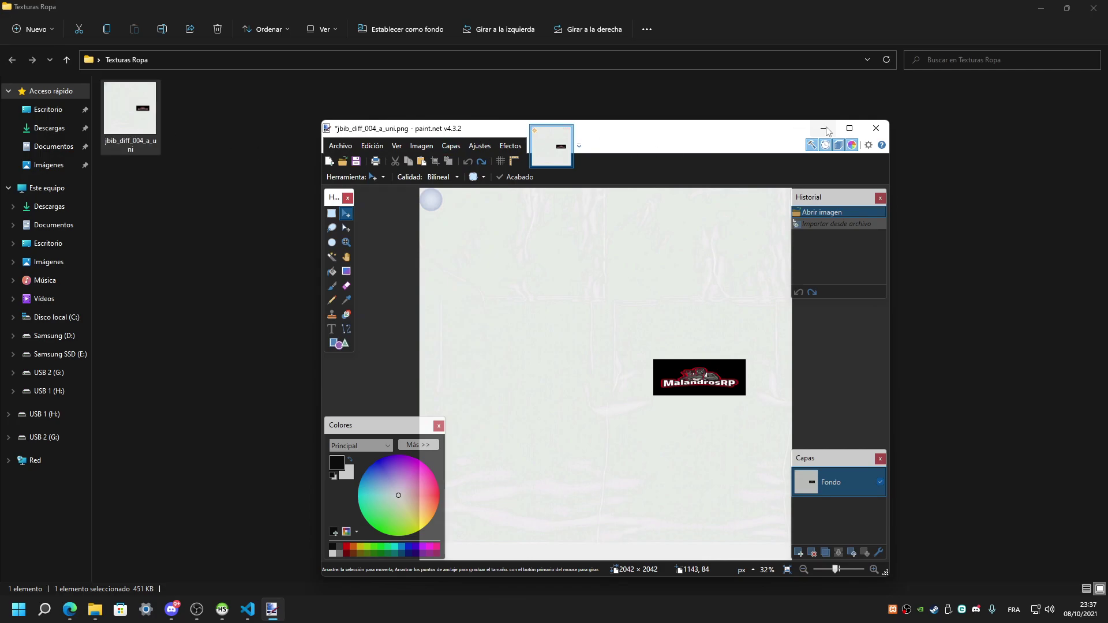
click(848, 129)
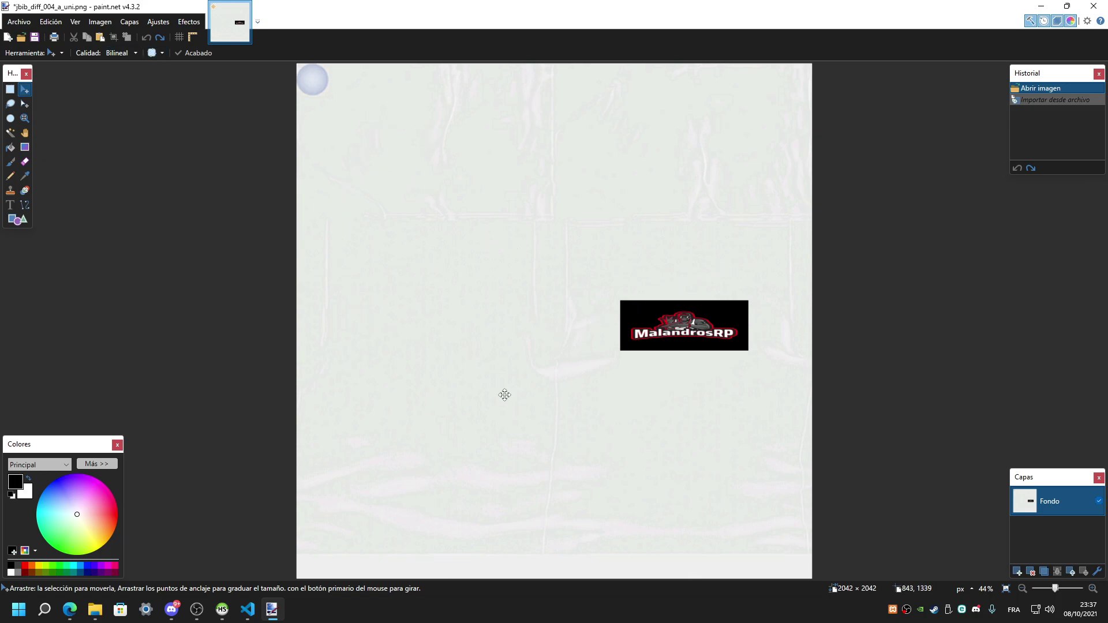
Select the whole texture image, shrink it to about 1115 × 809 pixels, and move it to the canvas's lower-right area.
key(ctrl+a)
drag(363, 149, 481, 187)
drag(427, 159, 584, 442)
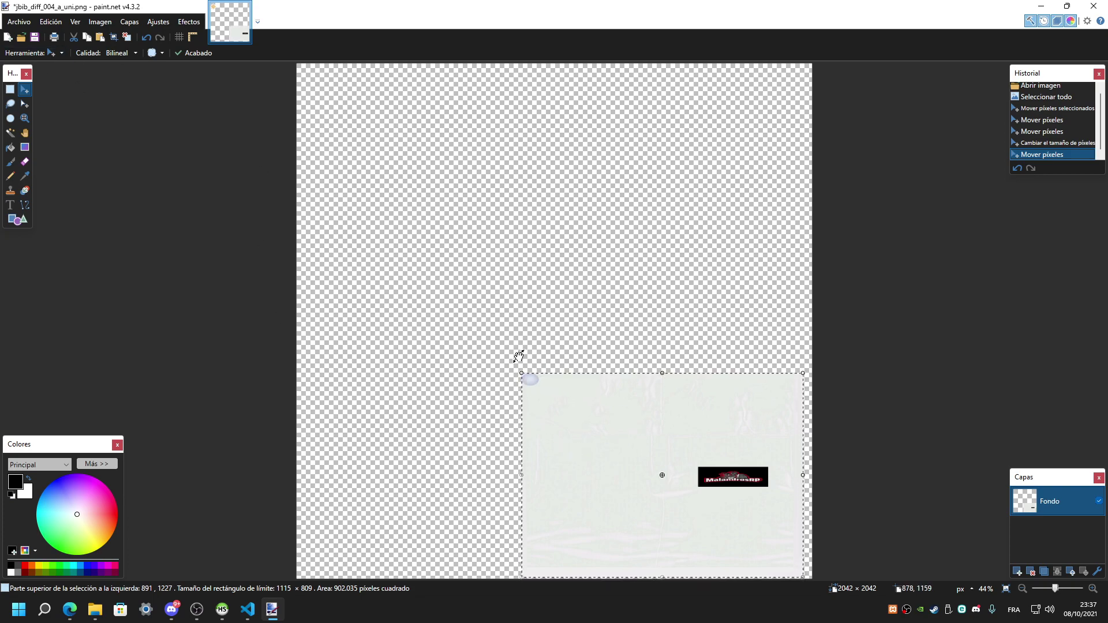
Undo the moves and the resizing of the texture image.
click(148, 38)
click(149, 38)
click(148, 38)
click(152, 40)
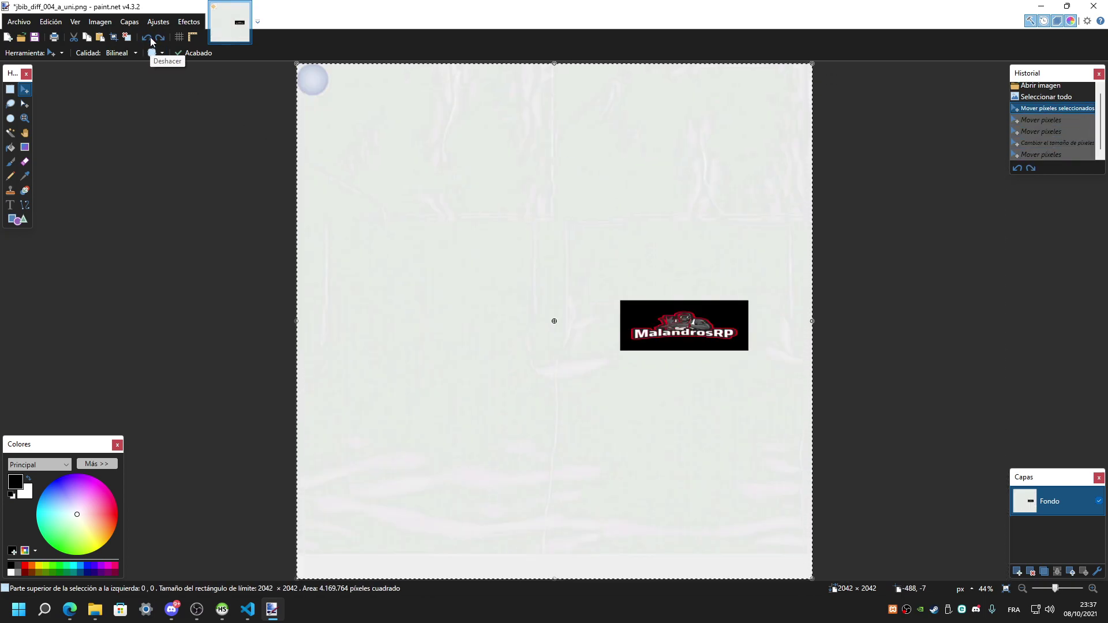
Close paint.net without saving the changes and reopen jbib_diff_004_a_uni from the Texturas Ropa folder in it.
click(1094, 6)
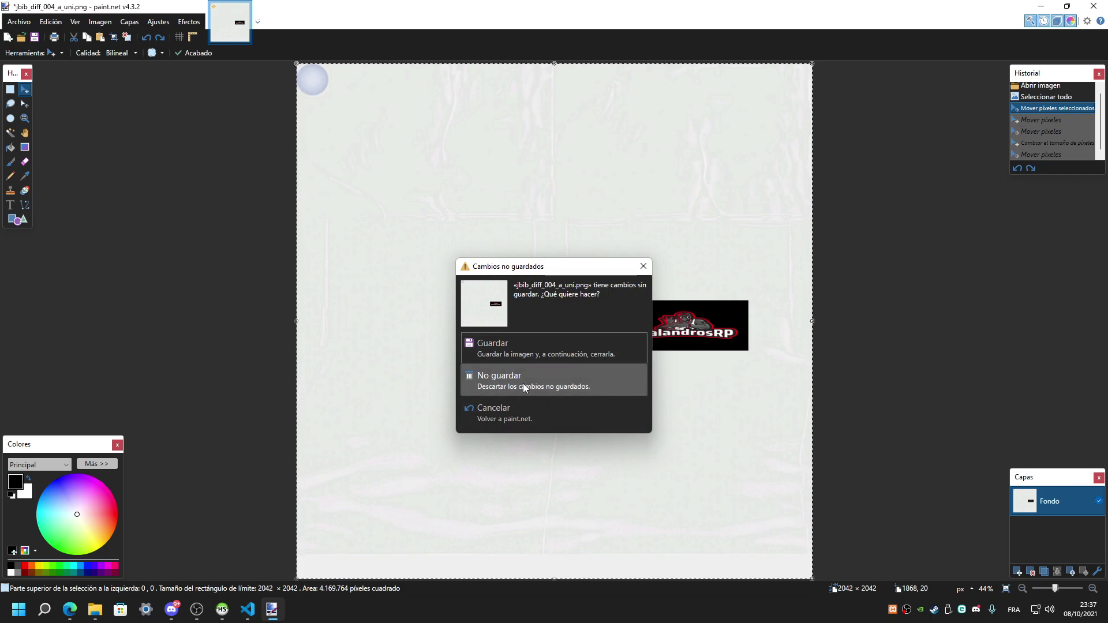
click(503, 378)
right_click(147, 132)
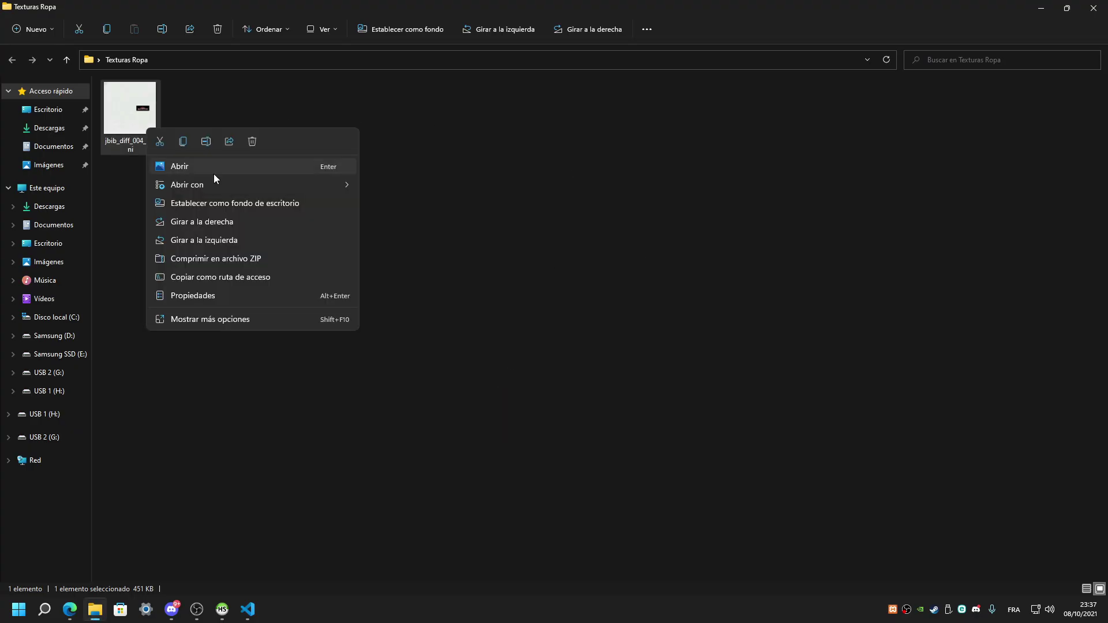
mouse_move(216, 183)
click(385, 219)
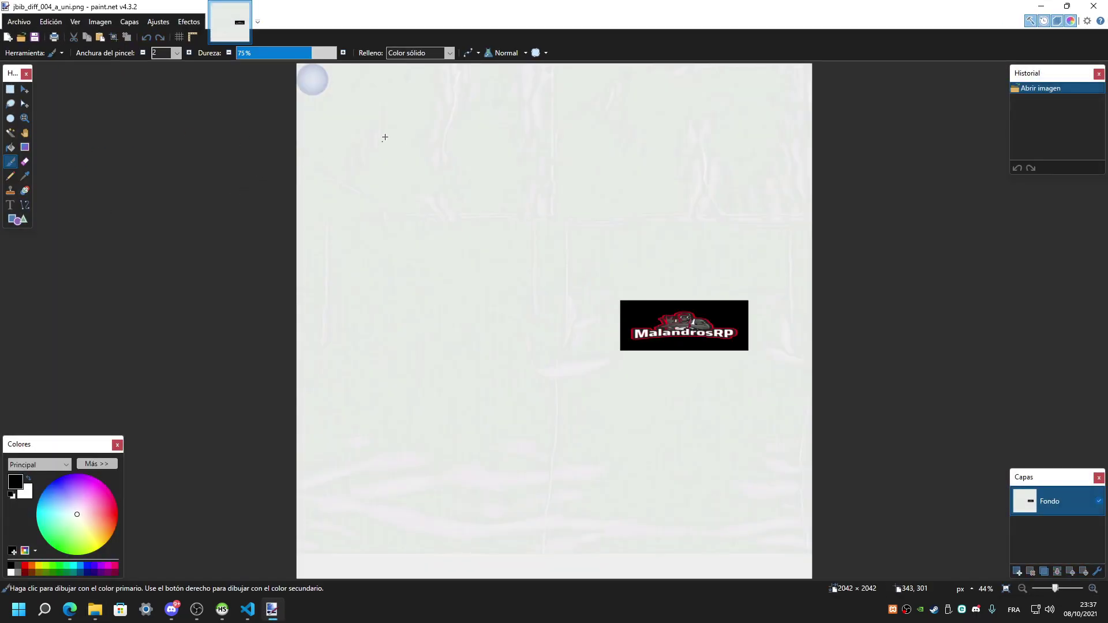
Examine the image dimensions in the detailed file properties of jbib_diff_004_a_uni and return to a maximized paint.net window.
mouse_move(437, 6)
mouse_down()
mouse_move(520, 118)
mouse_move(630, 84)
mouse_up()
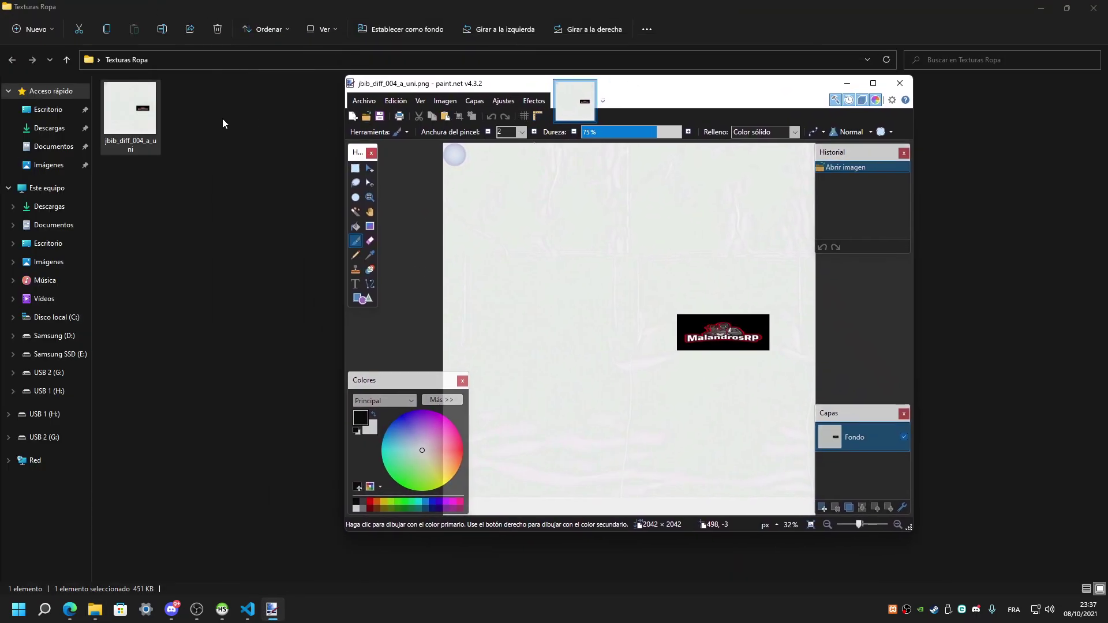
right_click(135, 116)
click(185, 283)
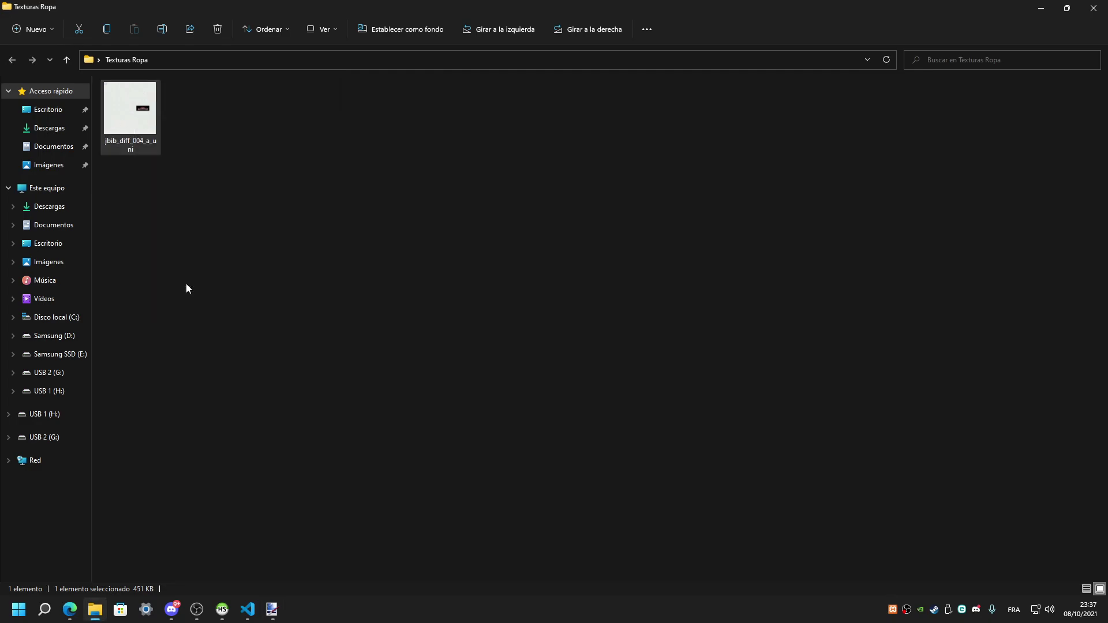
drag(285, 127, 485, 139)
click(420, 157)
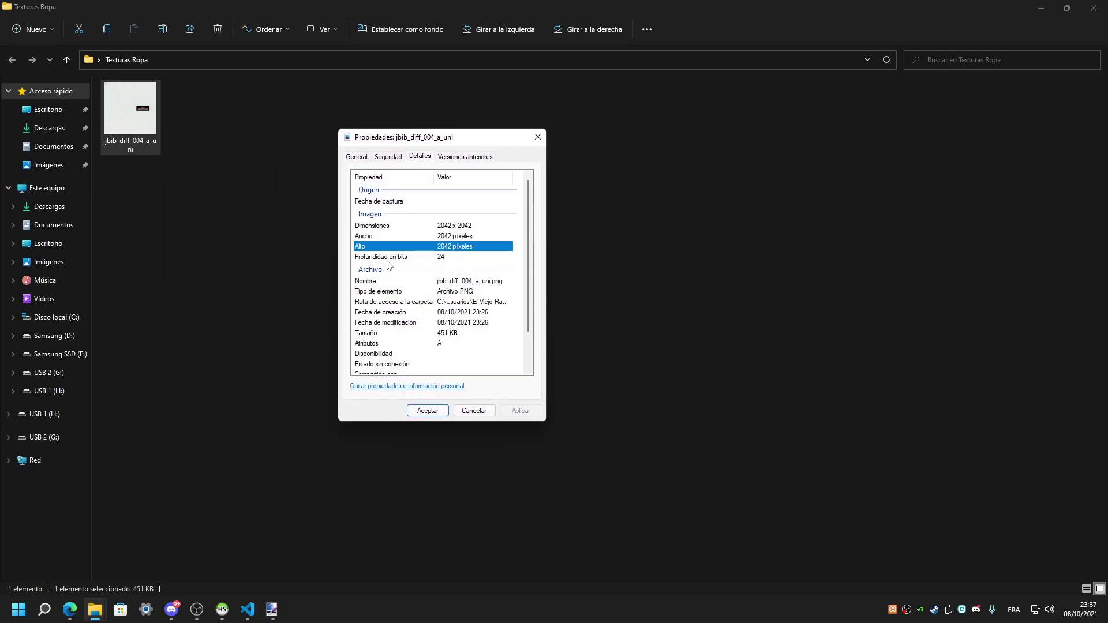
click(435, 226)
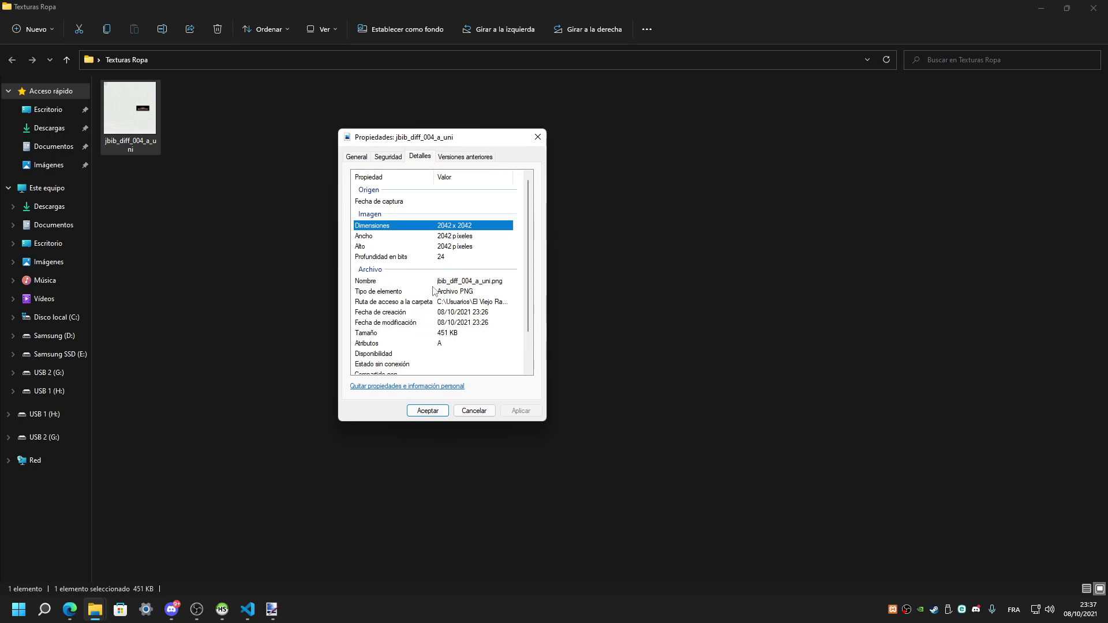
click(272, 609)
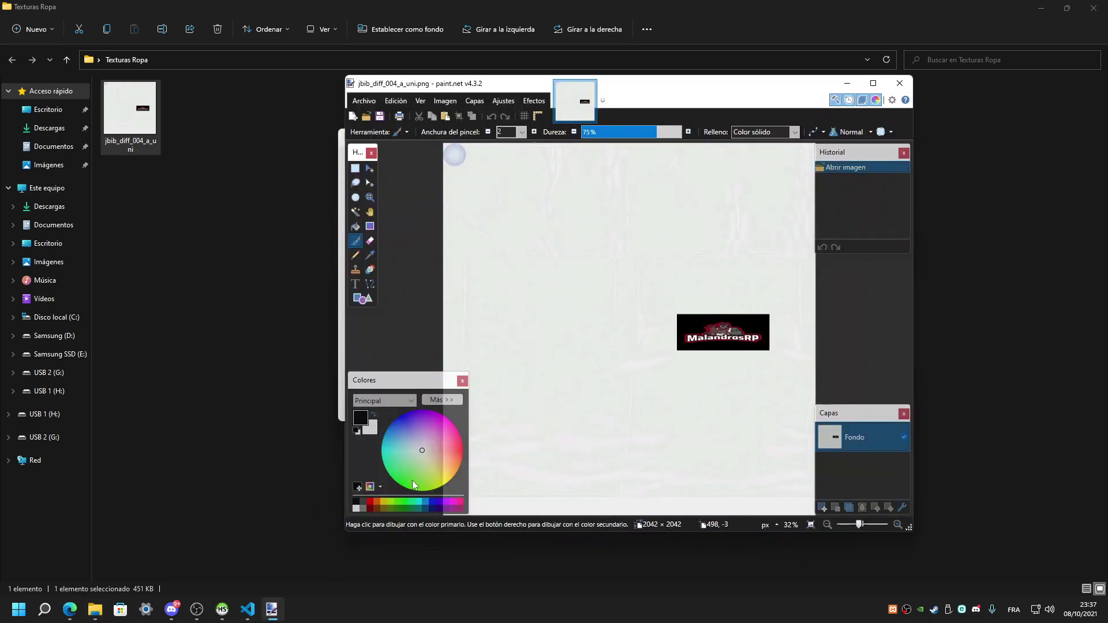
click(873, 83)
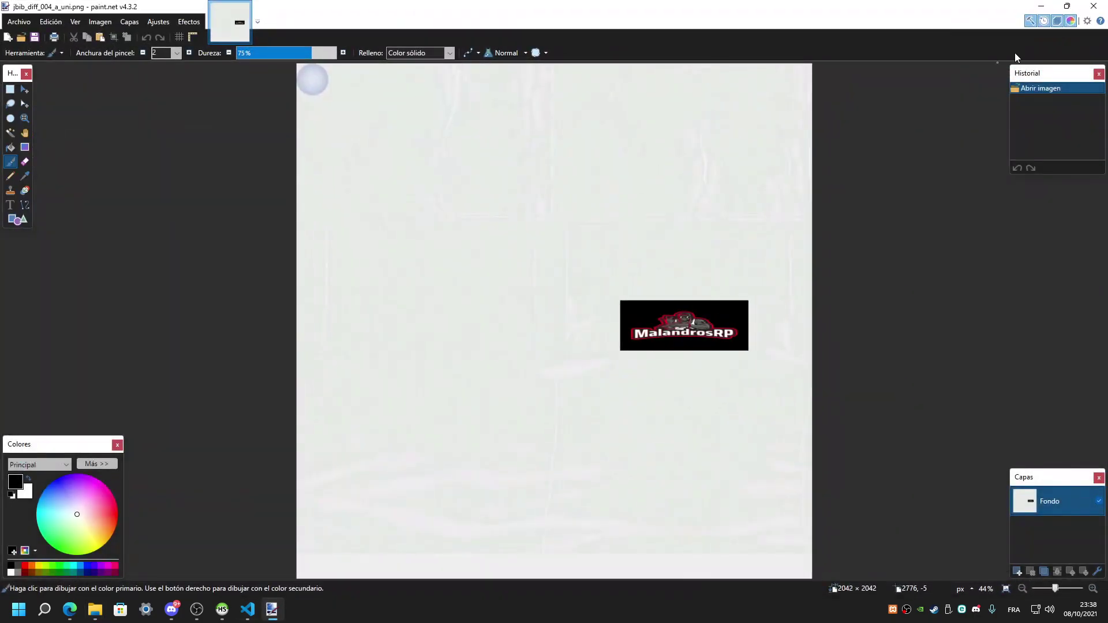
Minimize paint.net, move the file properties window aside, and open the bookmarked Pixlr X photo editor in Microsoft Edge.
click(1039, 7)
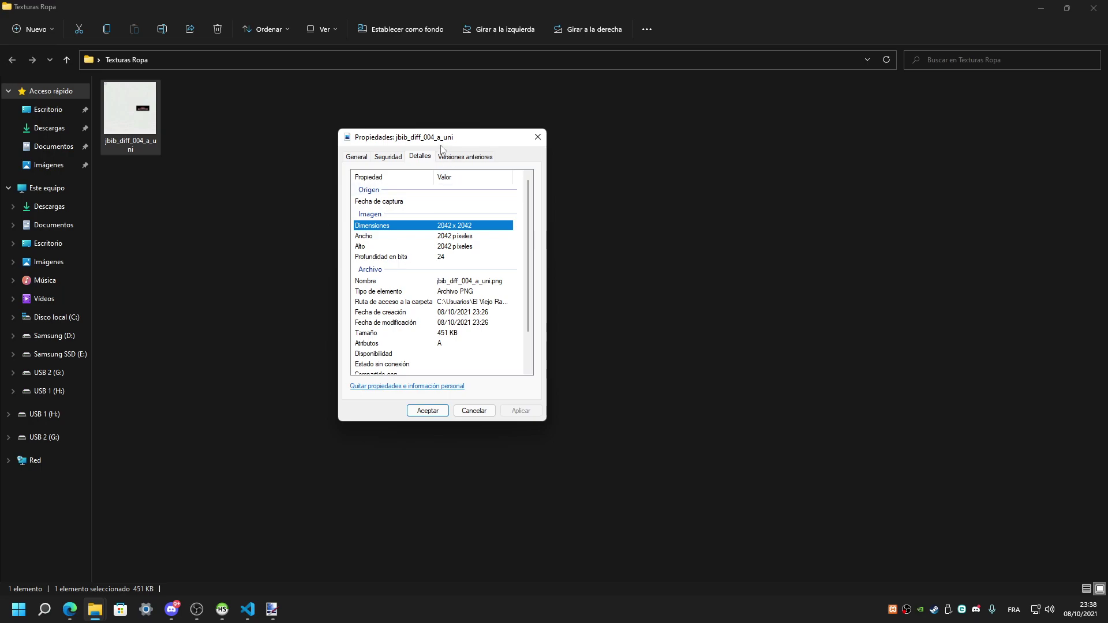
click(77, 615)
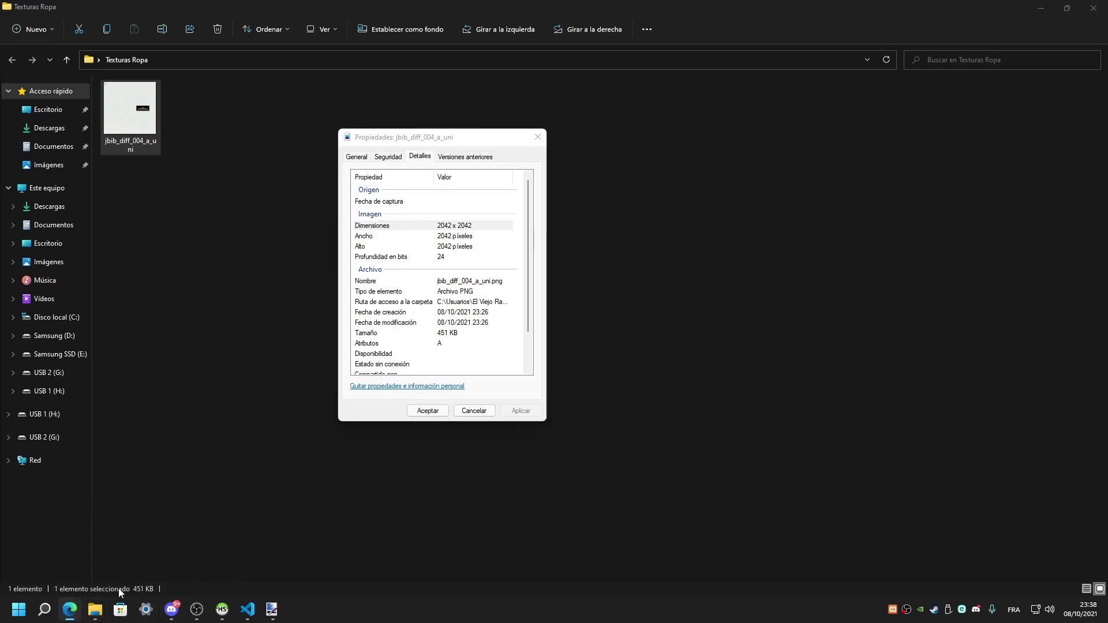
drag(435, 144, 815, 91)
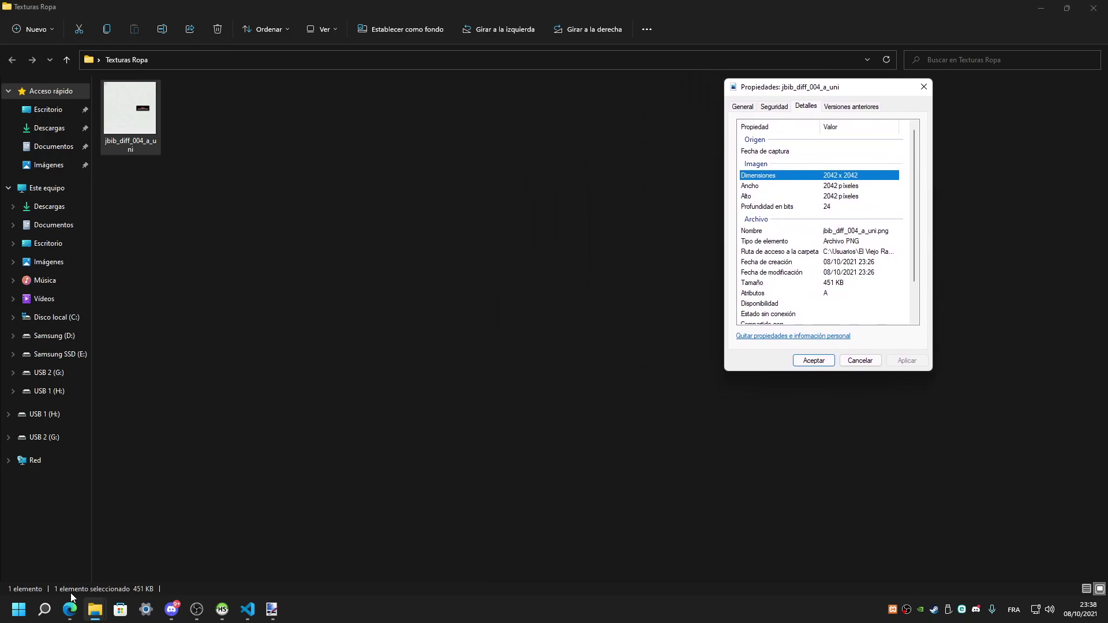
key(alt+Tab)
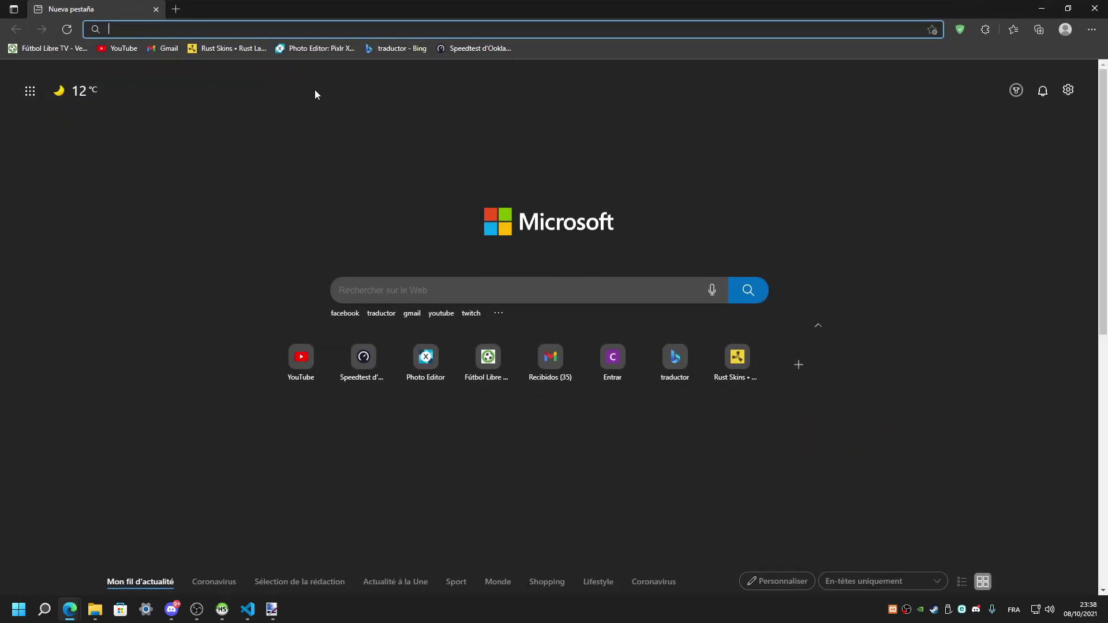
click(323, 47)
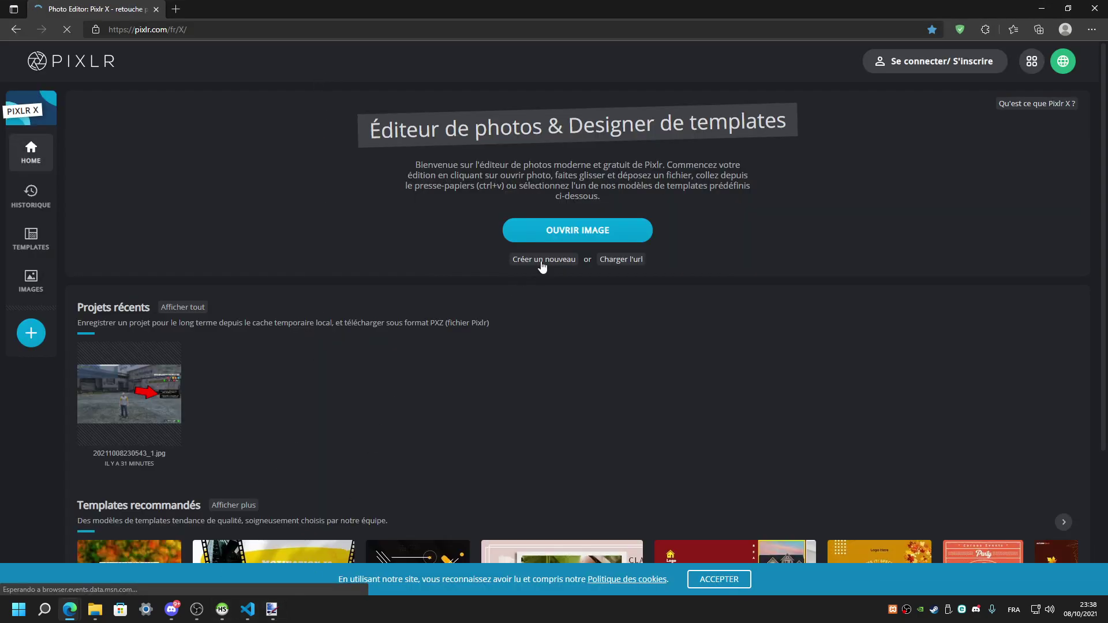
click(169, 354)
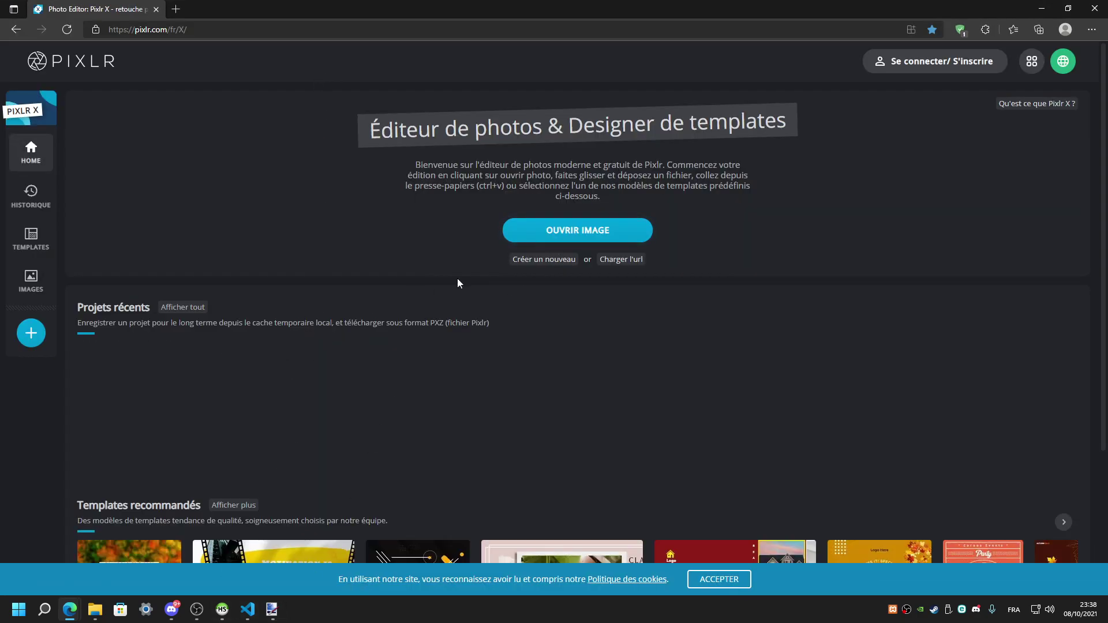
Compare the texture open in paint.net with the image dimensions in the jbib_diff_004_a_uni properties, and close the properties window.
click(271, 610)
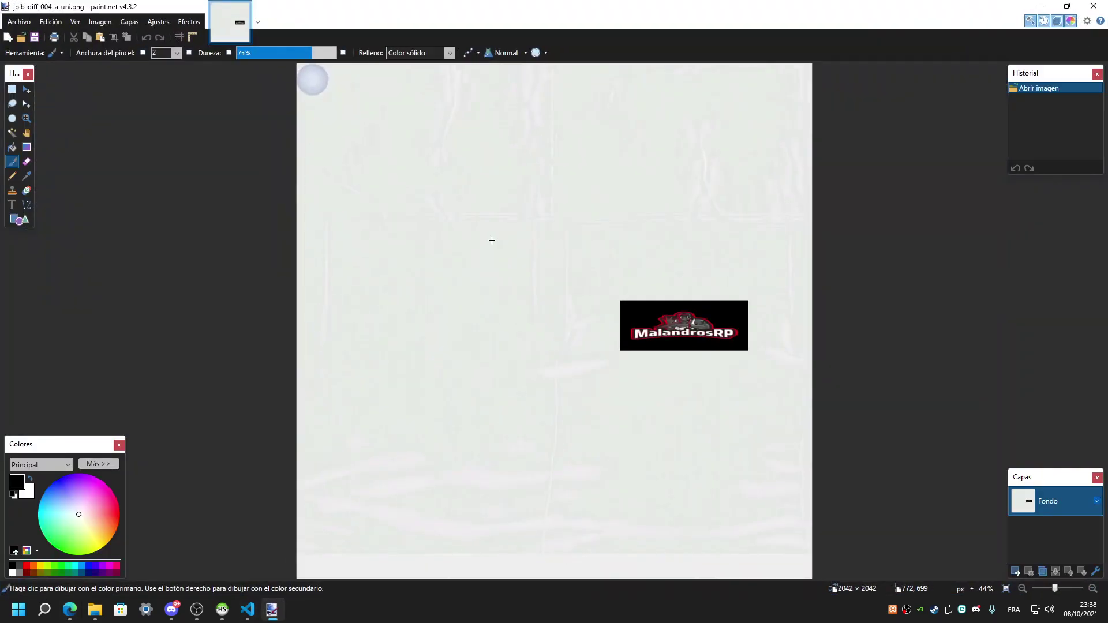
click(1041, 6)
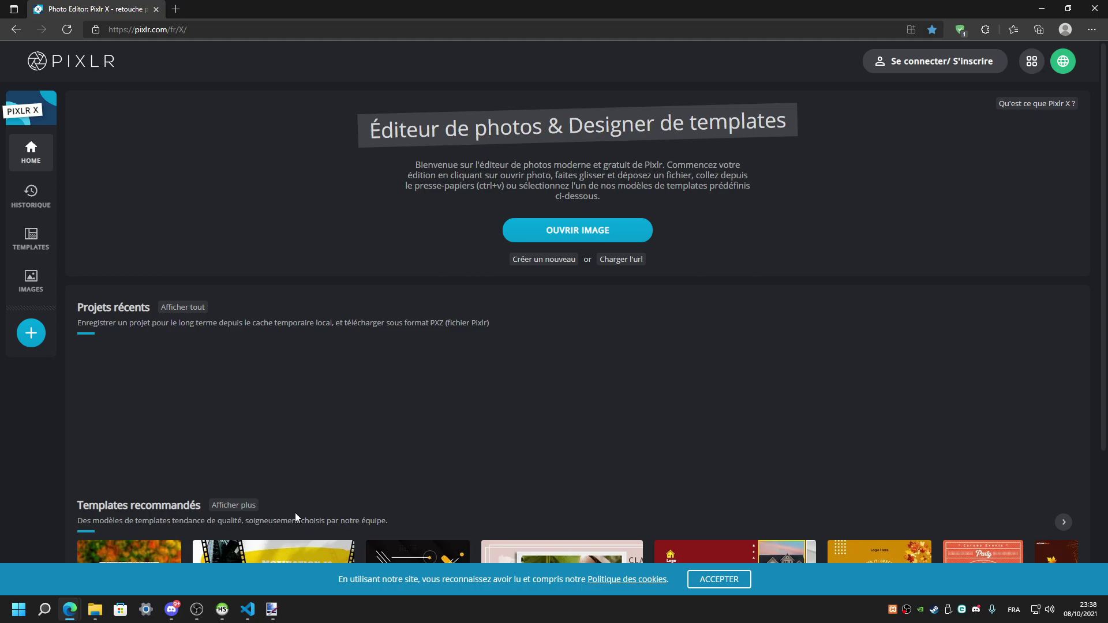
click(271, 610)
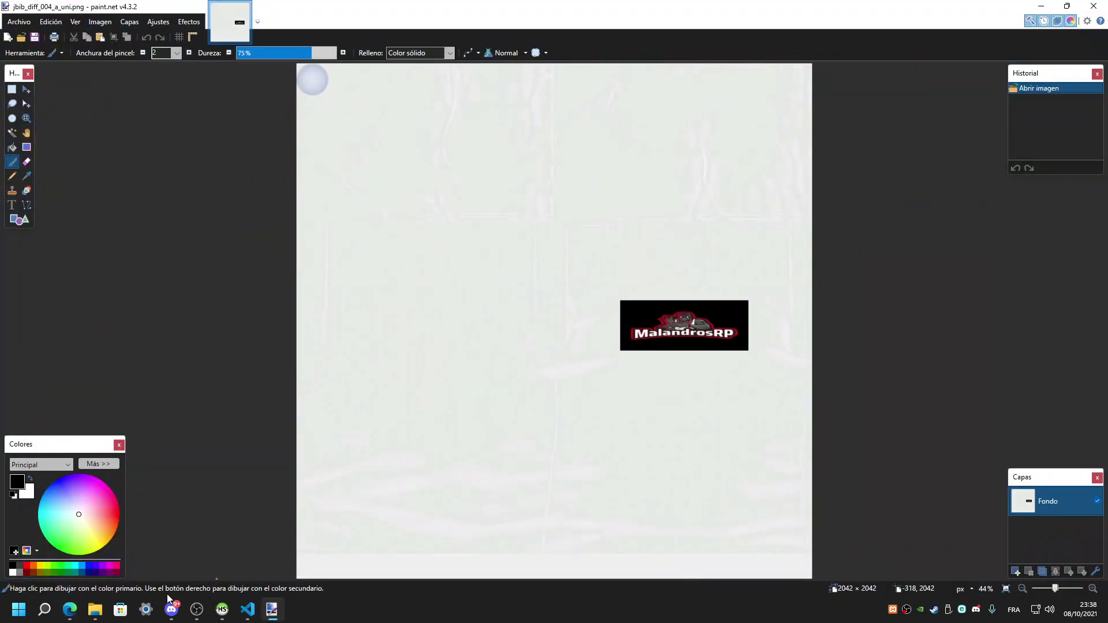
click(95, 609)
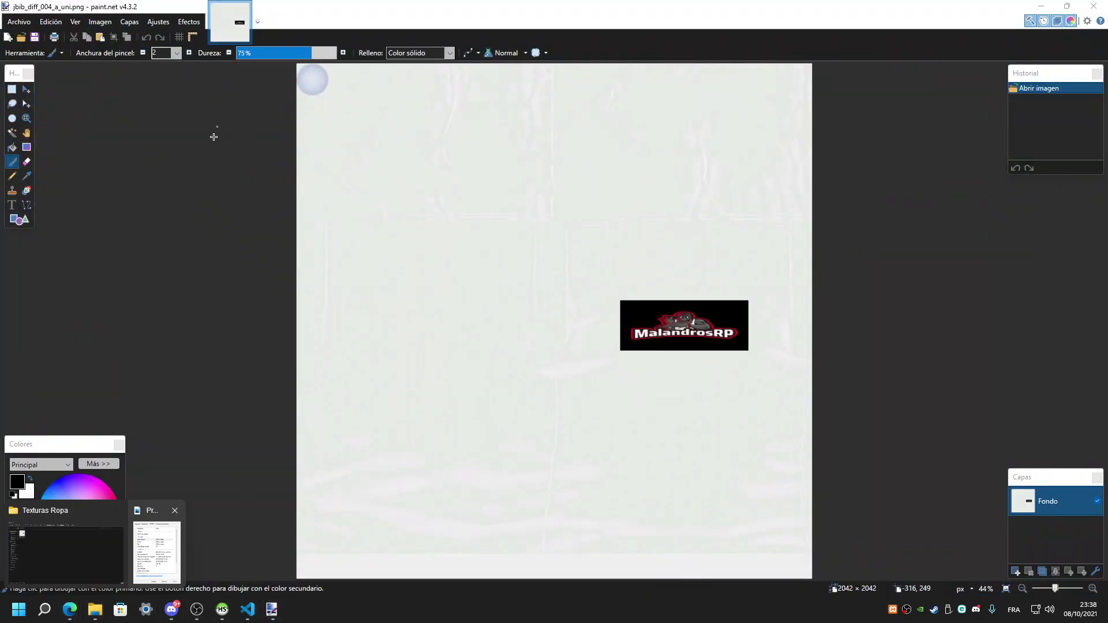
click(176, 568)
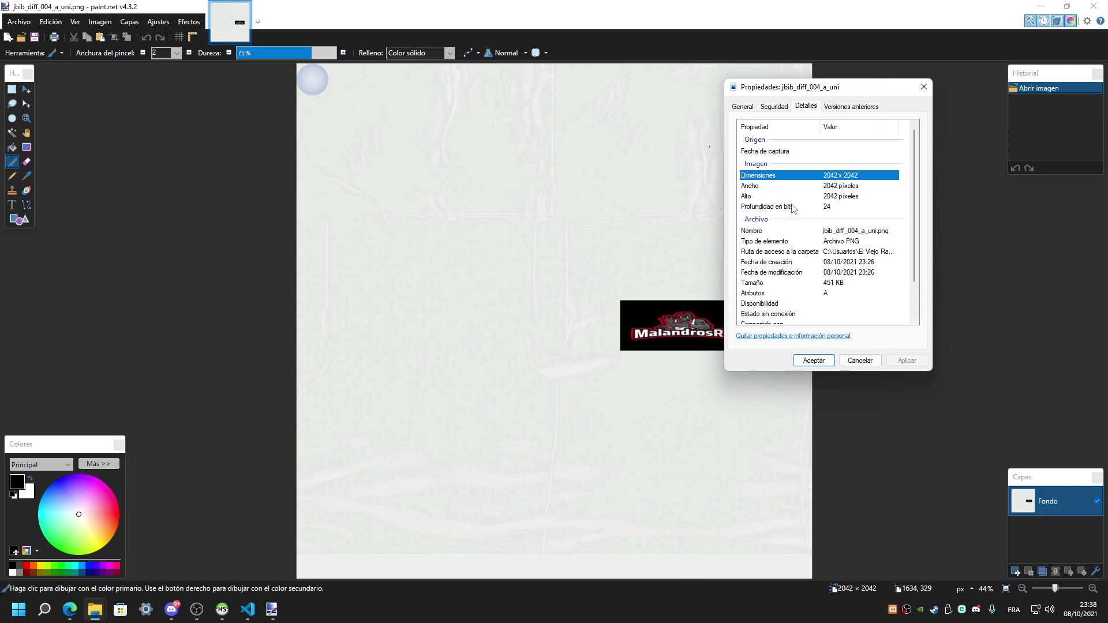
click(832, 359)
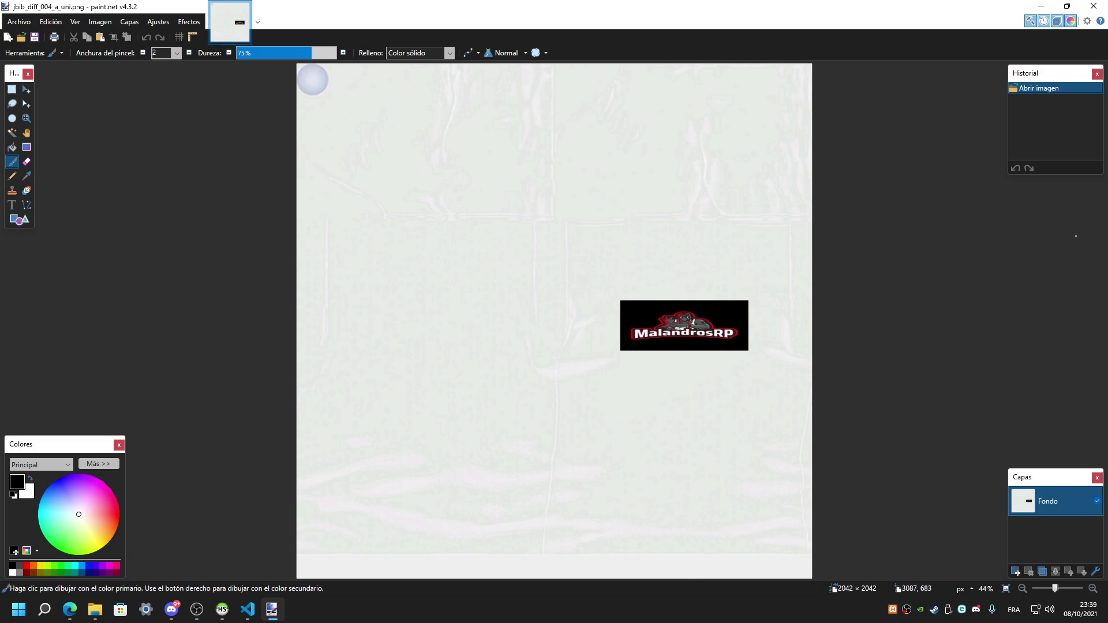
Close paint.net, the Pixlr browser window, and the Texturas Ropa folder window.
key(alt+Tab)
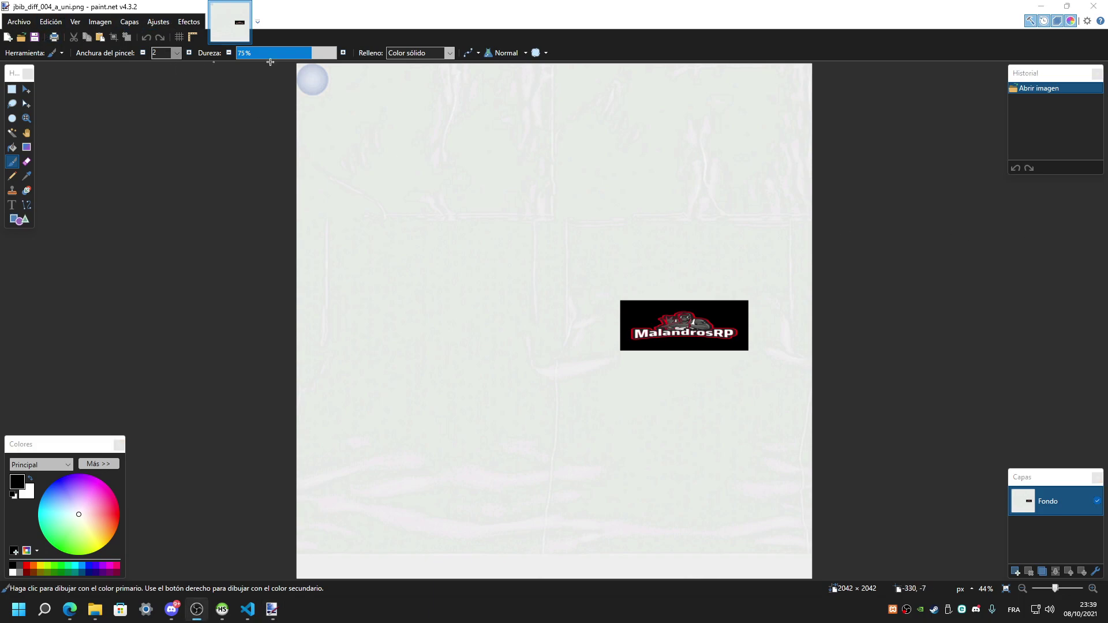
click(1093, 6)
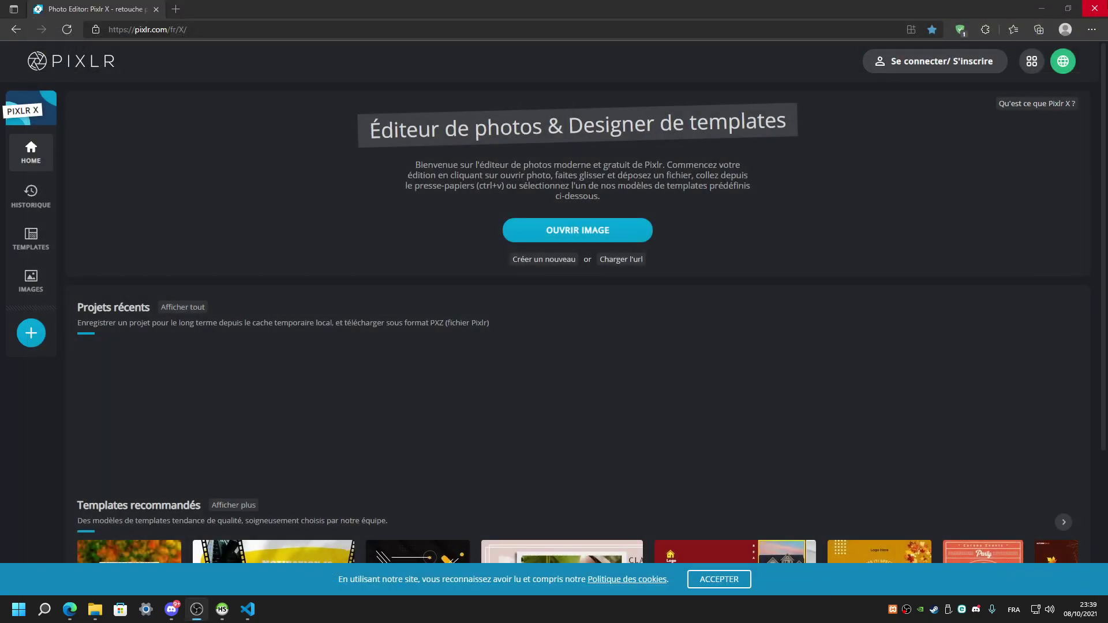
click(1095, 8)
click(1093, 8)
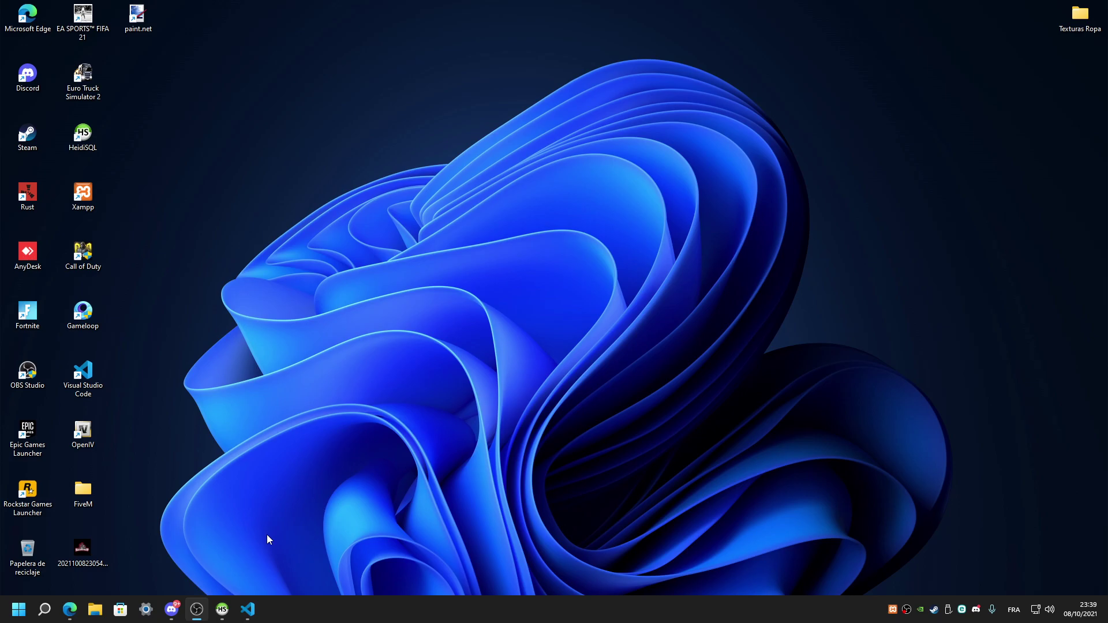
Switch to Visual Studio Code, close resources.cfg and the editor, and refresh the desktop.
click(248, 609)
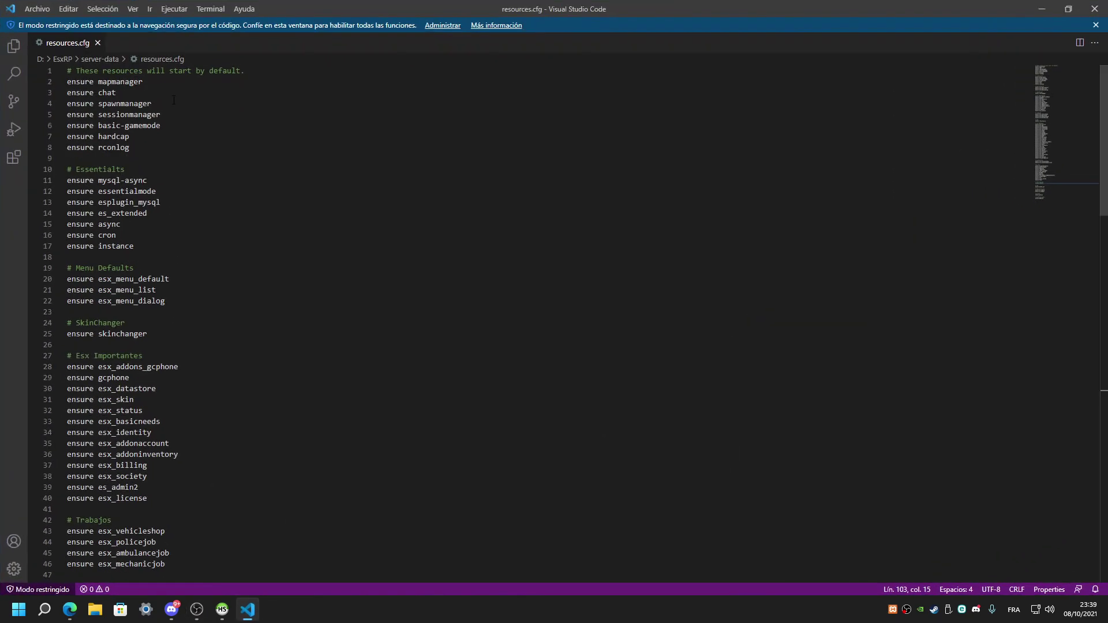
click(98, 44)
key(alt+F4)
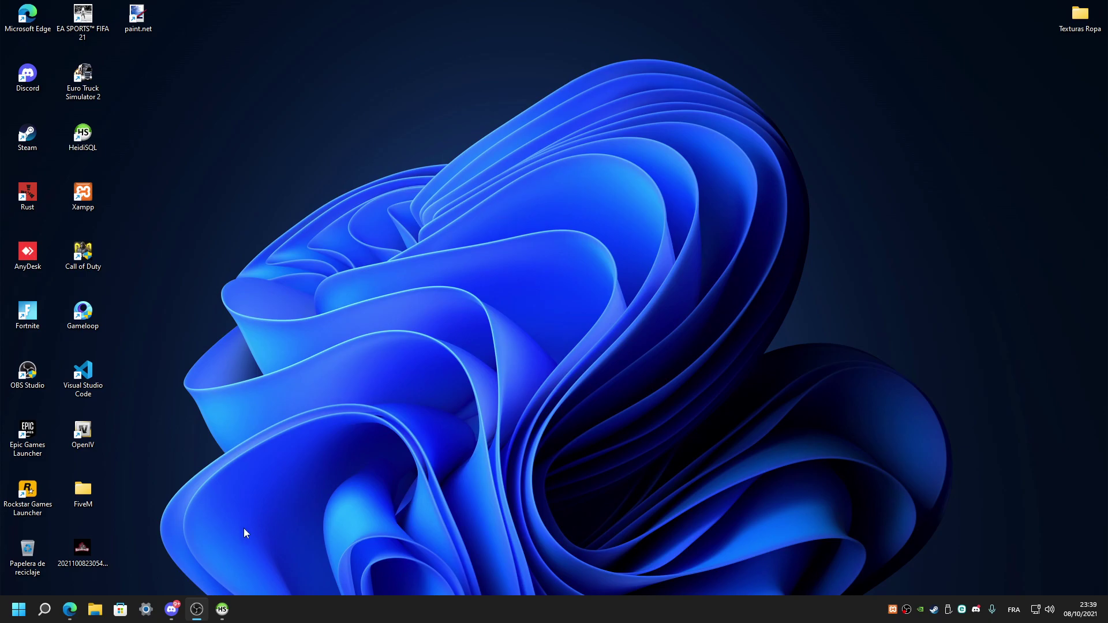
right_click(393, 144)
click(429, 188)
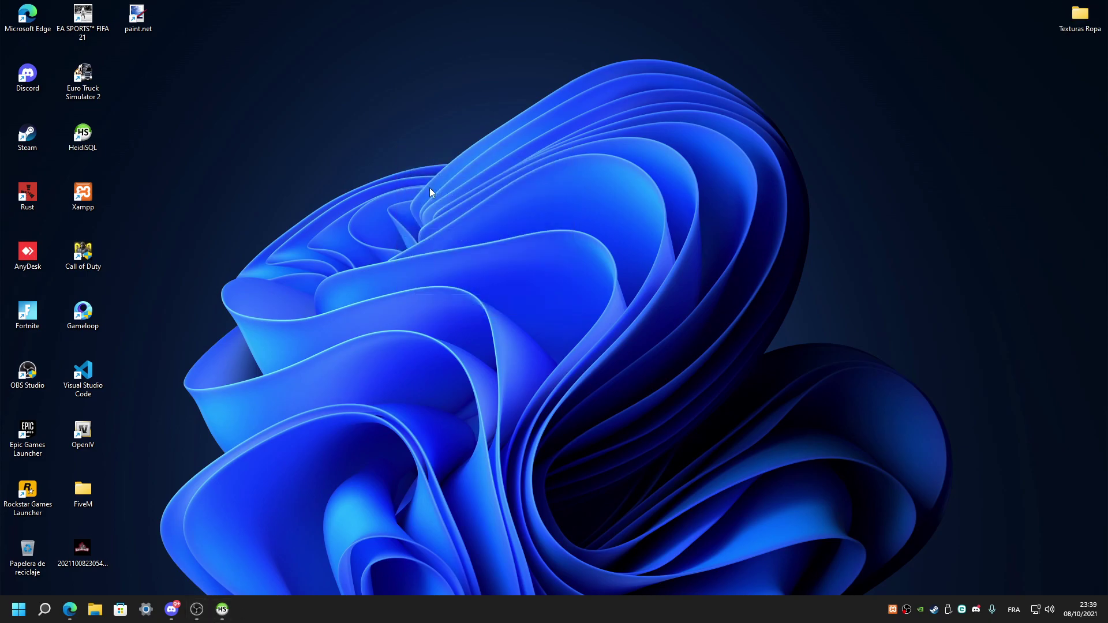